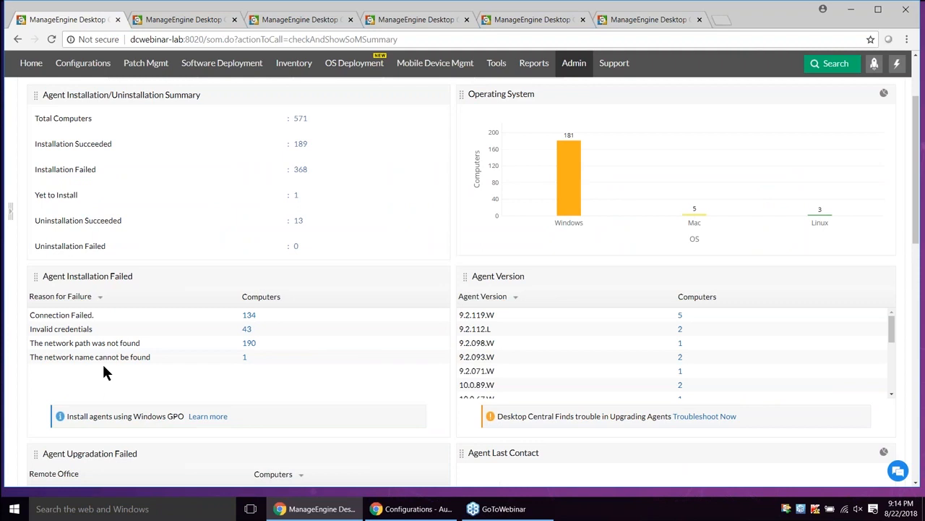
- Open the managed computers list, go to adding computers and review the discovered network domains
scroll(131, 208, "up", 2)
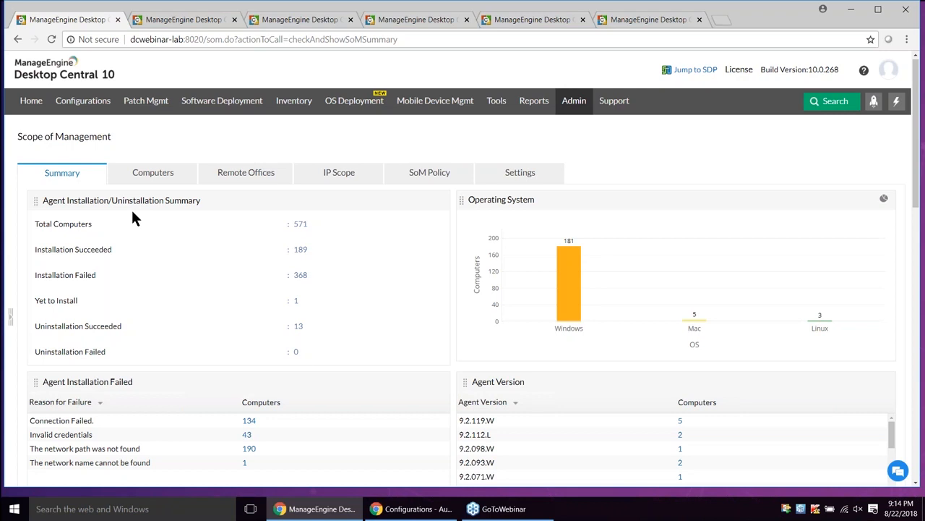
left_click(302, 352)
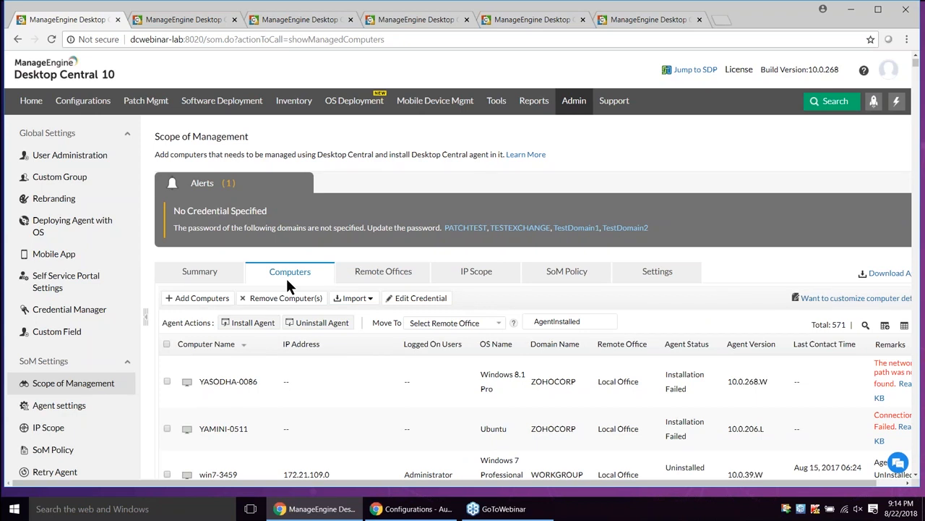
scroll(222, 268, "down", 1)
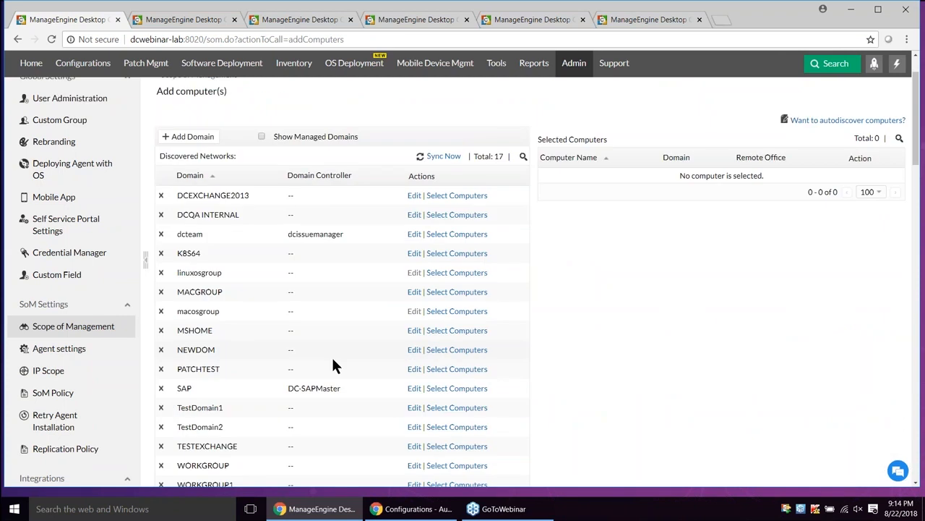
scroll(333, 359, "down", 1)
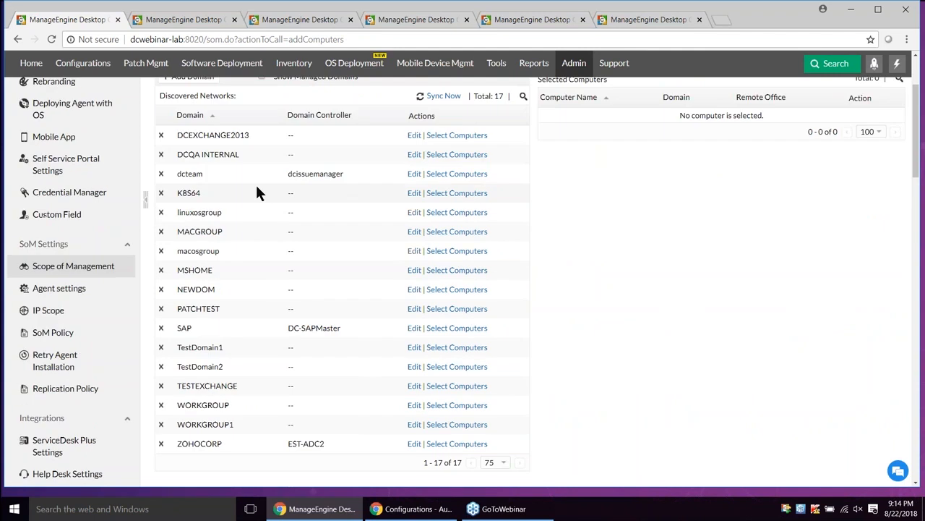
scroll(319, 269, "up", 1)
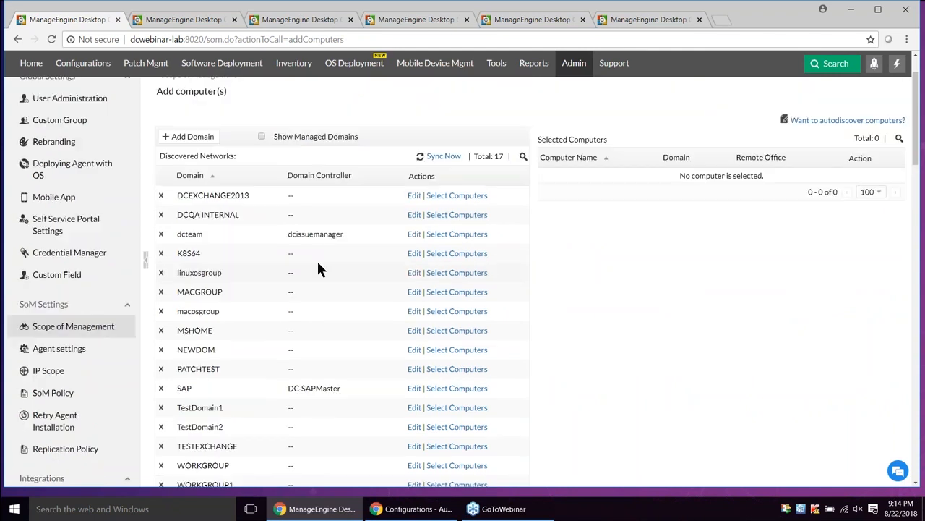
- Inspect the form for adding a domain and the ZOHOCORP domain's credential details, closing both without changes
left_click(189, 136)
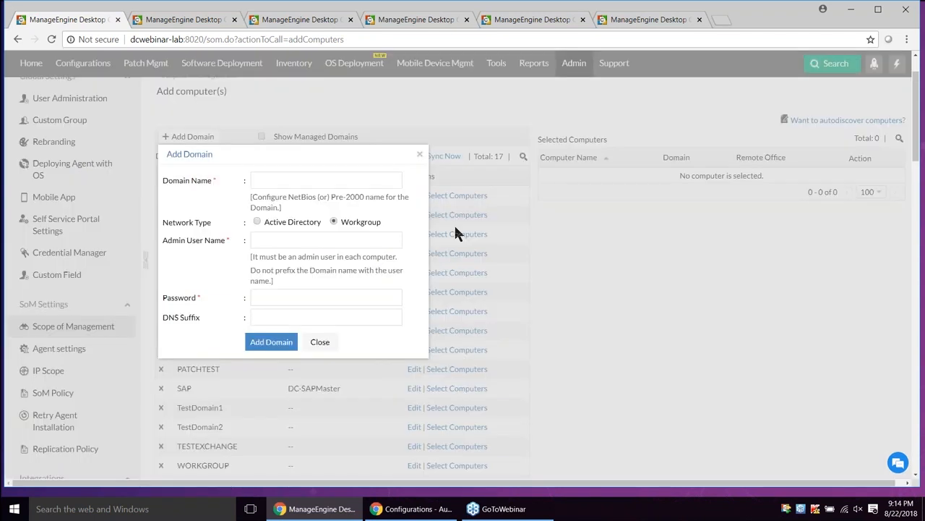
left_click(419, 154)
scroll(434, 217, "down", 1)
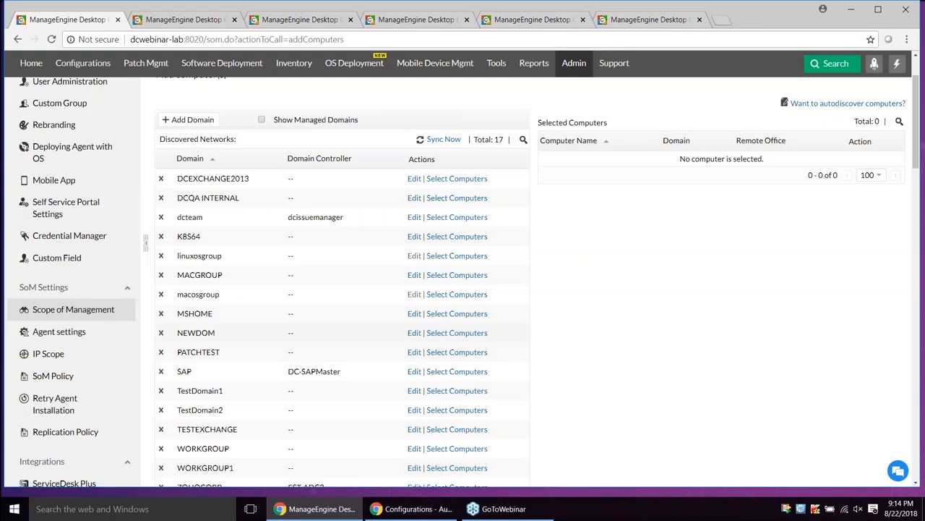
scroll(414, 255, "up", 1)
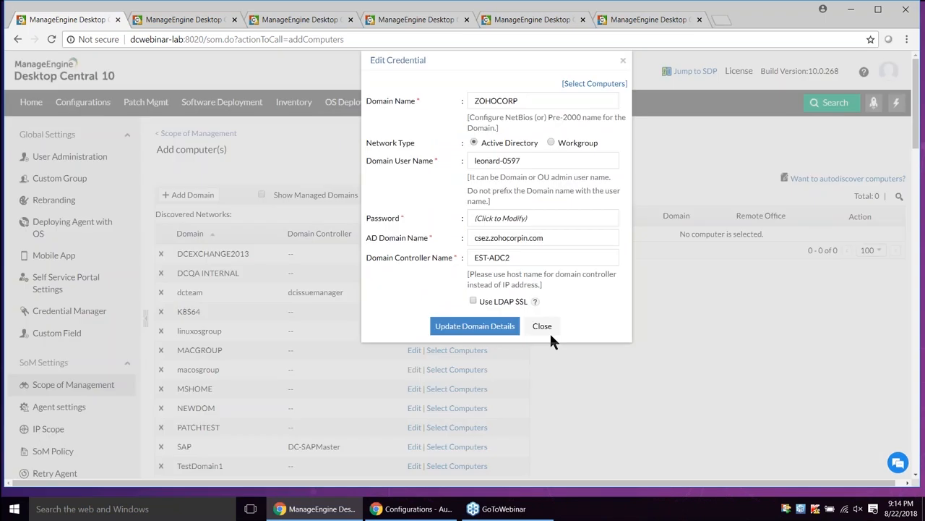
left_click(549, 332)
- Select one computer from the ZOHOCORP domain's alphabetical list for the Local Office
scroll(473, 390, "down", 2)
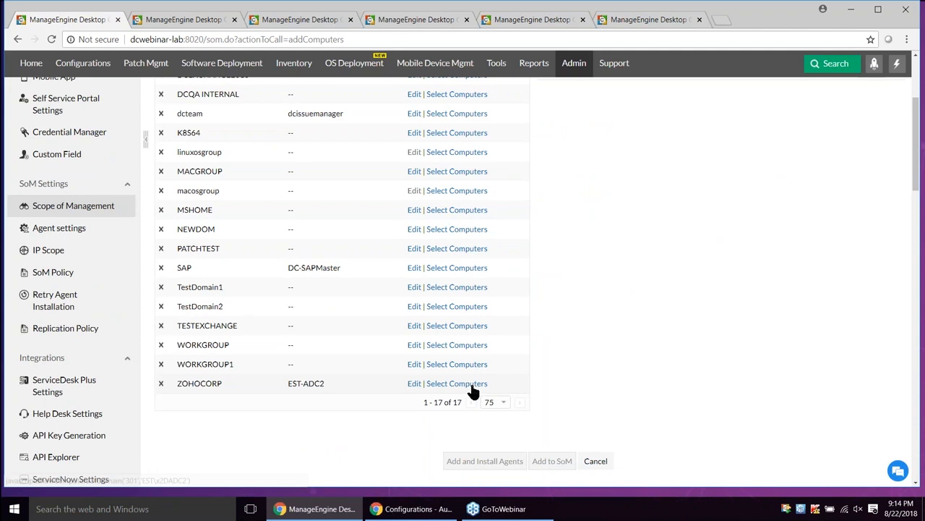
left_click(472, 385)
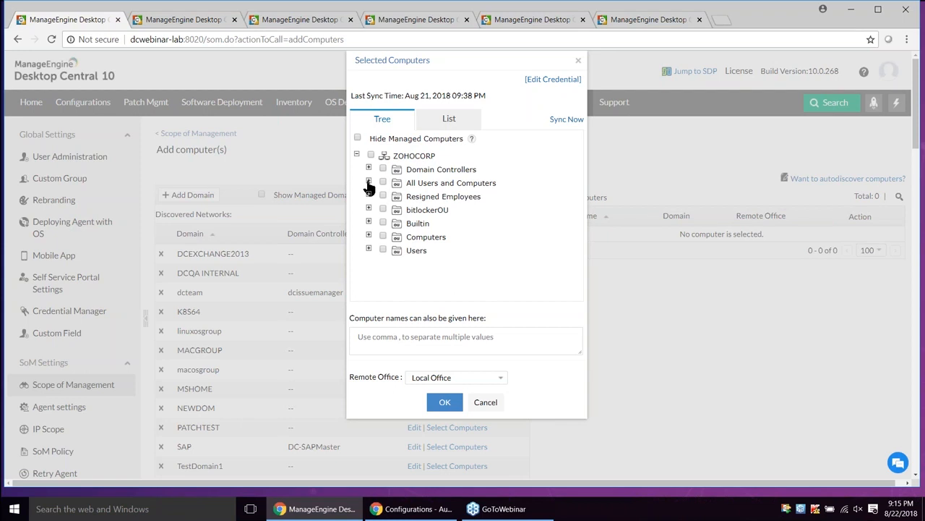
left_click(449, 120)
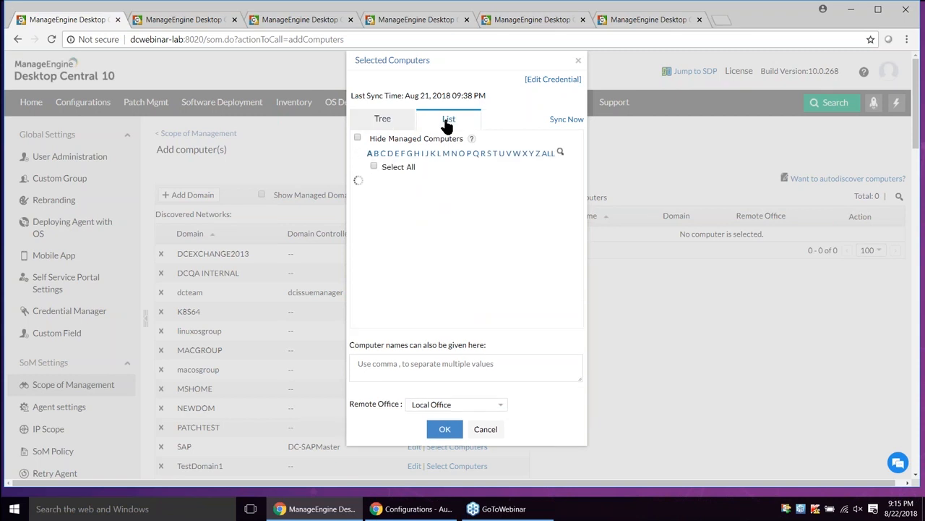
left_click(386, 119)
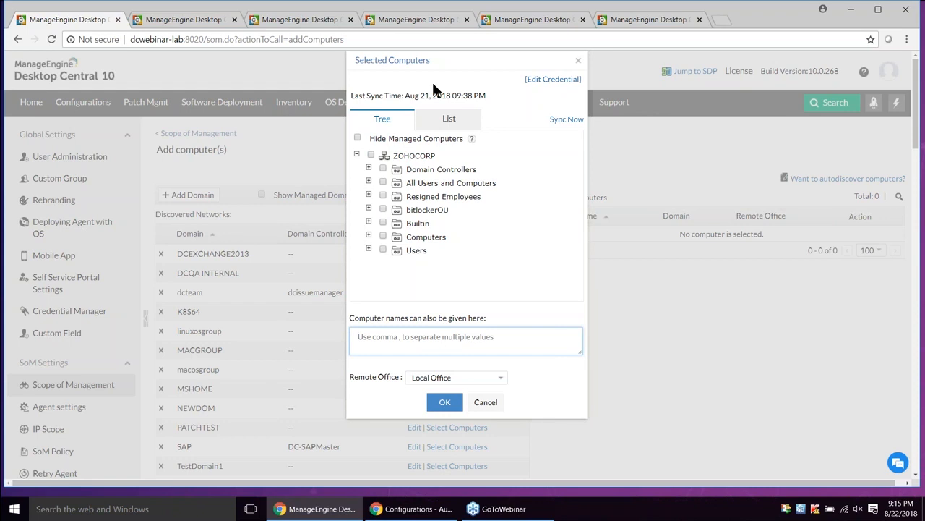
left_click(448, 126)
left_click(449, 127)
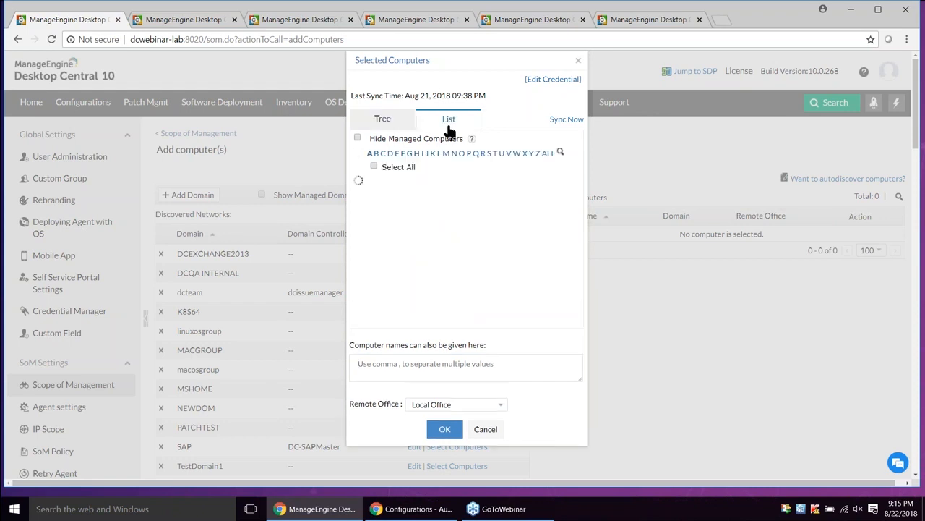
left_click(445, 429)
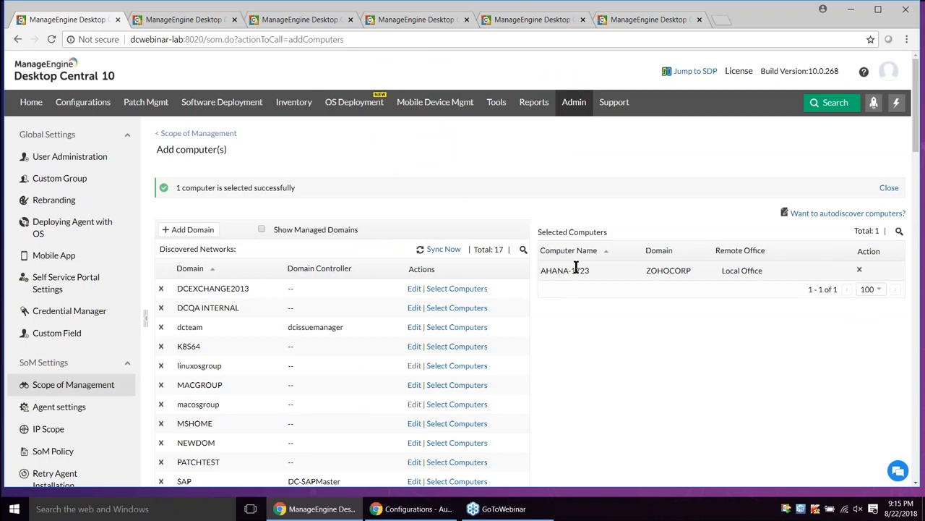
- Review the agent installation options for the selected computer and cancel adding it
scroll(576, 267, "down", 1)
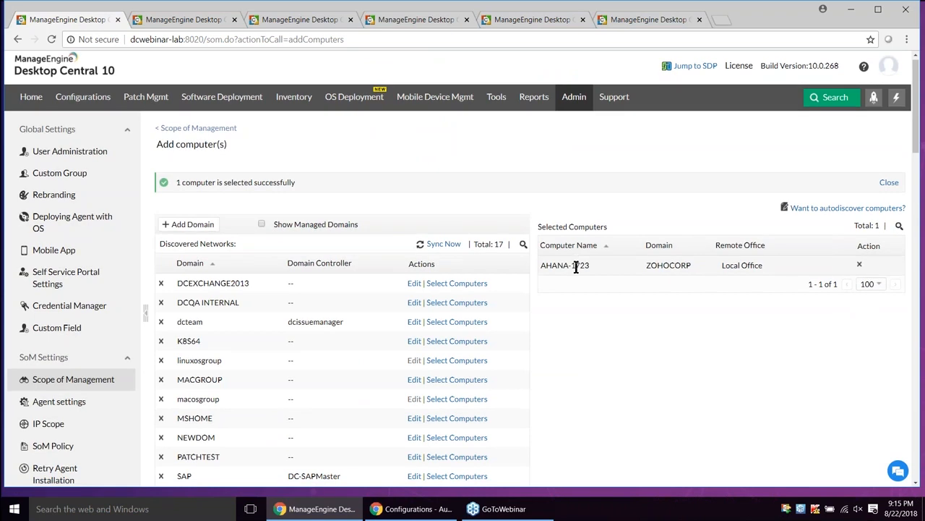
scroll(722, 279, "down", 2)
scroll(407, 348, "down", 5)
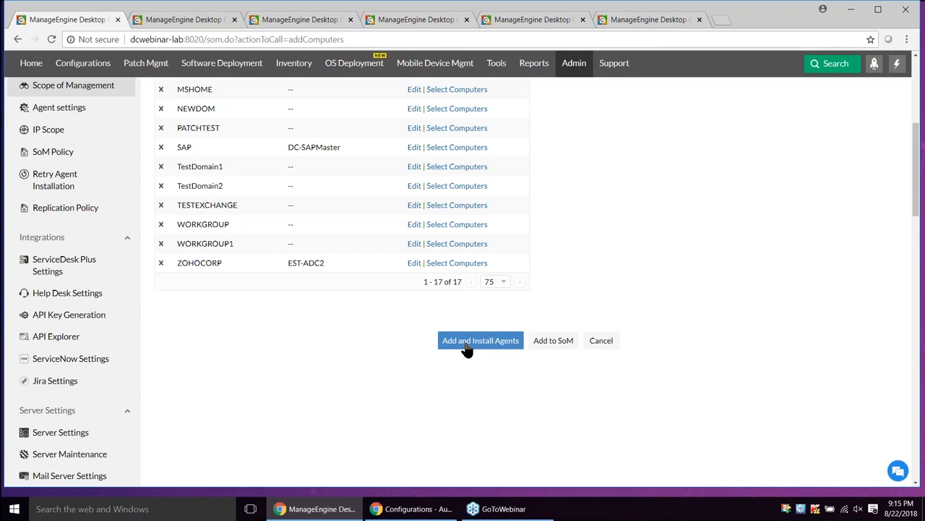
left_click(608, 342)
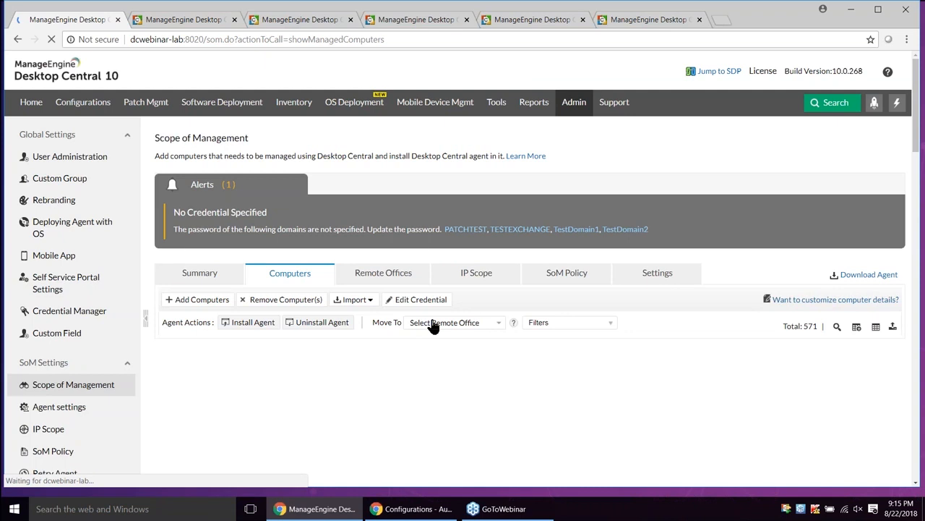
- Examine the agent status and failure remarks of the managed computers
scroll(351, 340, "down", 1)
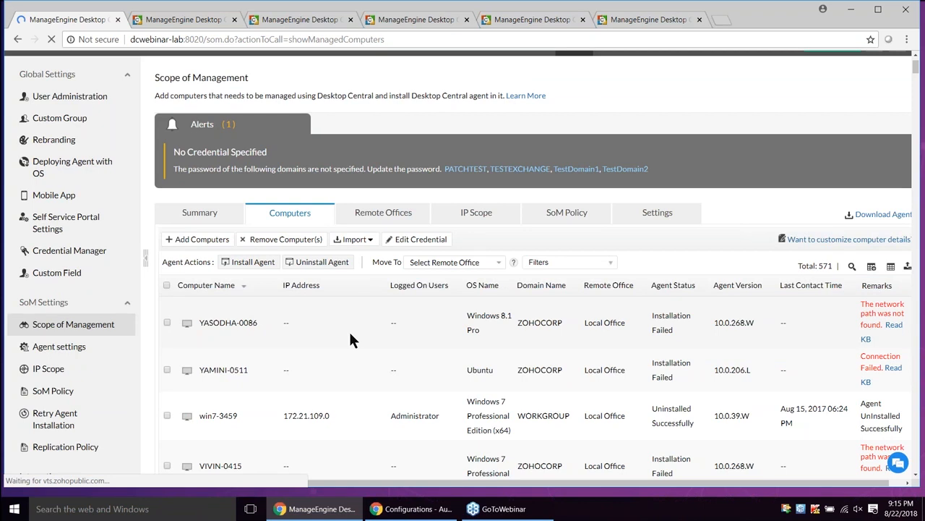
scroll(349, 329, "down", 1)
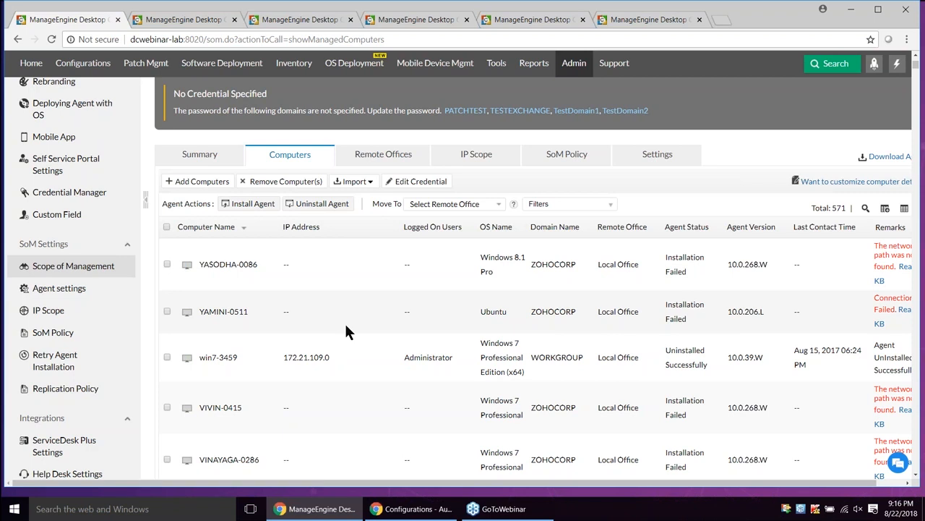
scroll(634, 437, "right", 1)
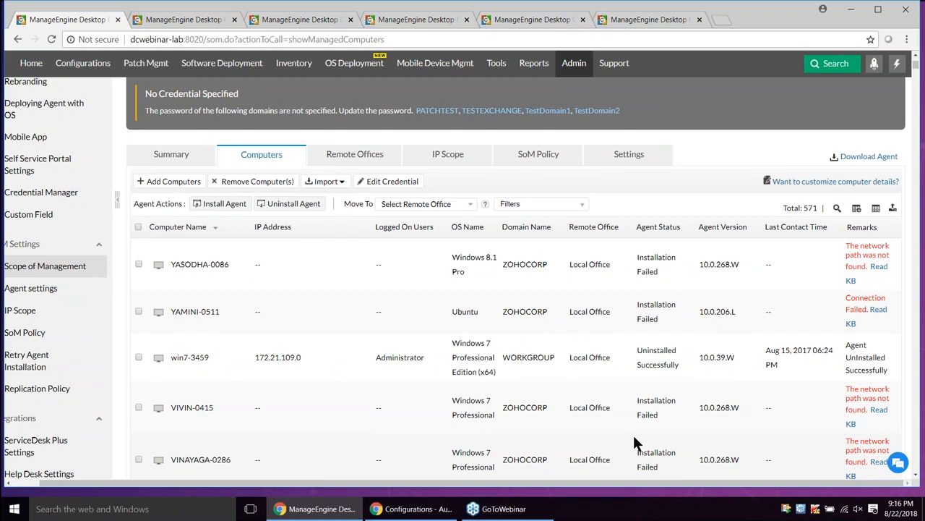
scroll(297, 374, "up", 1)
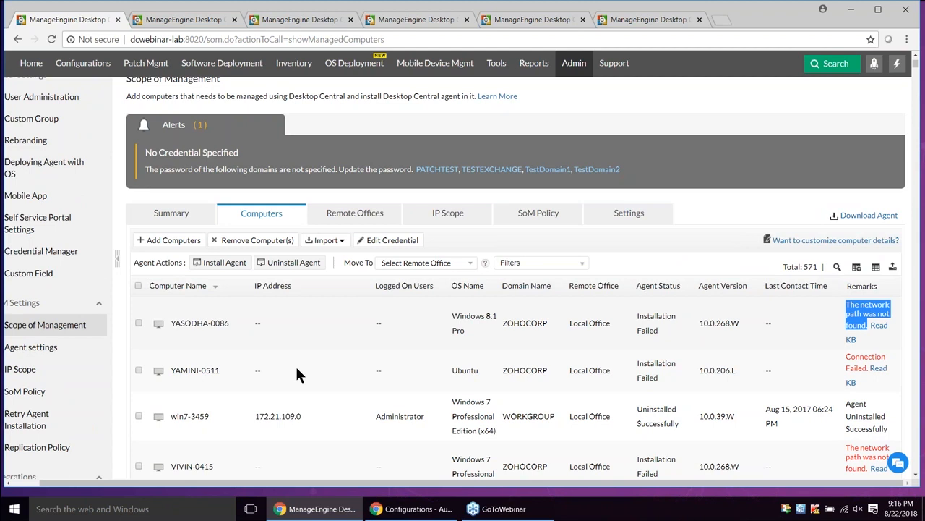
- Enter a target computer's admin$ share path in the Windows Run dialog and dismiss it
key("super+r")
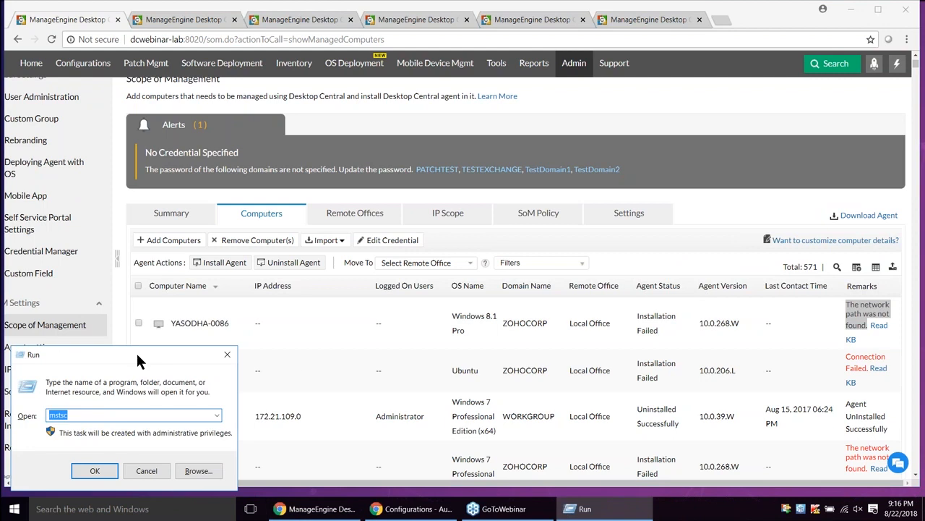
type("\\\\santhosh-5104\\admin$")
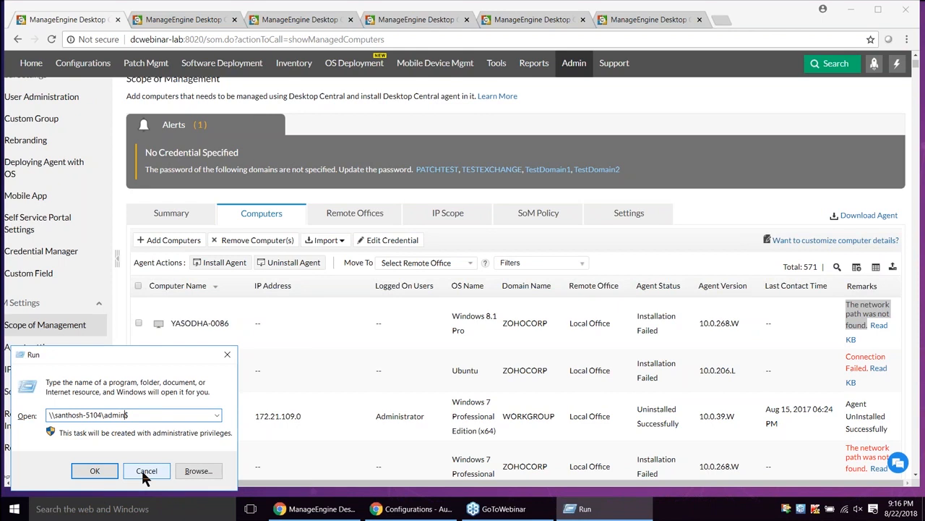
left_click(145, 472)
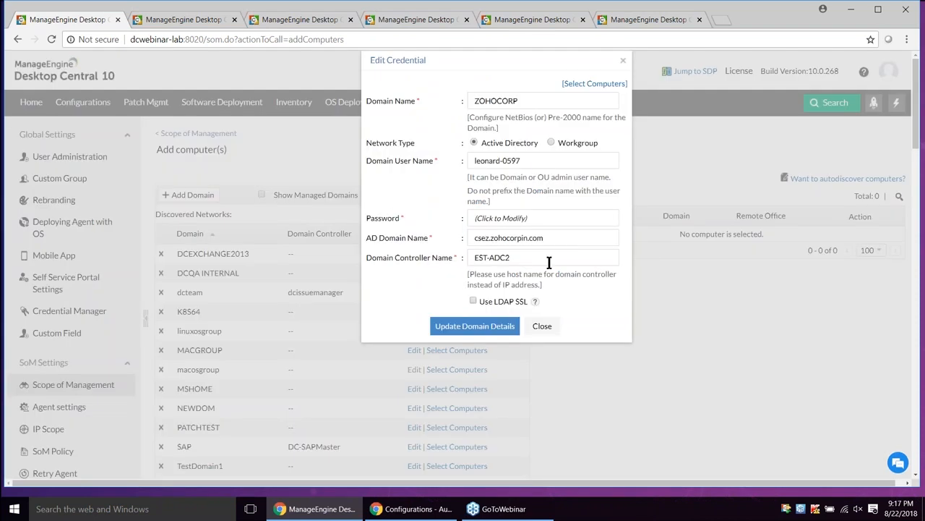
- Close the ZOHOCORP credential details, return to Scope of Management and look over the how-to links below the computers list
left_click(542, 326)
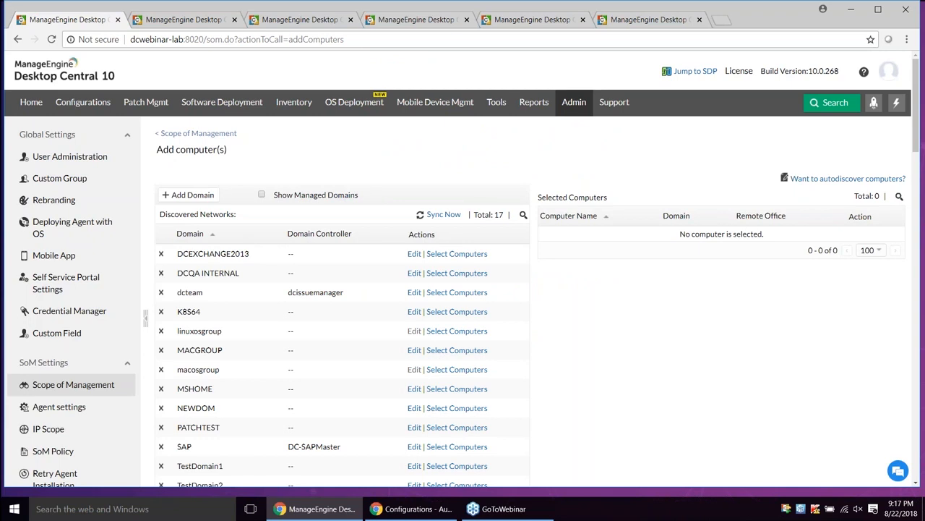
left_click(206, 134)
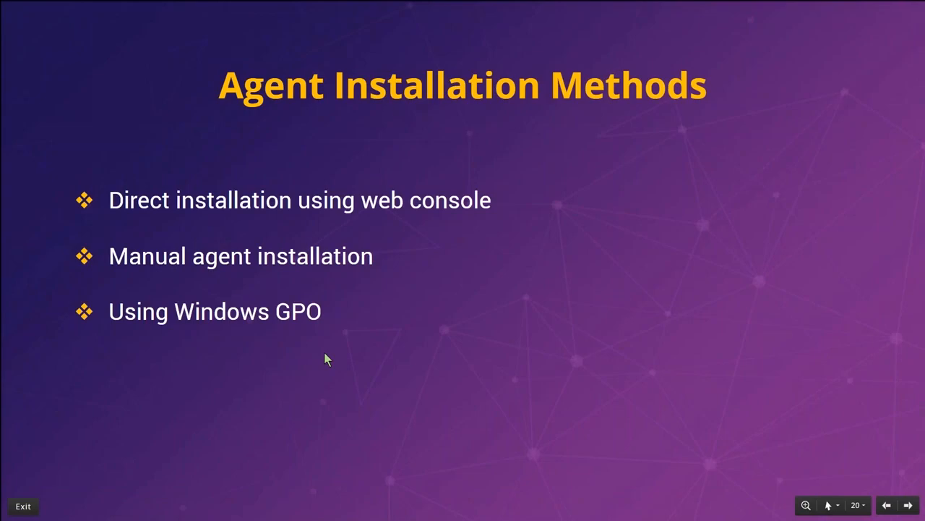
key("alt+Tab")
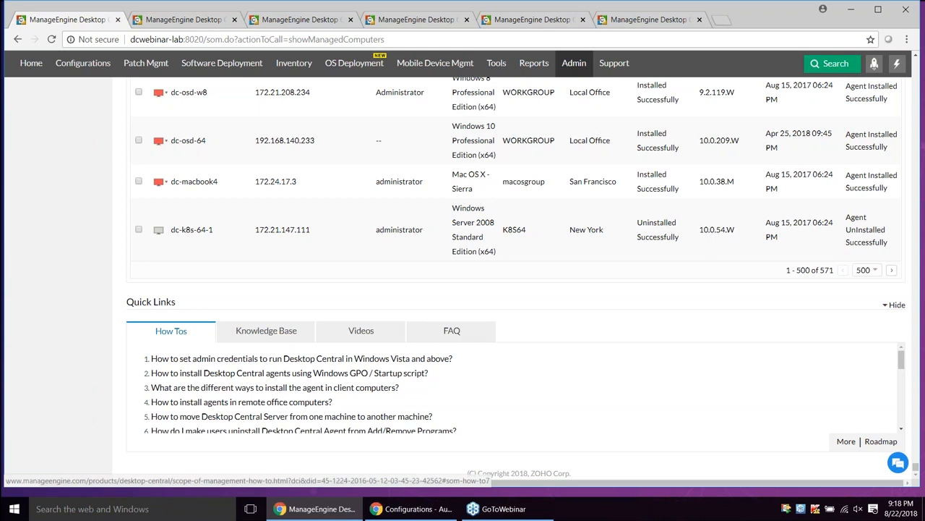
scroll(295, 407, "up", 1)
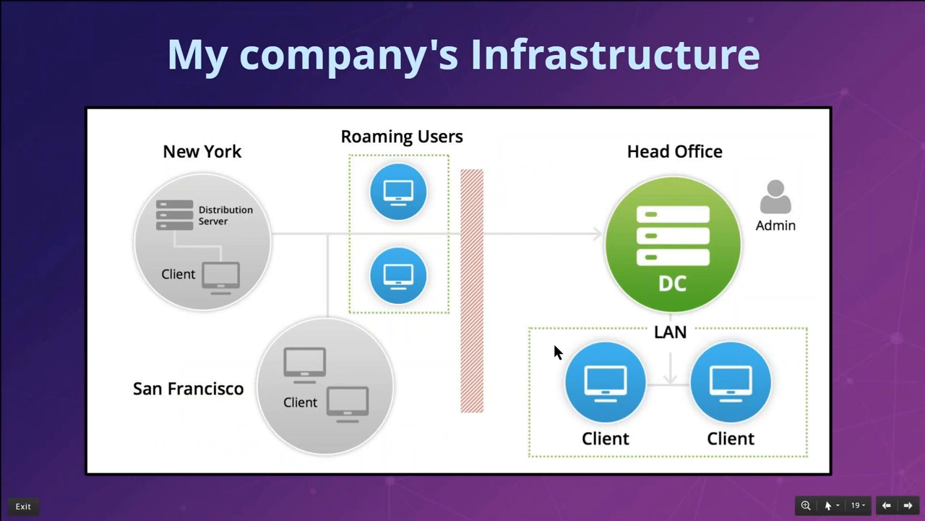
- Switch back to Desktop Central, start adding a remote office and inspect its NAT settings without saving changes
key("alt+Tab")
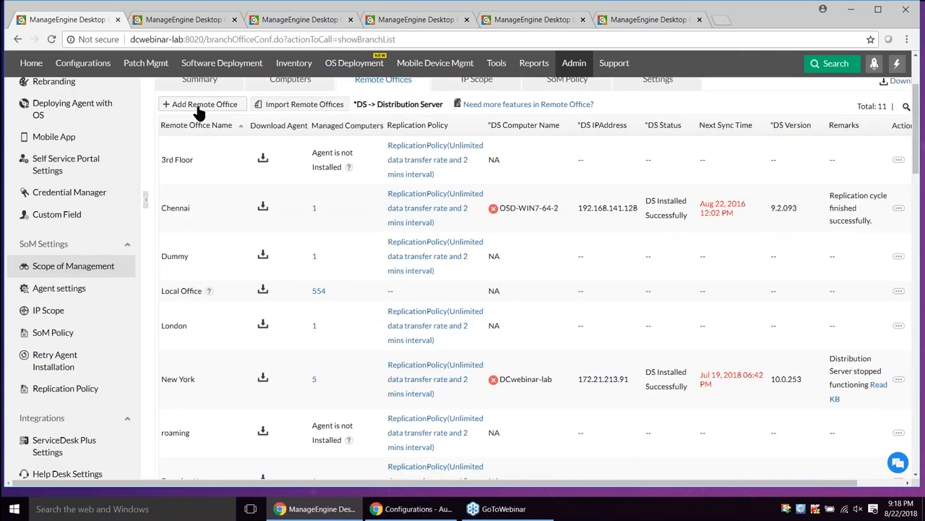
left_click(199, 108)
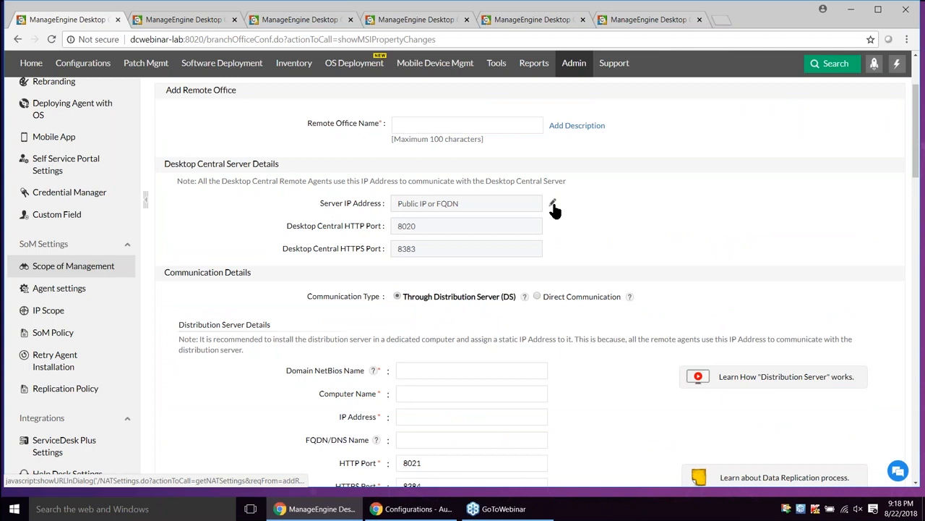
left_click(553, 207)
triple_click(509, 187)
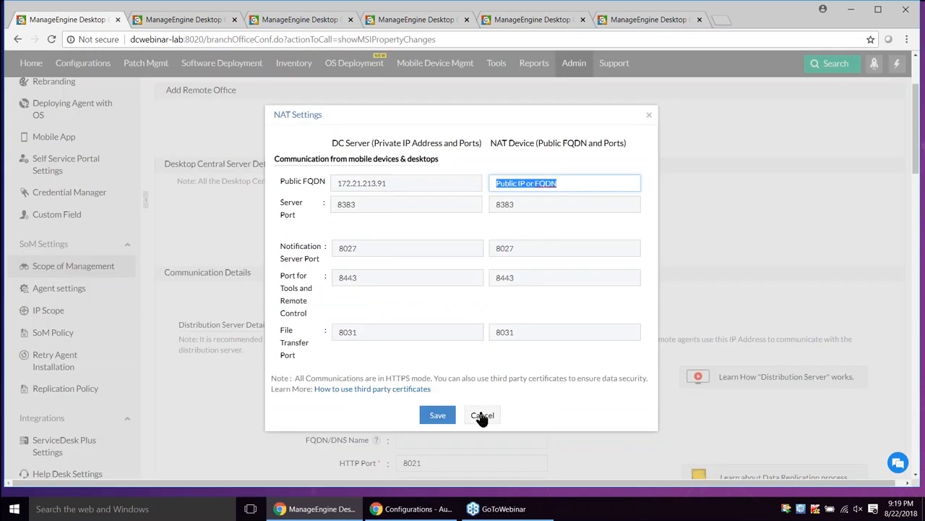
left_click(482, 418)
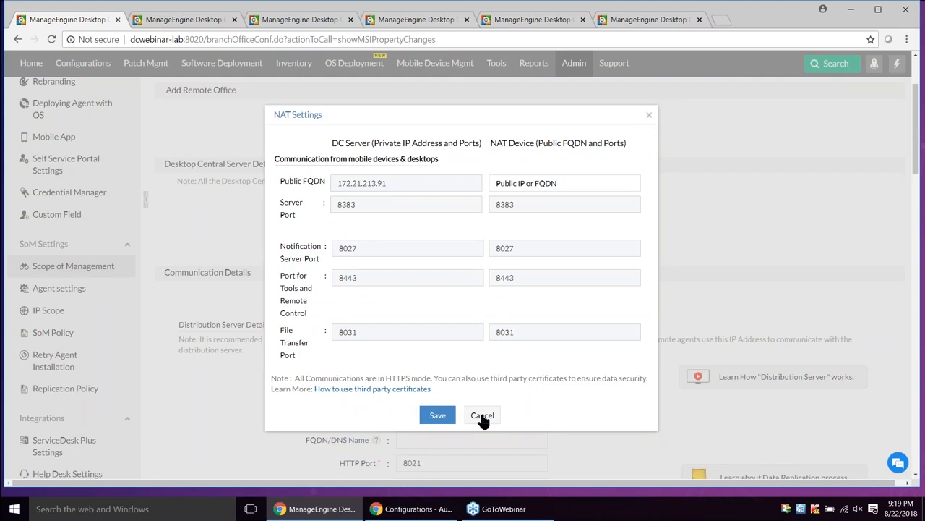
left_click(482, 418)
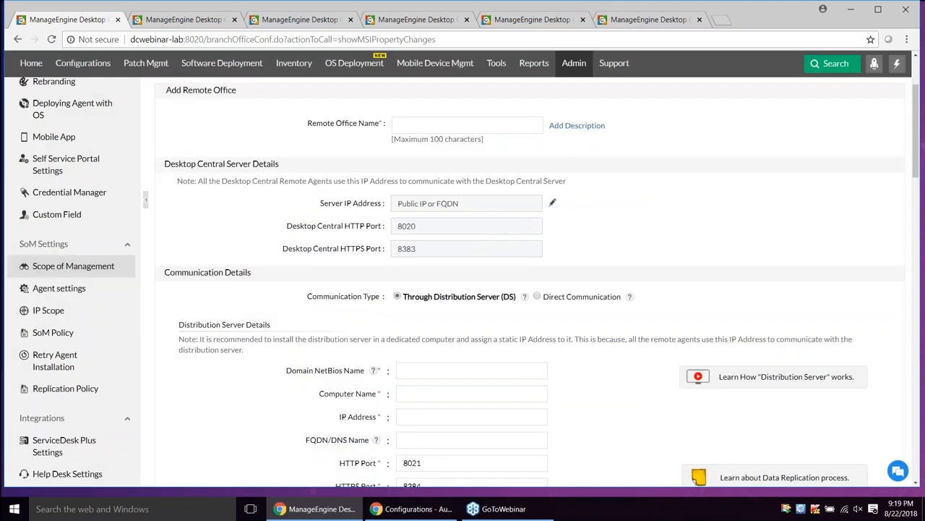
- Set the new remote office's communication type to Direct Communication
scroll(463, 290, "down", 1)
left_click_drag(403, 238, 525, 238)
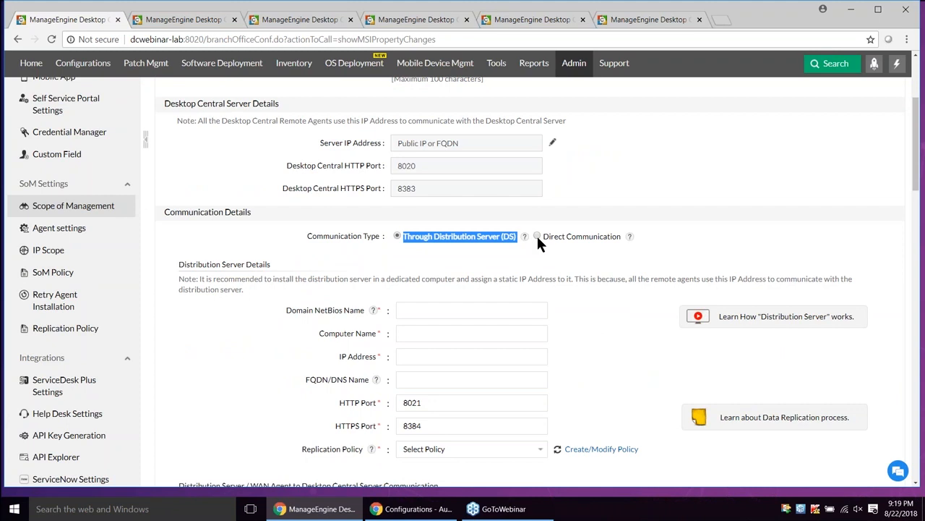
left_click(537, 236)
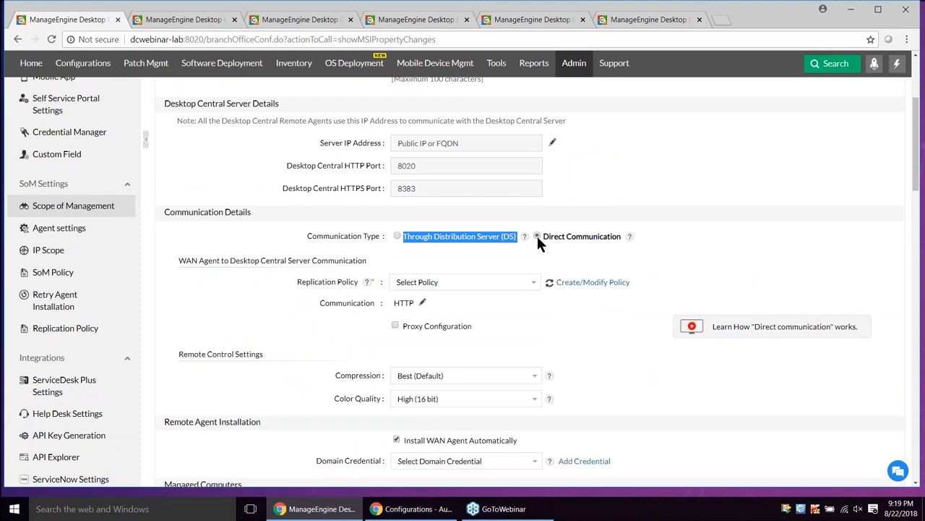
- Set the new remote office's communication type to Through Distribution Server (DS) and review the distribution server details
left_click(399, 248)
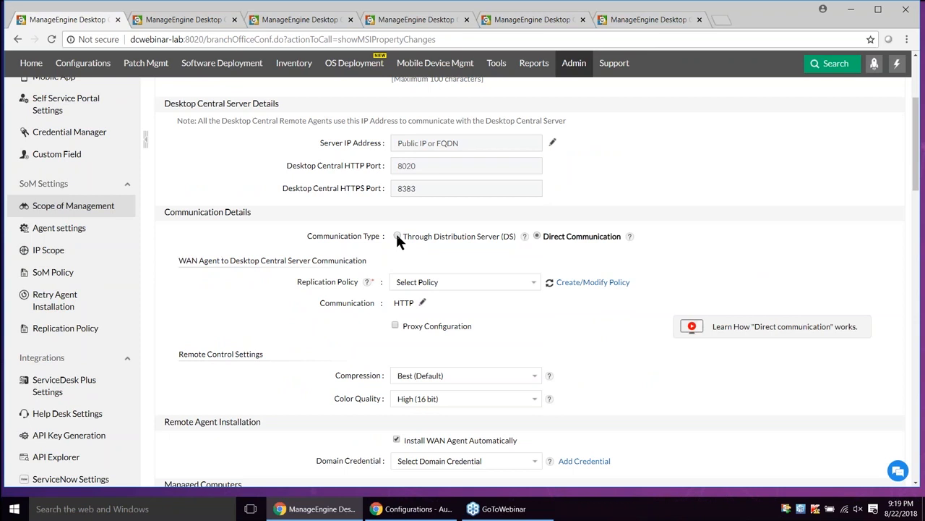
left_click(397, 237)
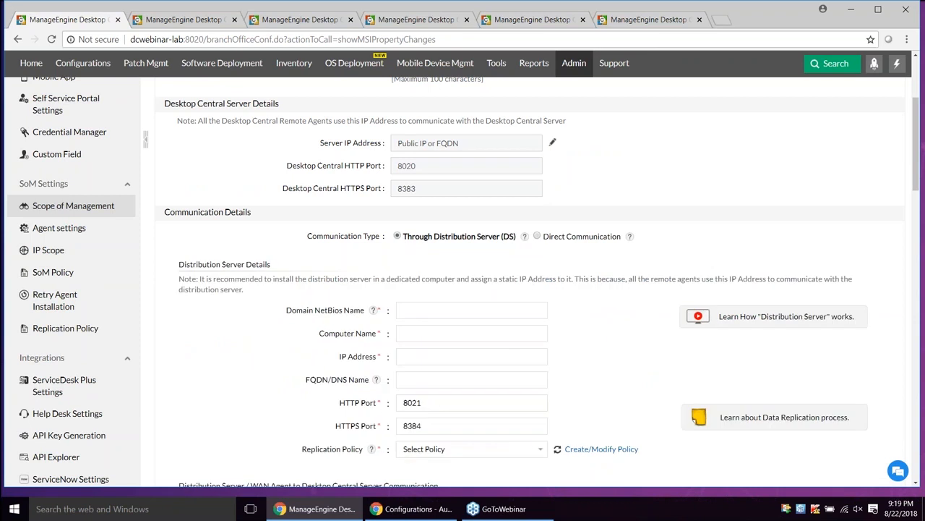
scroll(462, 289, "down", 1)
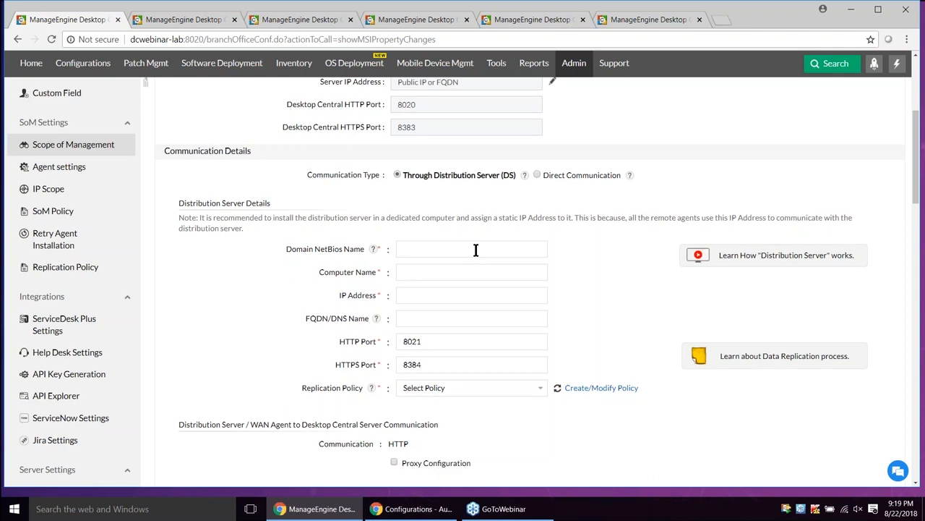
scroll(469, 297, "down", 1)
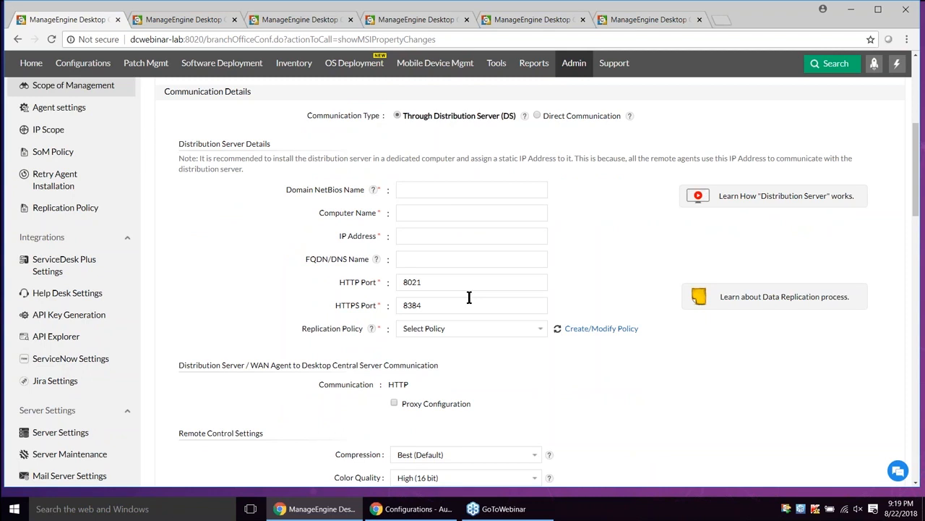
- Open replication policy creation, inspect its data transfer rate, interval and schedule options, and return to the remote office form without saving
left_click(601, 328)
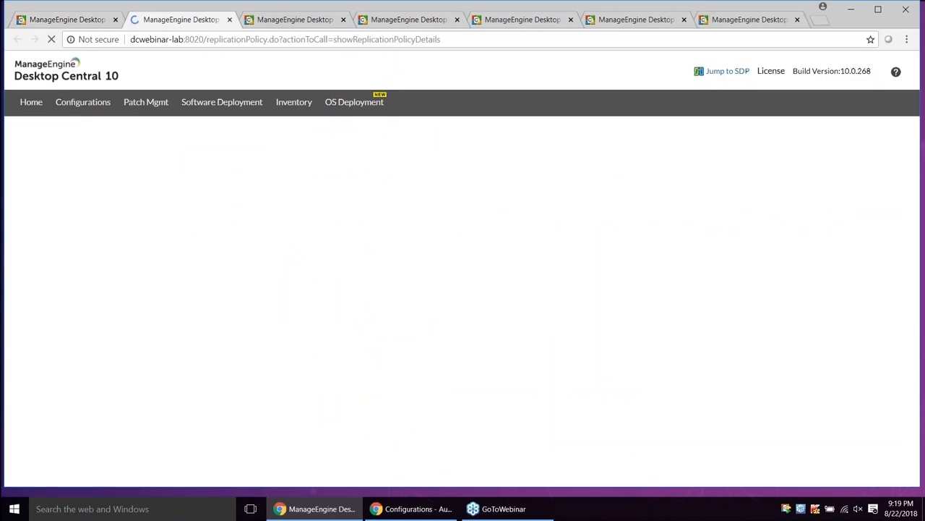
left_click(450, 226)
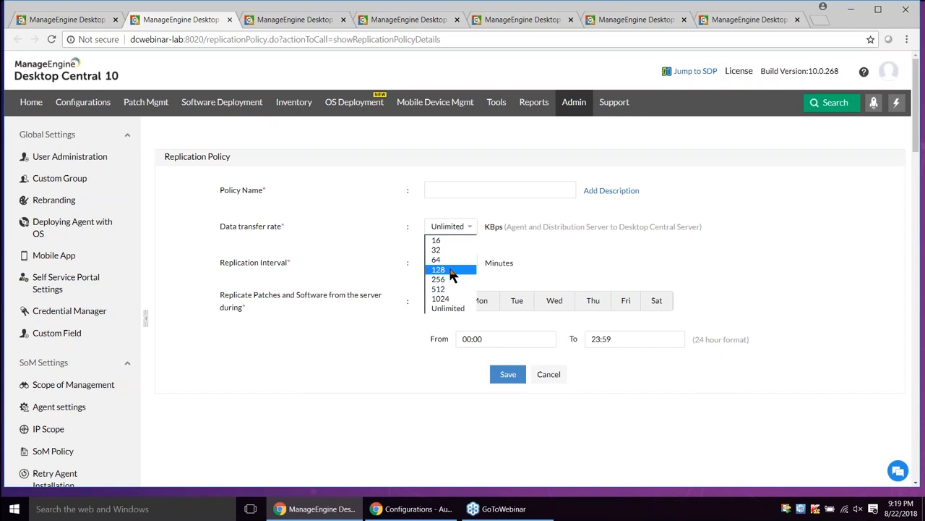
left_click(634, 263)
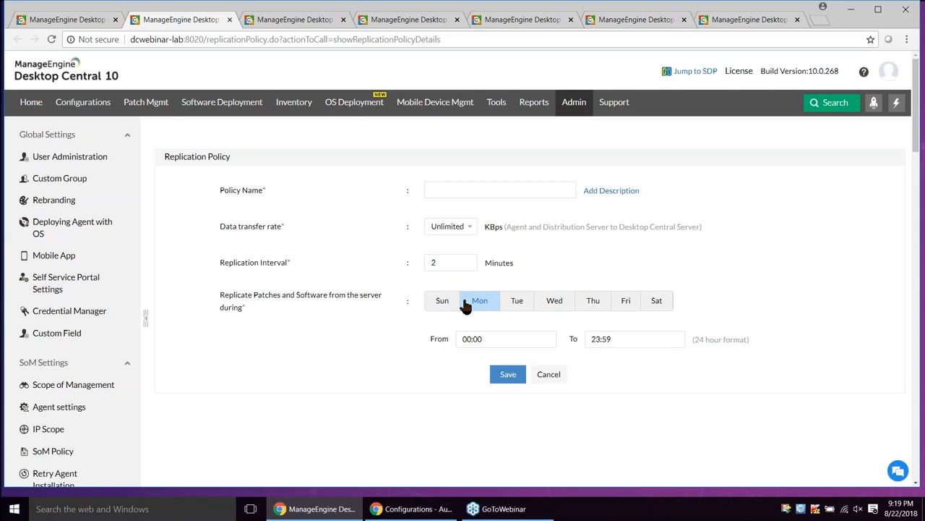
scroll(465, 307, "down", 1)
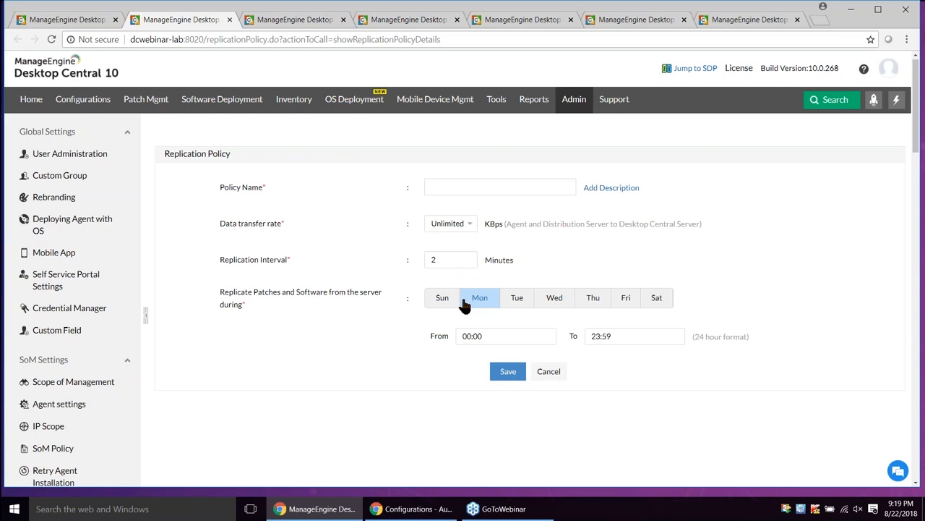
scroll(465, 307, "down", 2)
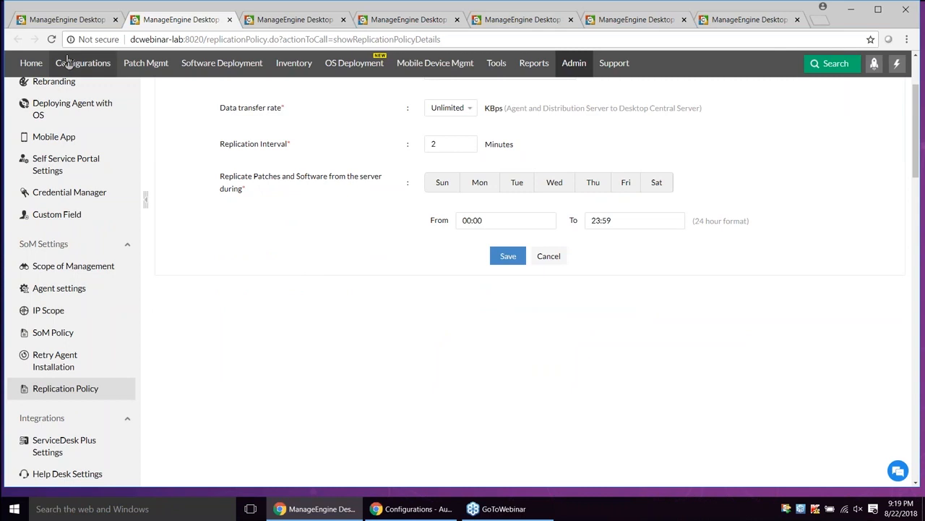
left_click(229, 20)
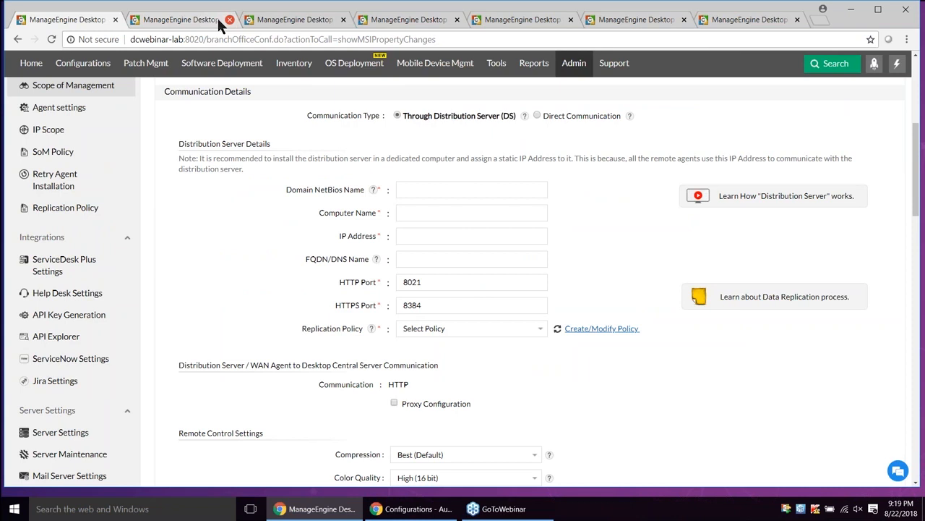
left_click(229, 20)
- Review the remote agent installation options, view the ZOHOCORP domain tree for adding managed computers, and cancel the selection
scroll(533, 229, "down", 3)
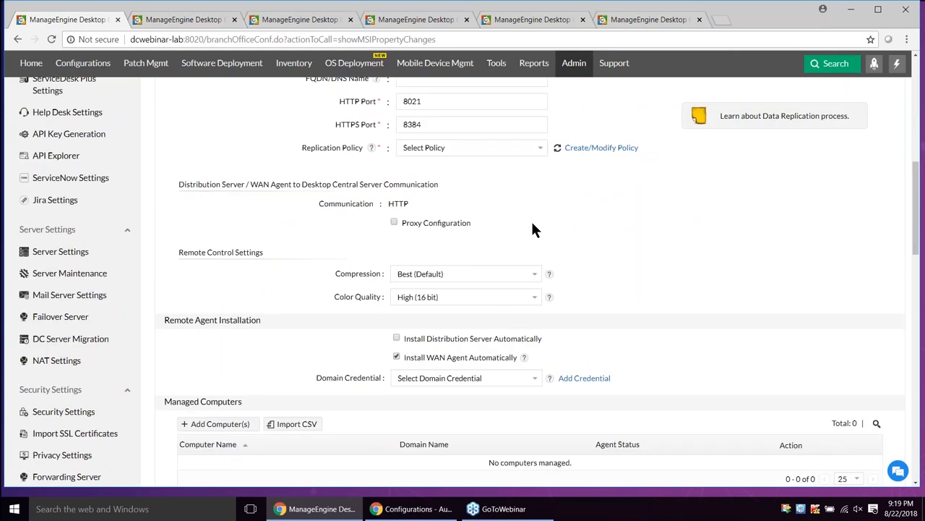
scroll(311, 265, "down", 1)
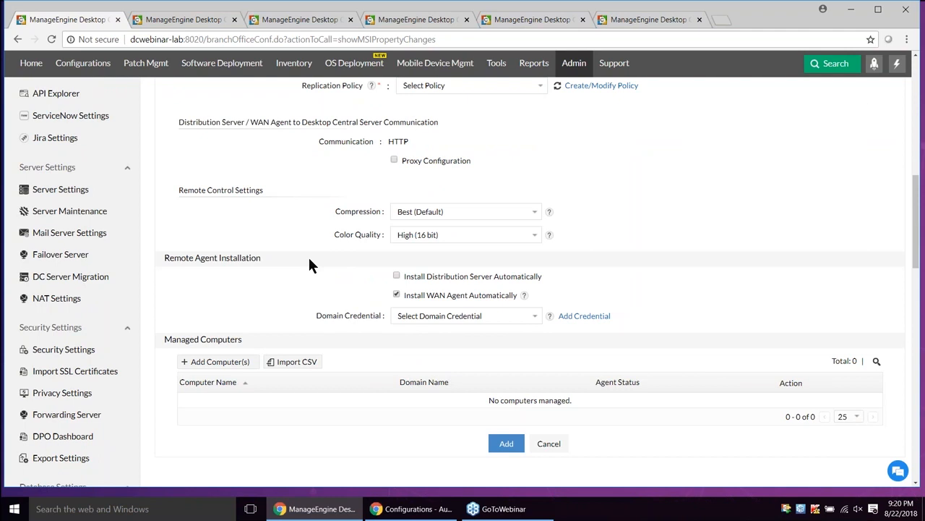
scroll(309, 266, "down", 2)
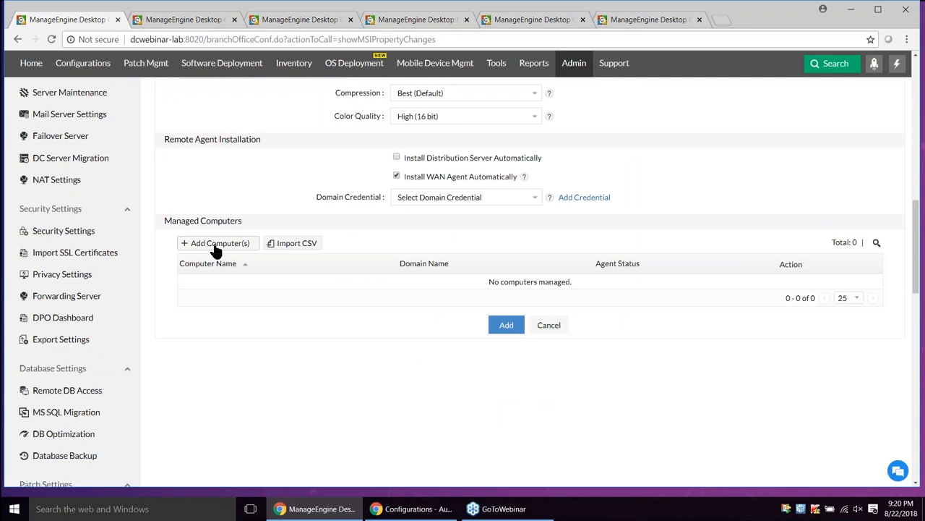
left_click(216, 246)
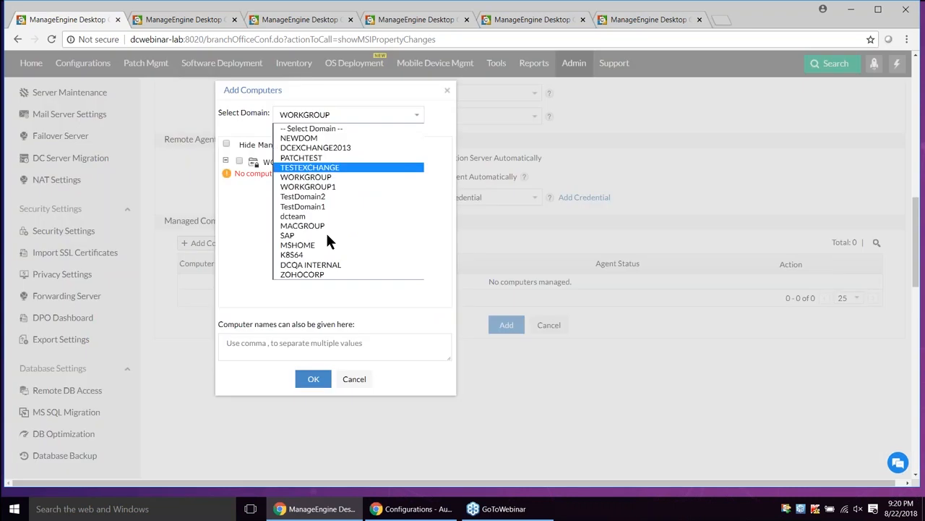
left_click(323, 276)
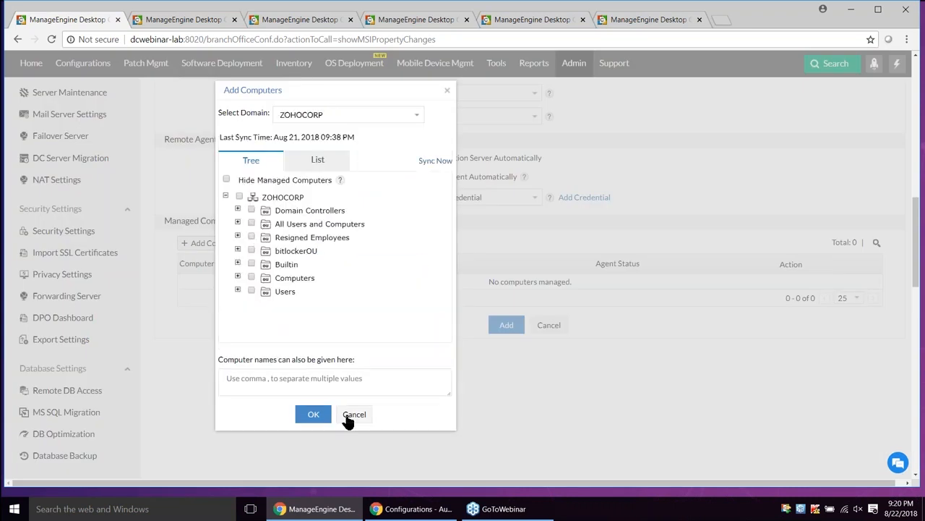
left_click(353, 416)
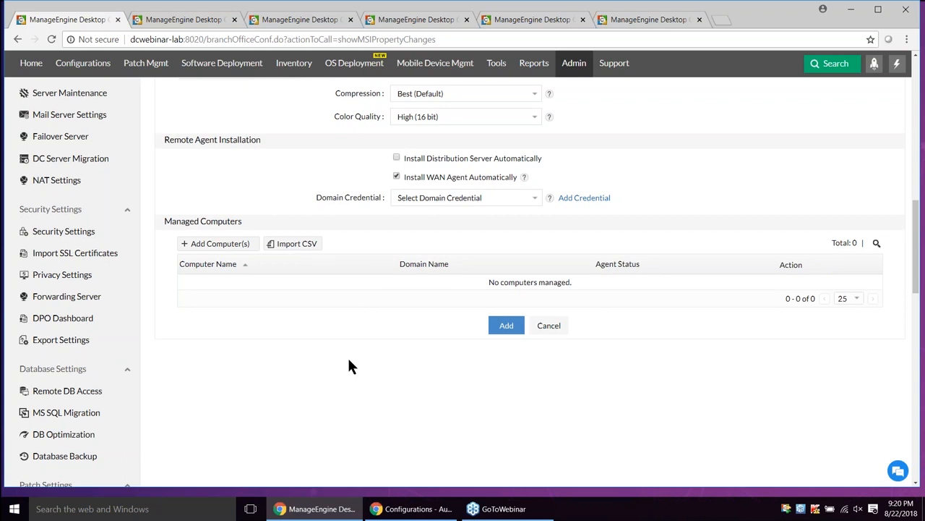
- Leave the remote office form unsaved and examine the existing remote offices with their agent downloads and replication policies
scroll(349, 366, "up", 3)
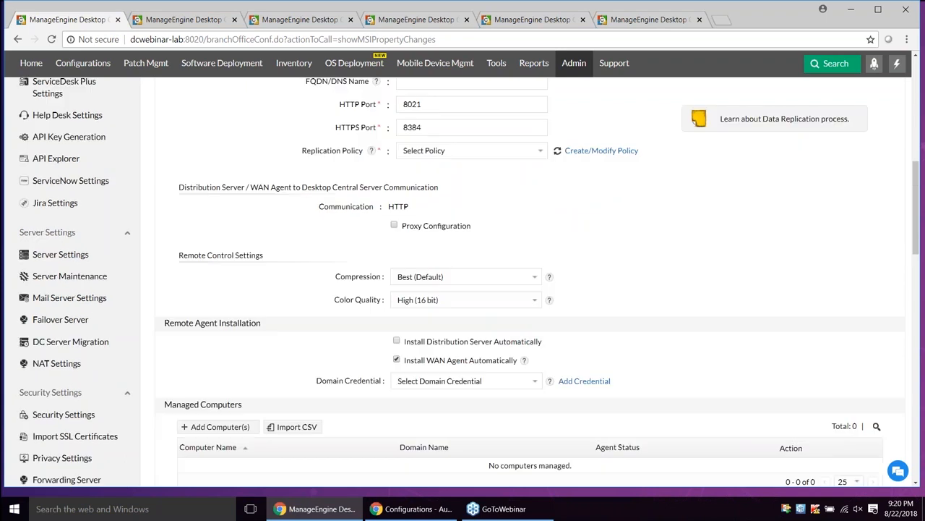
scroll(349, 366, "up", 7)
left_click(207, 136)
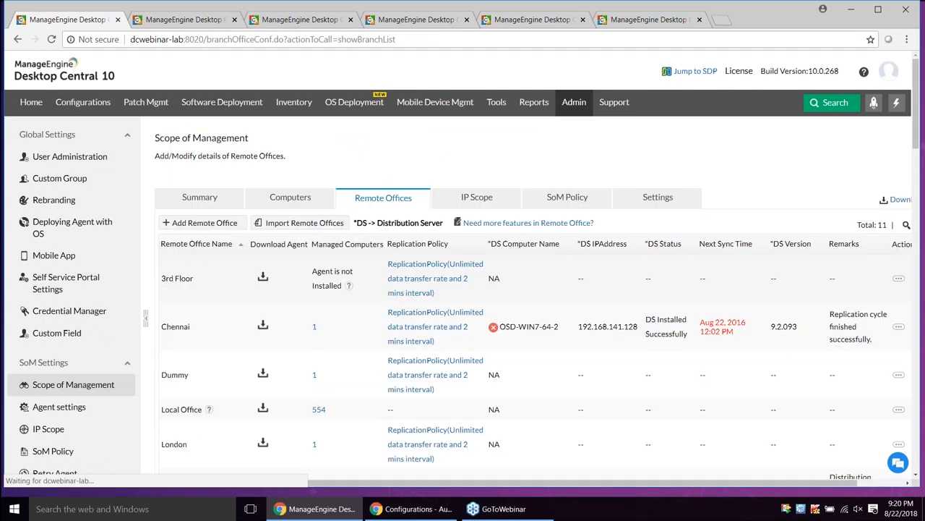
scroll(242, 217, "down", 3)
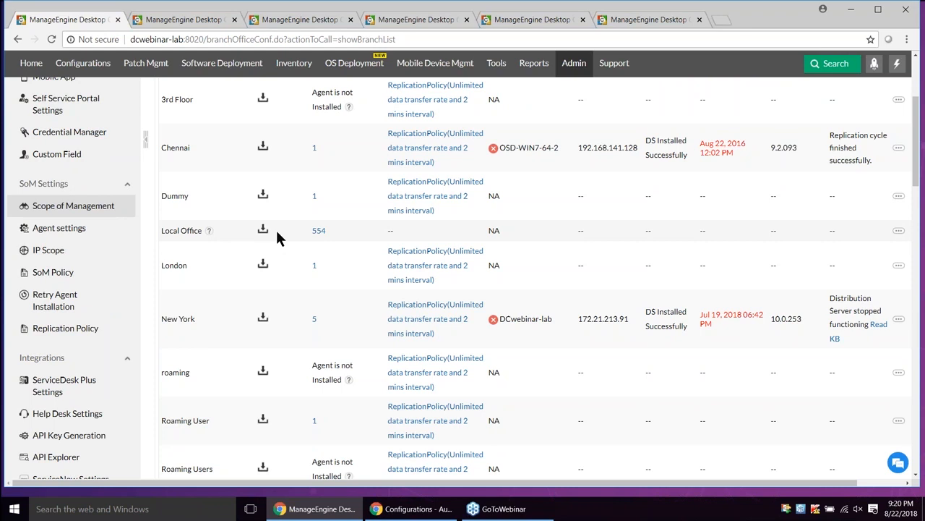
scroll(278, 233, "up", 1)
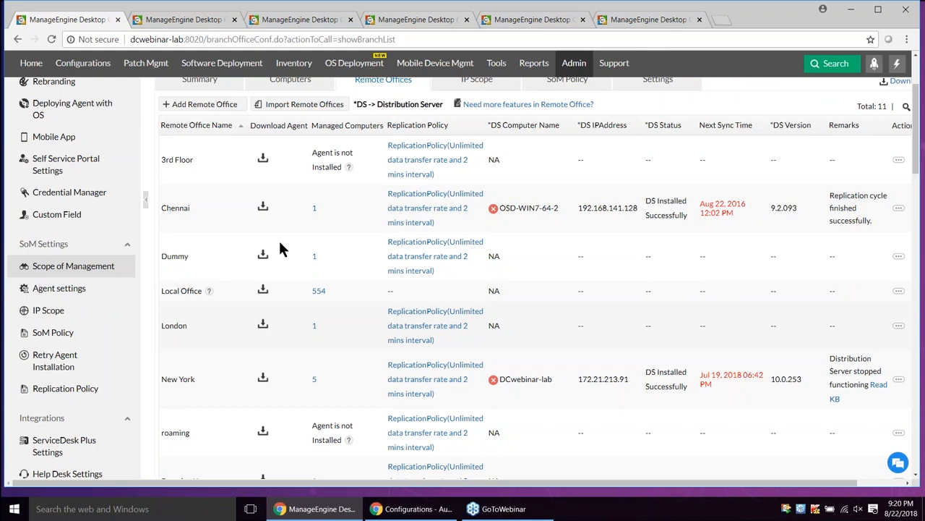
scroll(203, 209, "up", 1)
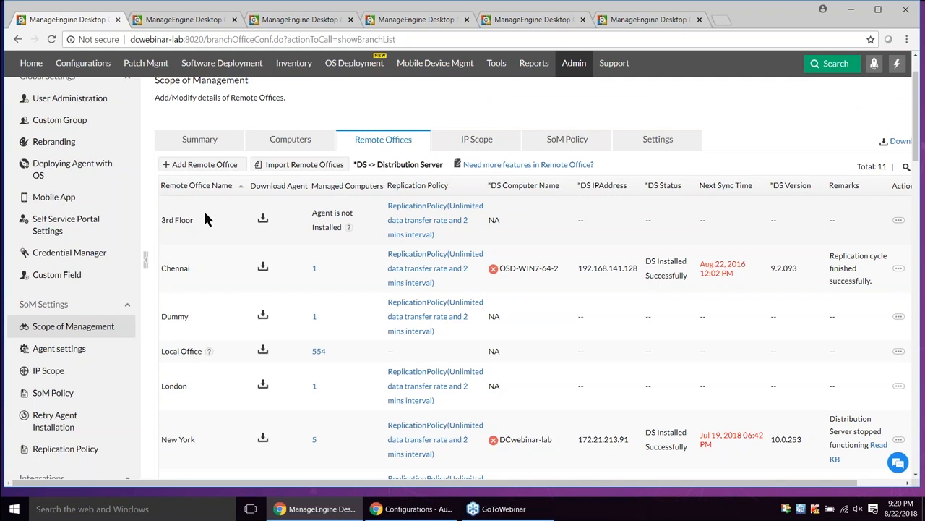
- Start adding a remote office, inspect its public FQDN in the NAT settings without saving, and review the direct communication options
left_click(205, 165)
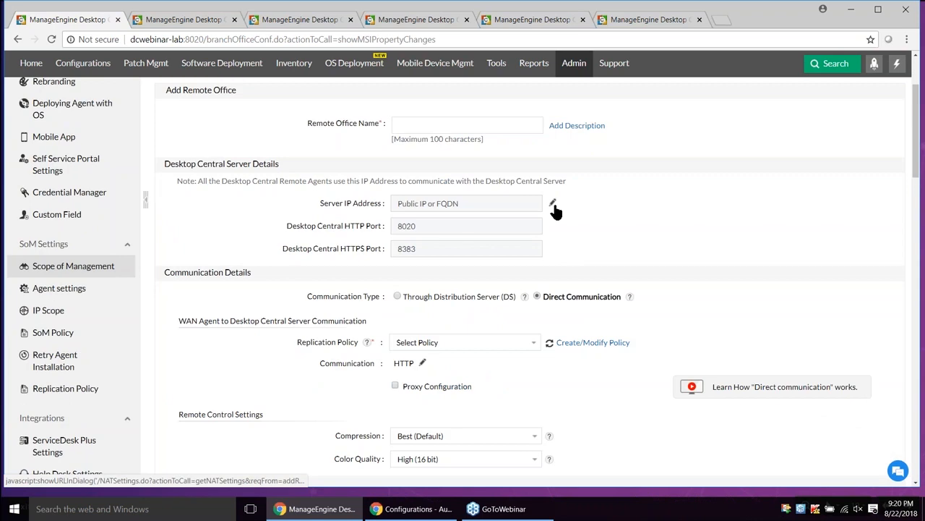
left_click(553, 205)
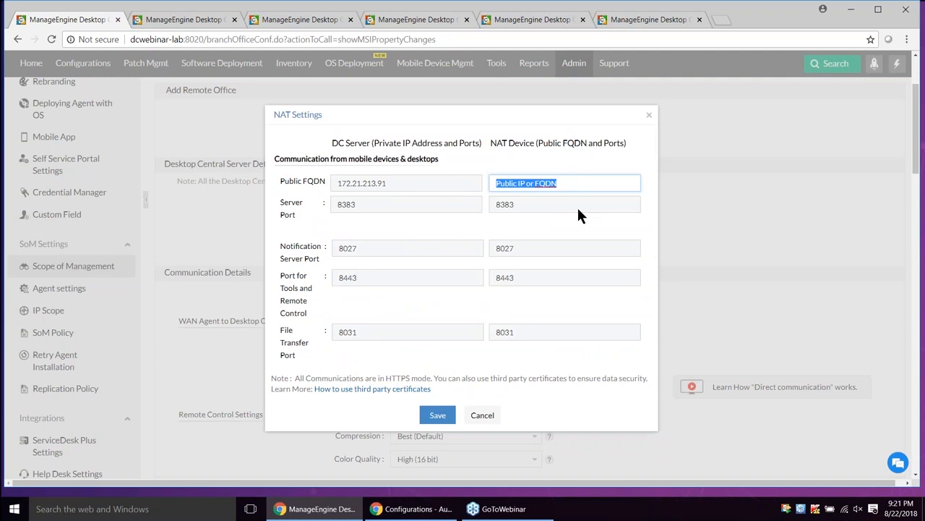
key("Escape")
scroll(604, 318, "down", 2)
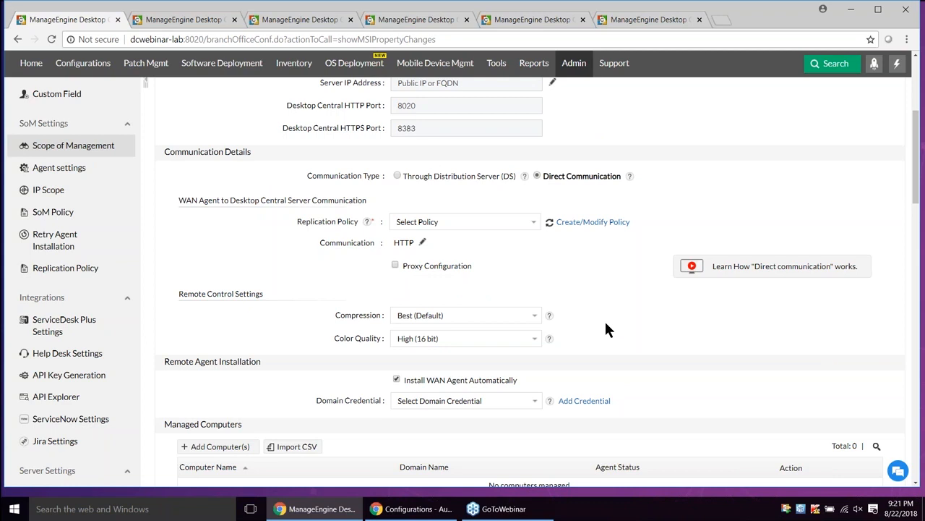
scroll(605, 329, "down", 1)
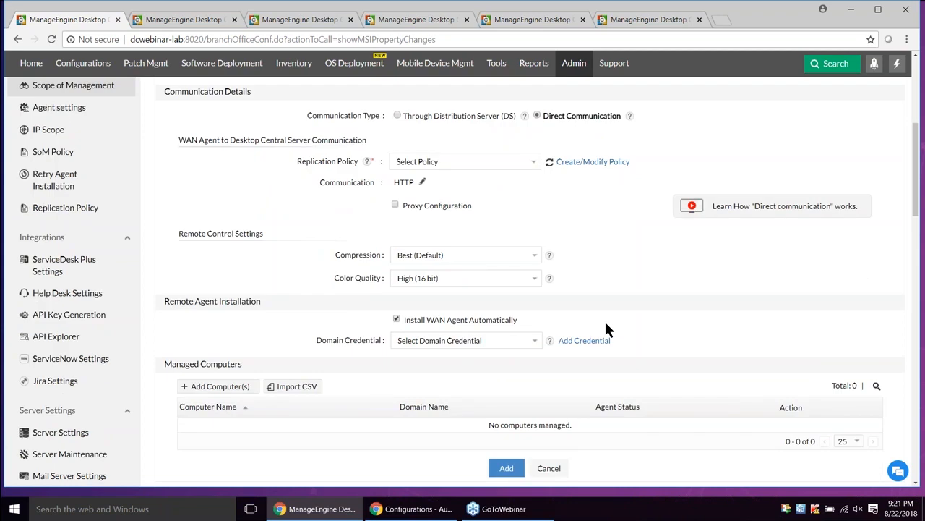
- Return to Scope of Management, show the IP Scope settings and highlight the New York office's IP range
scroll(606, 329, "up", 5)
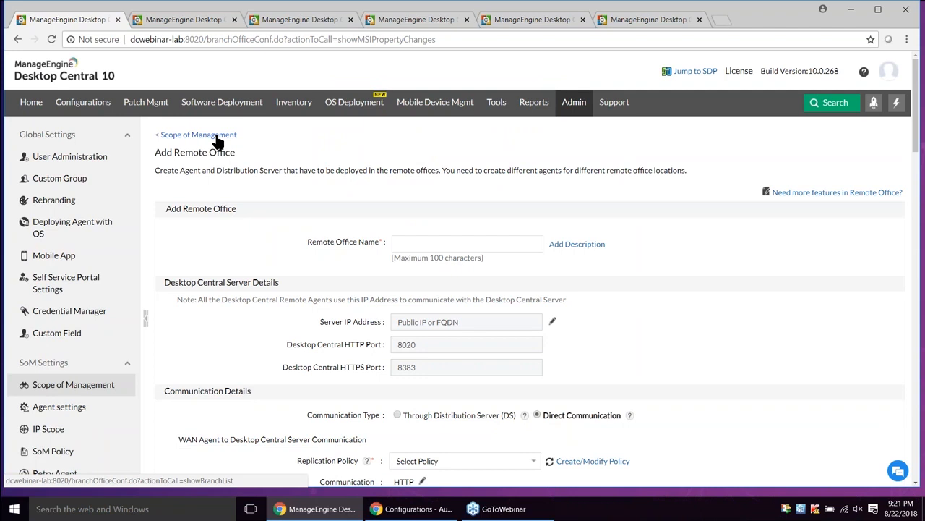
left_click(217, 137)
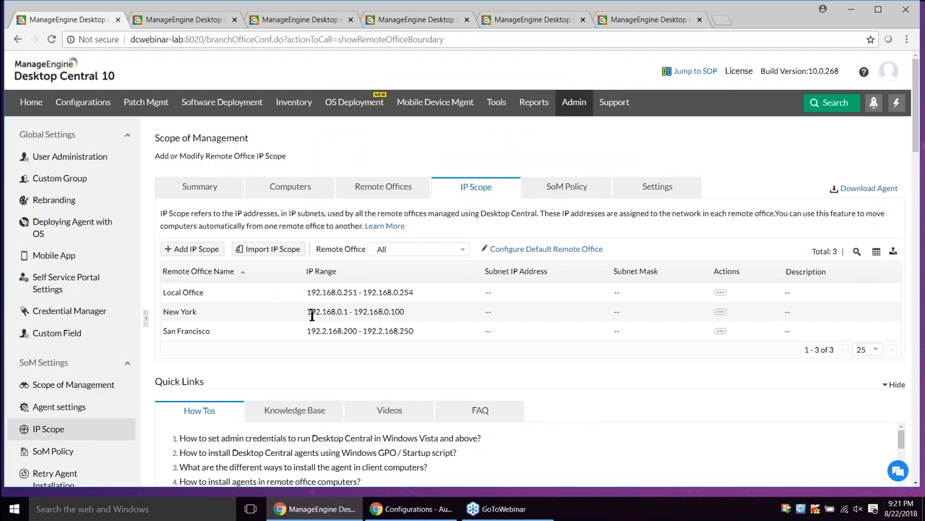
left_click_drag(306, 312, 405, 312)
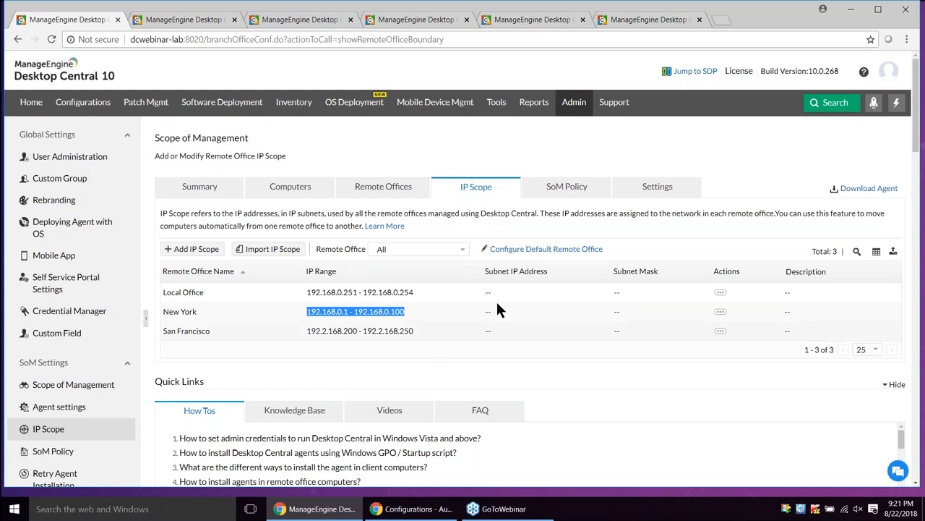
- Open the SoM Policy settings and examine the Detect and Add New Computers section, highlighting Install Agent and Notify me
left_click(580, 191)
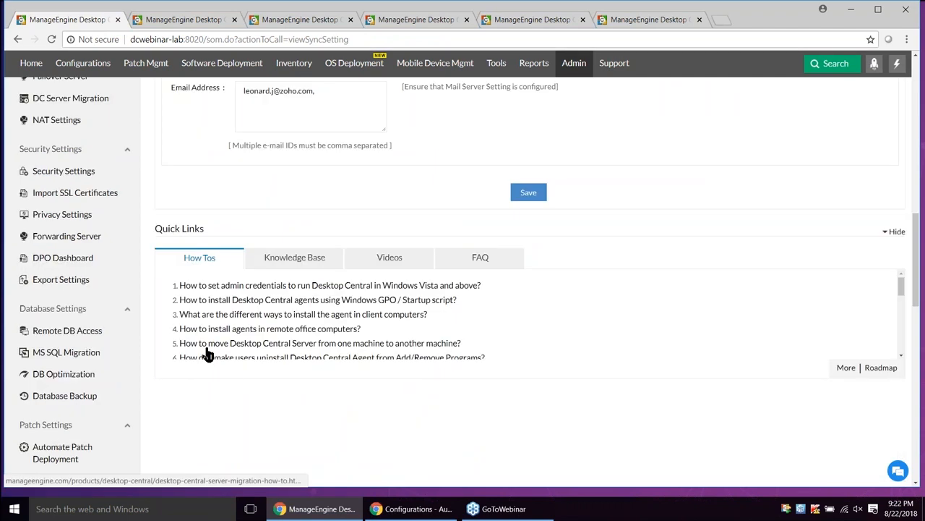
scroll(208, 354, "up", 10)
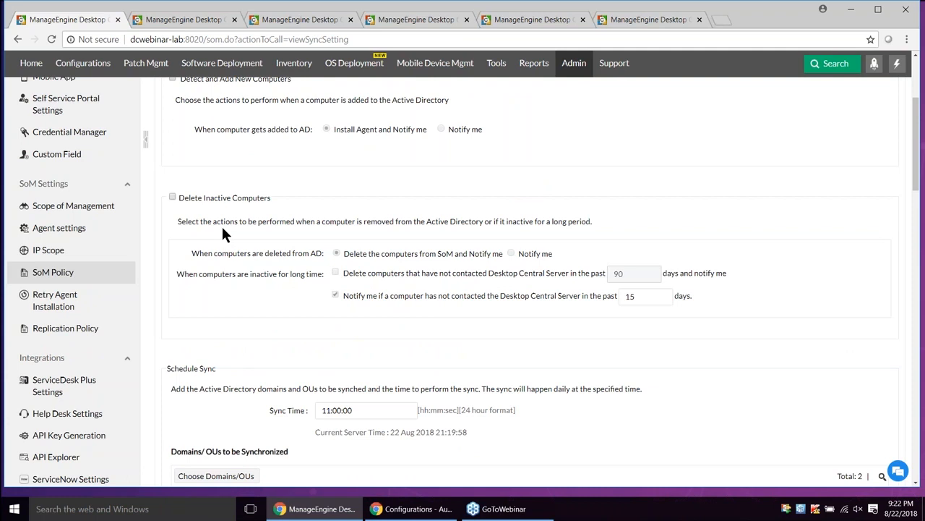
scroll(337, 250, "up", 2)
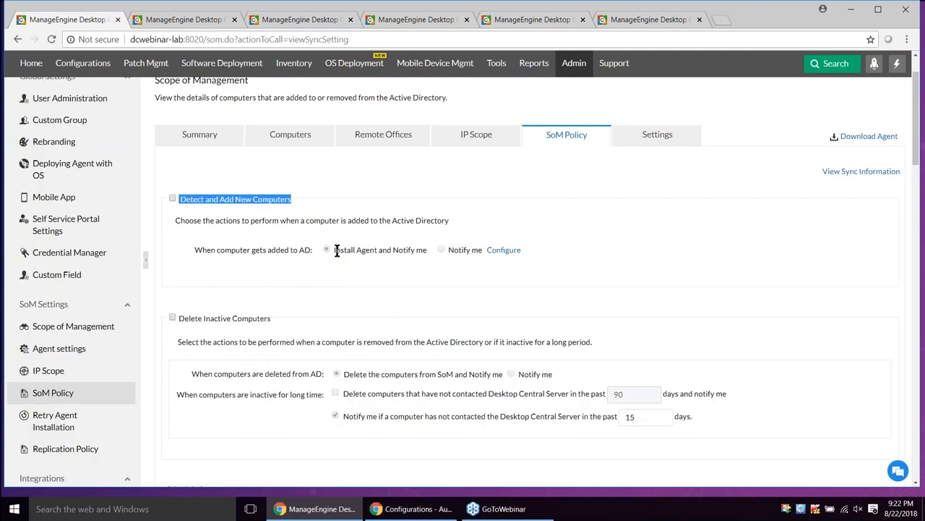
left_click_drag(337, 249, 442, 256)
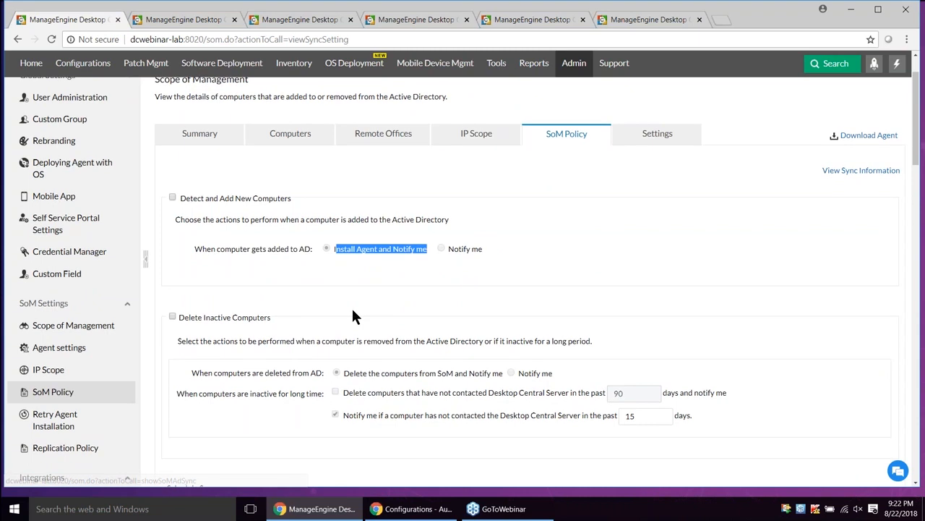
- Enable Delete Inactive Computers in the SoM policy and highlight the option for deleting computers that have not contacted the server
scroll(353, 310, "down", 3)
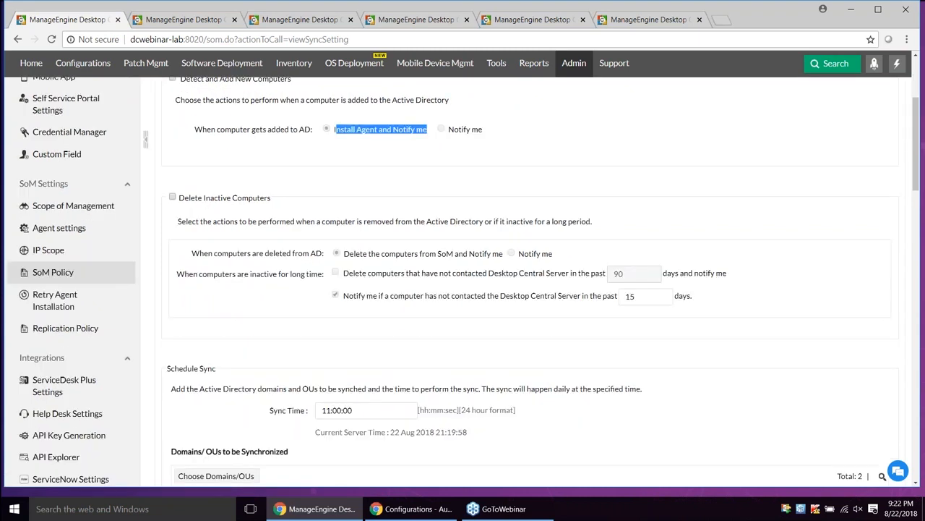
left_click(173, 197)
left_click_drag(252, 197, 272, 198)
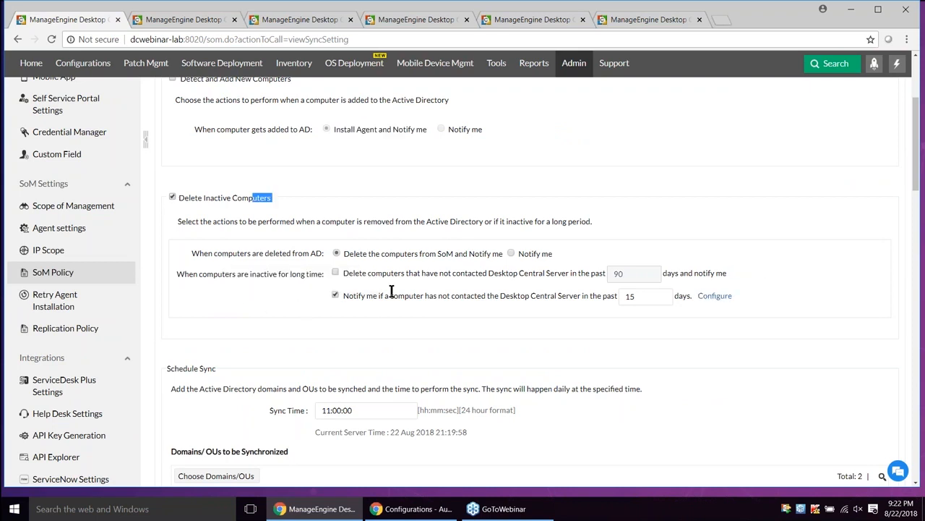
left_click_drag(347, 273, 624, 272)
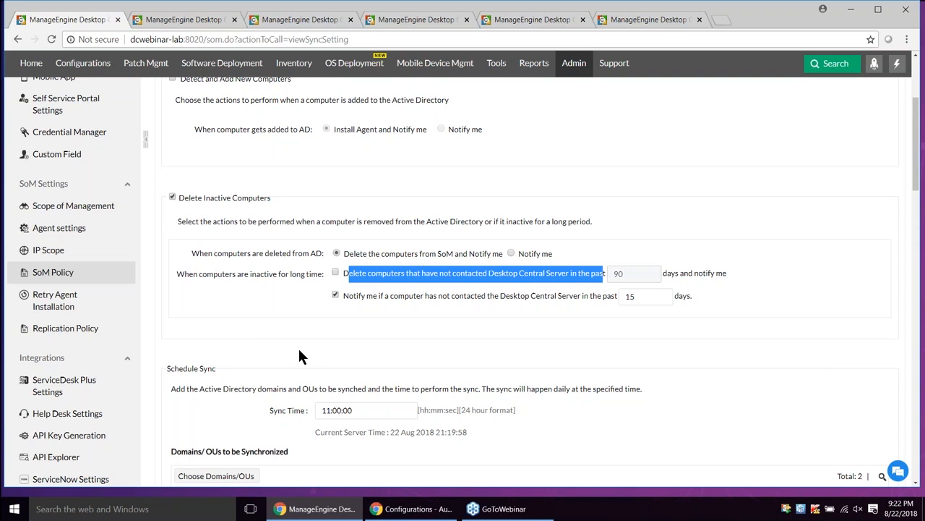
- Show the list of managed computers in Scope of Management
scroll(300, 350, "up", 1)
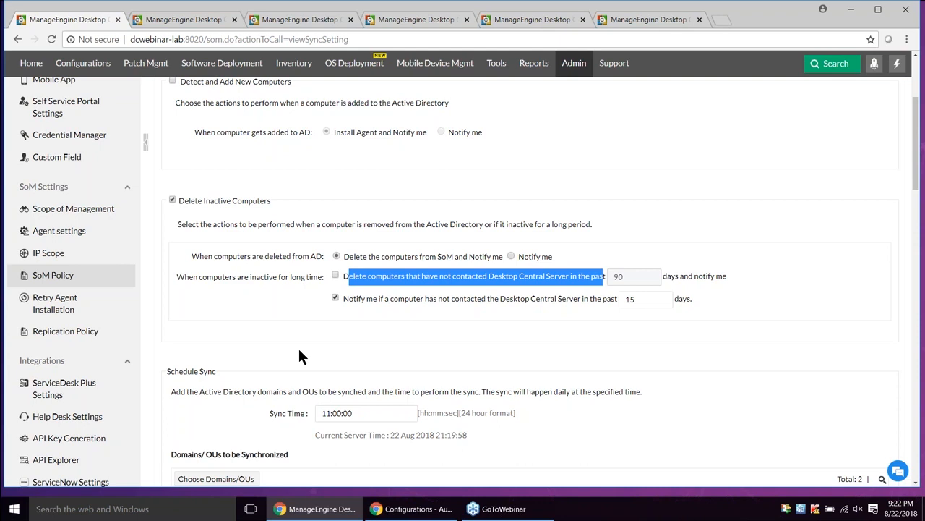
scroll(300, 350, "up", 3)
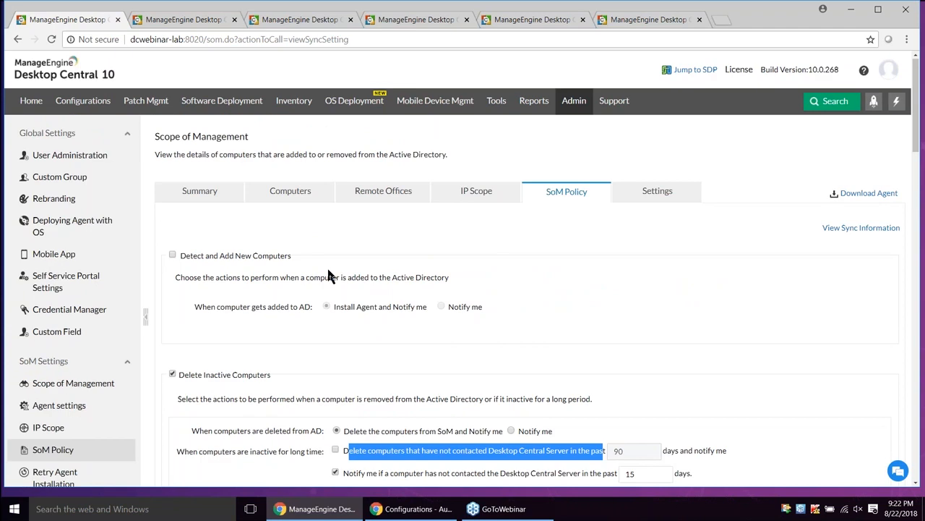
left_click(290, 192)
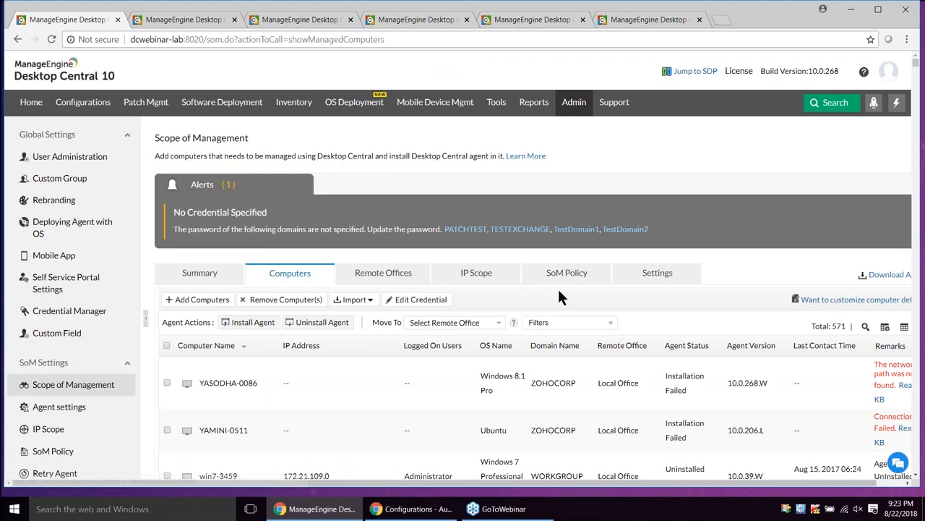
- Switch to the presentation, advance to the slide about configuring a printer to a new user, and return to Desktop Central
key("alt+Tab")
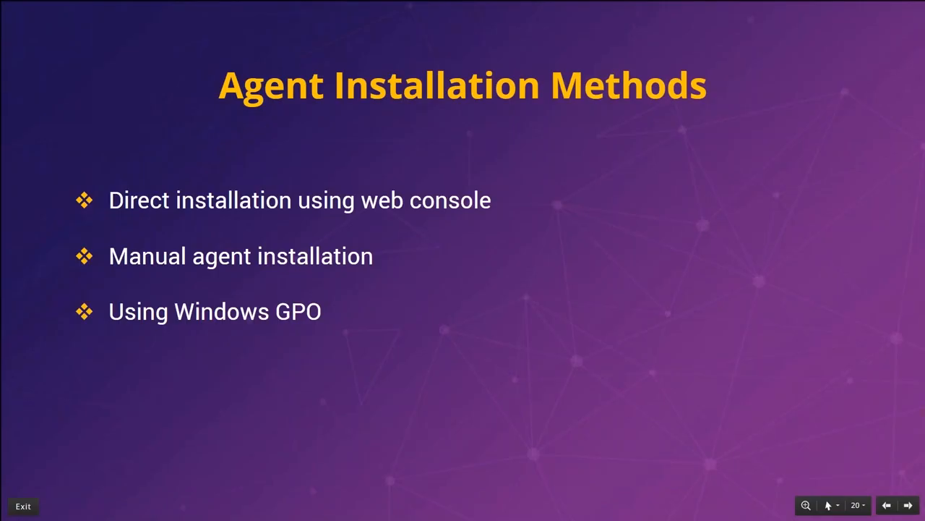
left_click(412, 261)
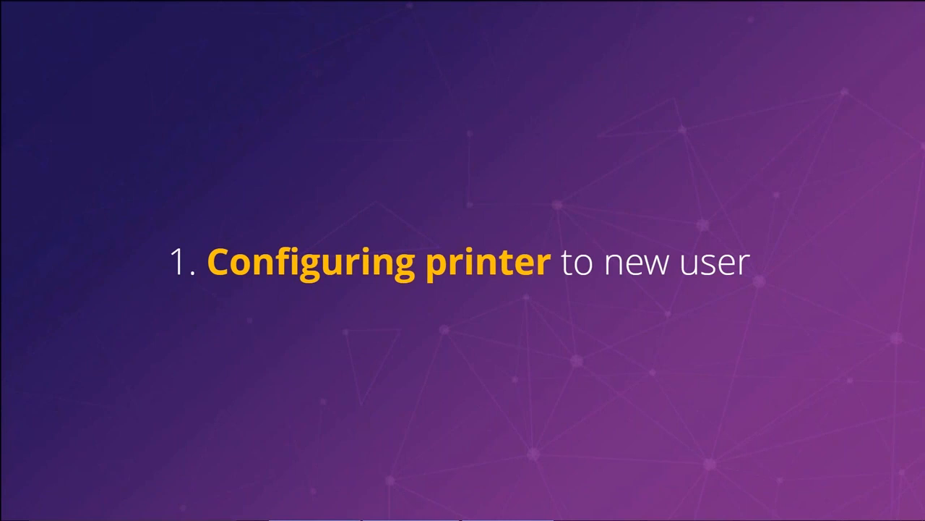
key("alt+Tab")
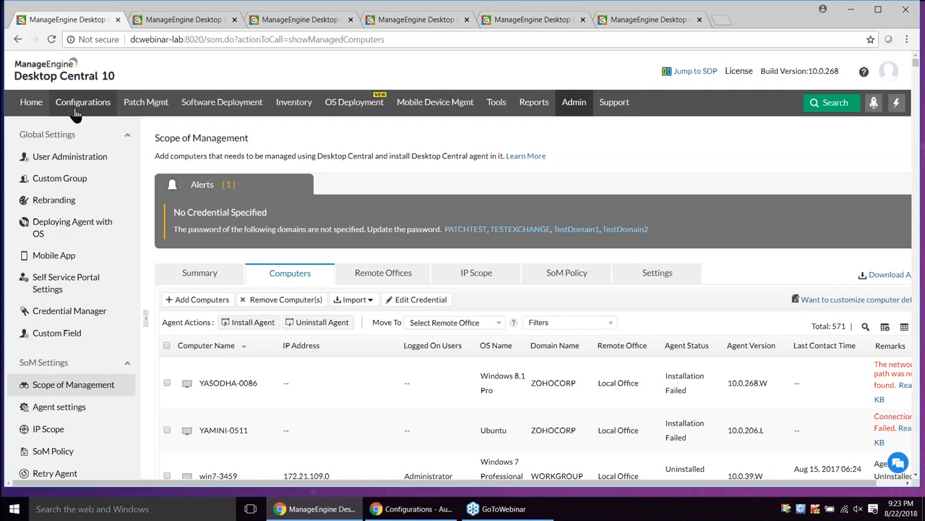
- Open the Windows configuration types in Configurations and review available types such as Browser and Certificate Distribution
left_click(75, 110)
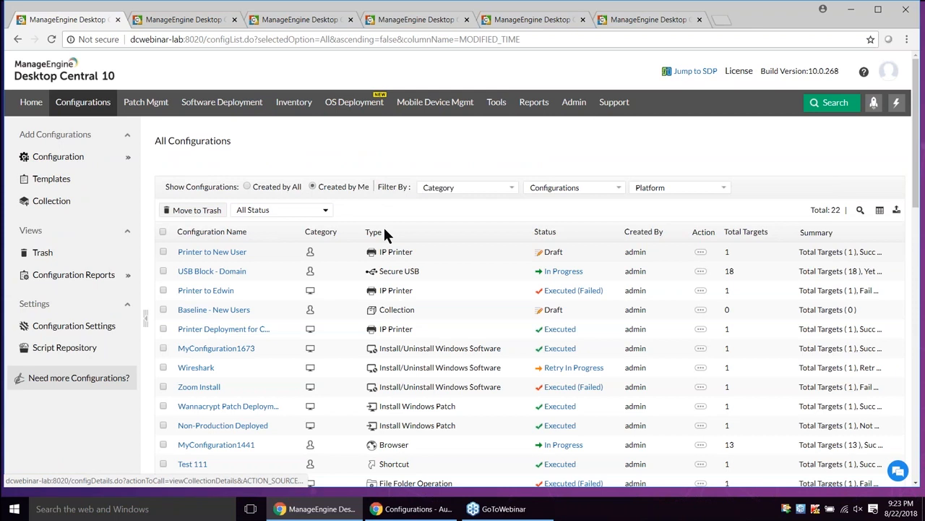
mouse_move(87, 157)
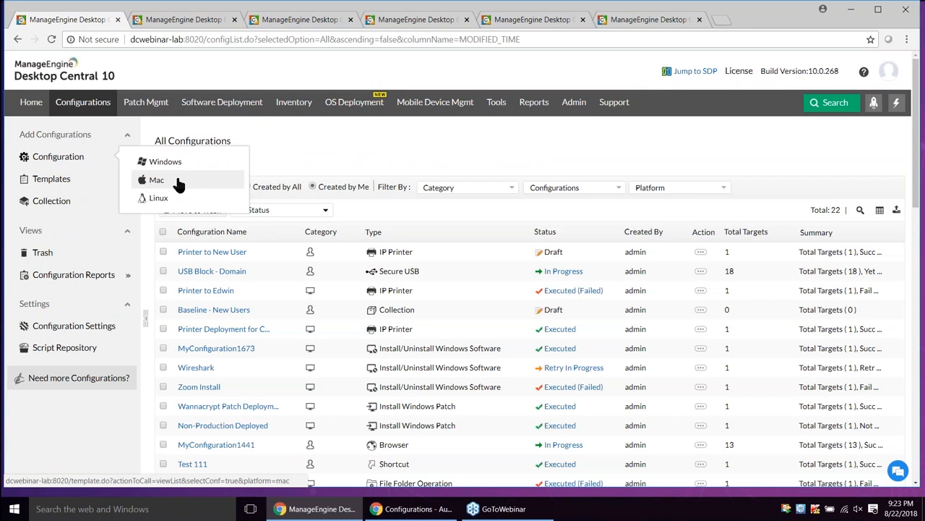
left_click(165, 161)
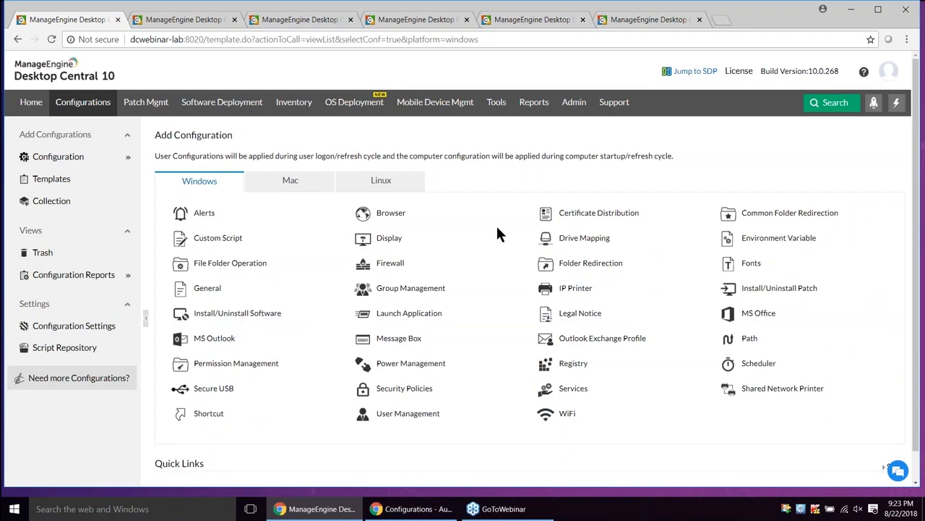
scroll(498, 232, "down", 1)
mouse_move(391, 183)
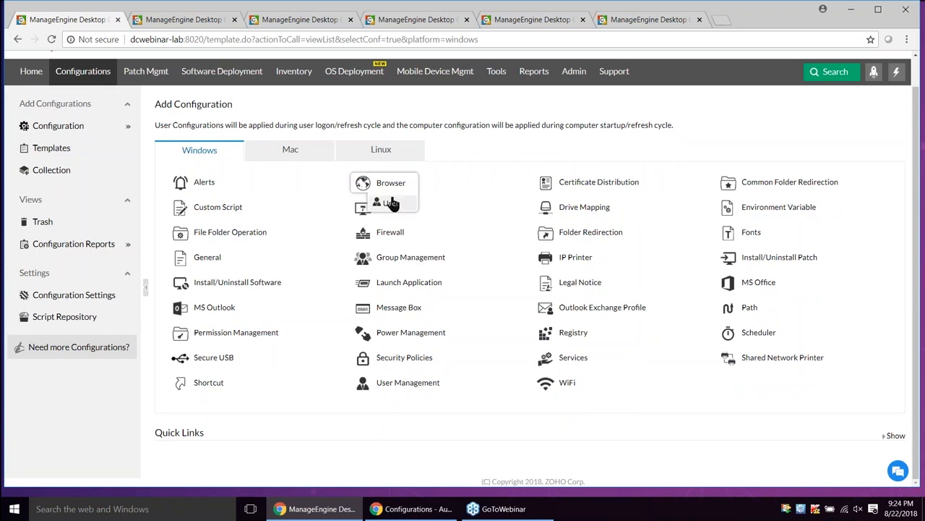
mouse_move(578, 208)
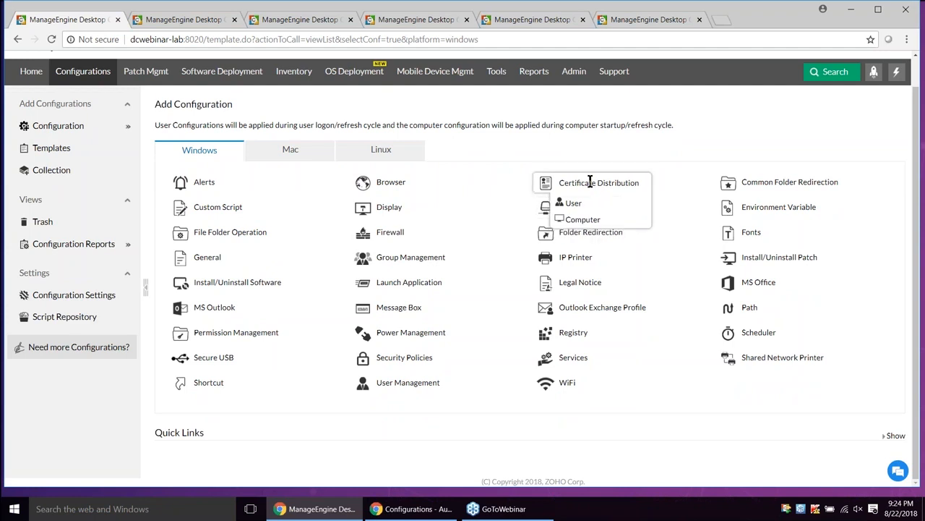
mouse_move(420, 282)
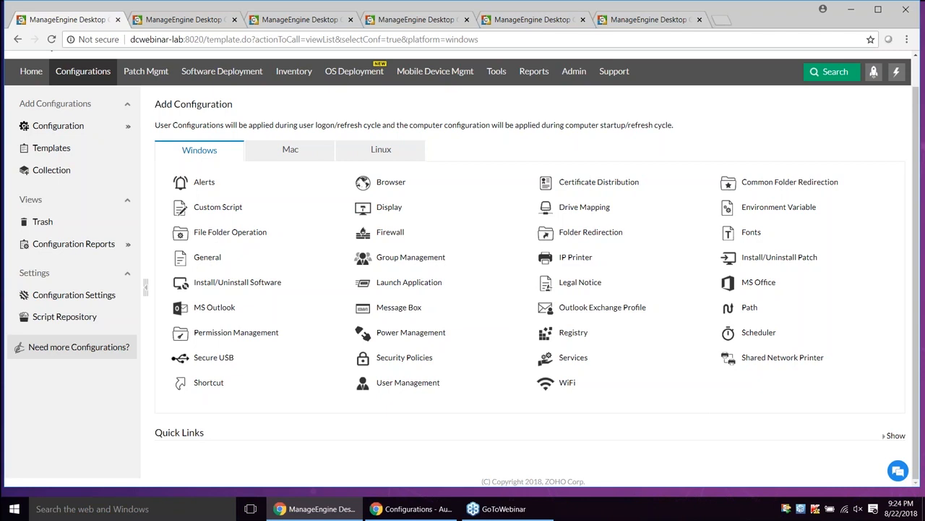
- Start a new Windows IP Printer configuration that applies to users
mouse_move(575, 258)
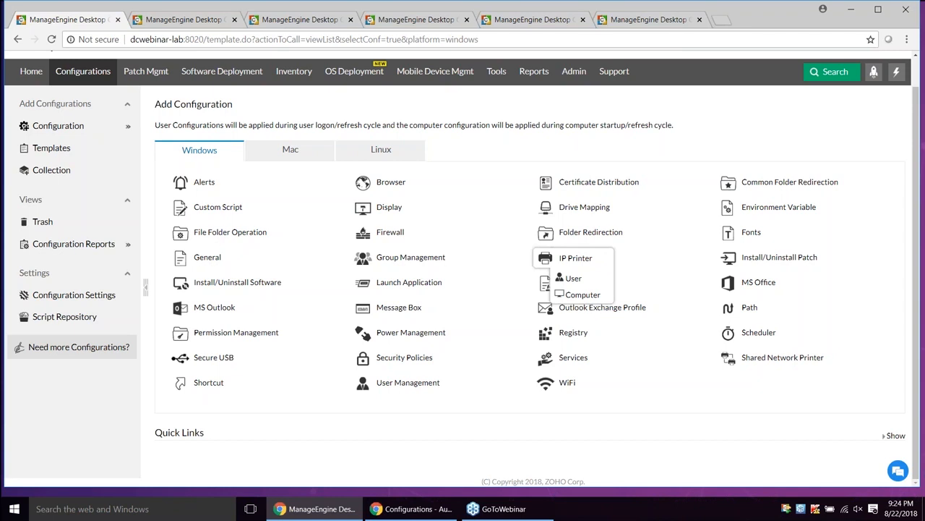
key("alt+Tab")
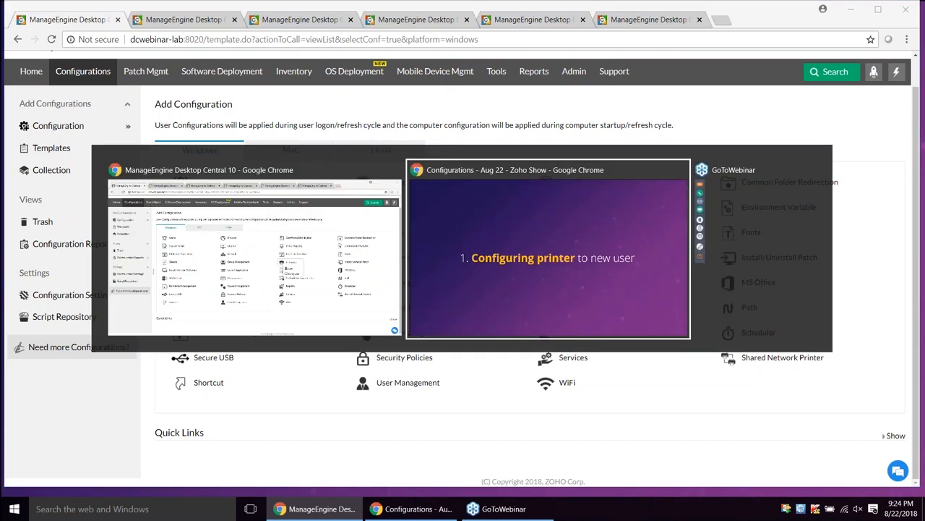
left_click(92, 23)
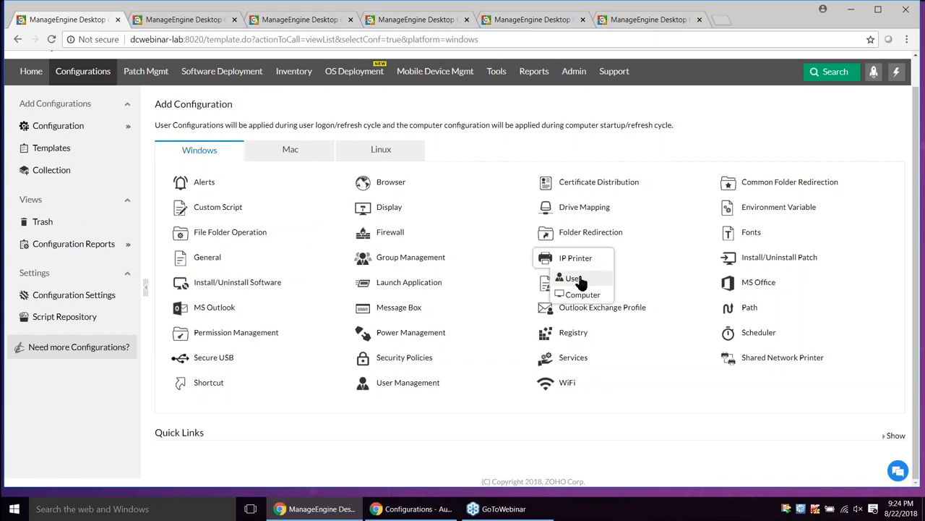
left_click(573, 279)
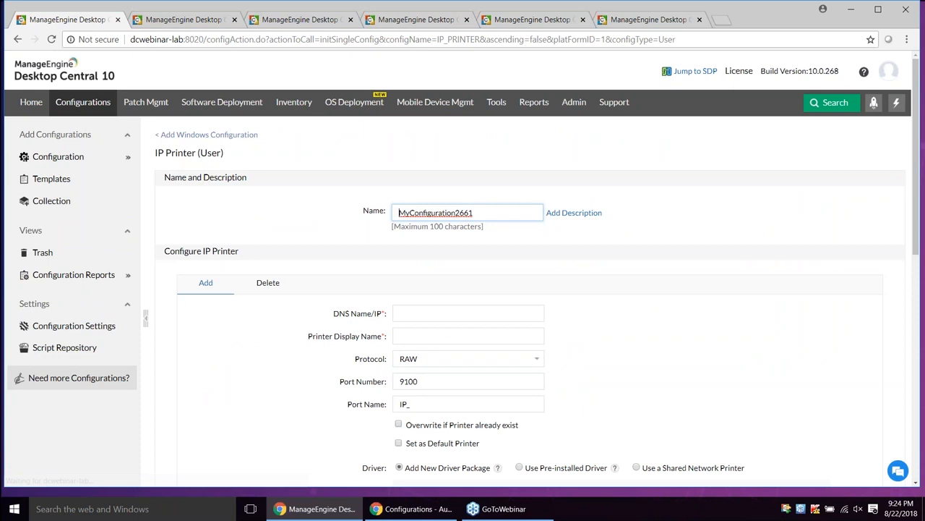
- Switch to the prepared Printer to New User configuration and examine its name, port, shared network printer driver and target settings
left_click(178, 17)
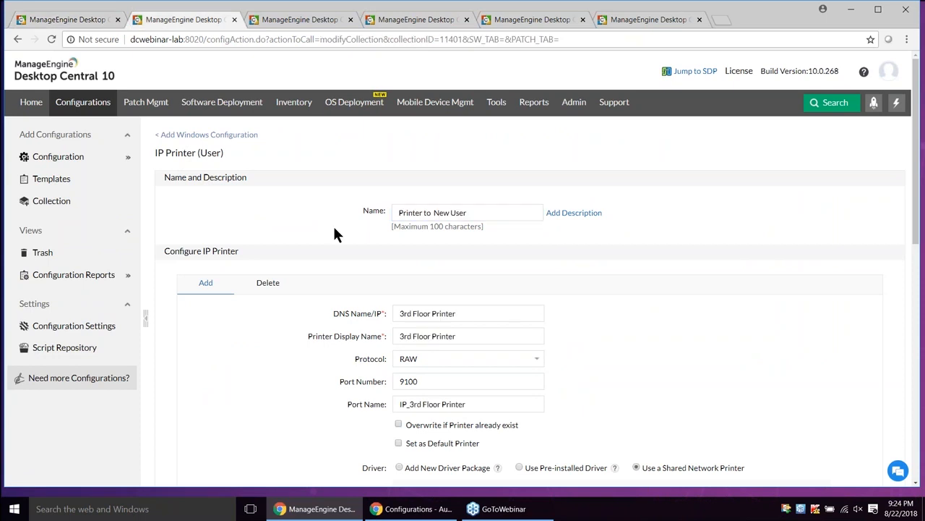
scroll(335, 233, "down", 2)
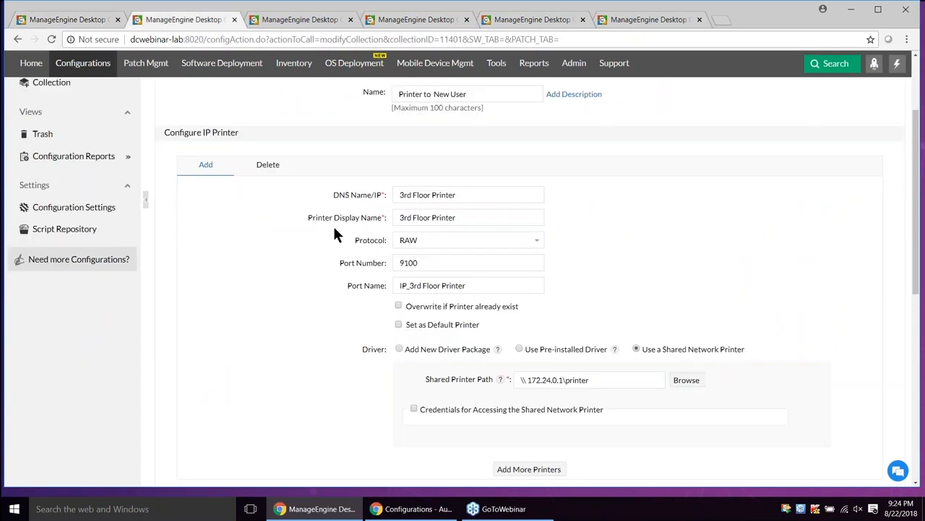
scroll(335, 233, "up", 2)
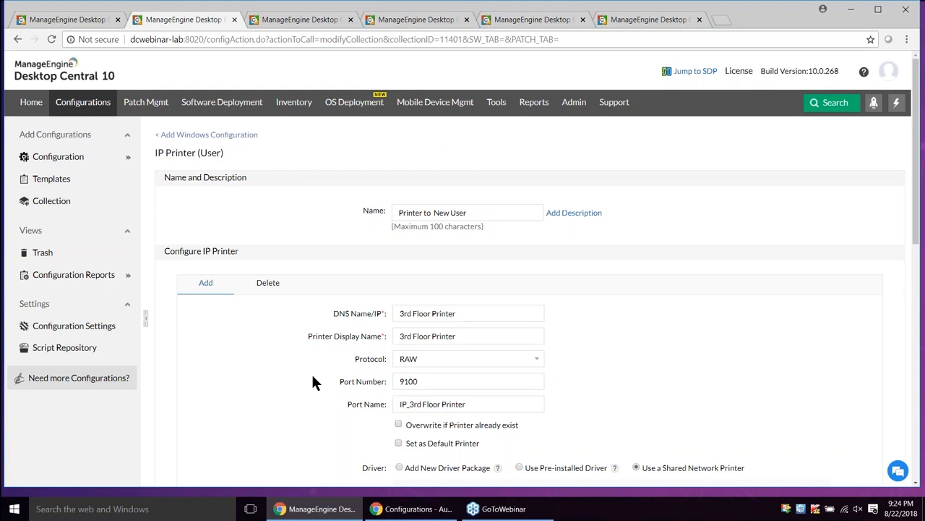
scroll(312, 375, "down", 1)
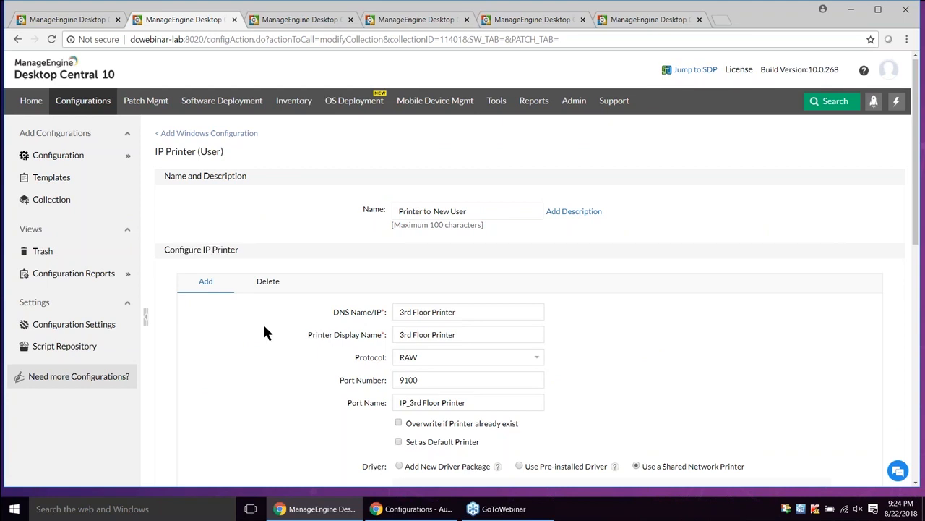
scroll(263, 332, "down", 1)
scroll(264, 327, "down", 1)
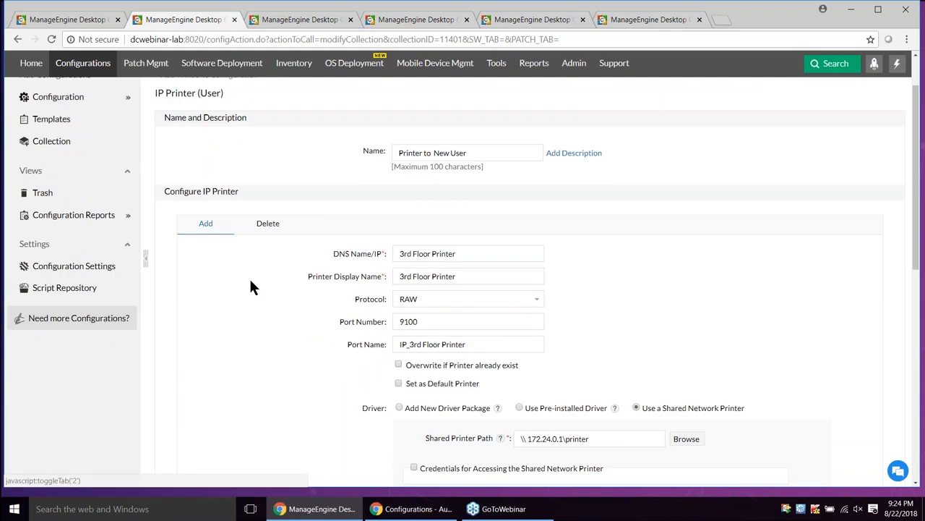
scroll(250, 280, "down", 1)
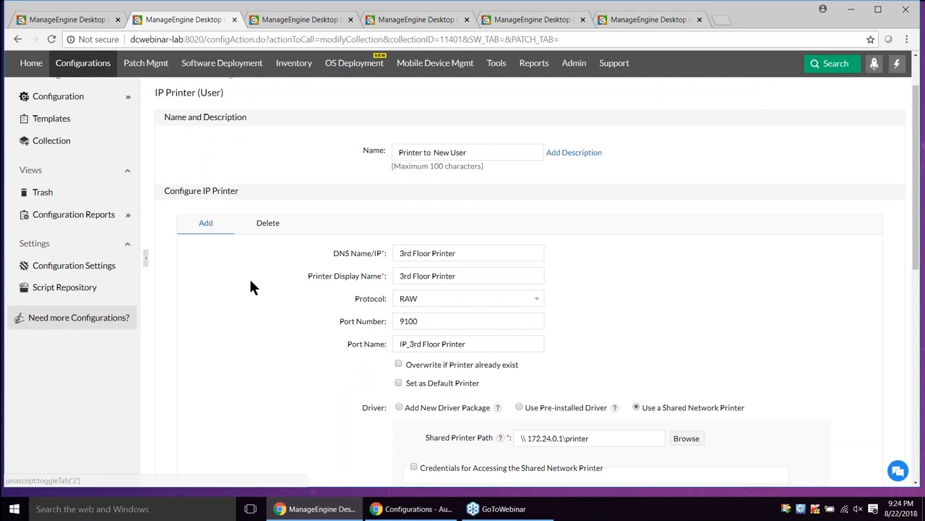
scroll(250, 287, "down", 1)
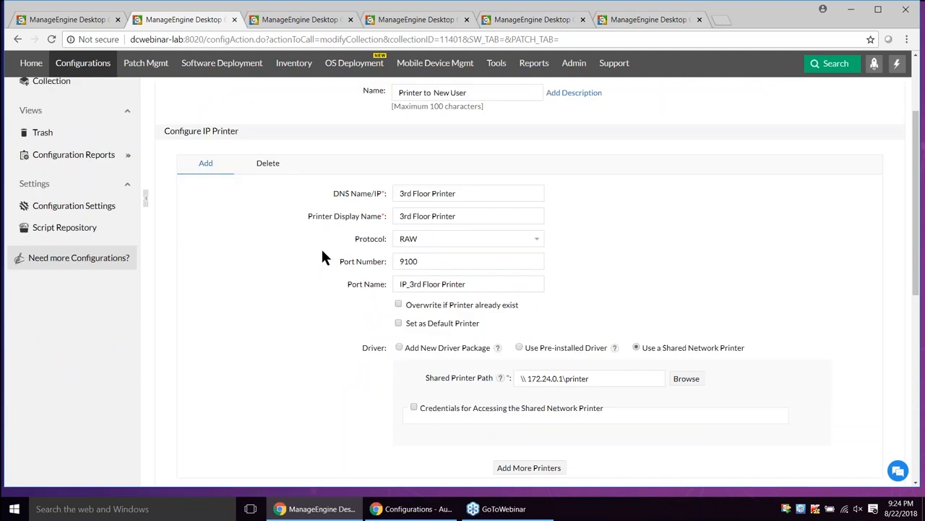
scroll(323, 257, "down", 1)
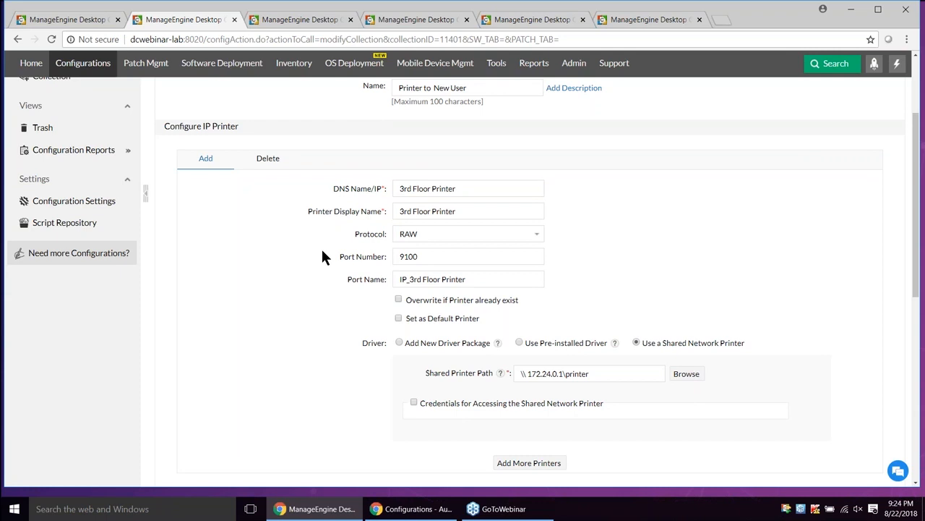
scroll(322, 257, "down", 1)
scroll(444, 203, "down", 1)
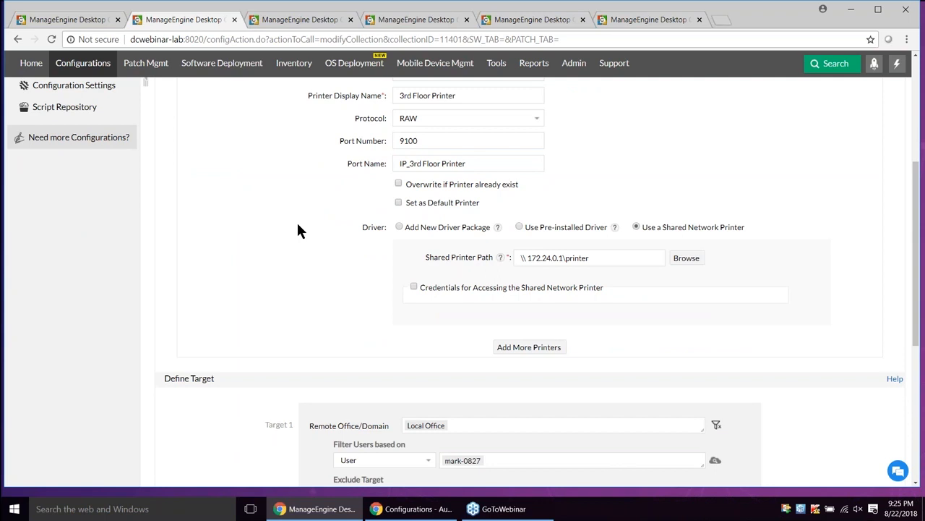
scroll(300, 230, "down", 1)
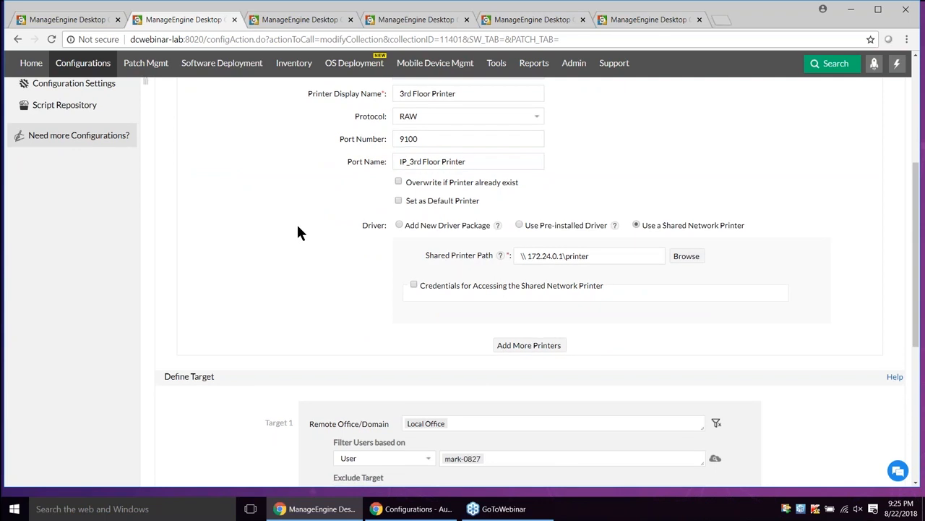
scroll(300, 231, "down", 1)
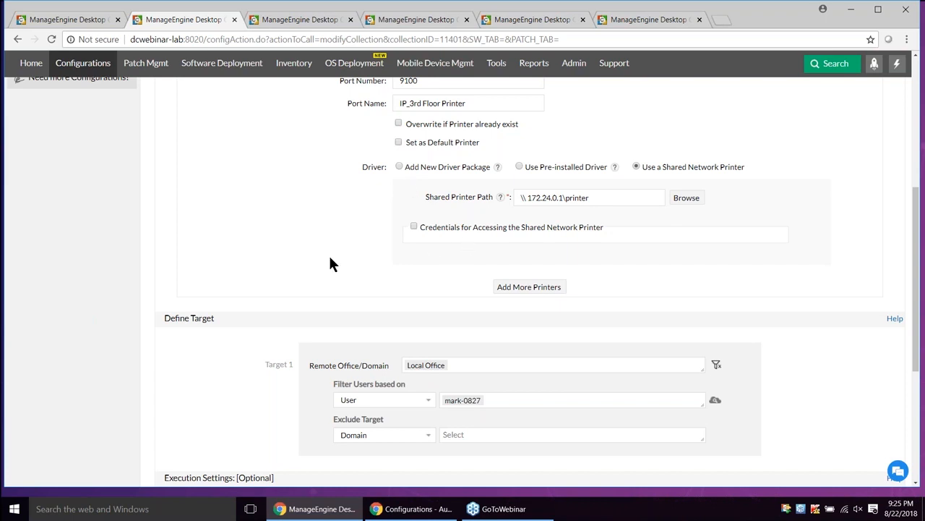
- Temporarily enable credentials for the shared network printer to view the options, turn them off again, and examine the Add More Printers option
left_click(414, 227)
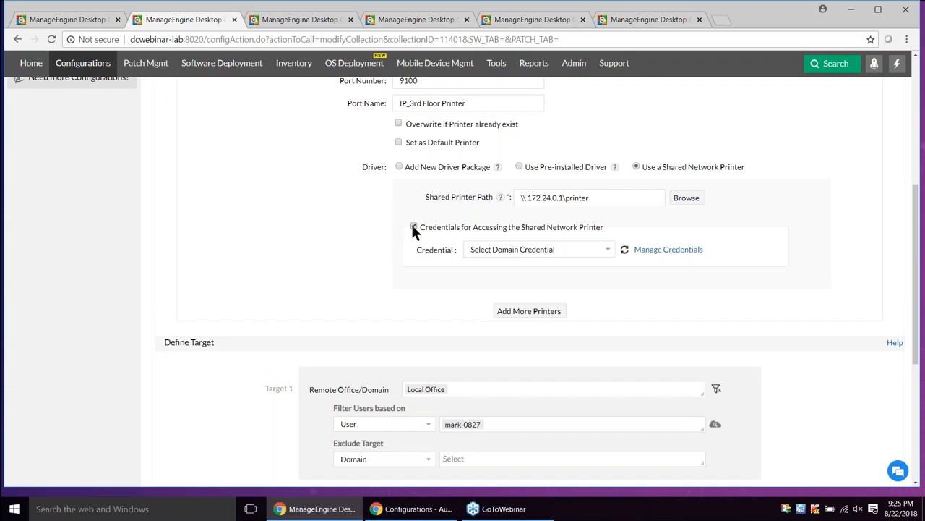
left_click(414, 227)
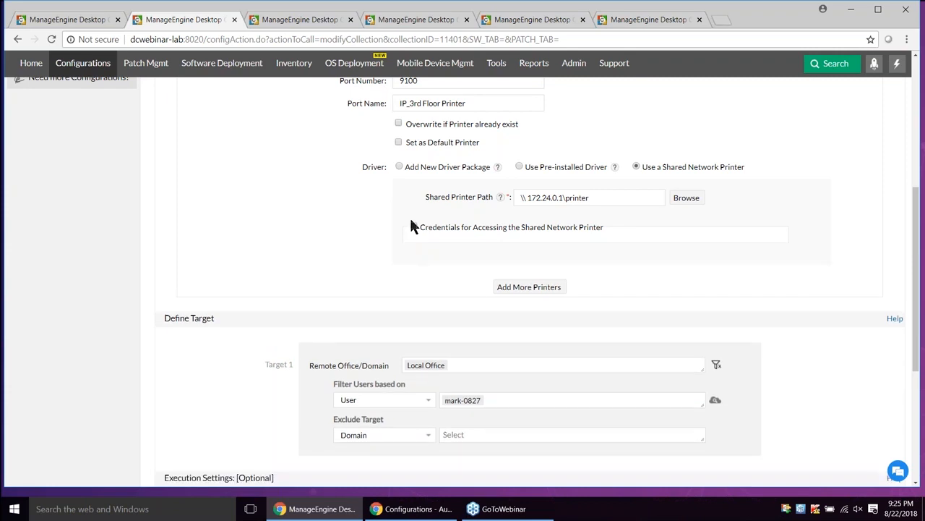
scroll(411, 220, "down", 1)
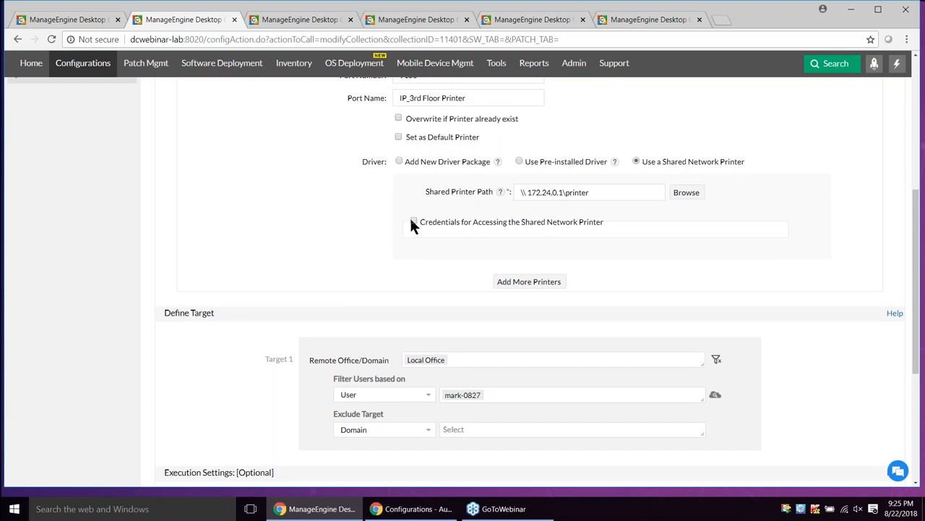
scroll(412, 225, "down", 1)
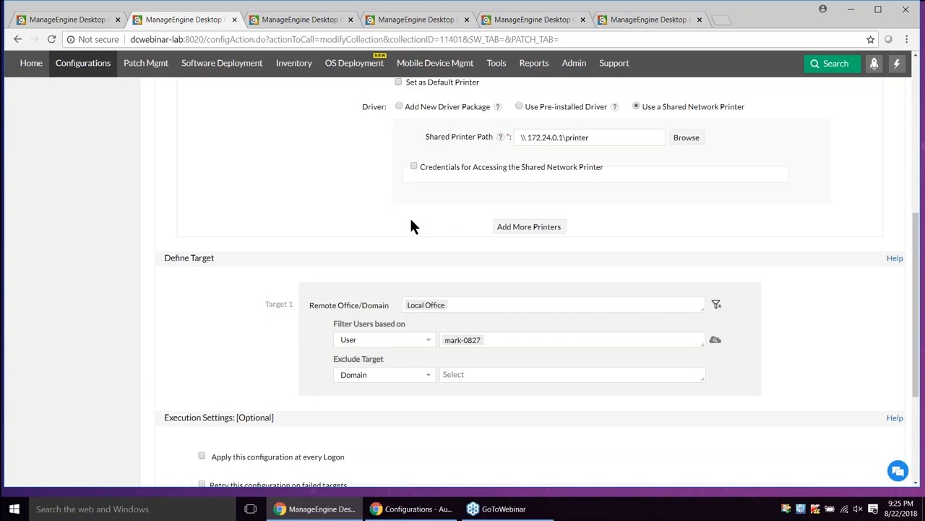
scroll(518, 293, "up", 1)
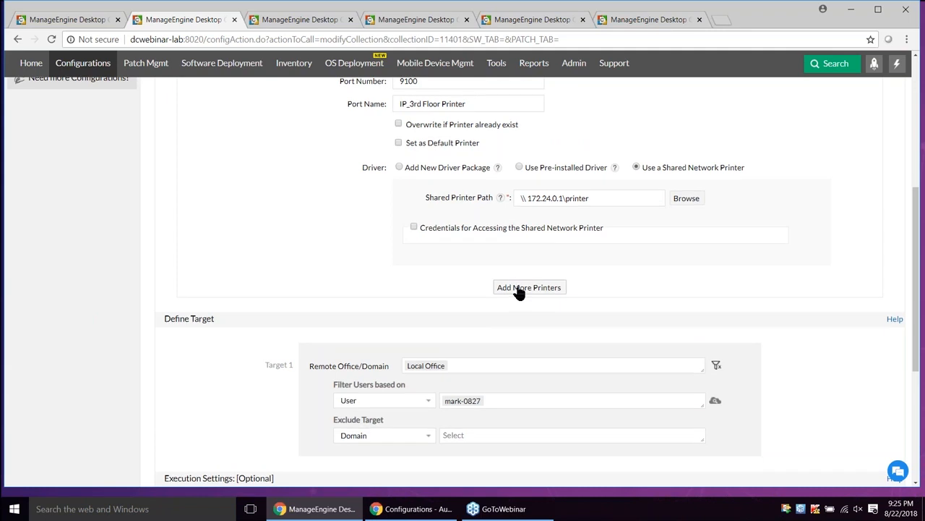
scroll(519, 293, "up", 3)
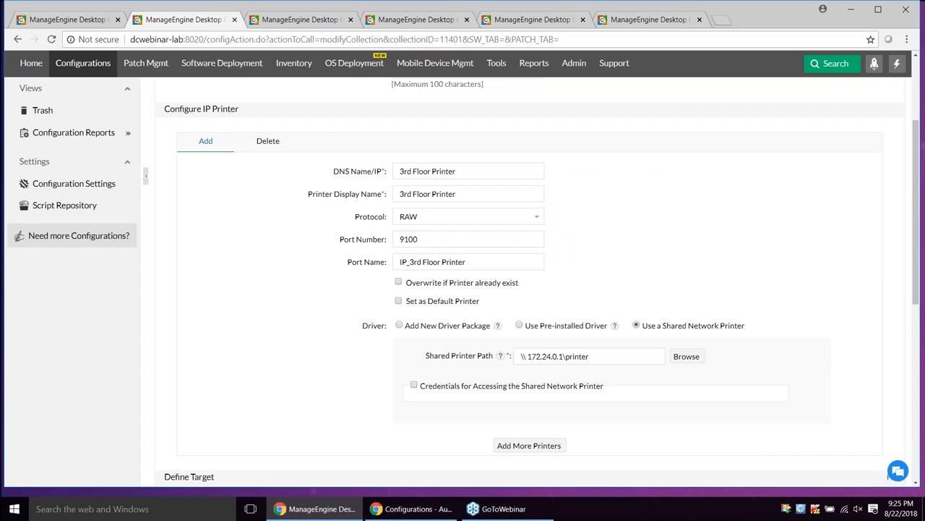
- Examine the remote offices and domains available for Target 1 of the printer configuration
scroll(527, 246, "down", 4)
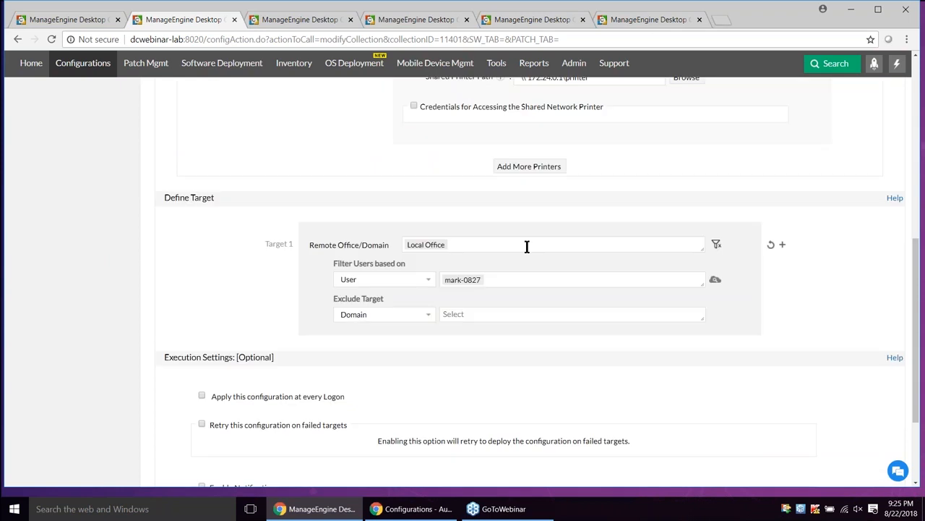
left_click(527, 246)
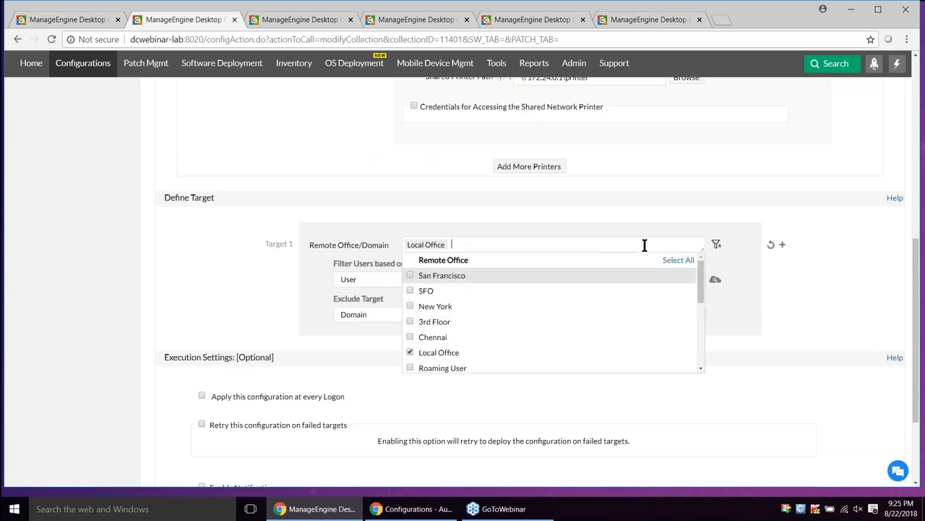
scroll(647, 305, "down", 3)
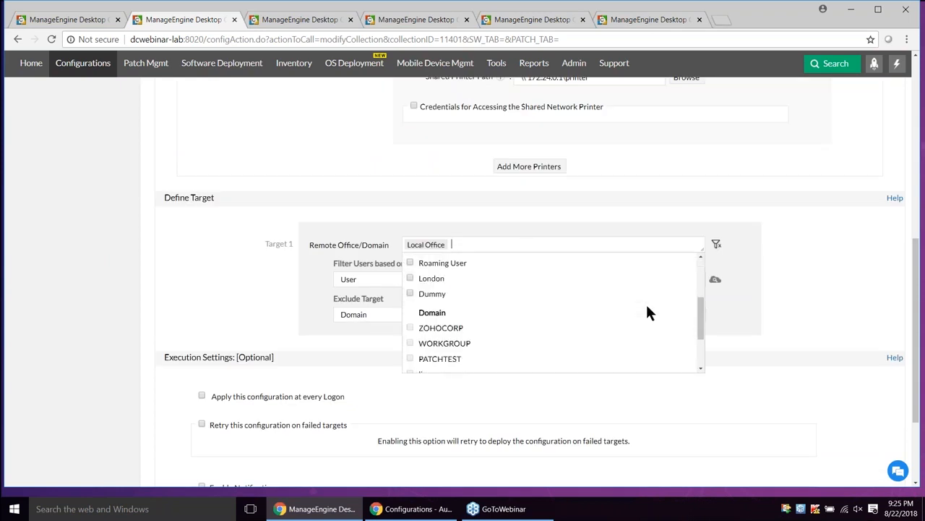
left_click(715, 246)
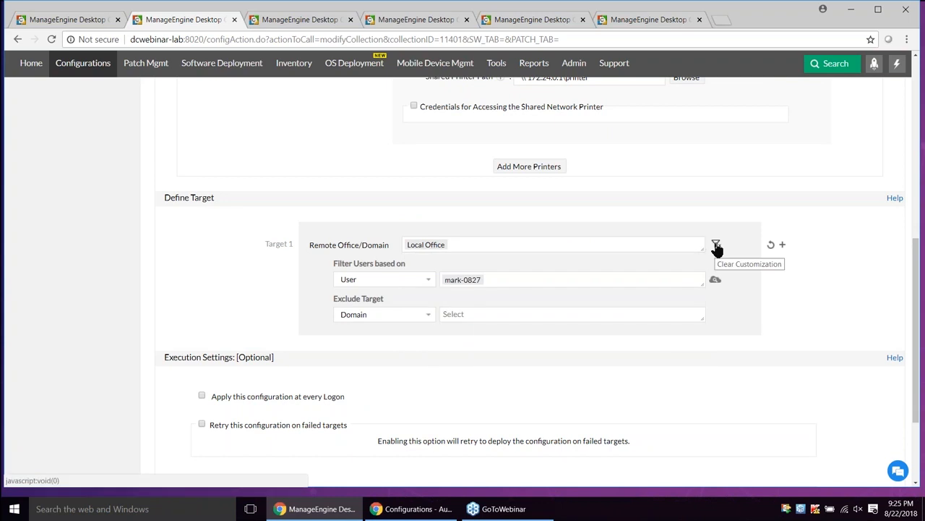
- Review the criteria for filtering users in Target 1, keep User, and briefly view the user resource browser without changing the selection
left_click(406, 279)
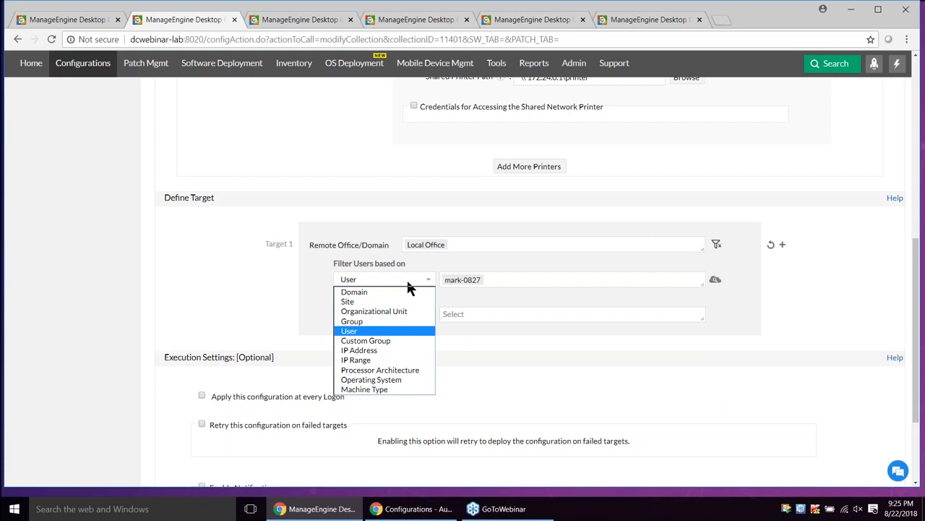
left_click(371, 332)
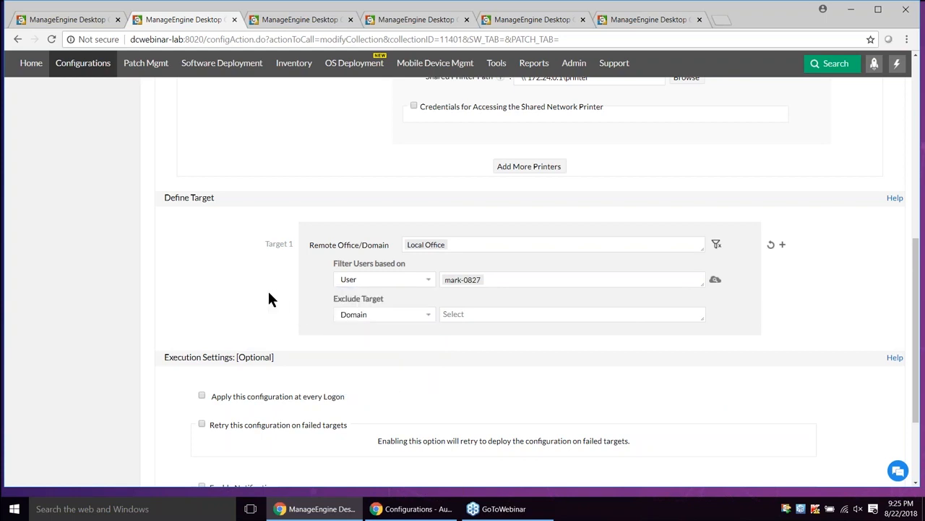
left_click(715, 281)
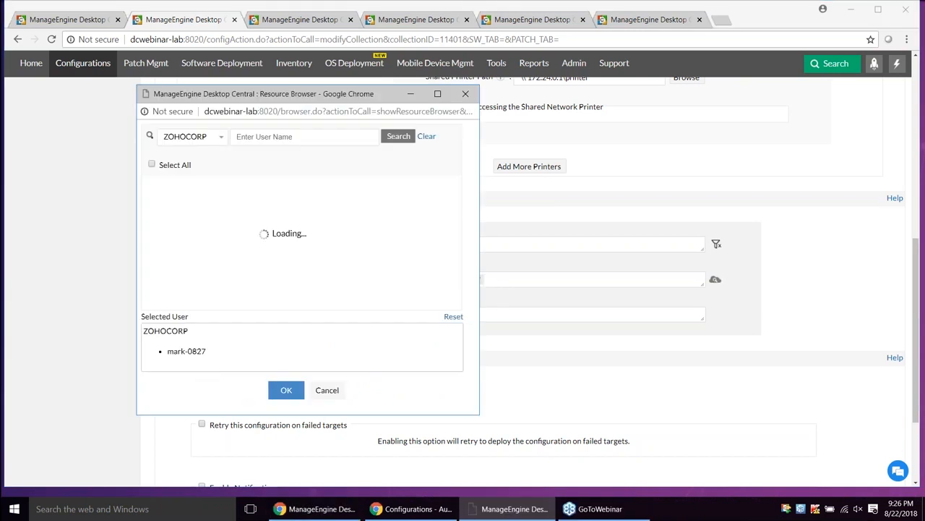
left_click(467, 95)
- Check the Exclude Target field, and temporarily add a second target before removing it again
scroll(291, 316, "down", 2)
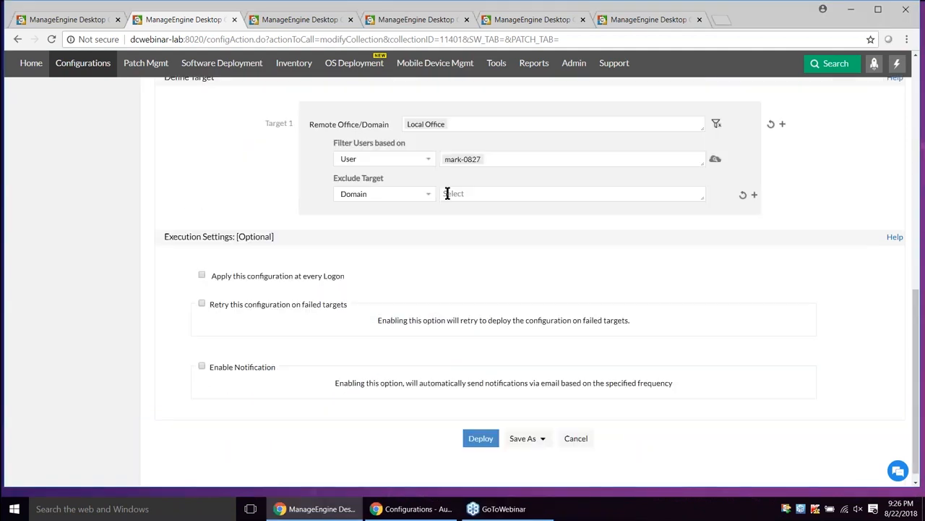
left_click(446, 193)
left_click(344, 239)
left_click(782, 125)
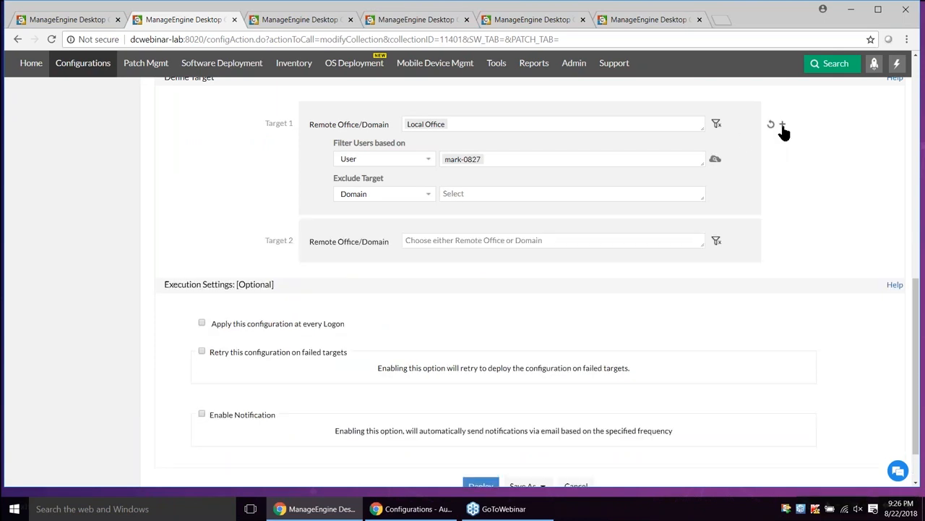
left_click(783, 243)
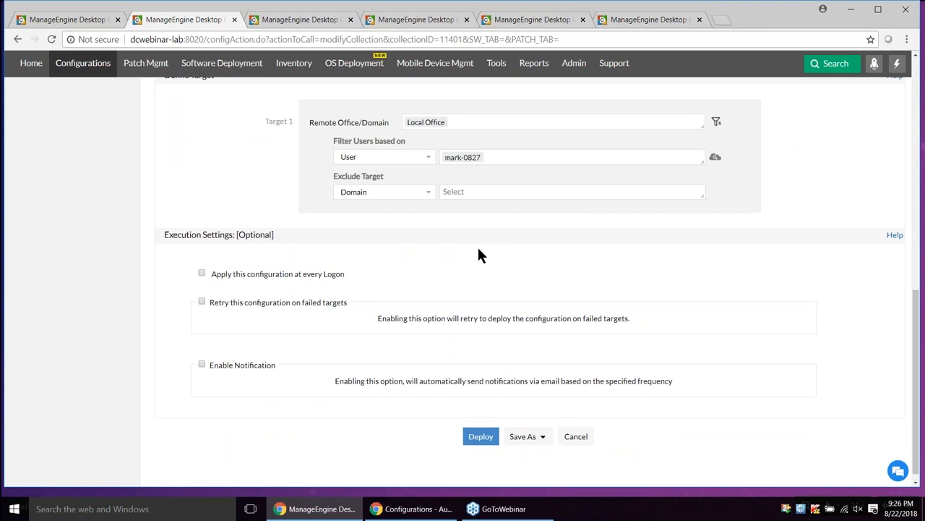
- Temporarily enable applying the configuration at every logon, review the printer and target settings, and disable the option again
scroll(477, 254, "down", 1)
left_click_drag(217, 264, 228, 266)
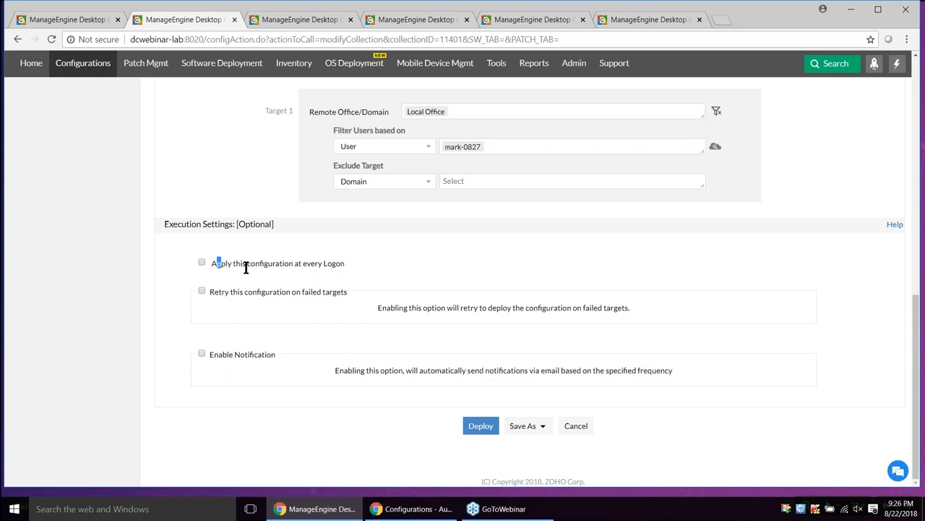
left_click_drag(217, 265, 236, 265)
left_click(391, 249)
left_click(202, 263)
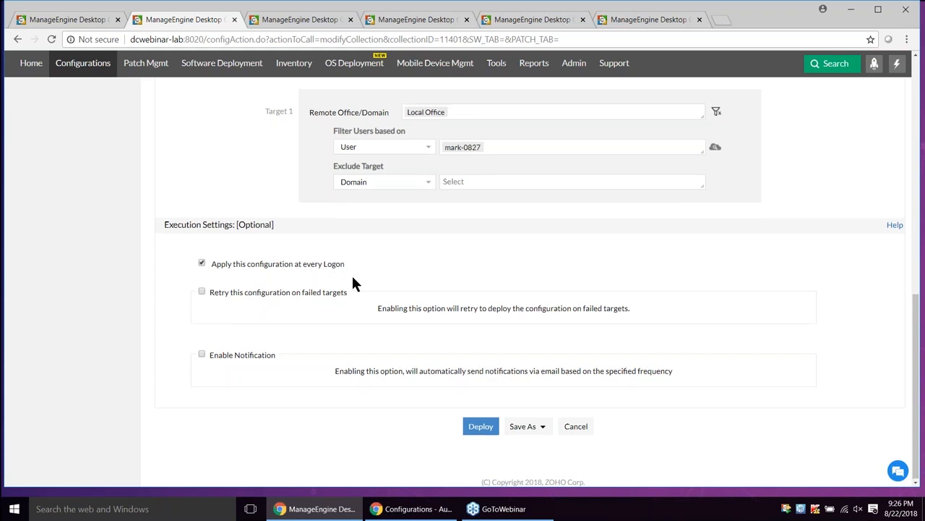
scroll(353, 278, "up", 2)
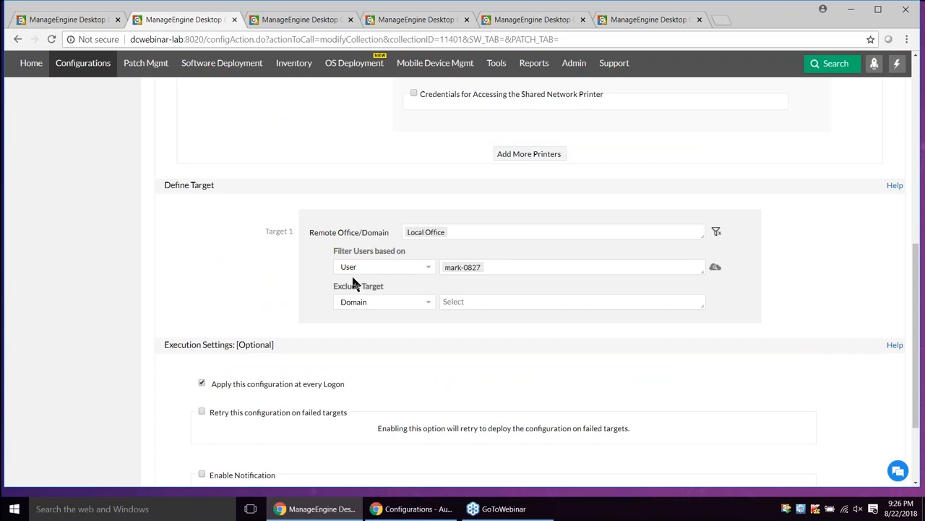
scroll(353, 282, "up", 3)
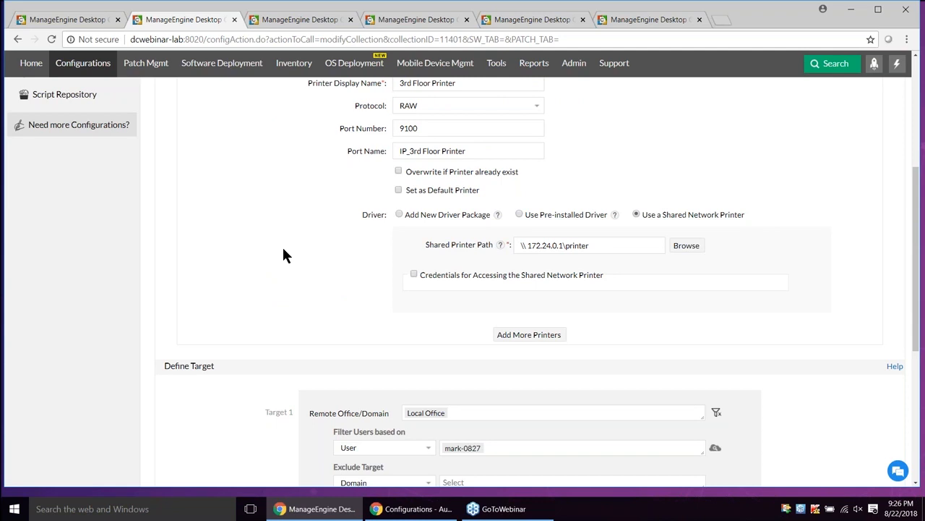
scroll(283, 247, "down", 1)
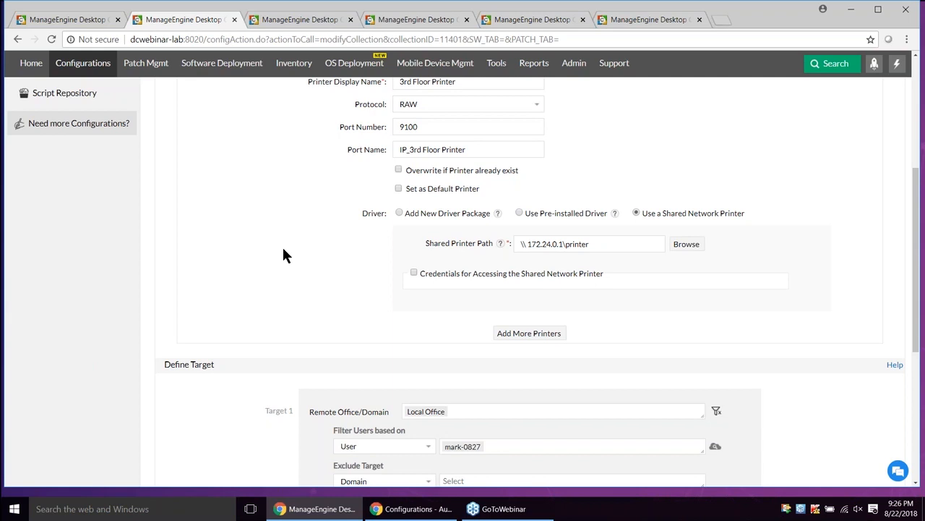
scroll(283, 254, "down", 3)
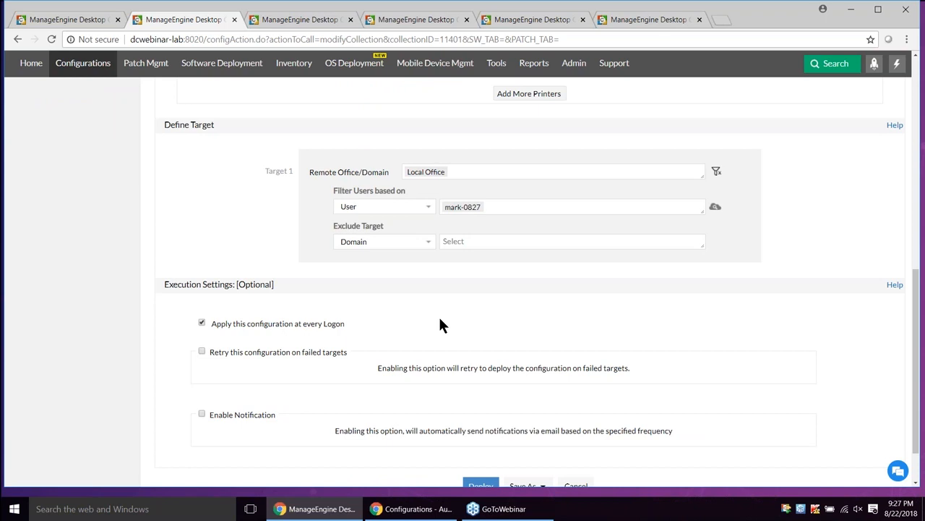
scroll(440, 325, "down", 1)
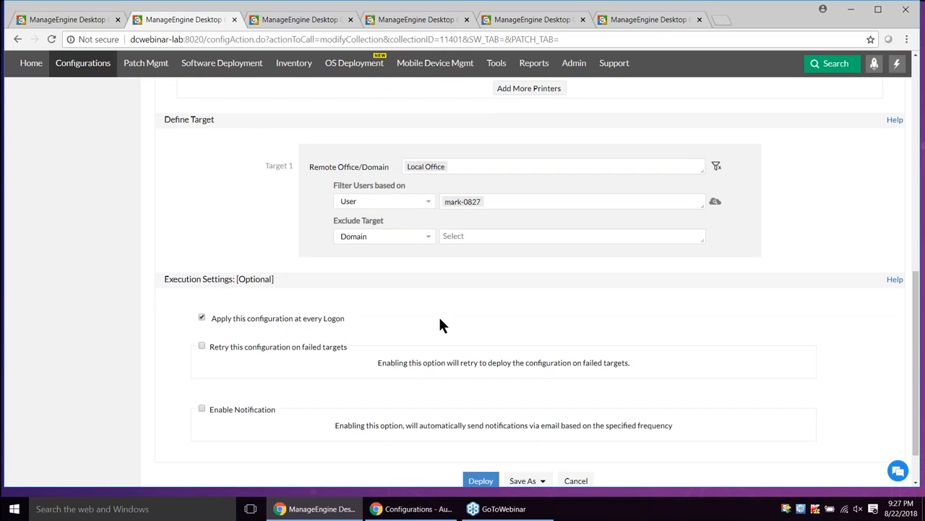
left_click(202, 317)
- Enable retrying the configuration on failed targets and look at the retry count choices
scroll(203, 300, "down", 1)
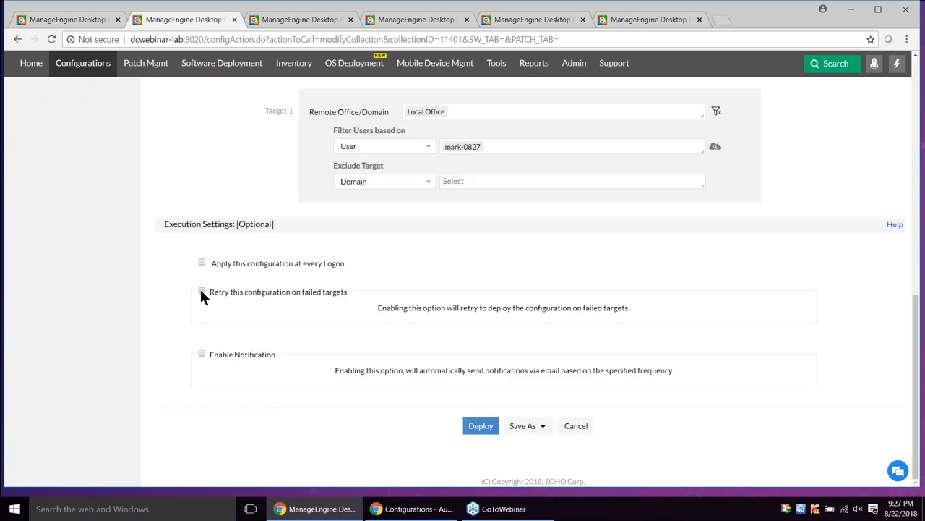
left_click(202, 292)
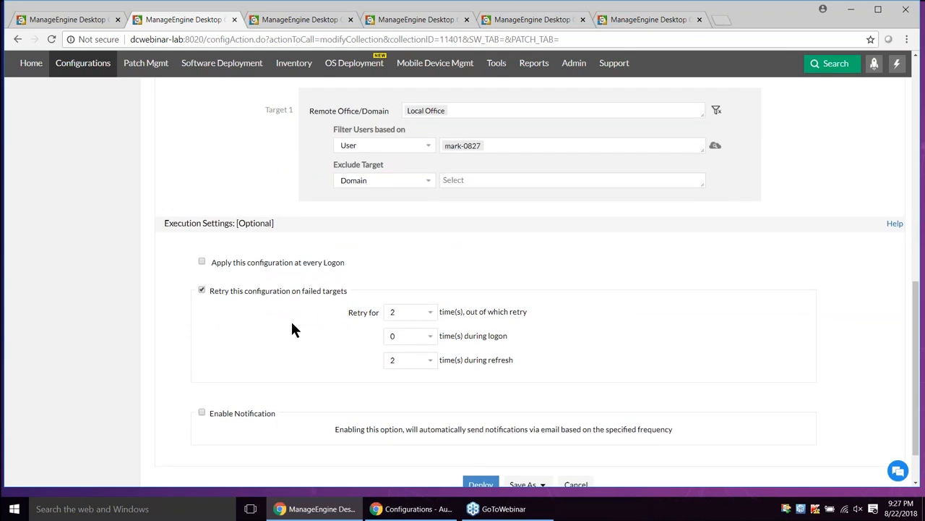
scroll(292, 329, "down", 1)
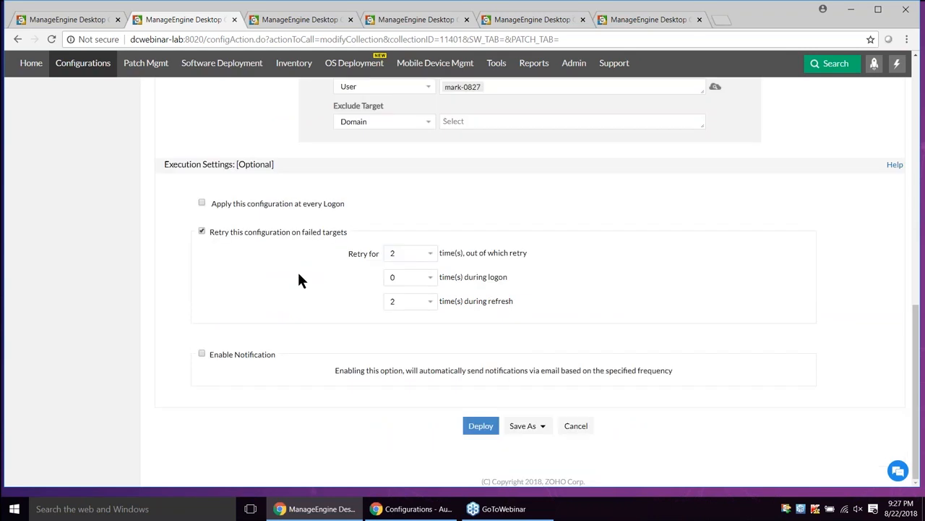
left_click(430, 257)
left_click(439, 297)
- Enable e-mail notification for the configuration and look at the address field and the save options
left_click(203, 354)
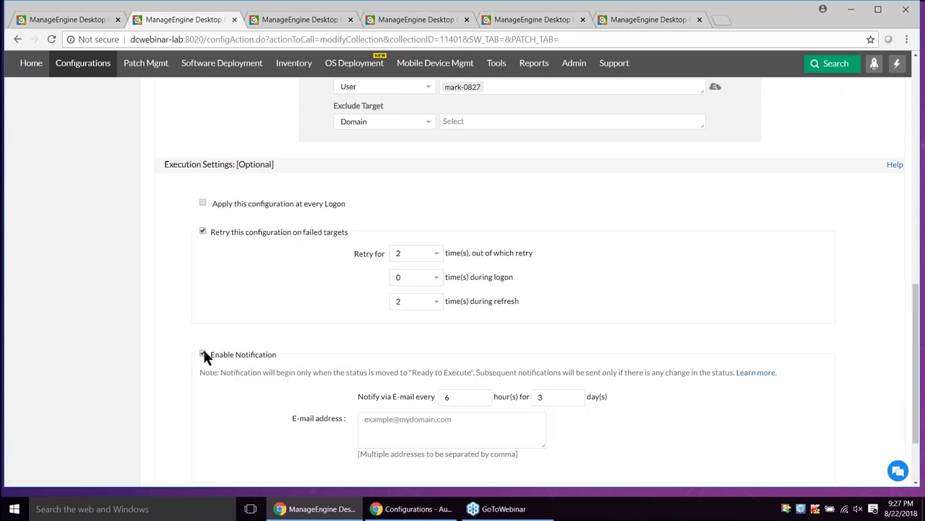
left_click(425, 434)
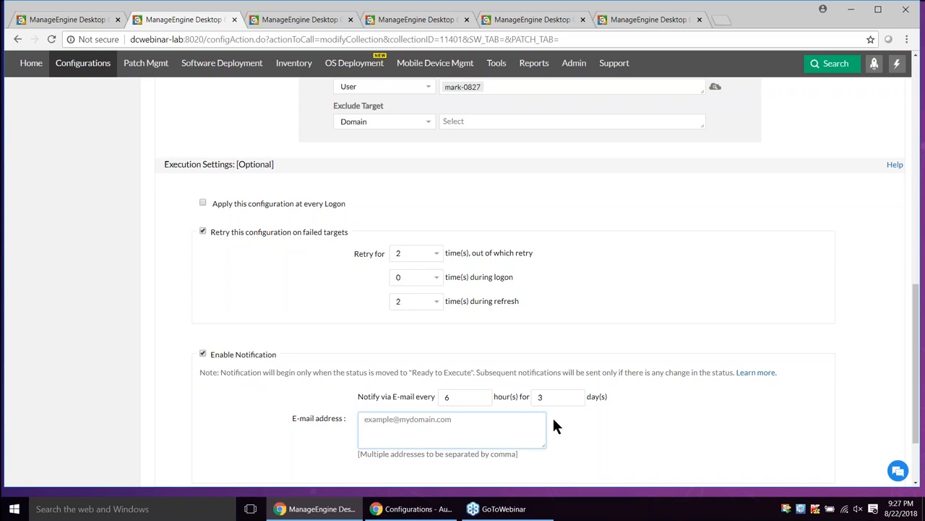
scroll(554, 426, "down", 2)
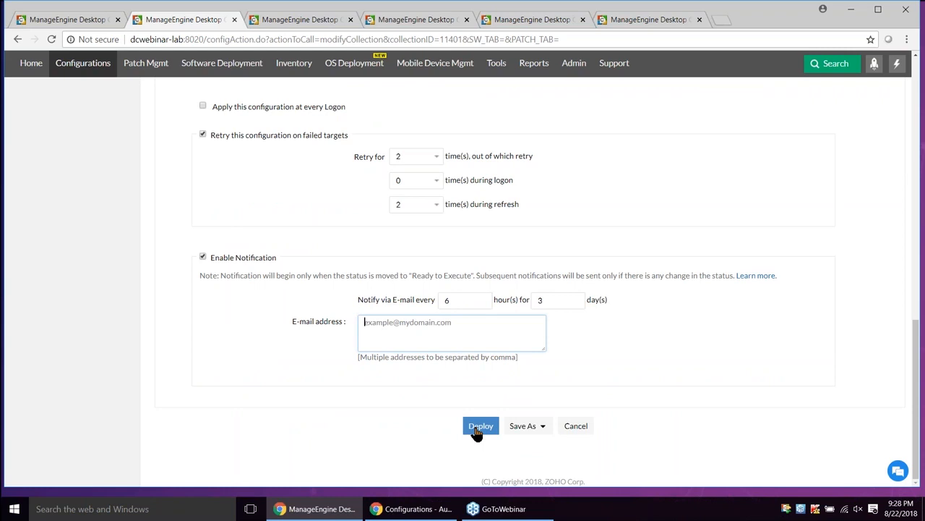
left_click(534, 428)
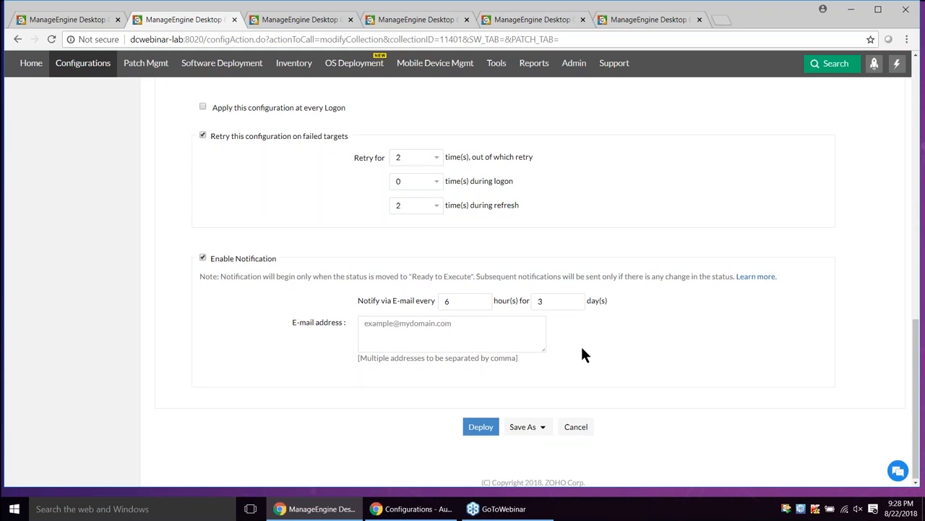
- Review the whole user IP printer configuration, from its type and printer details to the execution and notification settings
scroll(582, 348, "up", 10)
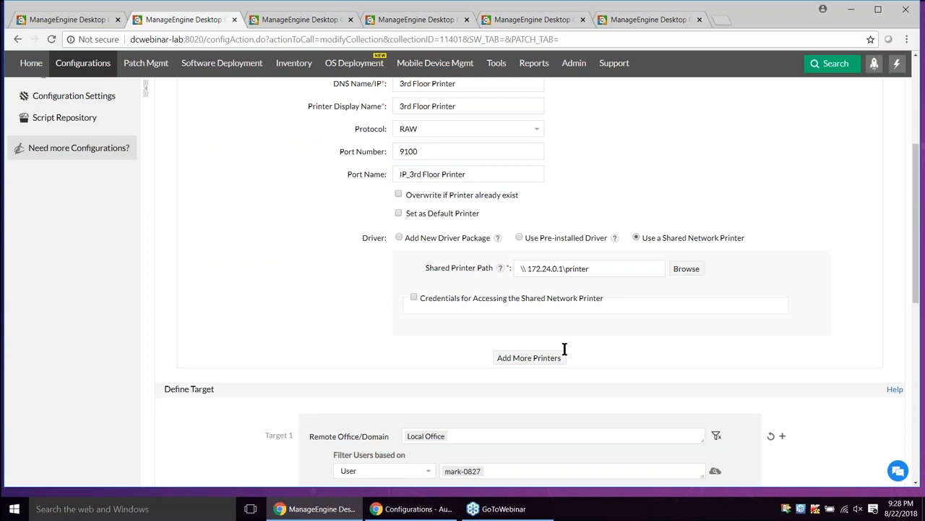
scroll(565, 349, "up", 4)
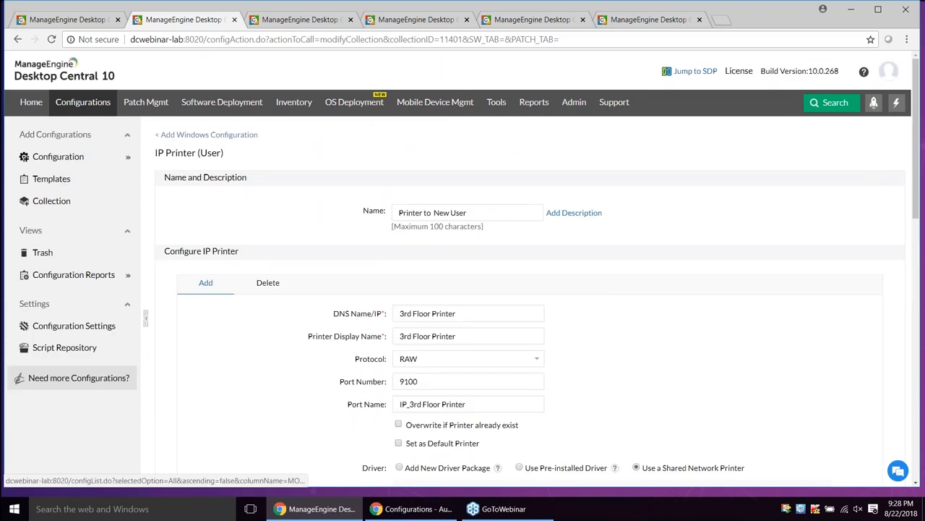
mouse_move(88, 173)
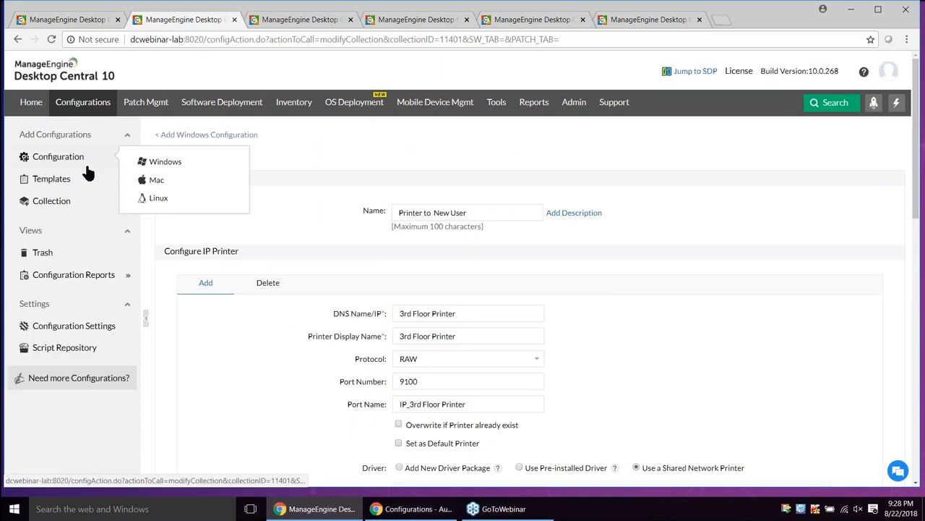
mouse_move(175, 172)
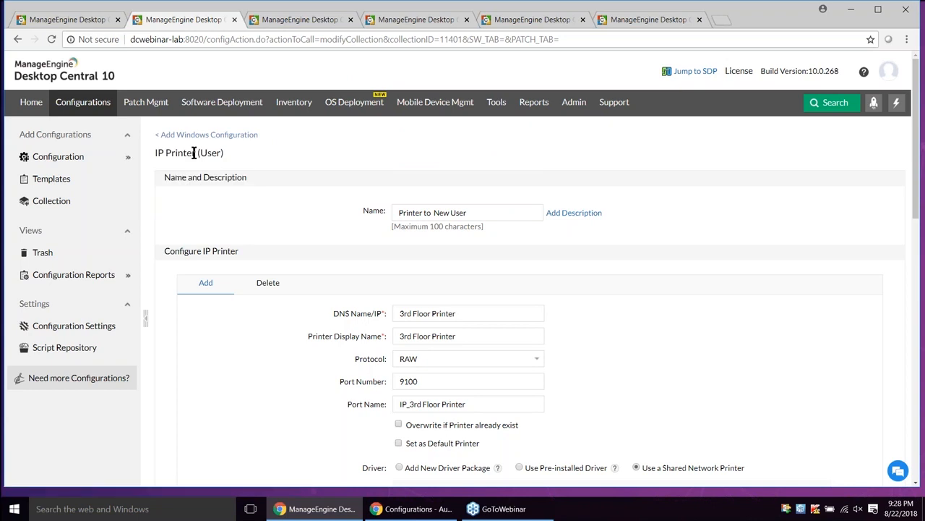
left_click_drag(197, 152, 483, 154)
scroll(483, 153, "down", 1)
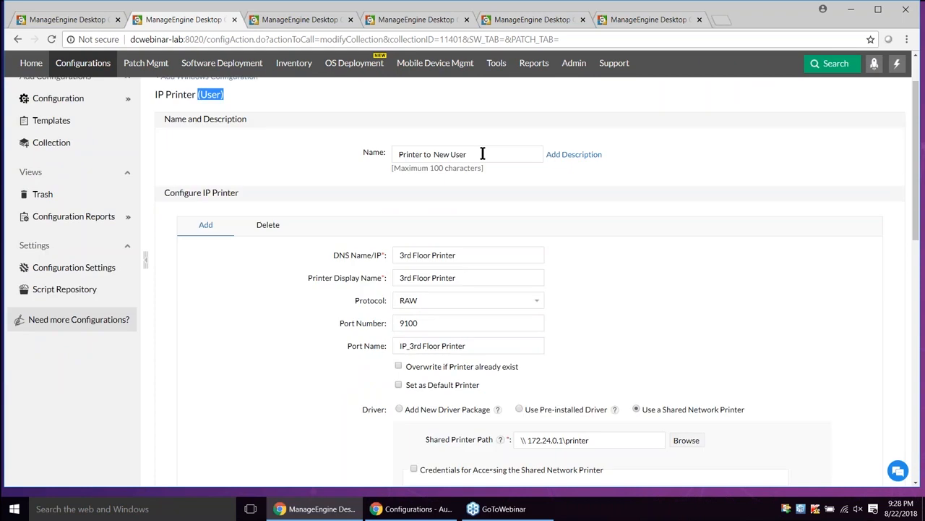
scroll(466, 336, "down", 2)
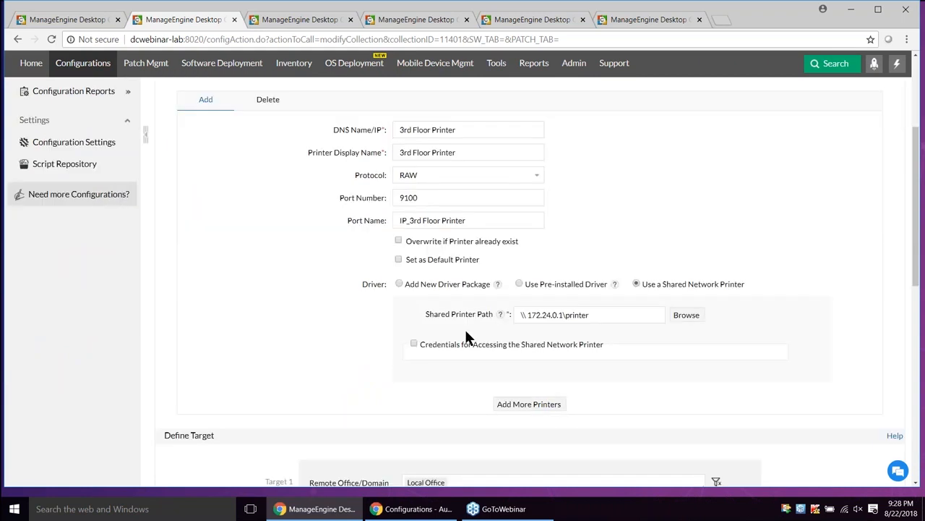
scroll(472, 398, "down", 4)
scroll(456, 251, "down", 3)
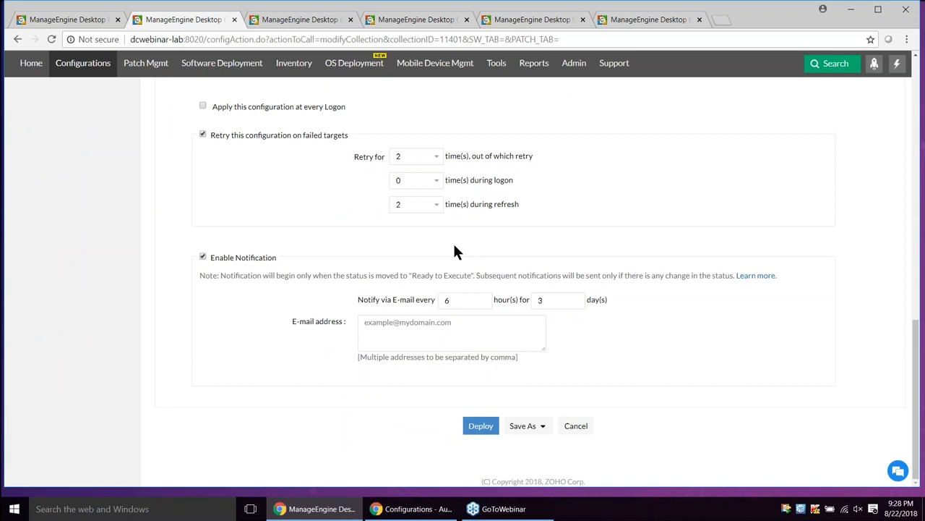
- Switch to the presentation, advance to the slide on configuring a printer for a specific group of computers, and return to the printer configuration in Chrome
key("alt+Tab")
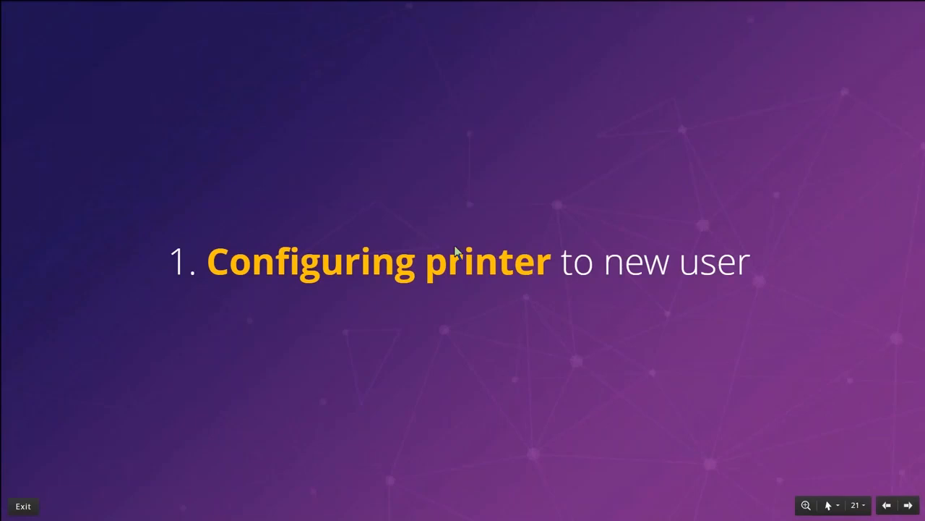
key("Right")
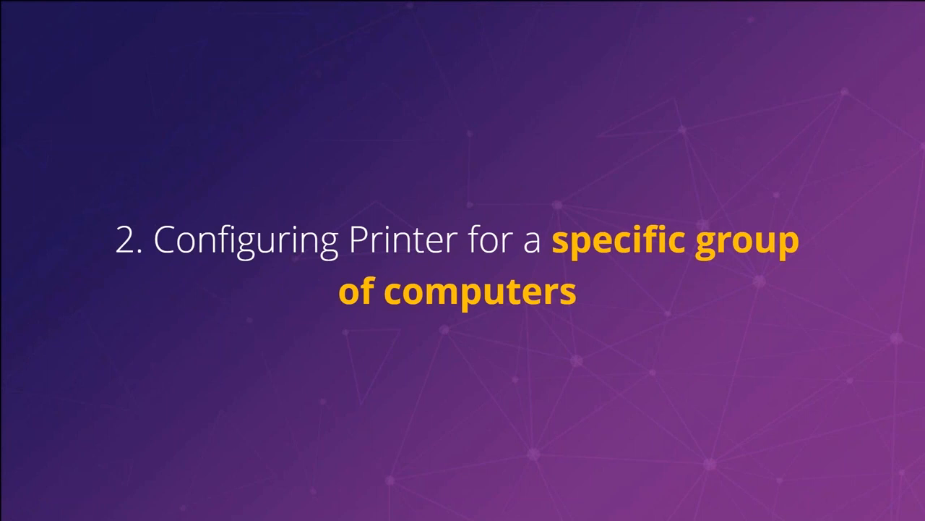
key("alt+Tab")
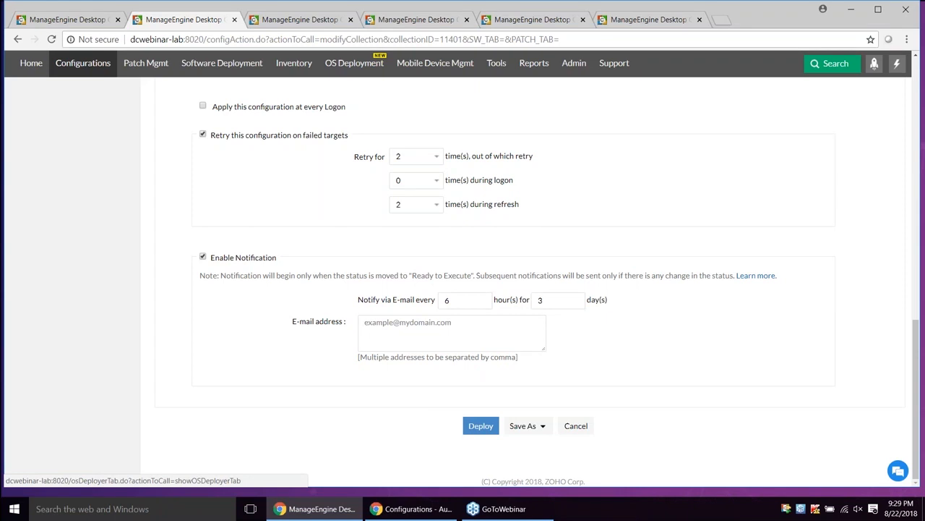
scroll(230, 147, "up", 10)
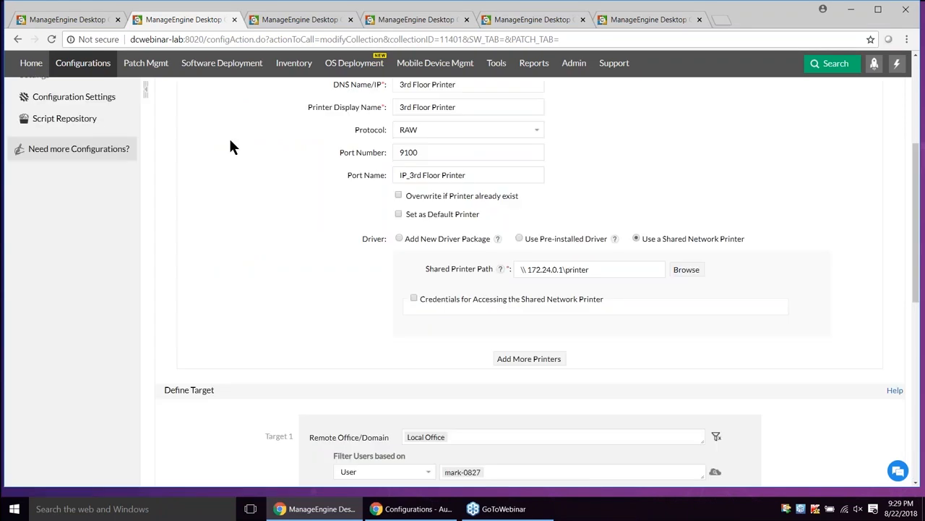
- Start creating a new custom group from the administration settings and select the Static Unique category
scroll(230, 146, "up", 3)
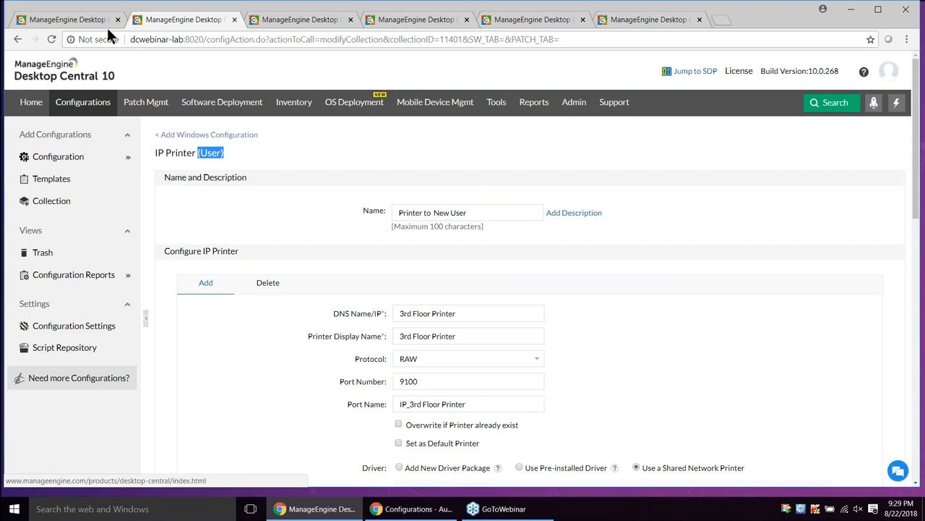
left_click(108, 26)
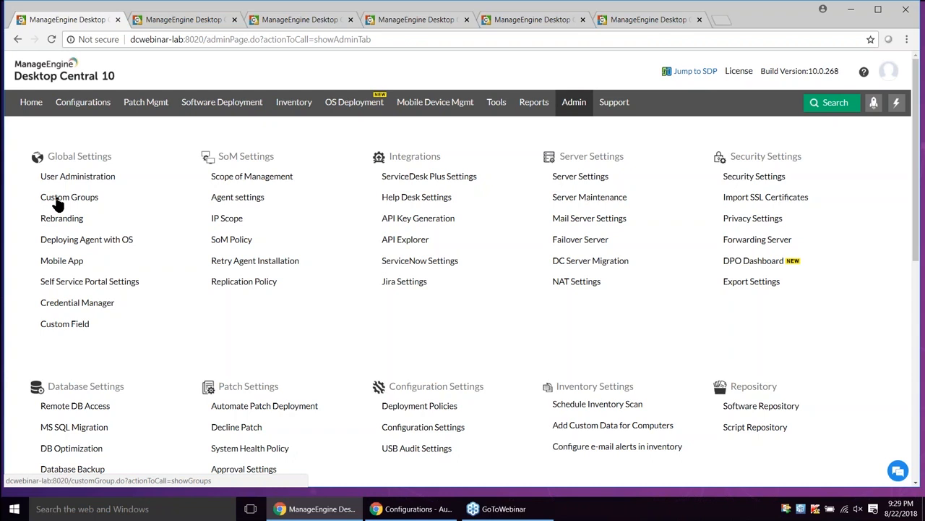
left_click(58, 199)
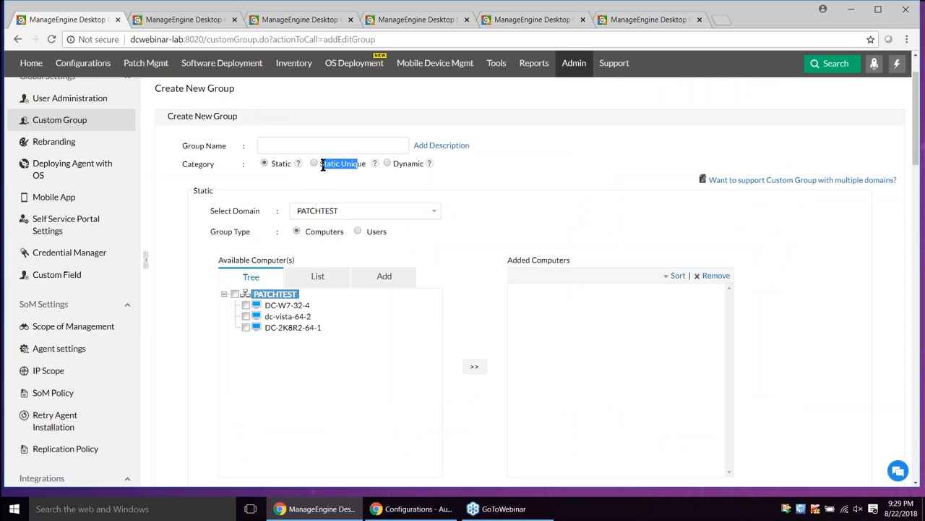
left_click(316, 166)
left_click(315, 164)
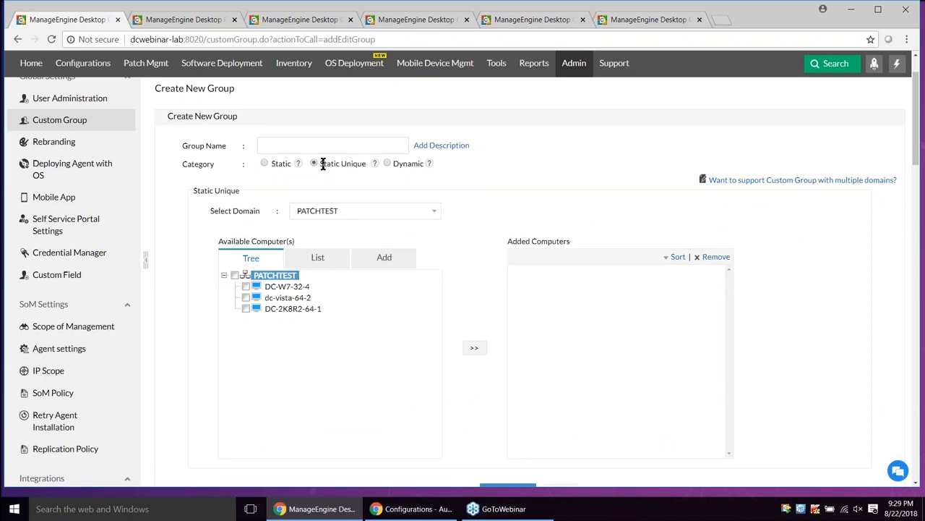
left_click_drag(320, 164, 366, 168)
- Set the group category to Dynamic with the criterion Operating System equal to Microsoft Windows Server 2003
left_click(388, 164)
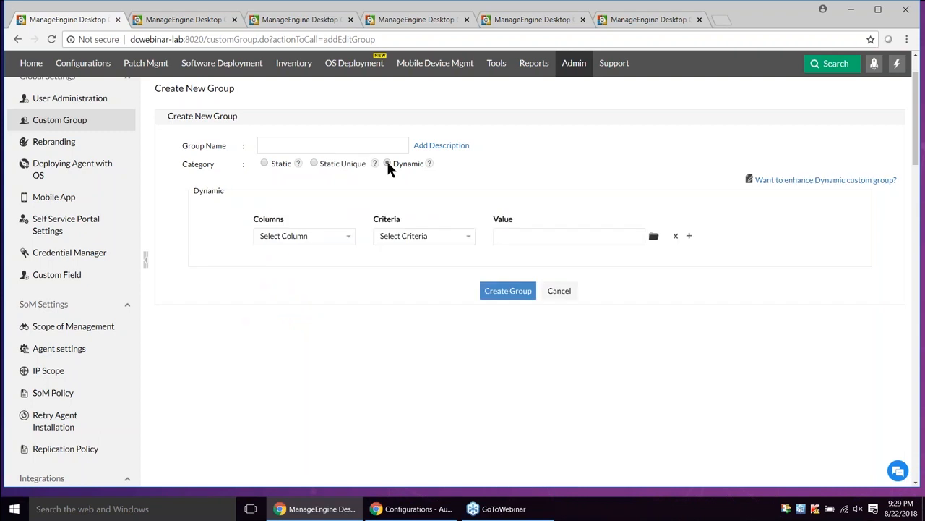
left_click(313, 243)
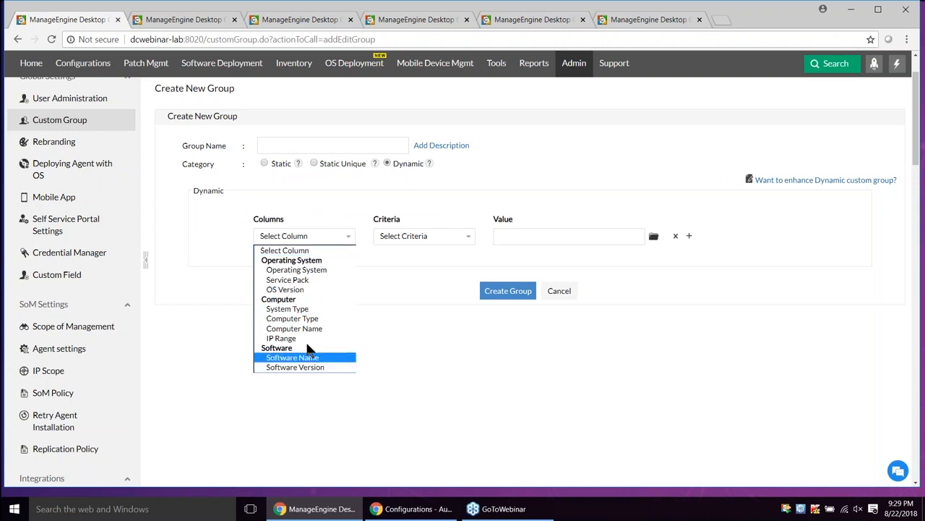
left_click(300, 270)
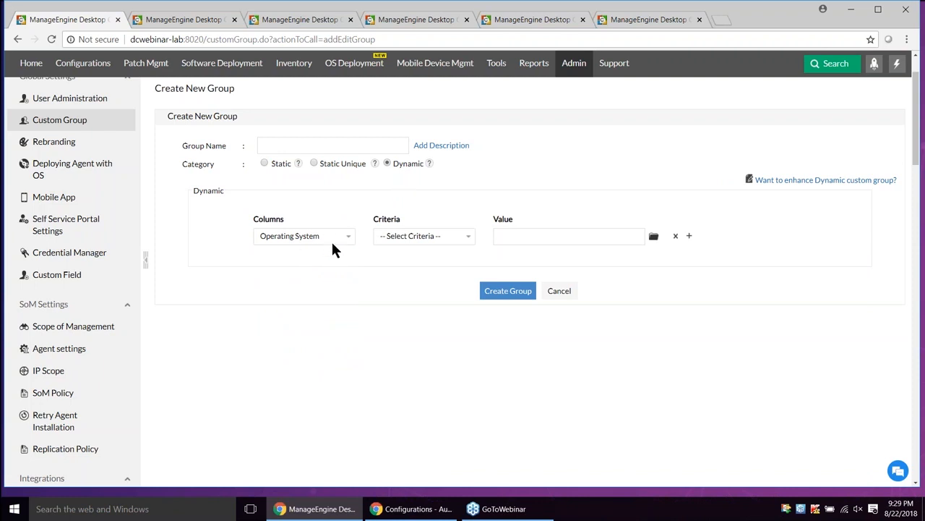
left_click(419, 238)
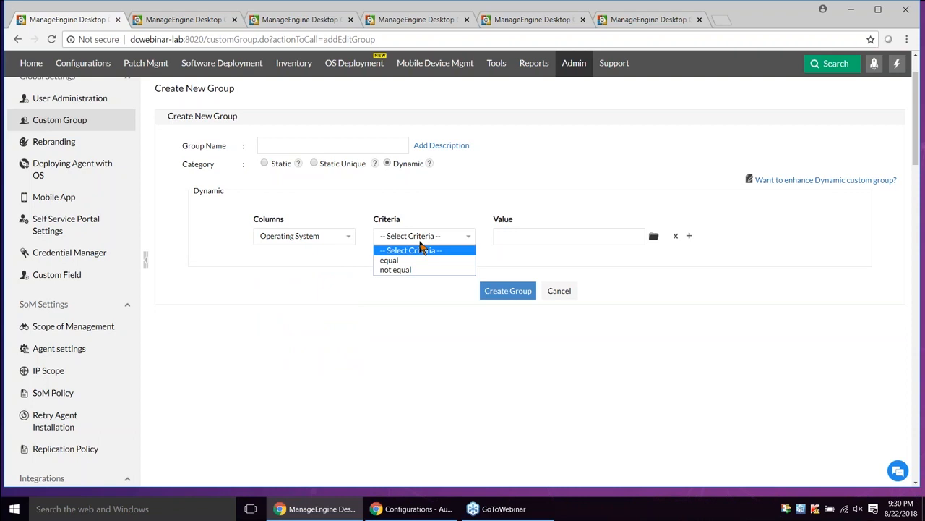
left_click(421, 258)
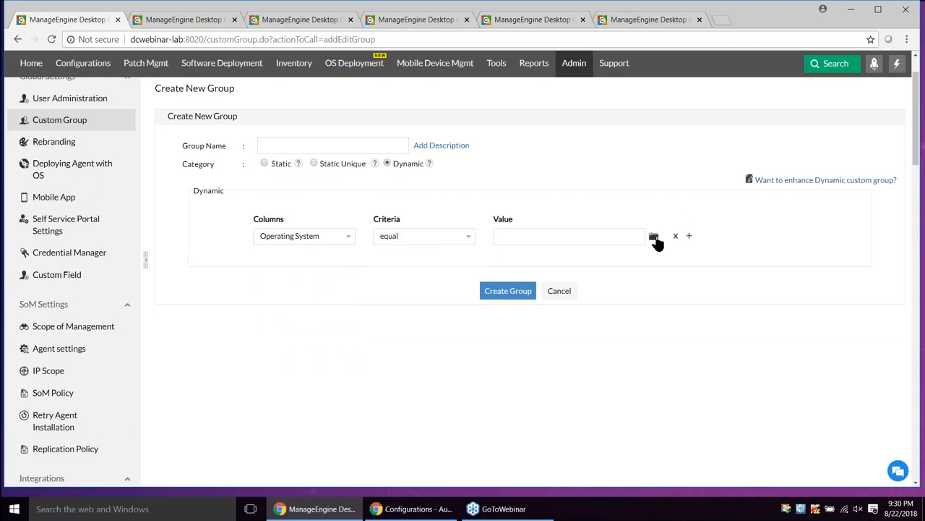
left_click(653, 238)
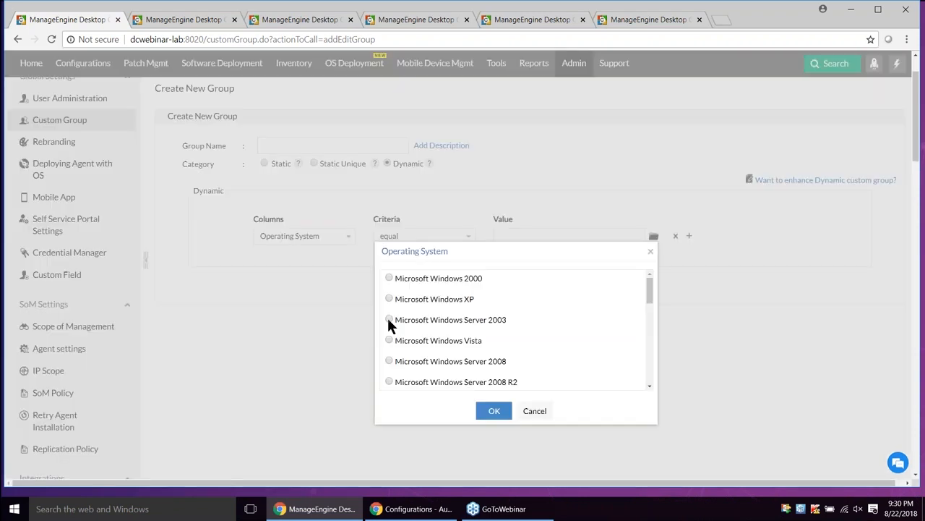
left_click(496, 411)
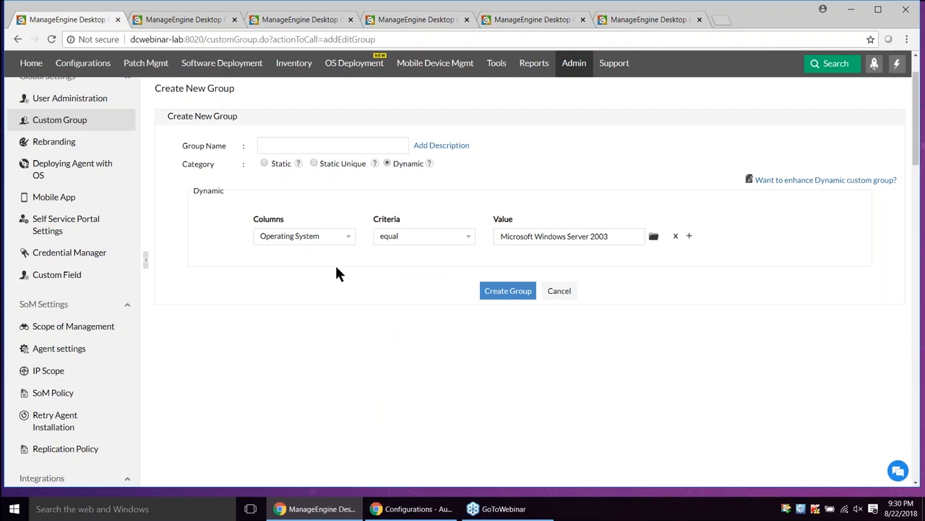
- Set the group category to Static and add the PATCHTEST computers DC-W7-32-4 and dc-vista-64-2 to the group
left_click(265, 163)
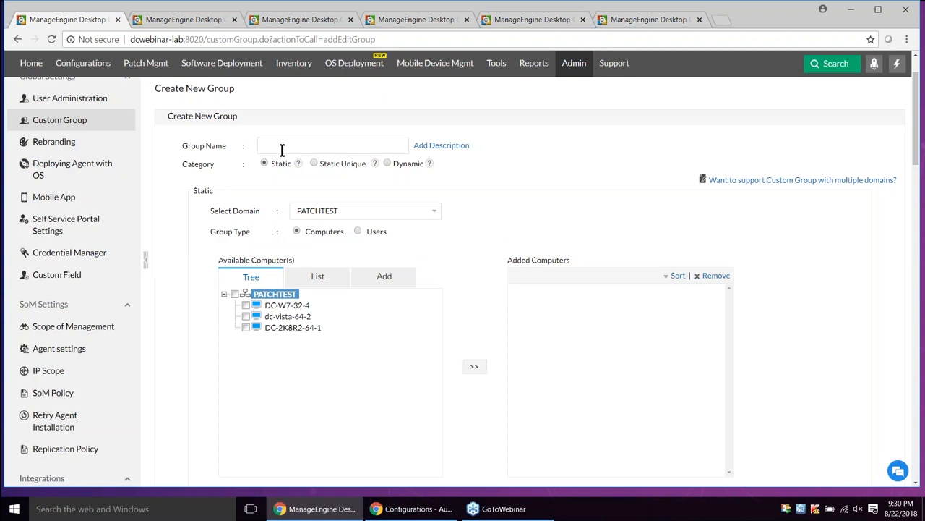
left_click(282, 150)
left_click(240, 156)
left_click(356, 211)
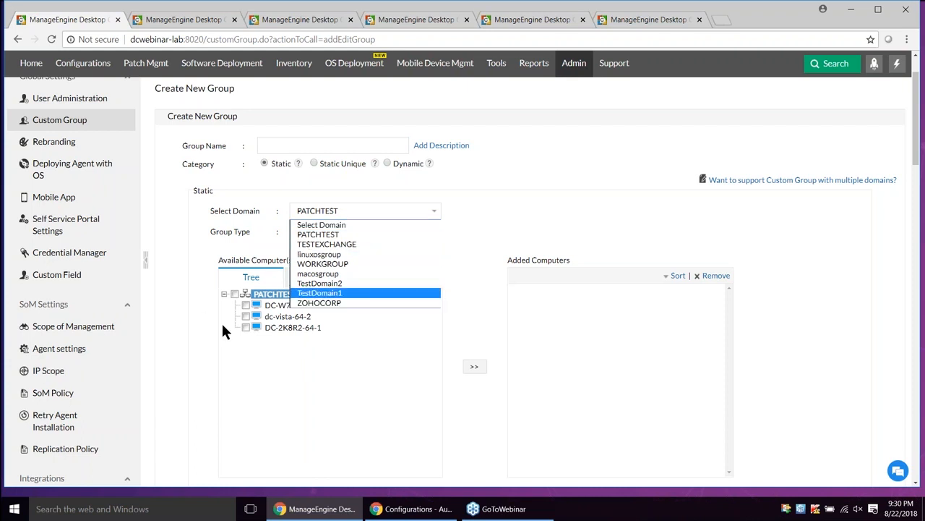
left_click(246, 305)
left_click(246, 317)
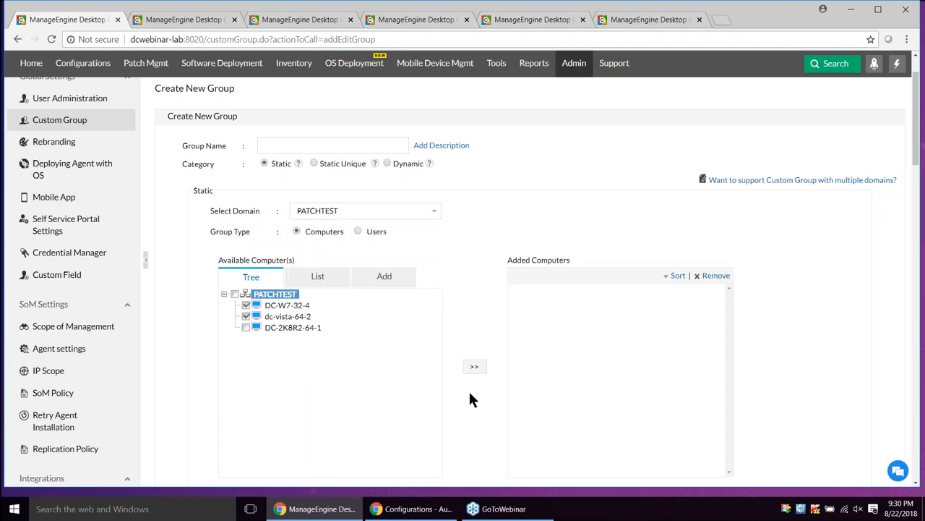
left_click(475, 369)
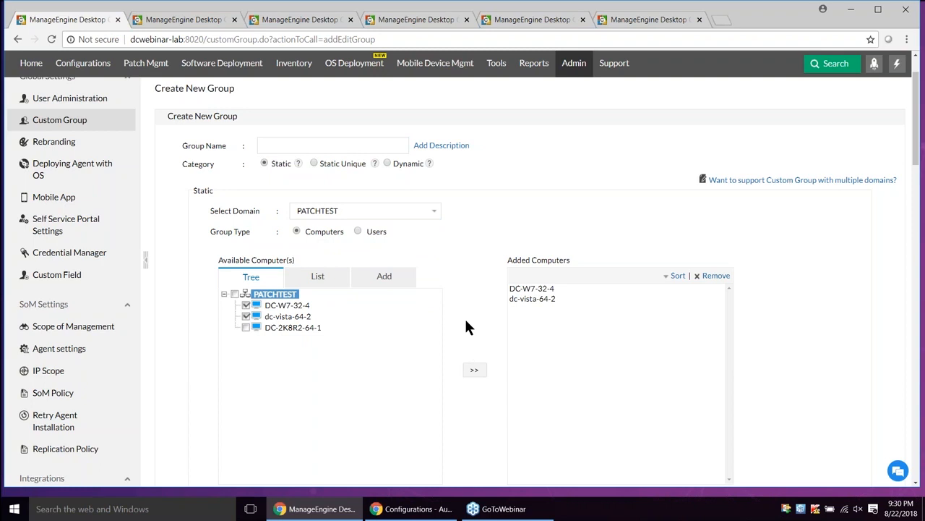
- Name the new static computer group Manager
scroll(465, 327, "down", 1)
scroll(467, 327, "down", 3)
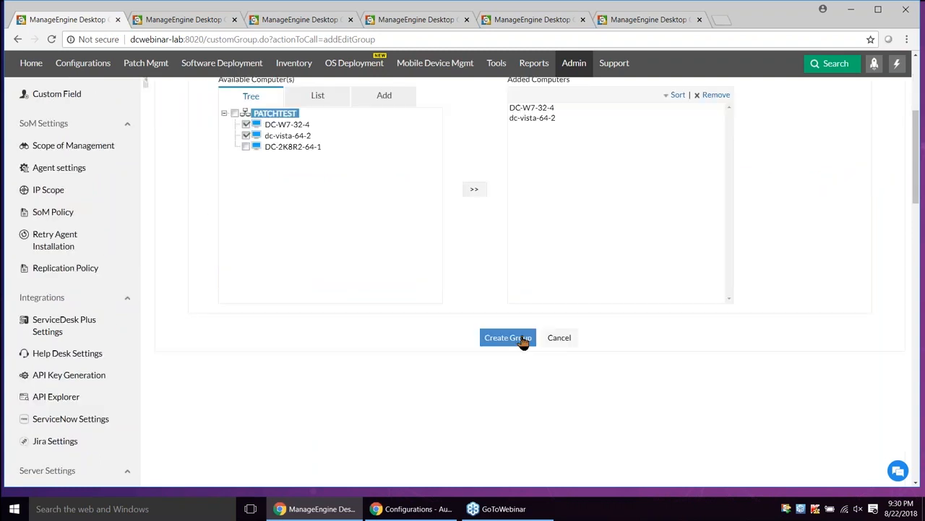
left_click(523, 342)
left_click(316, 146)
type("Manager")
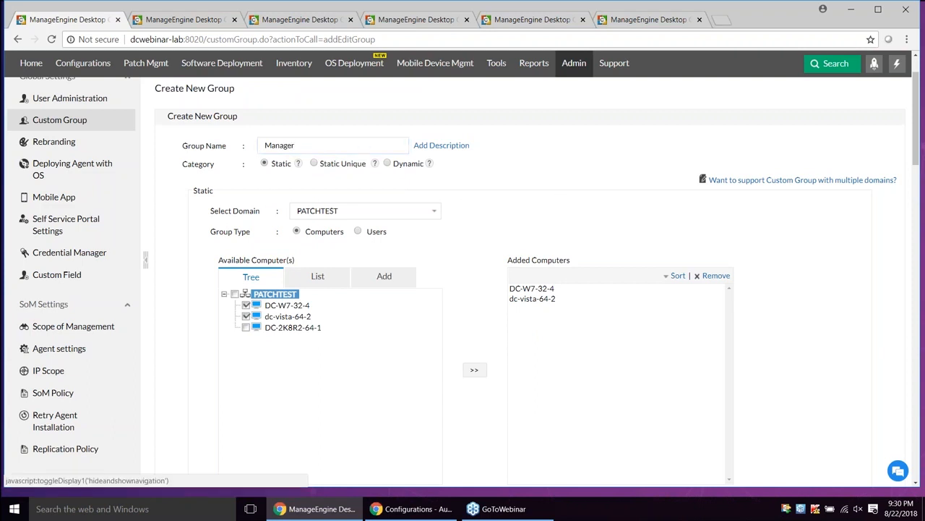
- Return to the Printer to New User configuration and set its target user filter to Custom Group
left_click(171, 21)
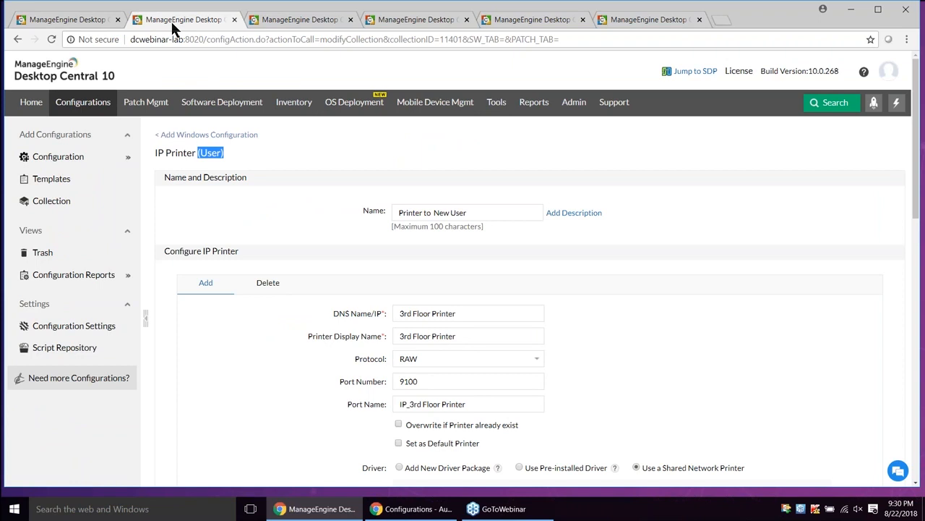
scroll(301, 393, "down", 2)
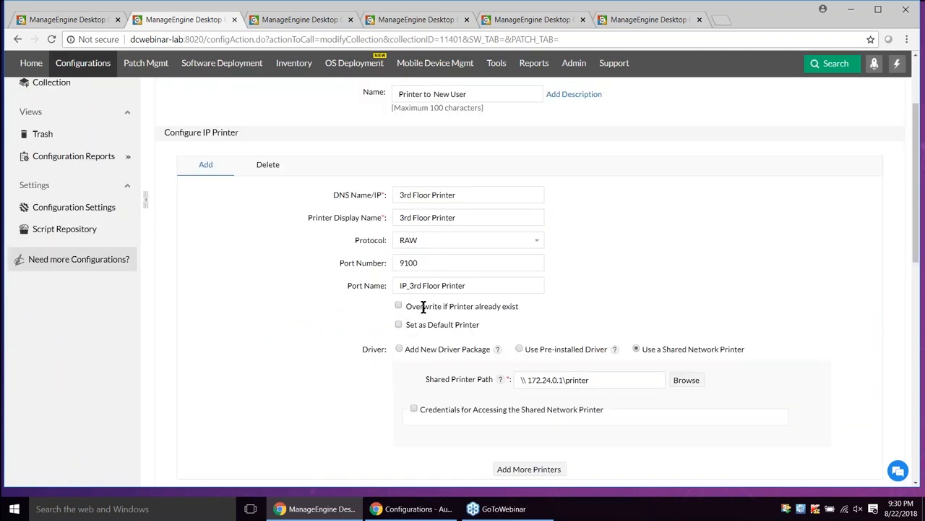
scroll(424, 306, "down", 1)
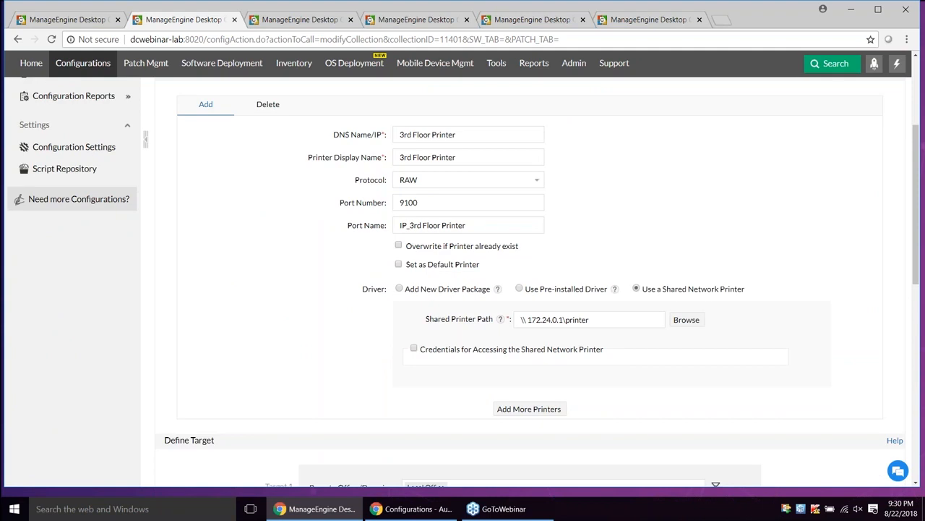
scroll(337, 302, "up", 3)
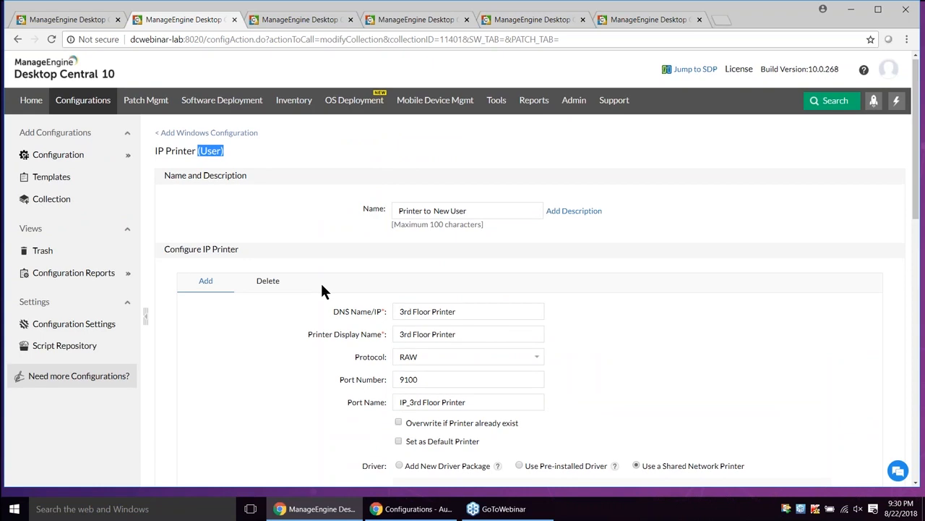
scroll(395, 284, "down", 7)
left_click(394, 279)
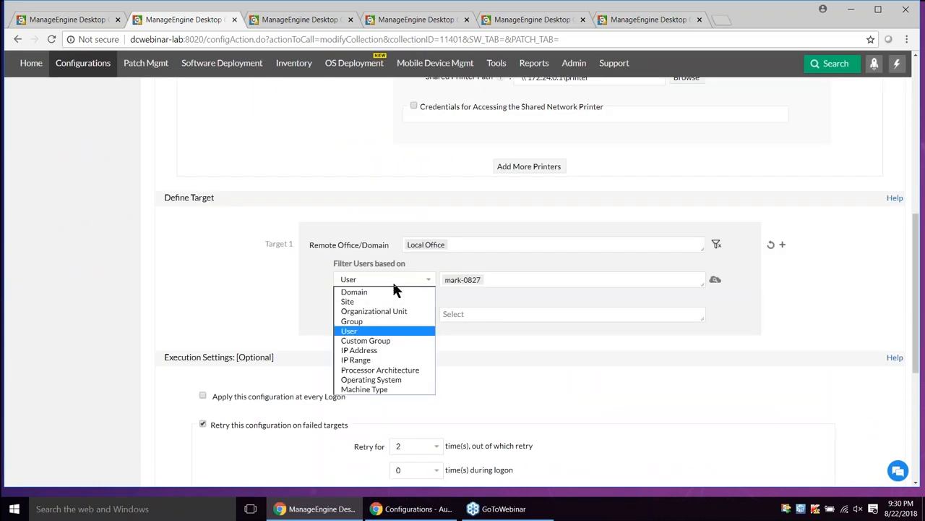
left_click(381, 340)
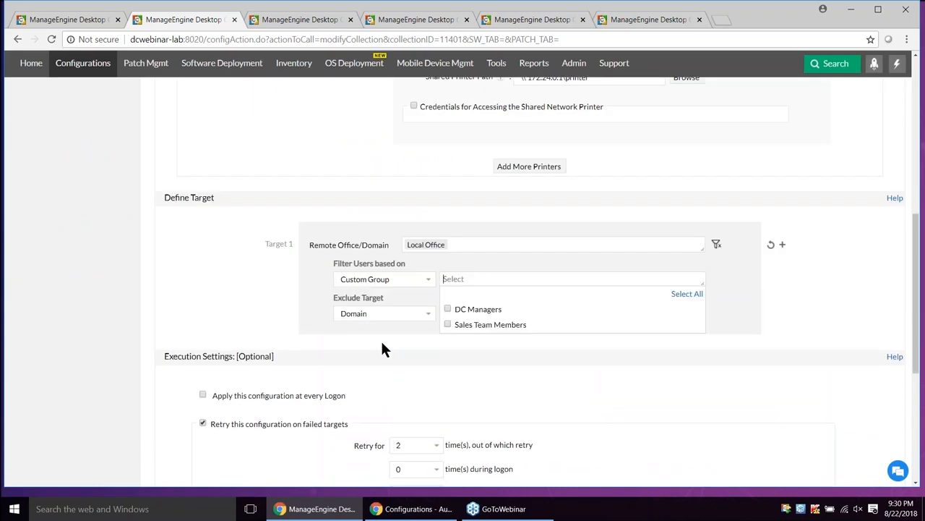
- Look at the custom groups available as targets and the other criteria for filtering users
left_click(313, 271)
left_click(463, 279)
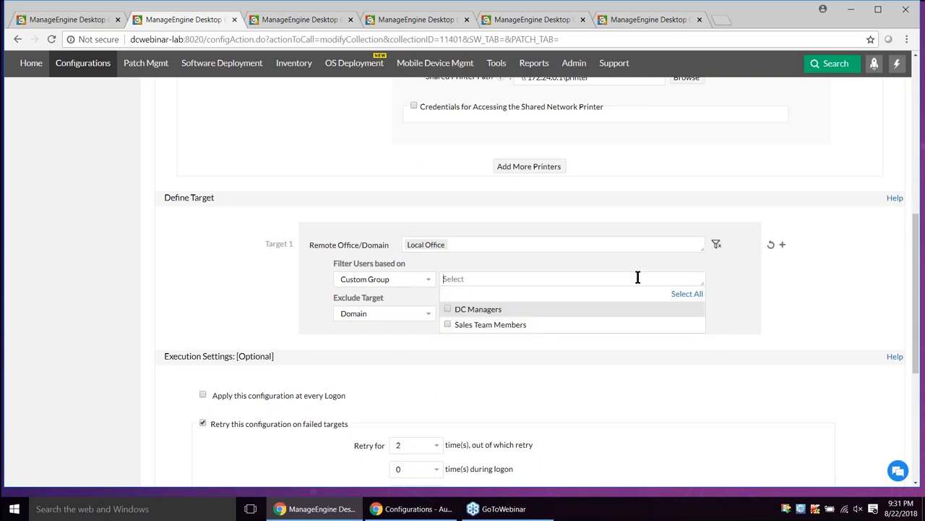
left_click(265, 245)
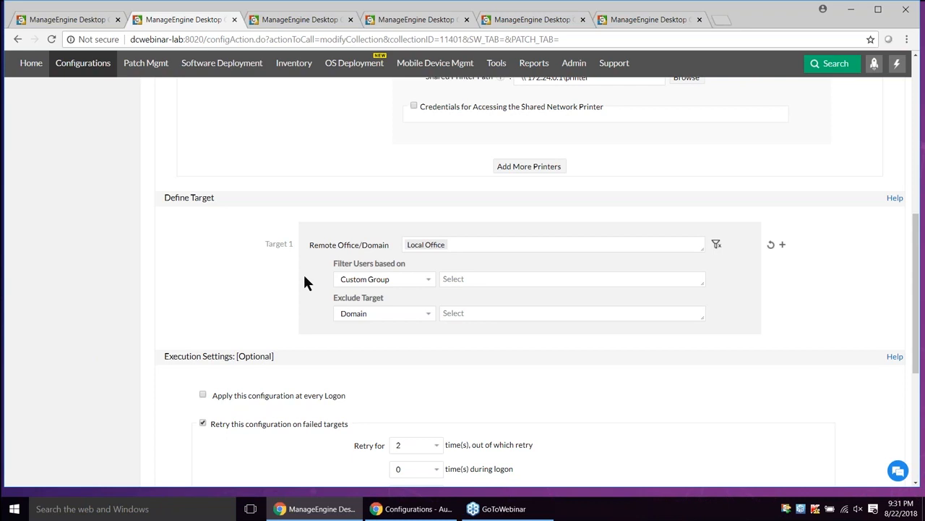
left_click(375, 284)
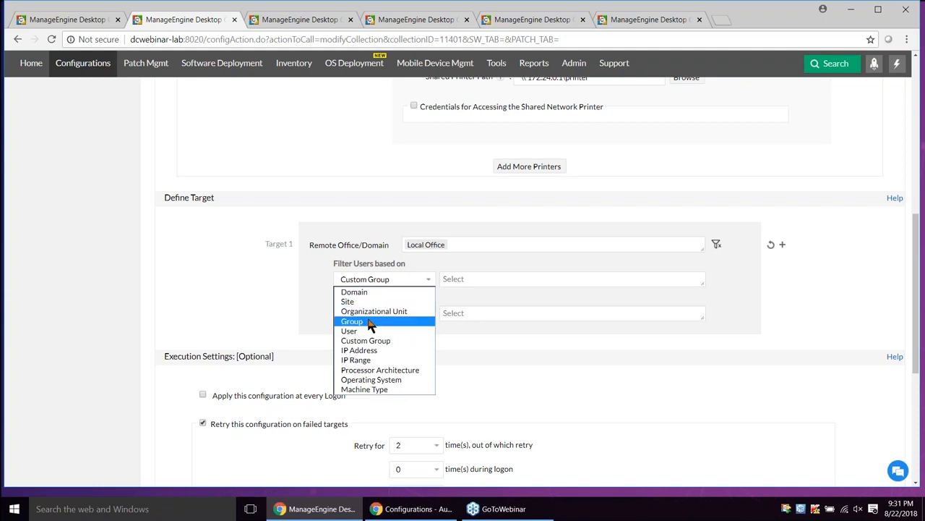
left_click(189, 237)
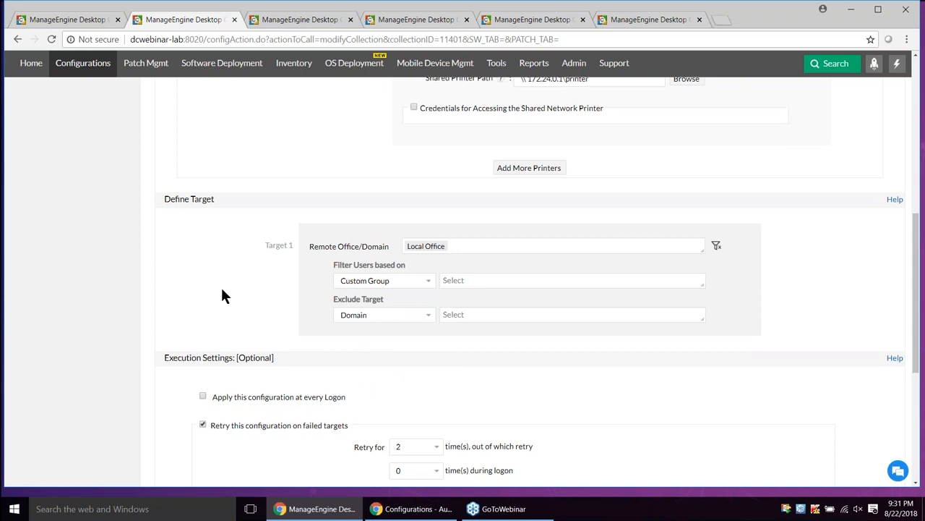
scroll(342, 268, "up", 2)
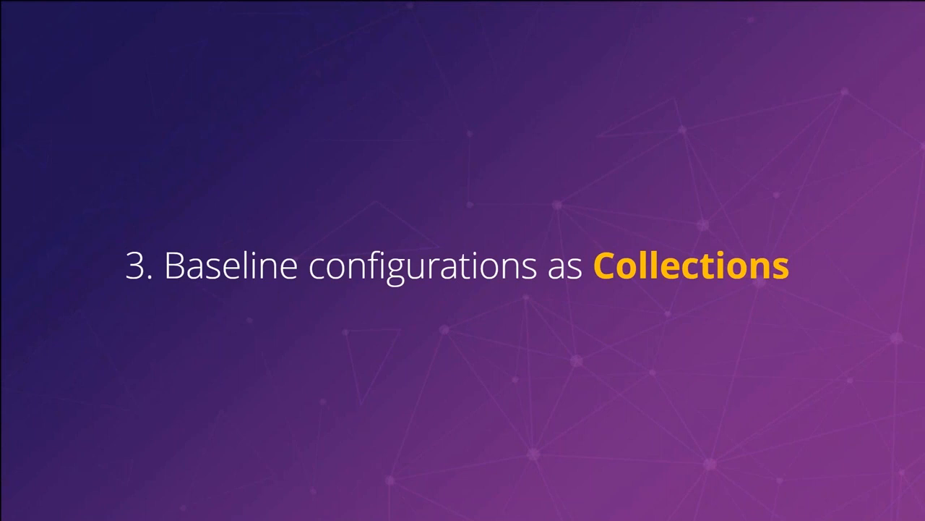
- Switch from the presentation to Desktop Central in Chrome and start a new computer collection
key("alt+Tab")
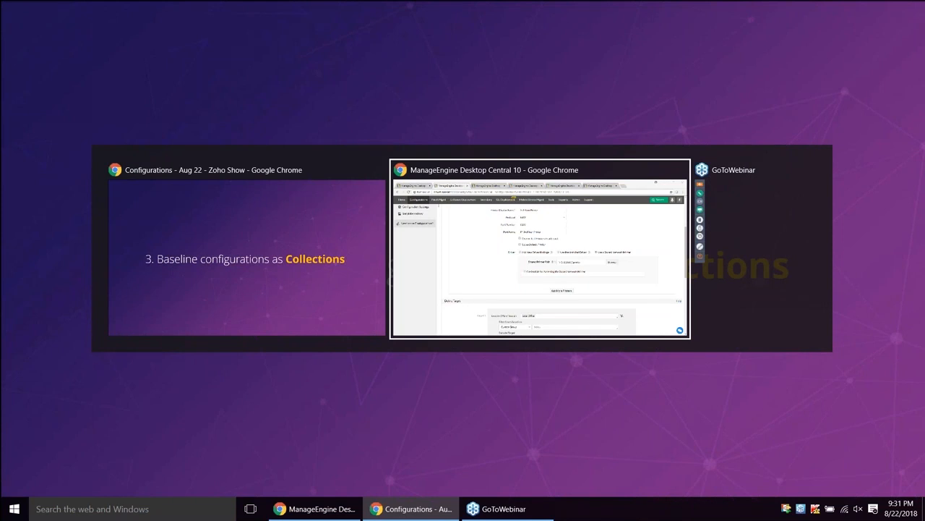
scroll(359, 172, "up", 5)
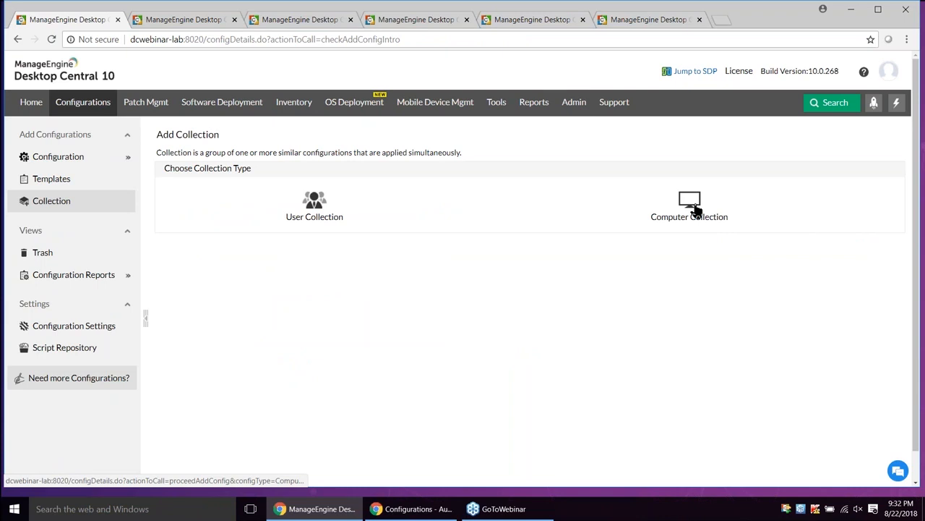
left_click(696, 210)
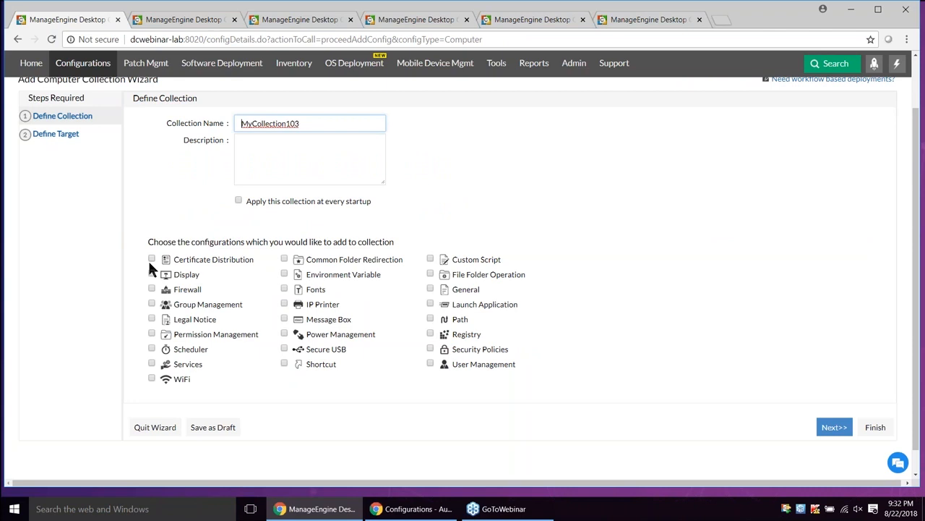
- Add the Certificate Distribution, Display, Power Management and IP Printer configurations to the computer collection
left_click(151, 258)
left_click(152, 273)
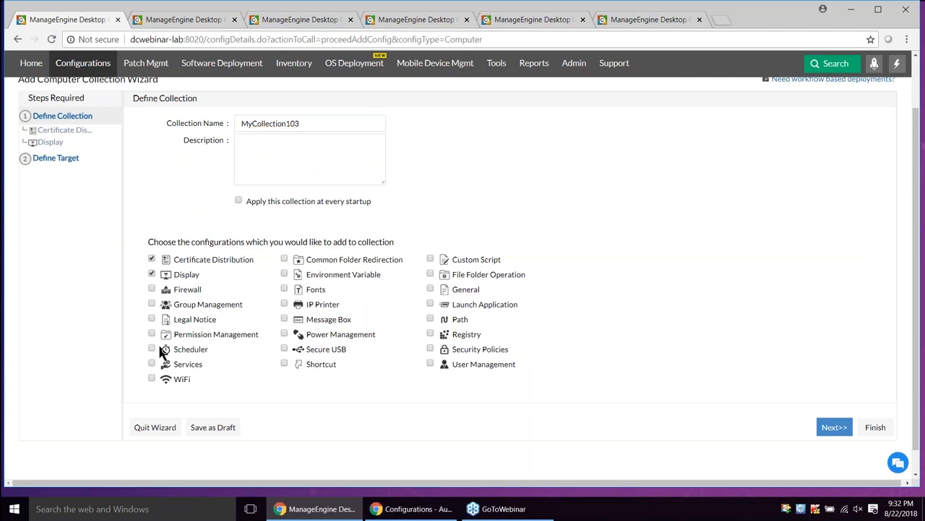
left_click(284, 334)
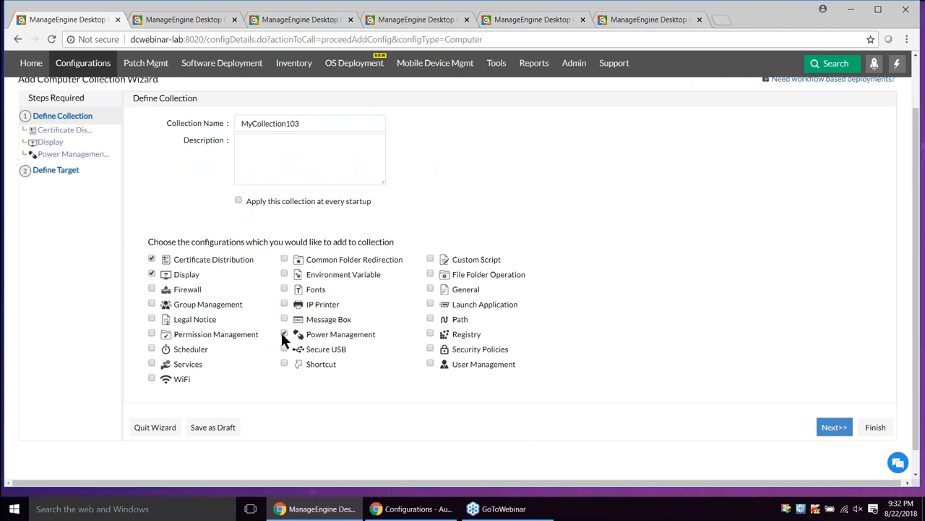
left_click(285, 303)
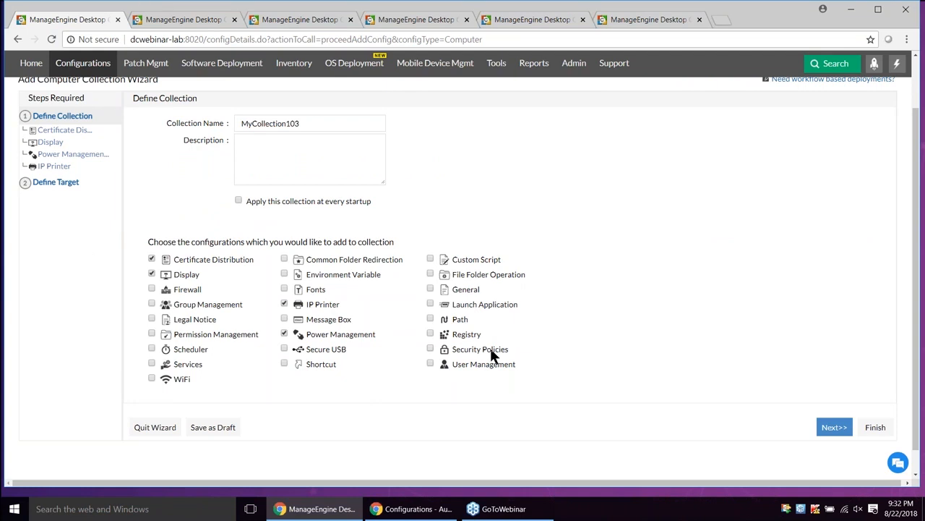
left_click(417, 22)
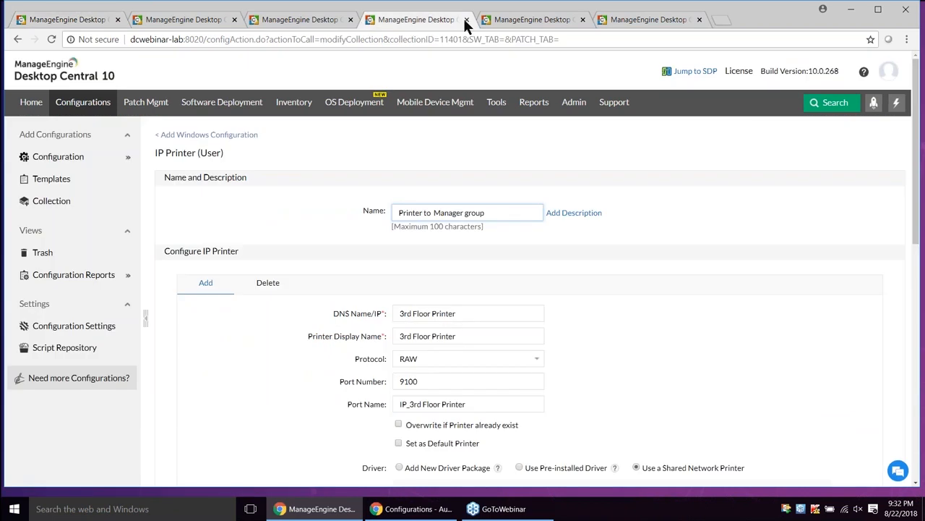
left_click(286, 21)
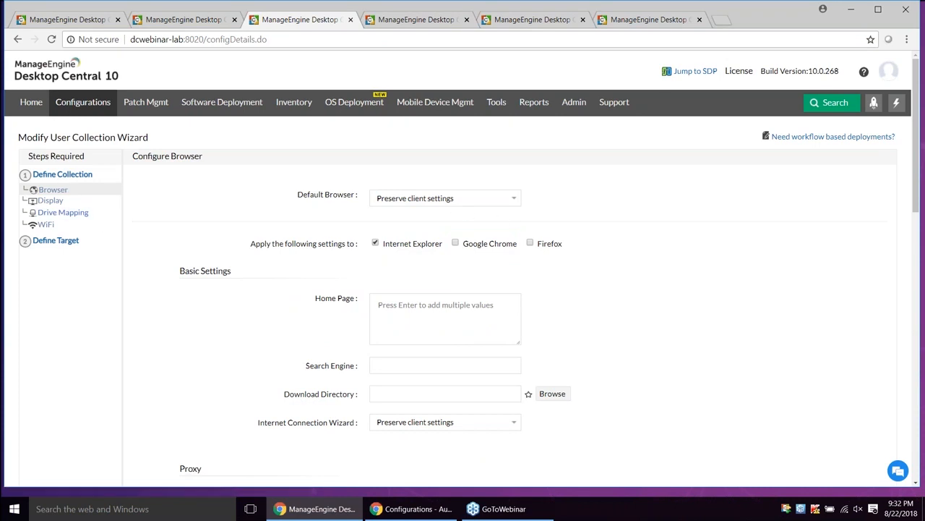
left_click(64, 176)
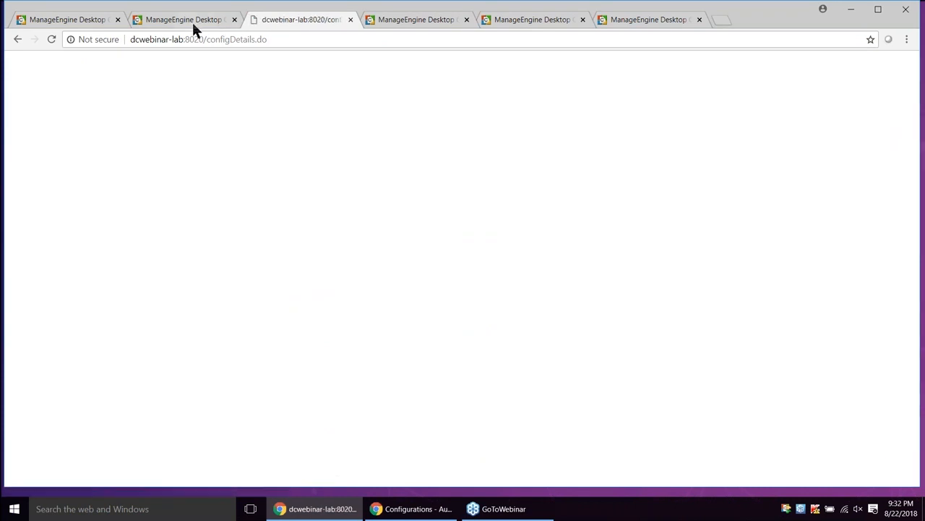
left_click(192, 20)
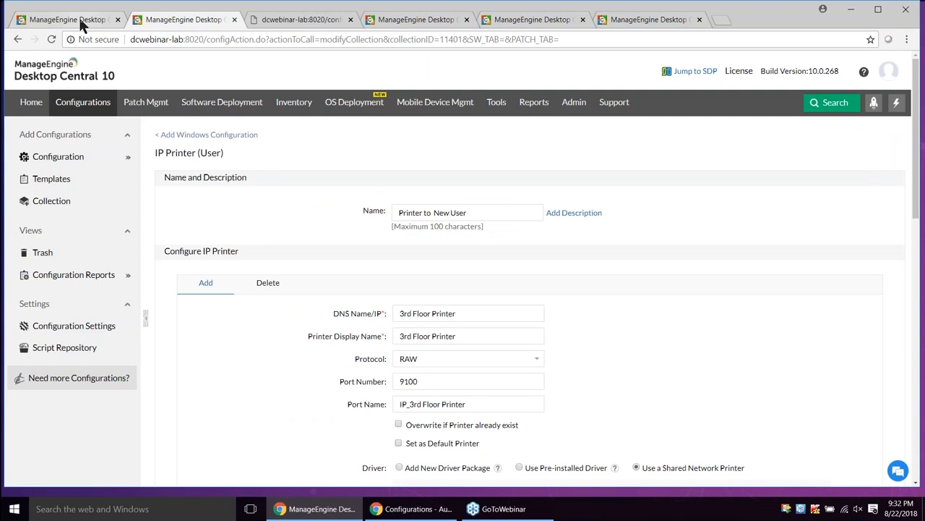
left_click(82, 24)
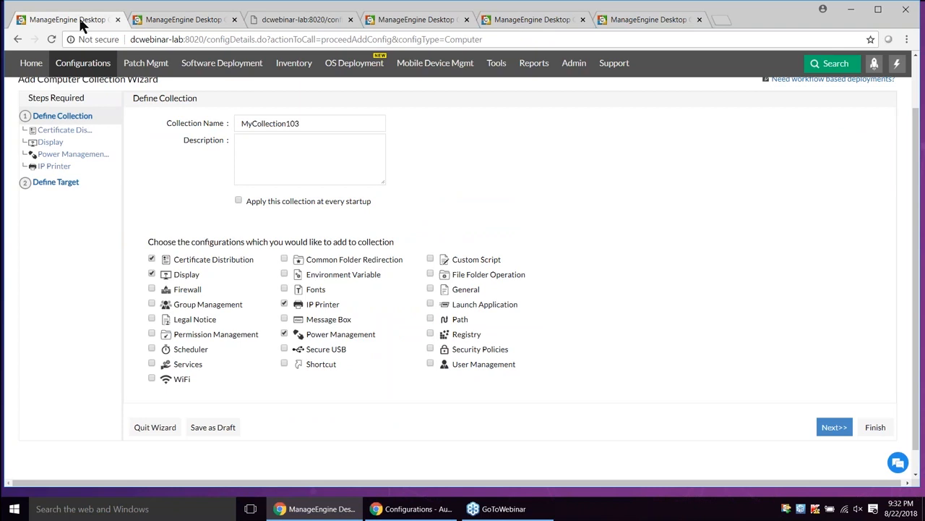
- Go to the list of all configurations and open the Baseline - New Users collection for modification
scroll(91, 86, "up", 2)
left_click(94, 108)
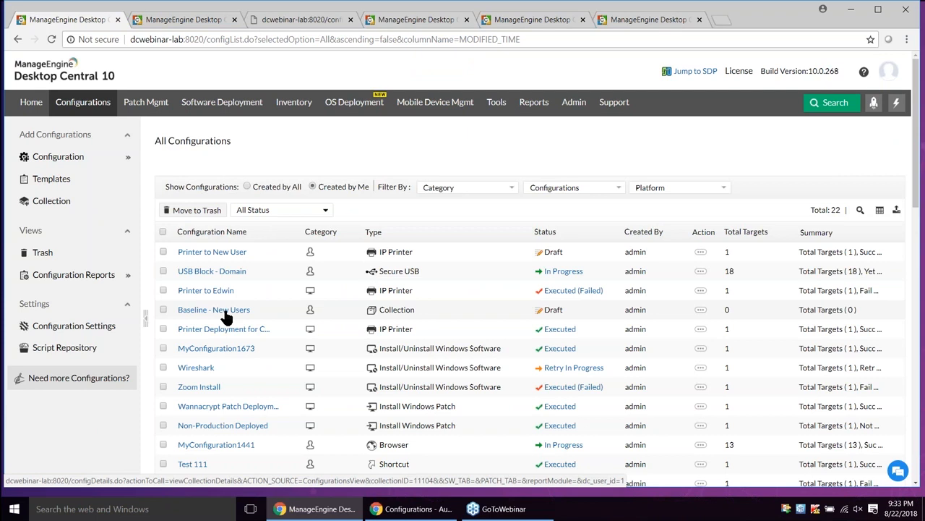
left_click(226, 316)
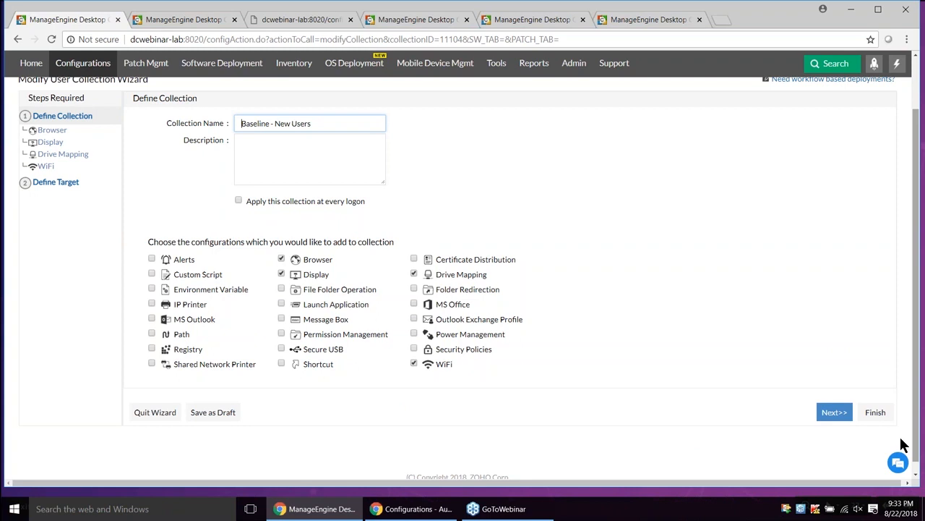
- Review the collection's Browser configuration, including the proxy, trusted and restricted sites, advanced settings and favorites
left_click(835, 412)
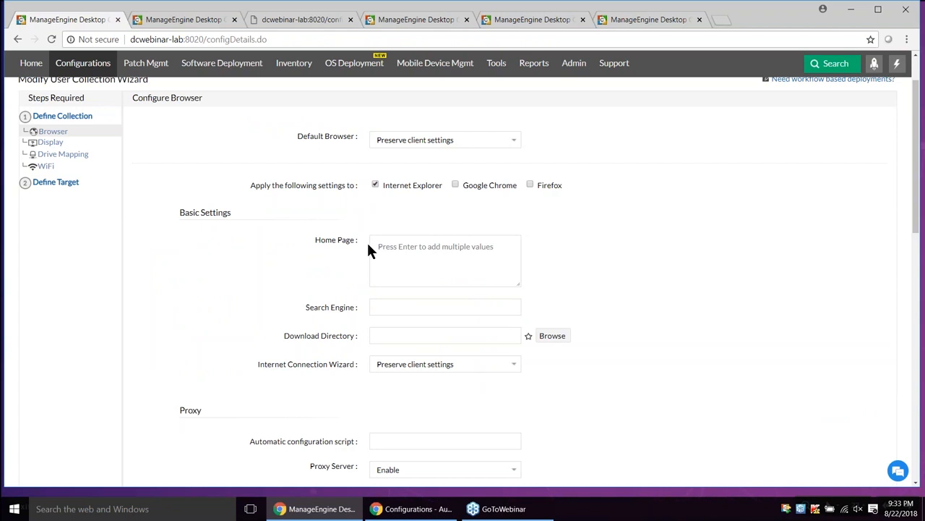
scroll(368, 244, "down", 1)
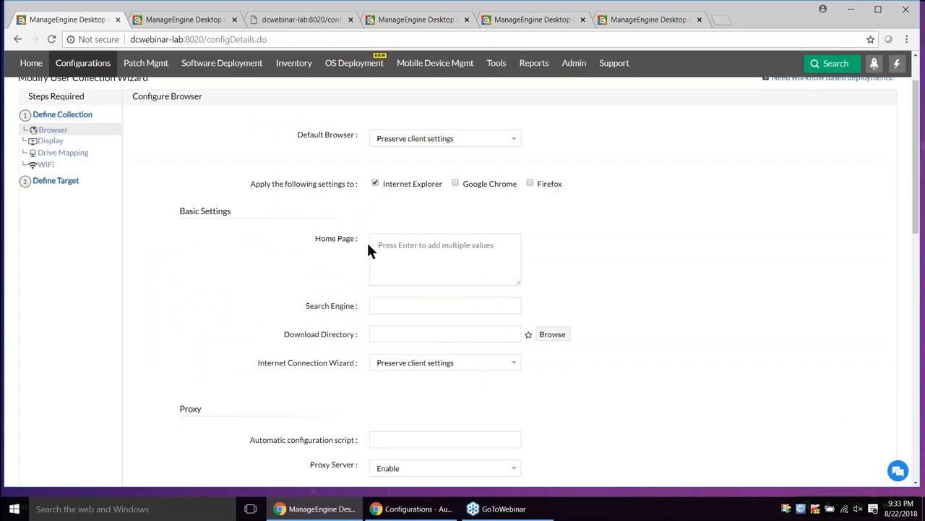
scroll(368, 244, "down", 2)
scroll(351, 210, "down", 3)
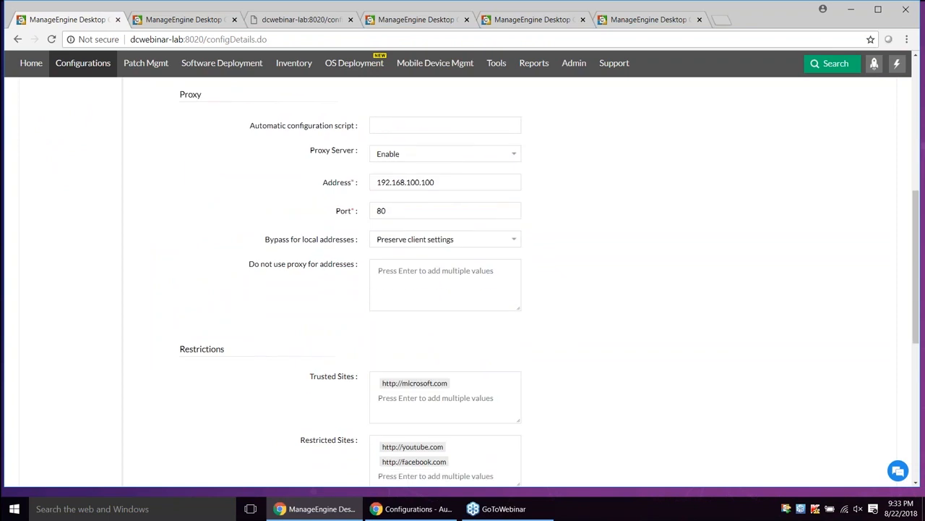
scroll(455, 221, "down", 1)
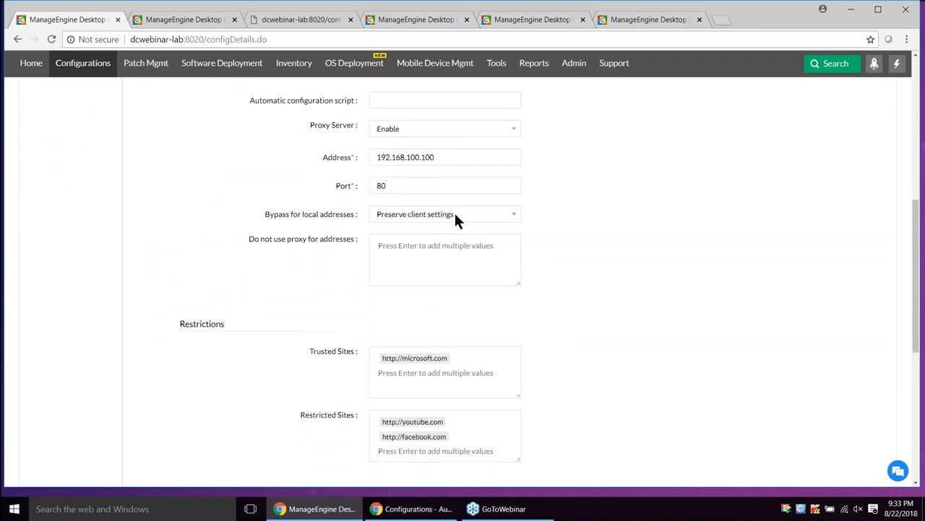
scroll(455, 221, "down", 1)
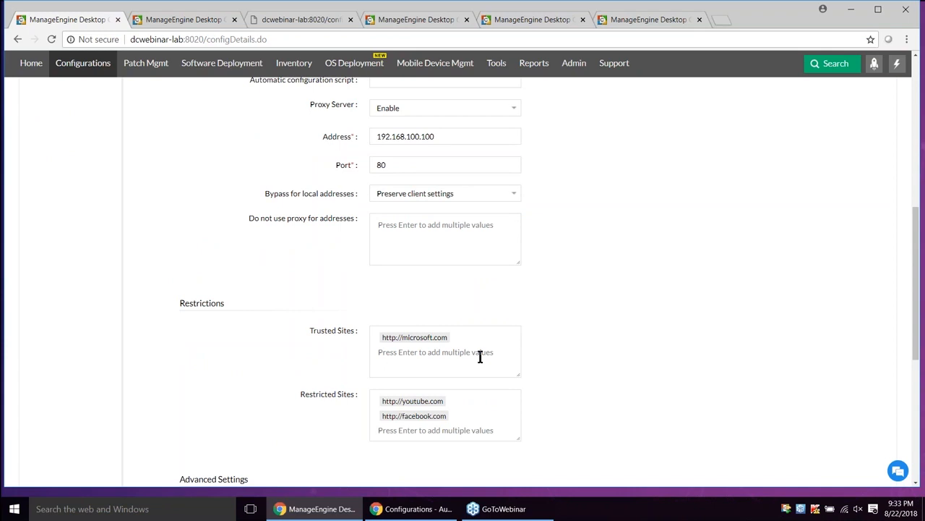
scroll(306, 277, "down", 1)
scroll(471, 297, "down", 4)
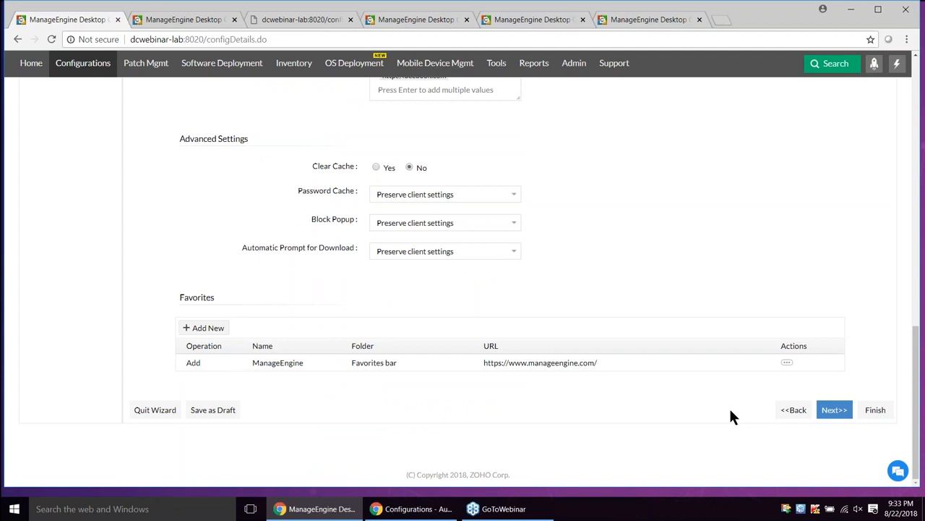
- Review the collection's Display, Drive Mapping and WiFi configurations in order
left_click(840, 410)
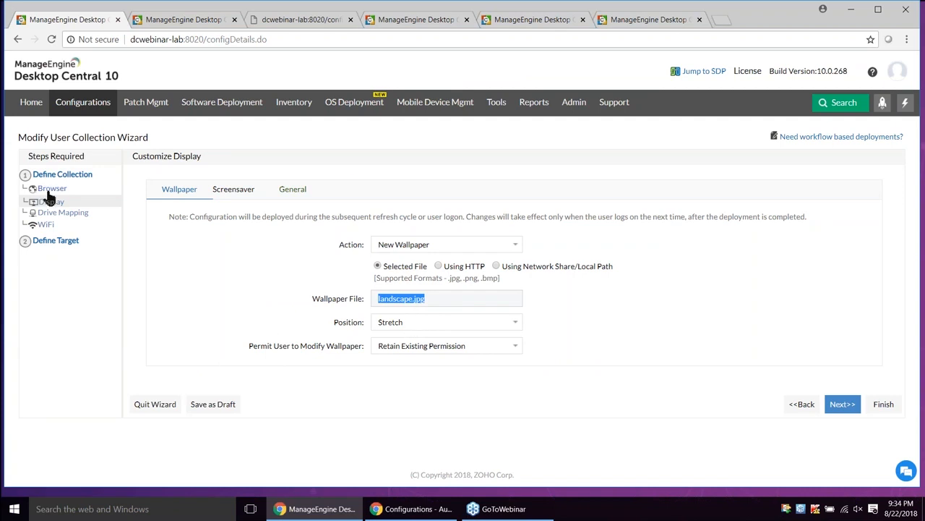
left_click(852, 407)
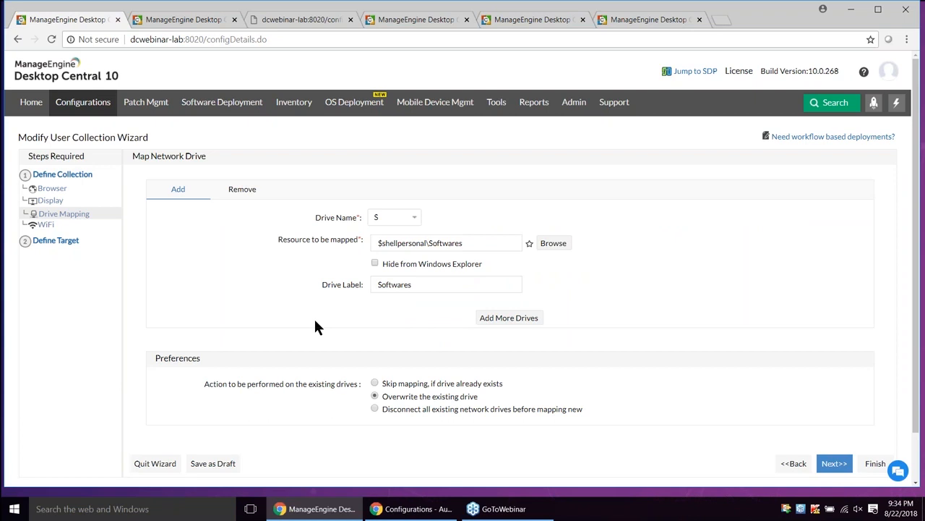
scroll(315, 323, "down", 2)
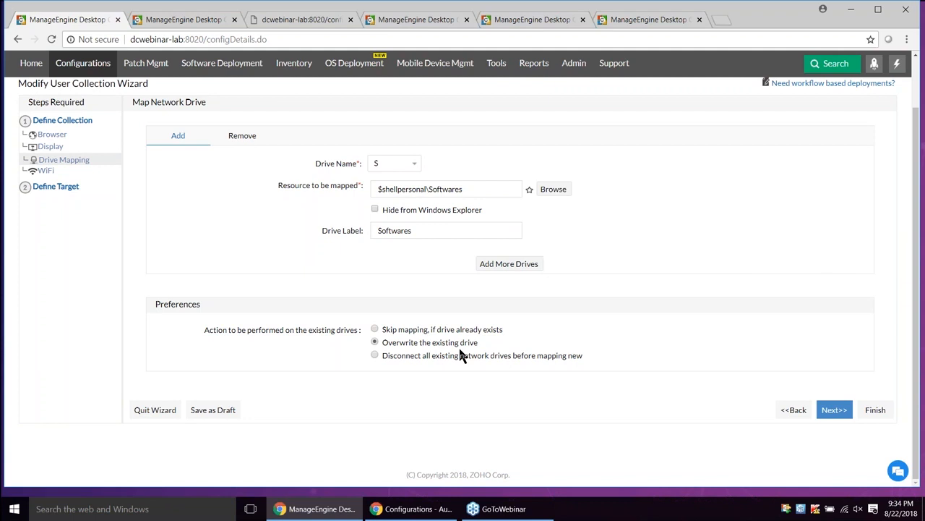
left_click(833, 410)
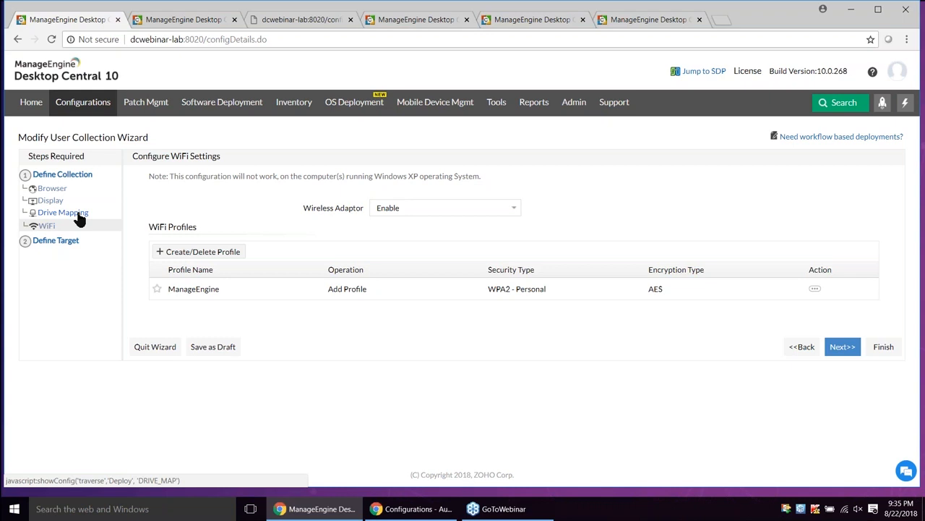
- Proceed to the collection's target definition and examine the criteria available for filtering users
left_click(851, 354)
mouse_move(448, 189)
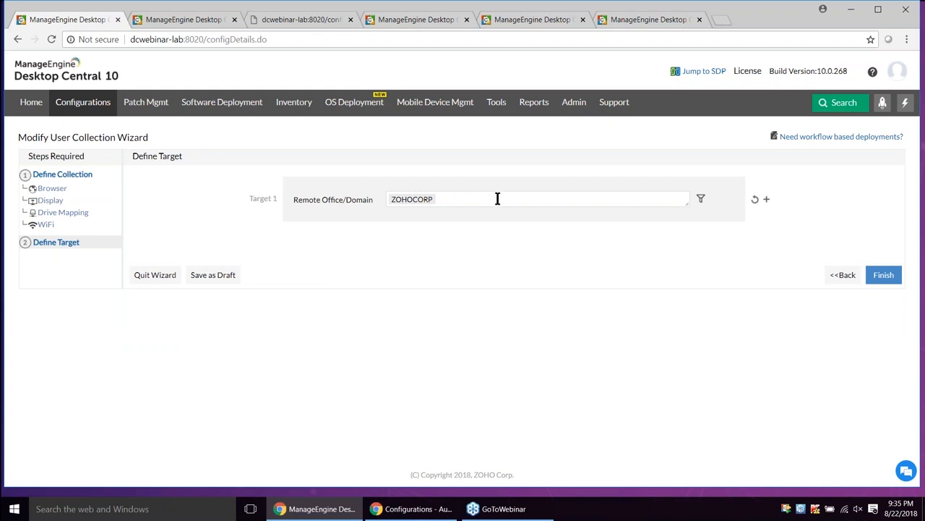
left_click(700, 199)
left_click(365, 234)
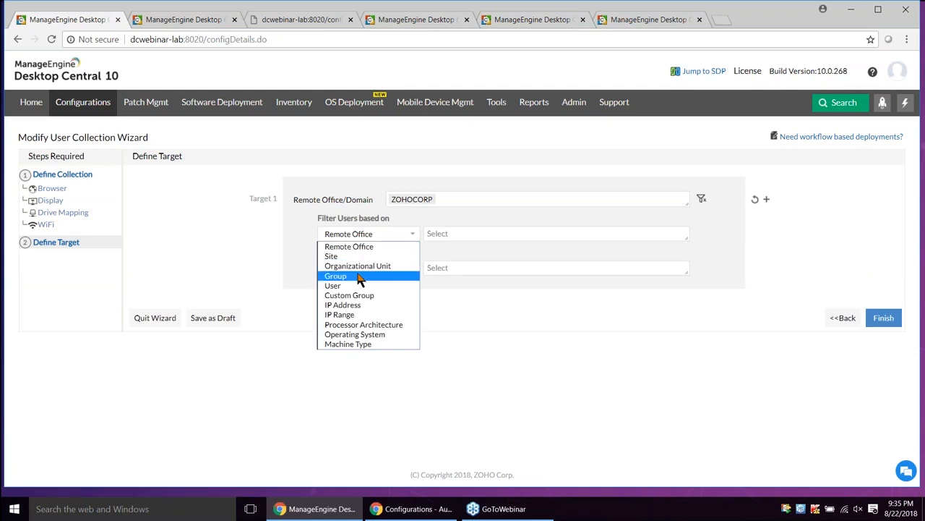
left_click(151, 210)
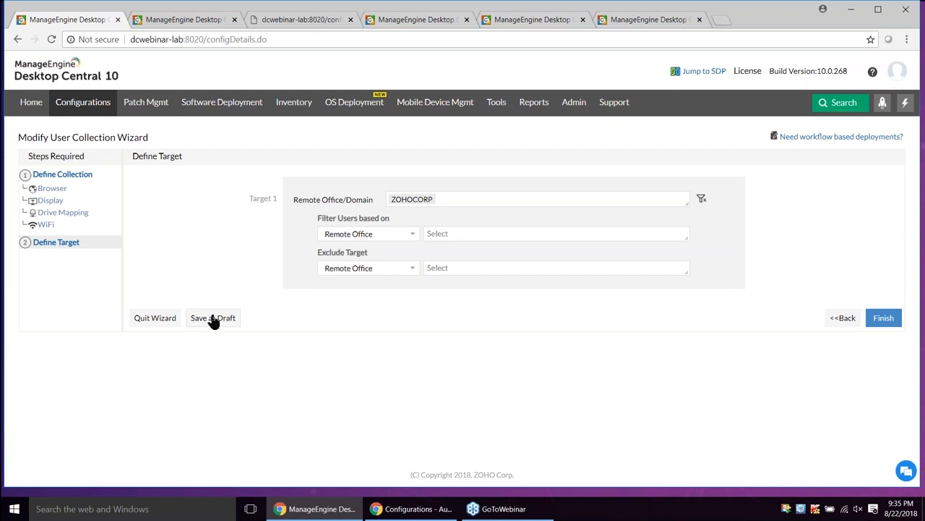
- Leave the Baseline - New Users collection, start a new computer collection and look over the configurations it can include
left_click(72, 107)
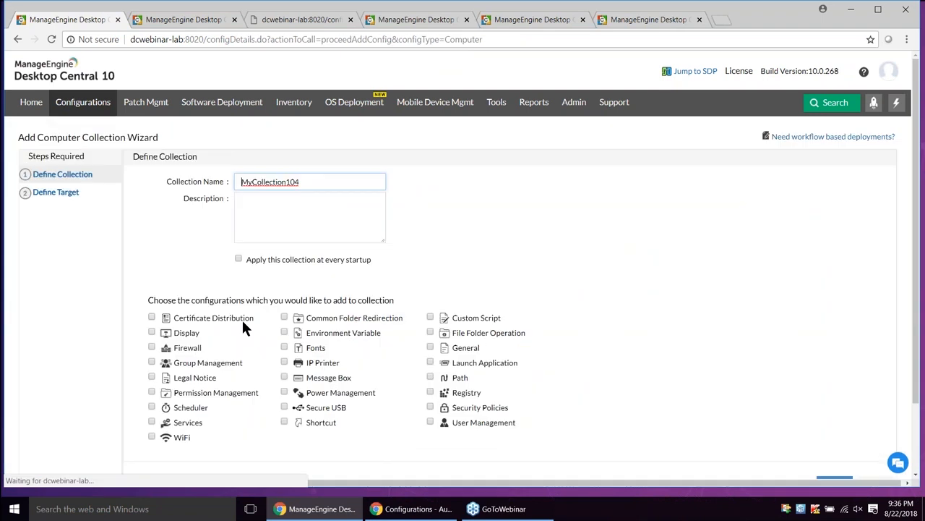
scroll(242, 318, "down", 1)
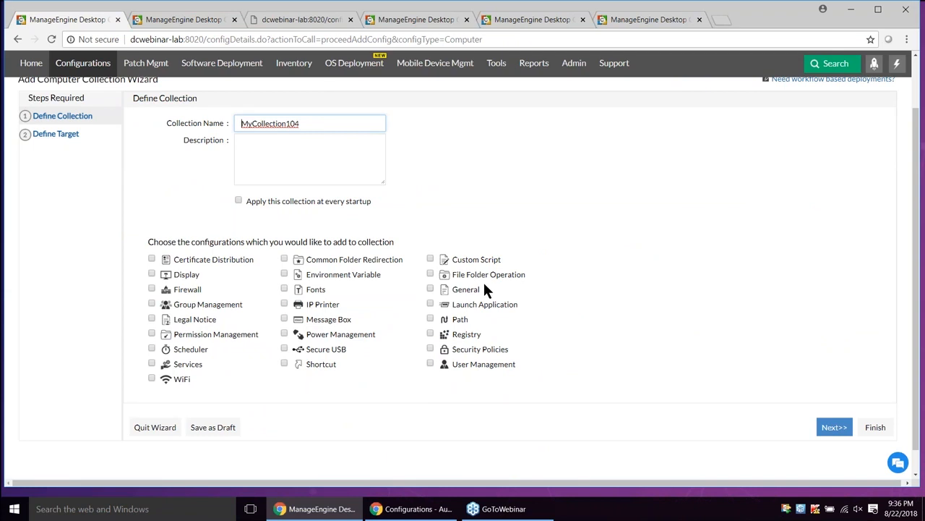
scroll(485, 284, "up", 1)
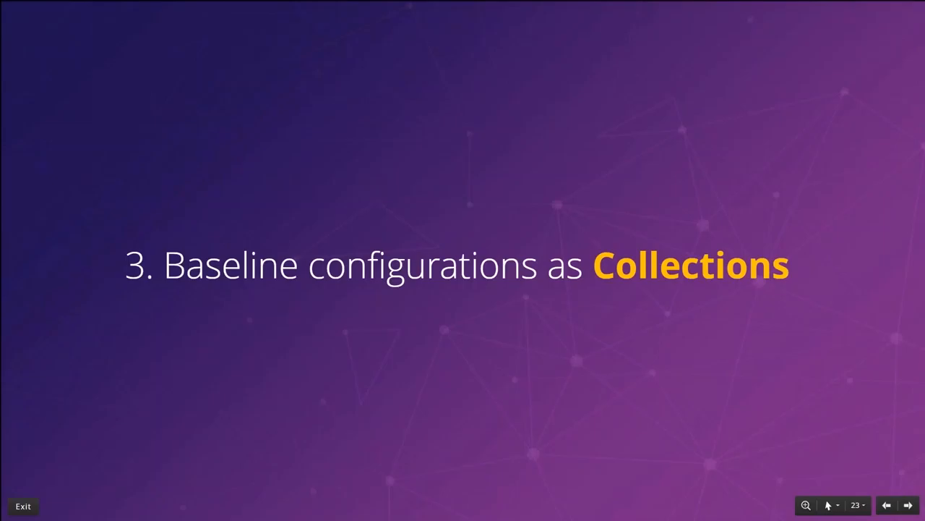
- Advance the presentation to the Configuring templates slide, switch to Desktop Central in Chrome and open the configuration templates
key("Right")
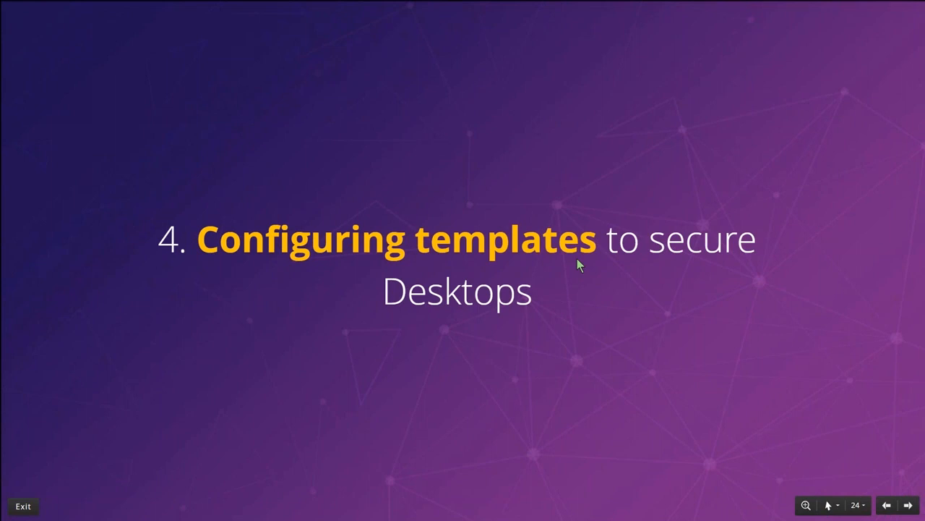
key("alt+Tab")
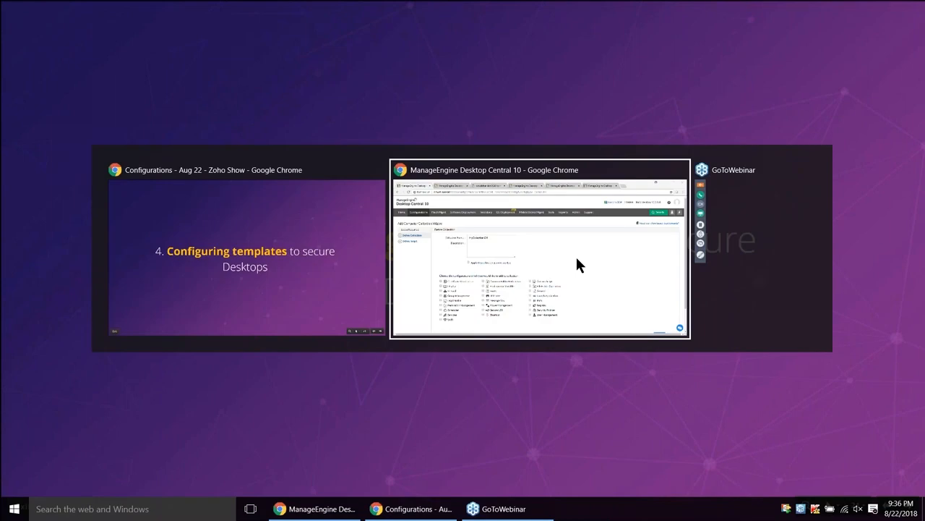
left_click(576, 254)
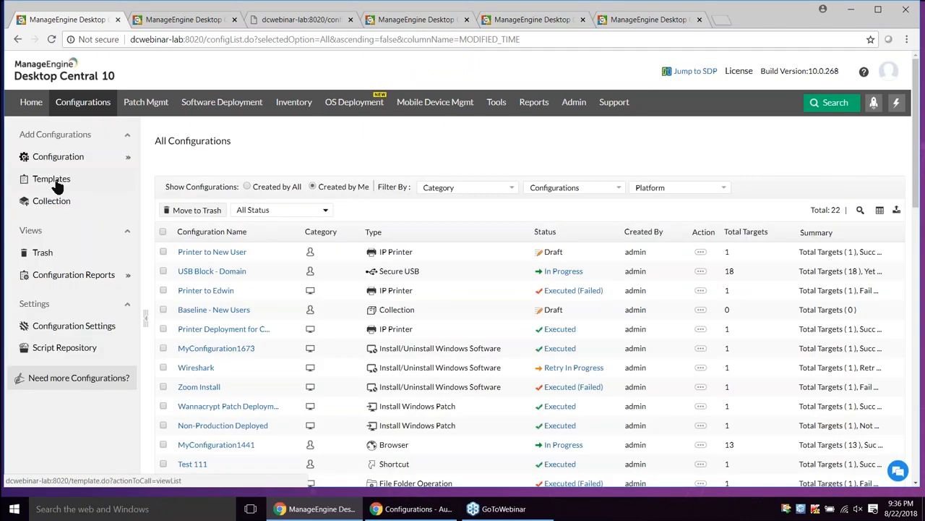
left_click(52, 180)
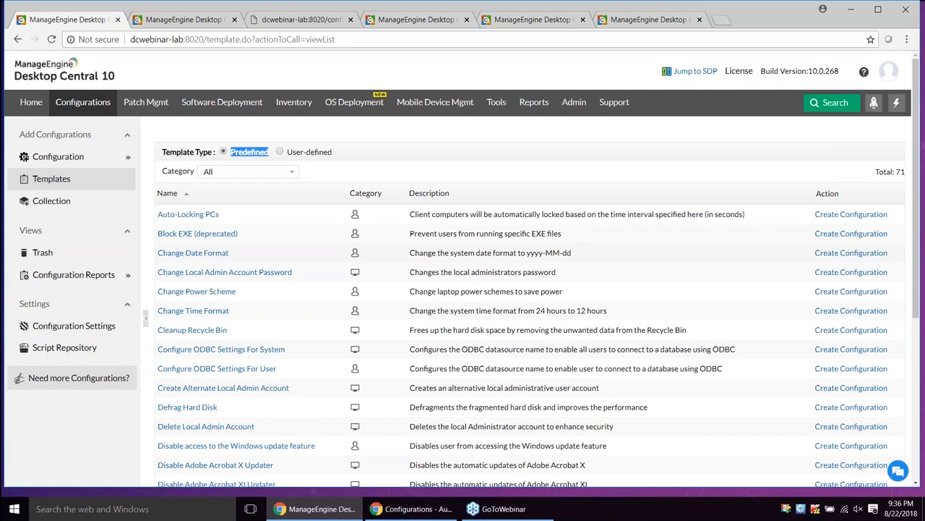
- Show the user-defined templates and bring up the available actions for the Ip printer template
left_click(279, 153)
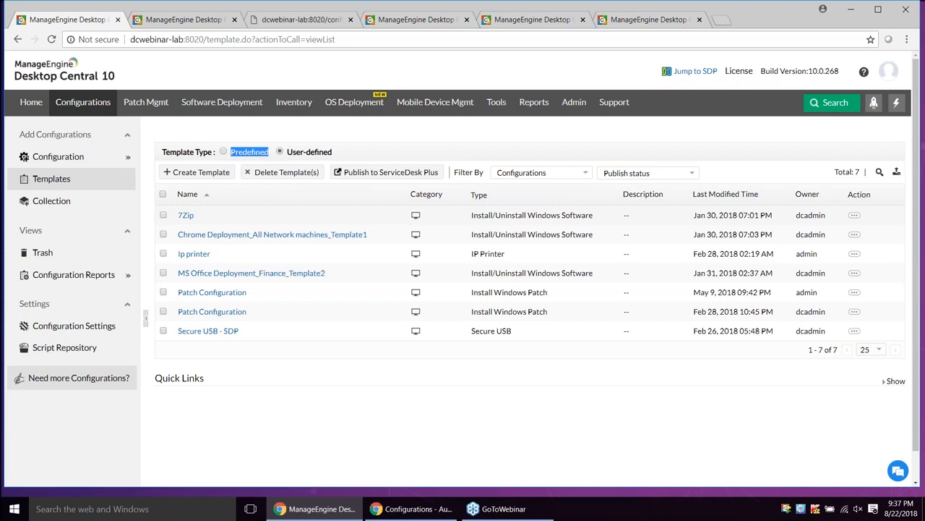
mouse_move(101, 164)
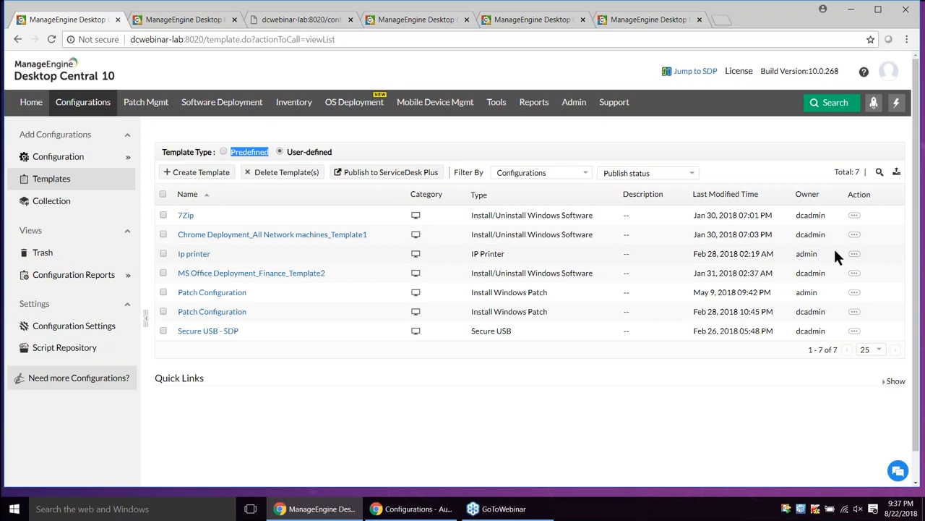
mouse_move(852, 259)
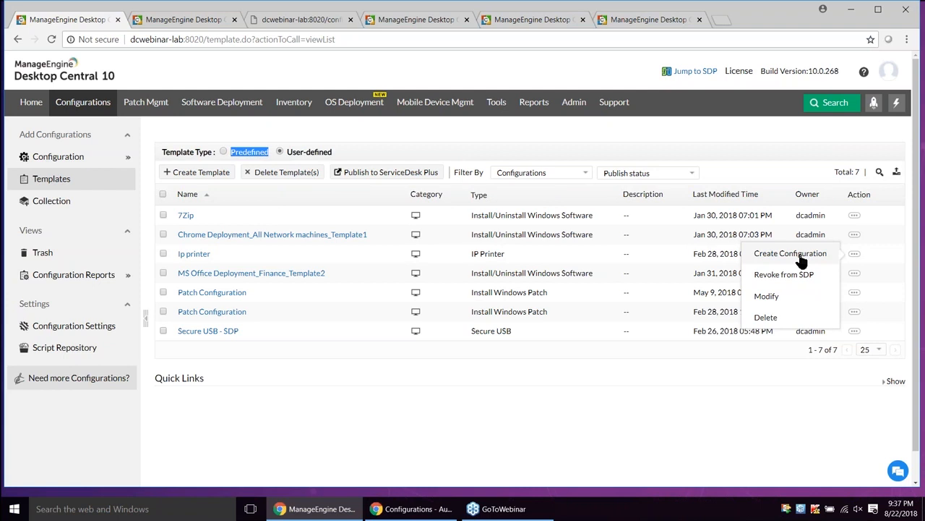
- Show the Predefined configuration templates and examine the available templates and their descriptions
left_click(569, 416)
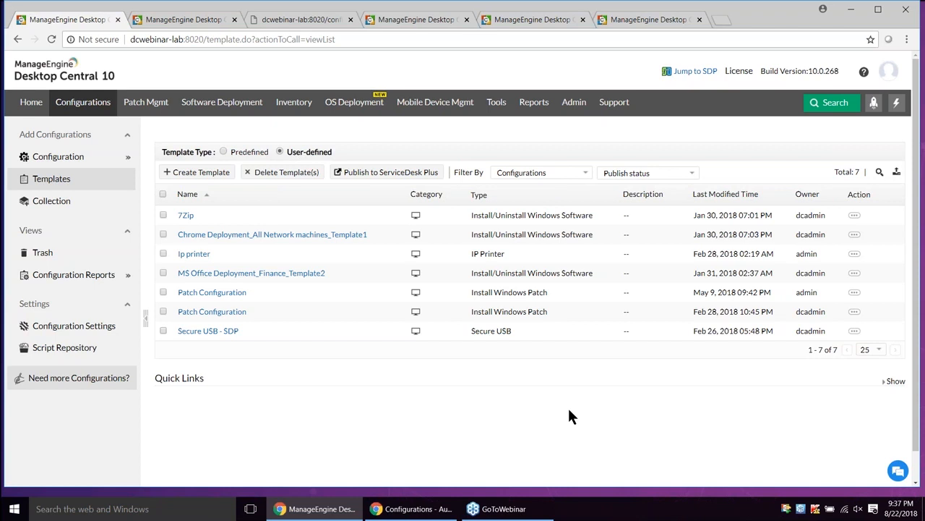
left_click(224, 152)
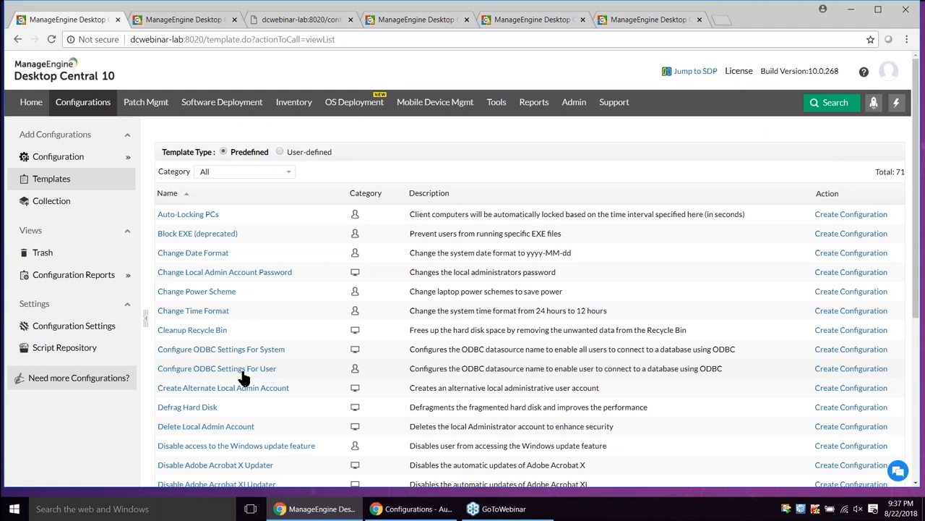
scroll(634, 389, "down", 1)
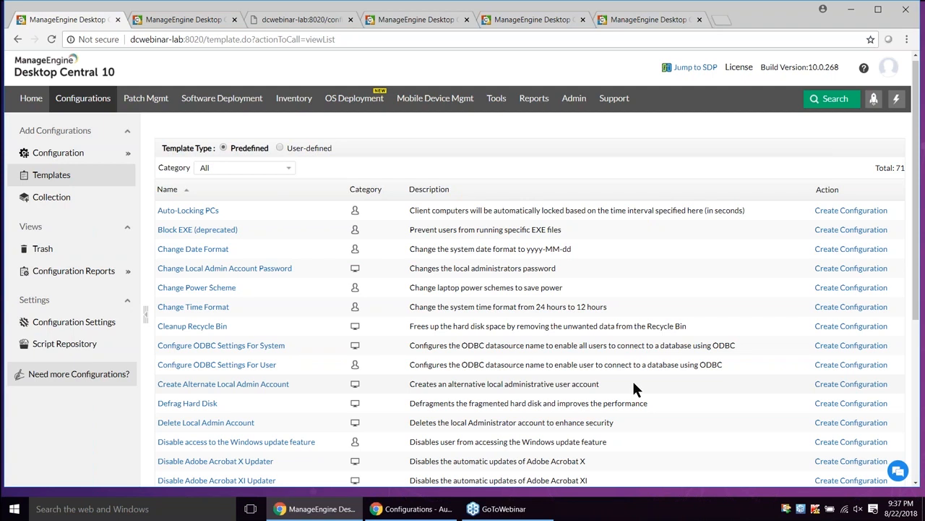
scroll(634, 383, "down", 3)
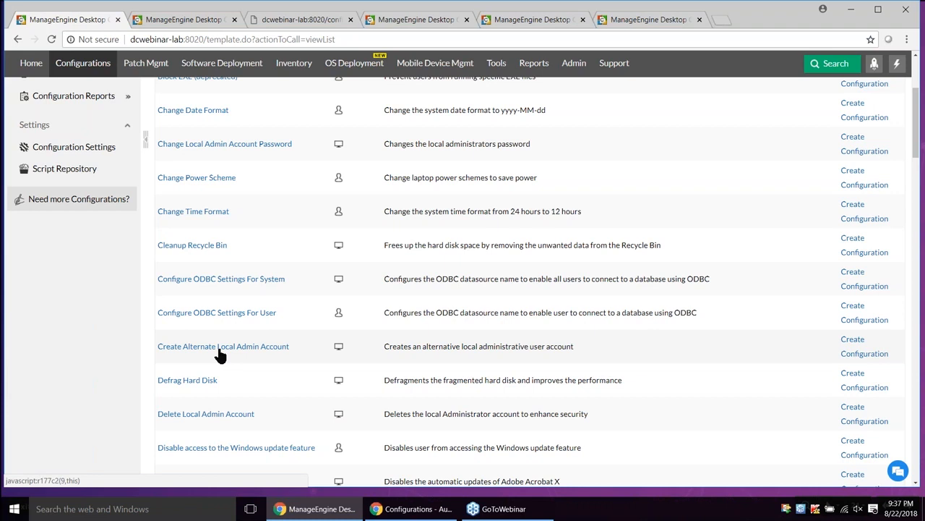
scroll(315, 337, "down", 2)
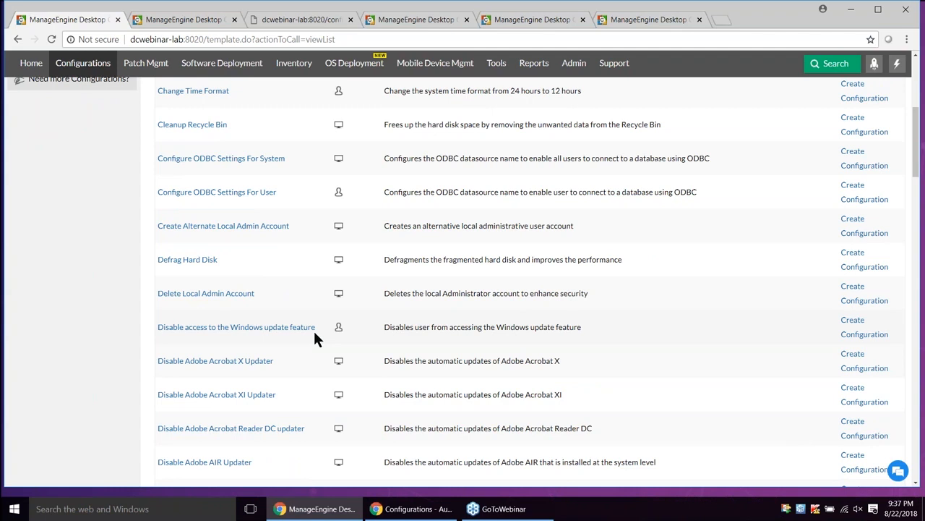
scroll(304, 336, "down", 8)
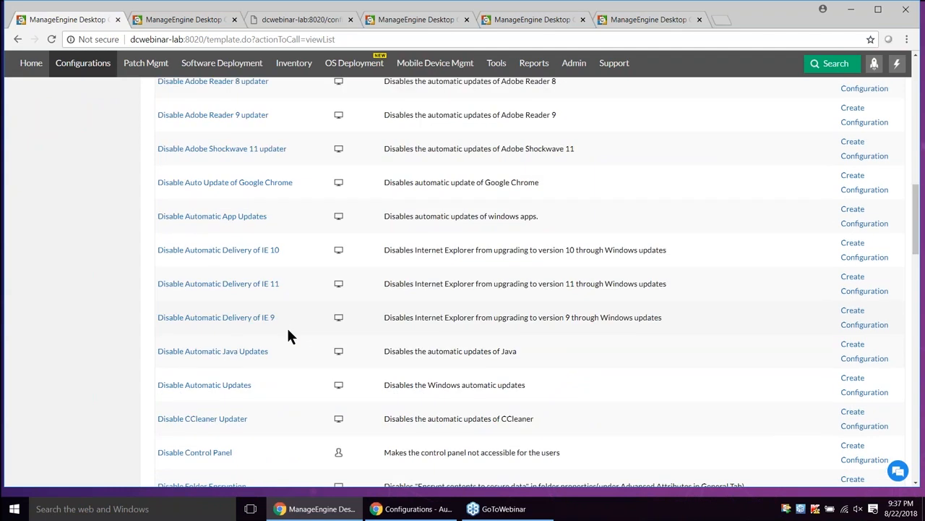
scroll(288, 336, "down", 4)
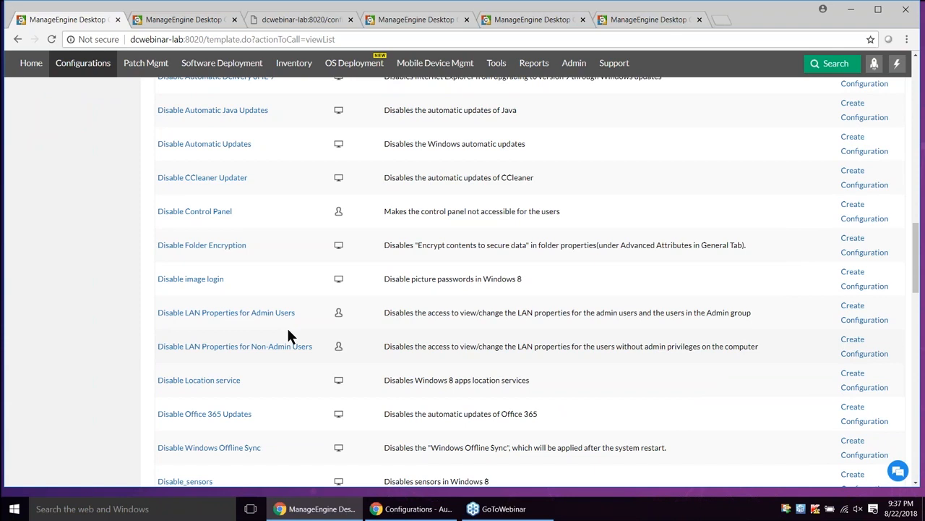
scroll(288, 337, "down", 1)
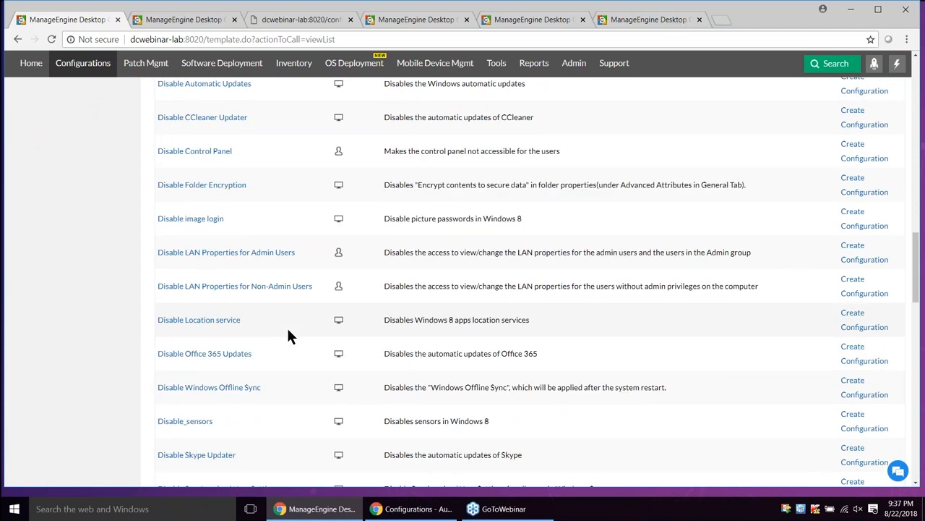
scroll(288, 336, "down", 4)
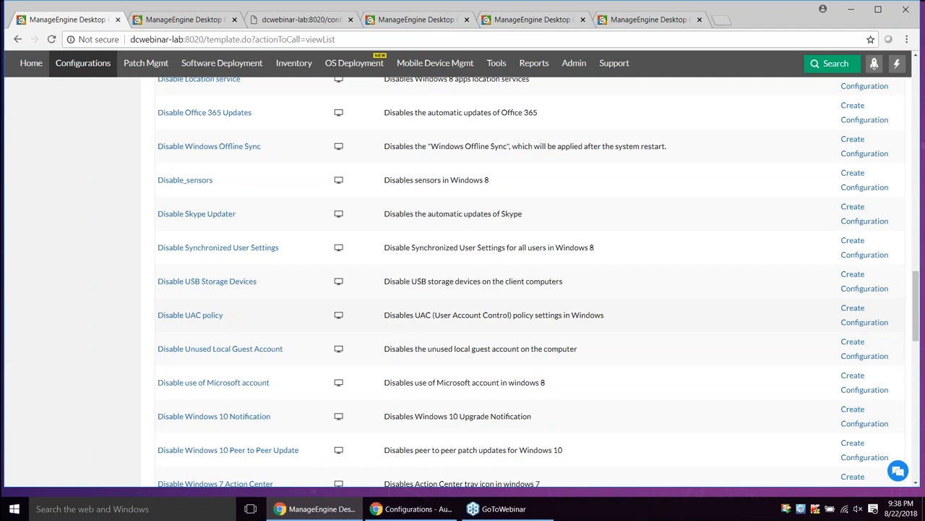
scroll(246, 344, "down", 1)
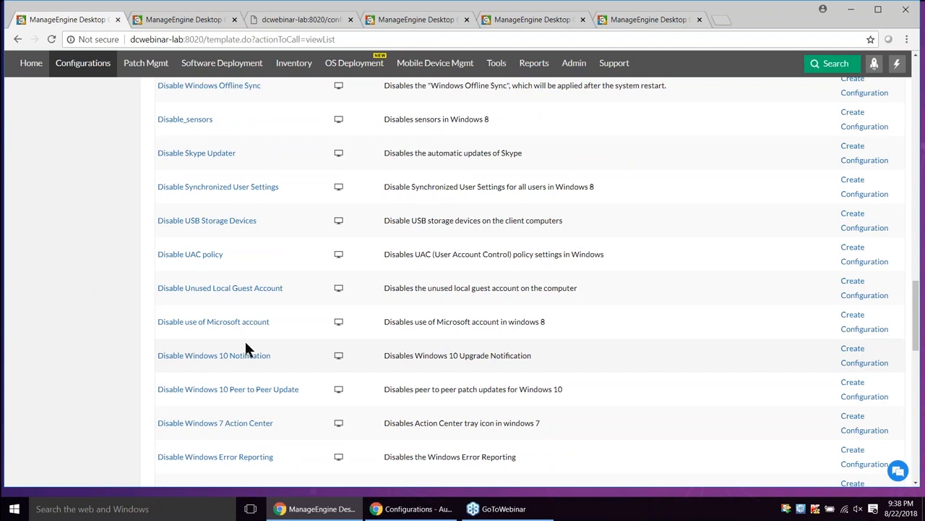
- Open the Auto-Locking PCs template and review its registry settings, target definition and execution settings
scroll(248, 349, "up", 20)
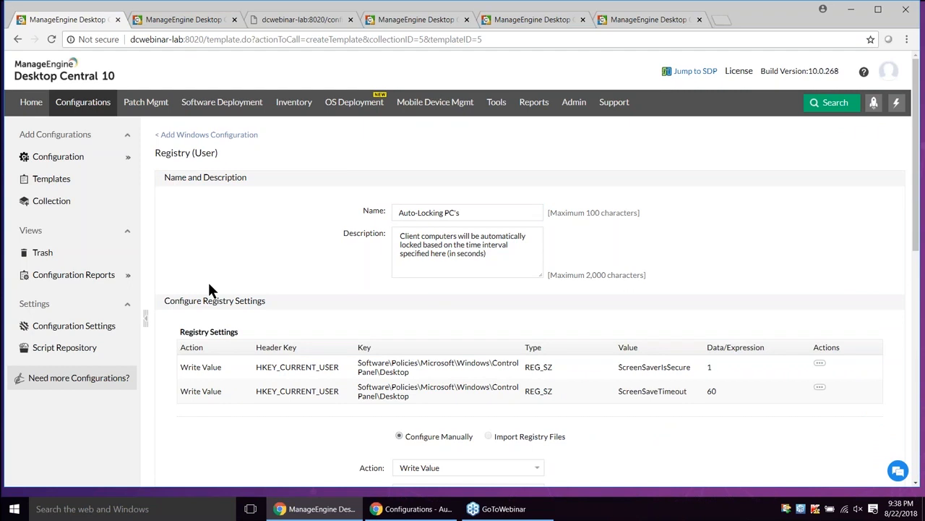
scroll(214, 293, "down", 1)
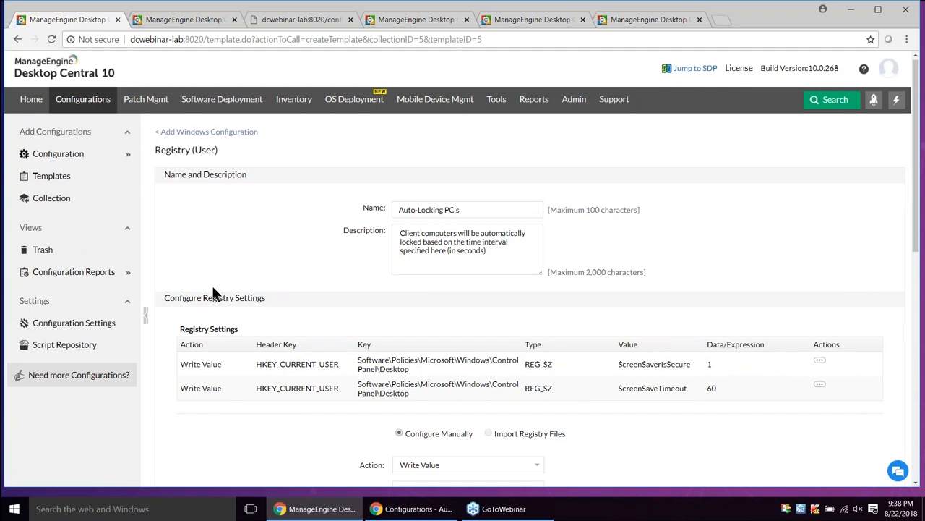
scroll(214, 293, "down", 7)
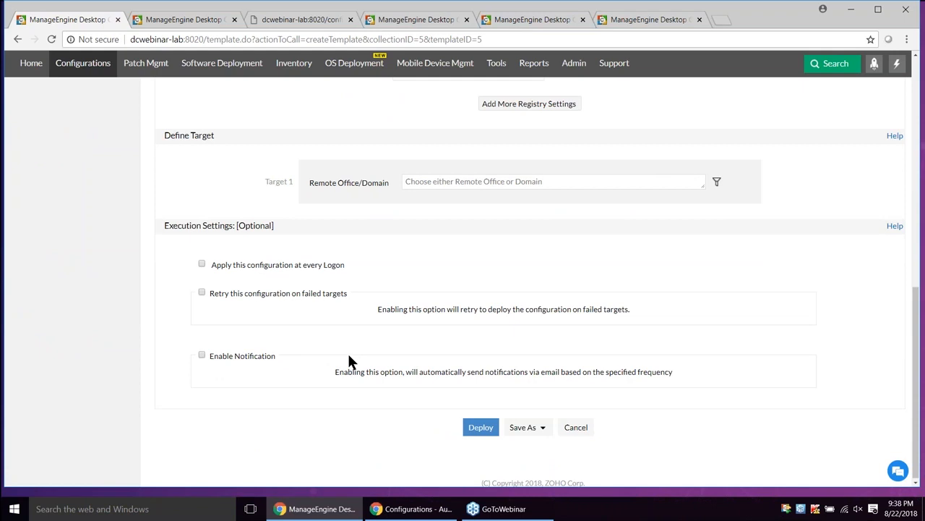
scroll(349, 360, "up", 3)
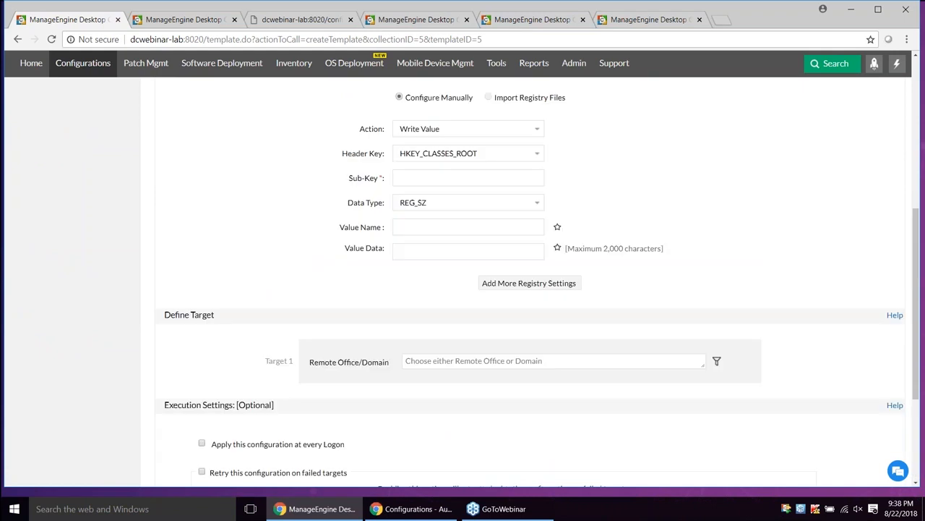
scroll(186, 356, "up", 5)
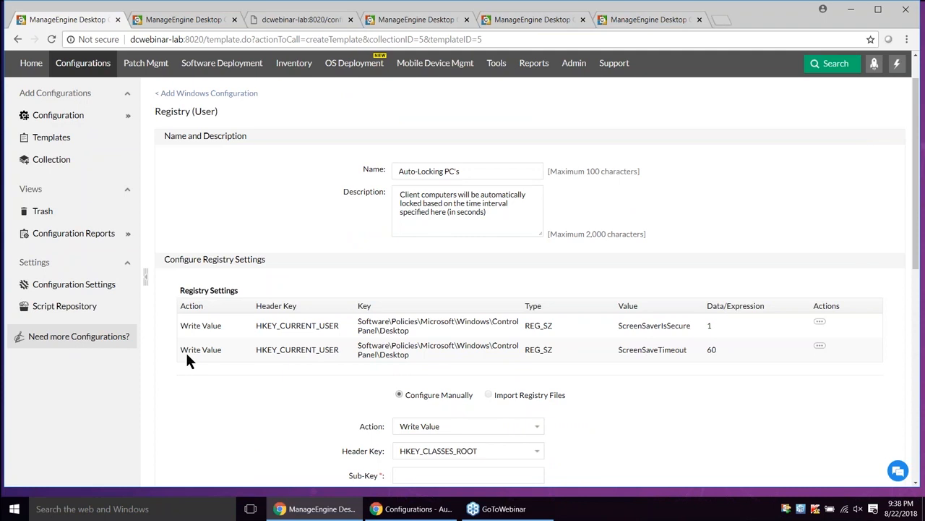
scroll(185, 350, "up", 1)
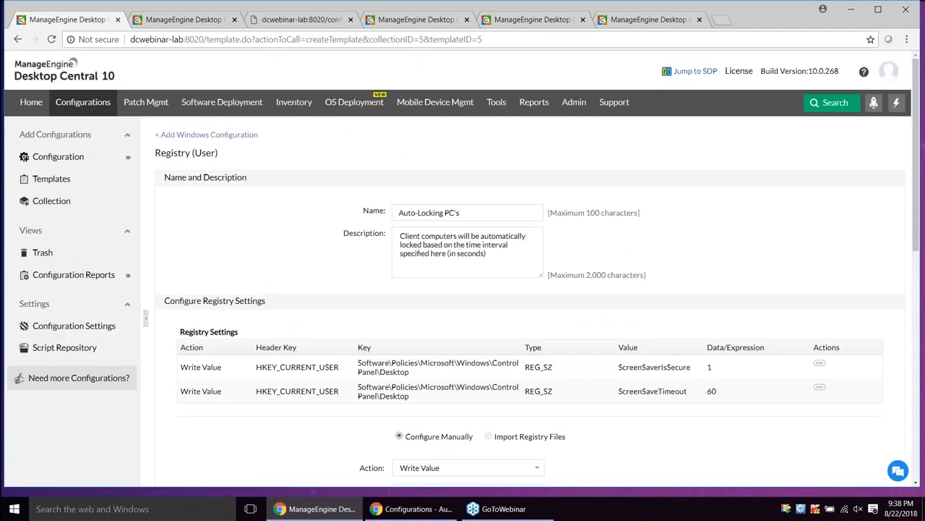
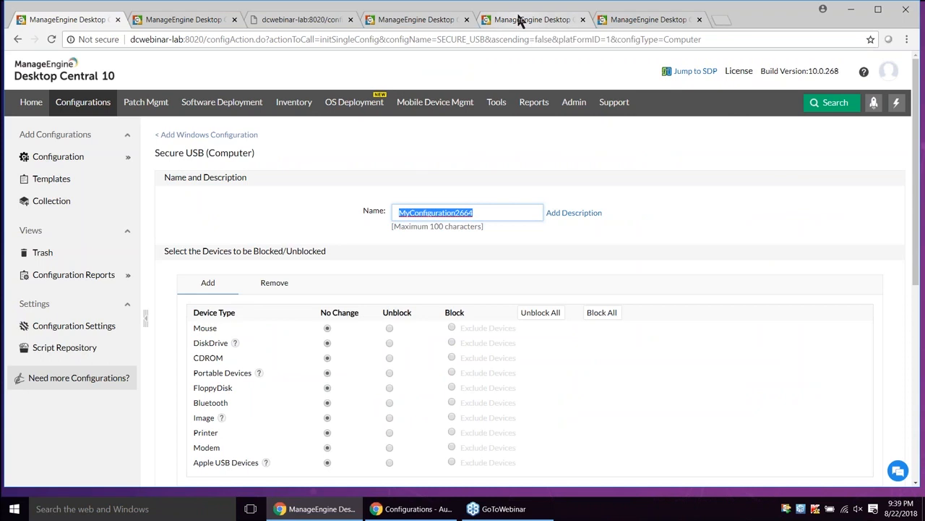
- Open the USB Block - Domain configuration for modification and examine its target and the device types that can be blocked or unblocked
left_click(520, 20)
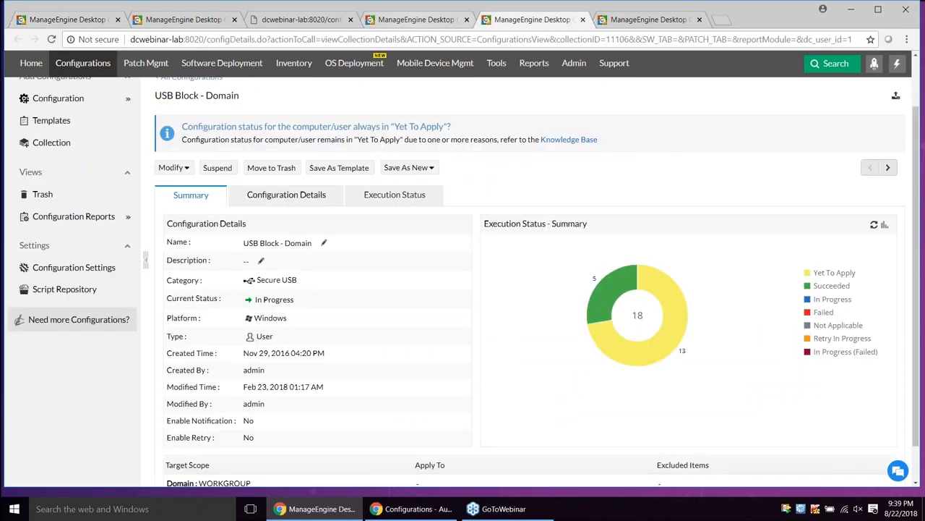
left_click(184, 169)
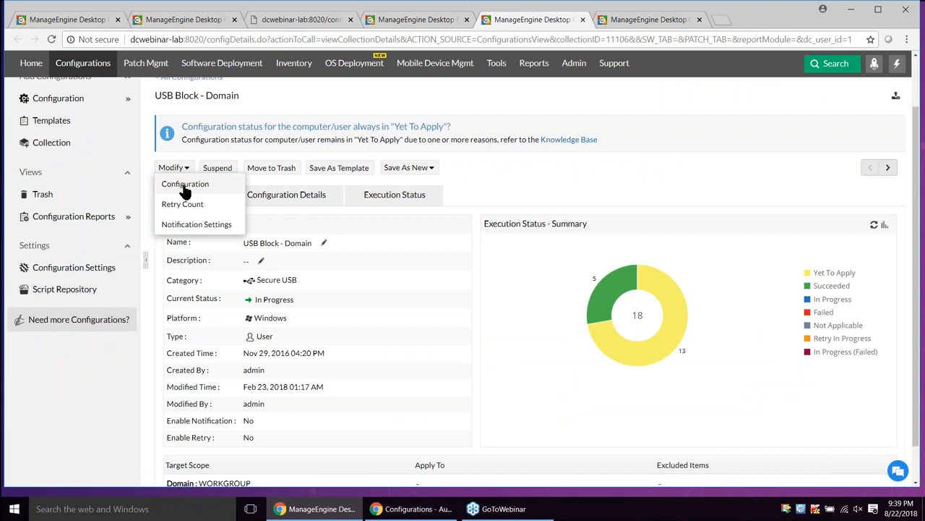
left_click(186, 185)
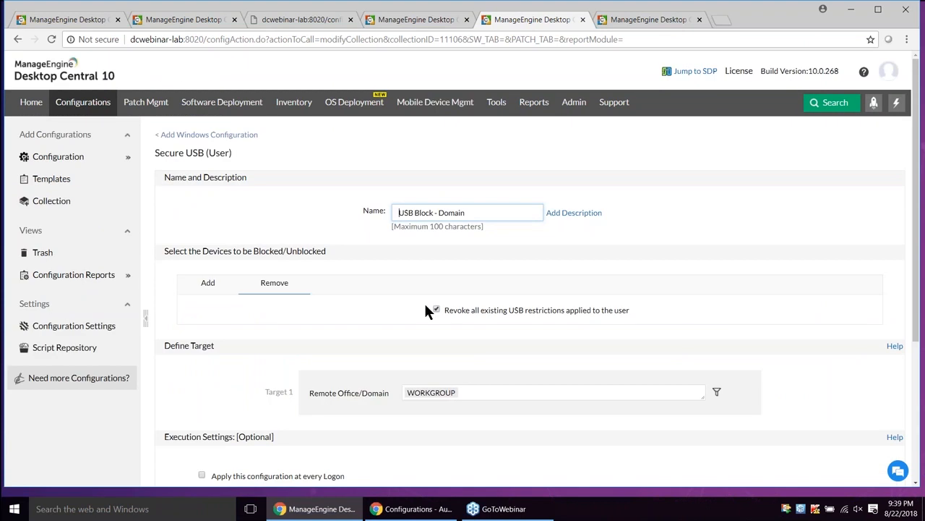
scroll(425, 309, "down", 2)
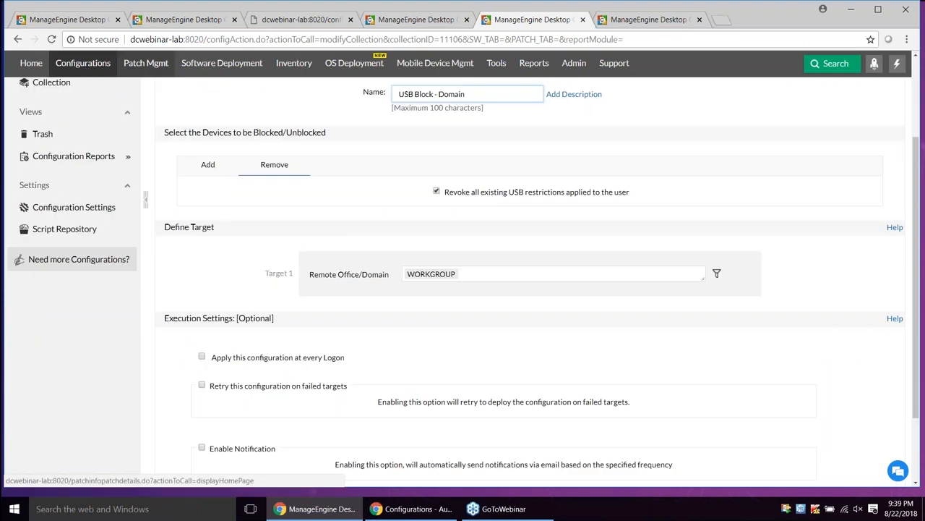
left_click(205, 166)
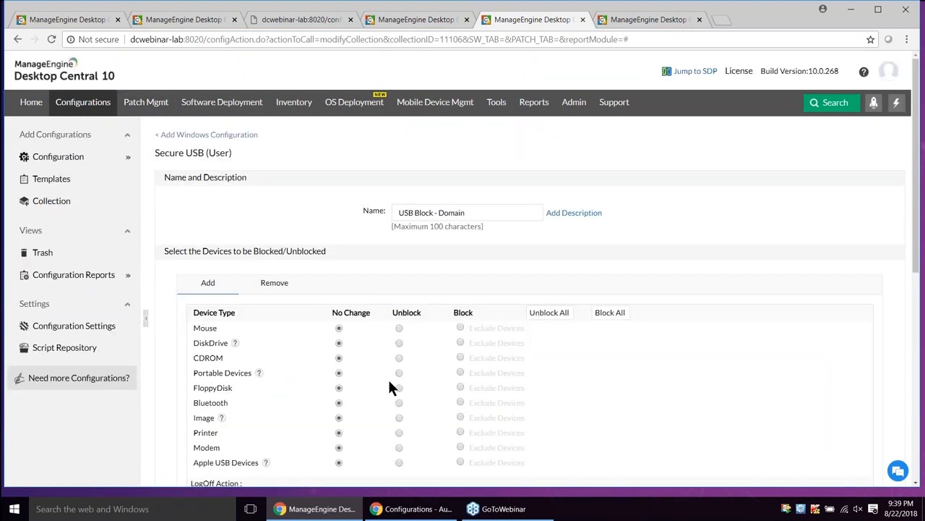
scroll(387, 377, "down", 1)
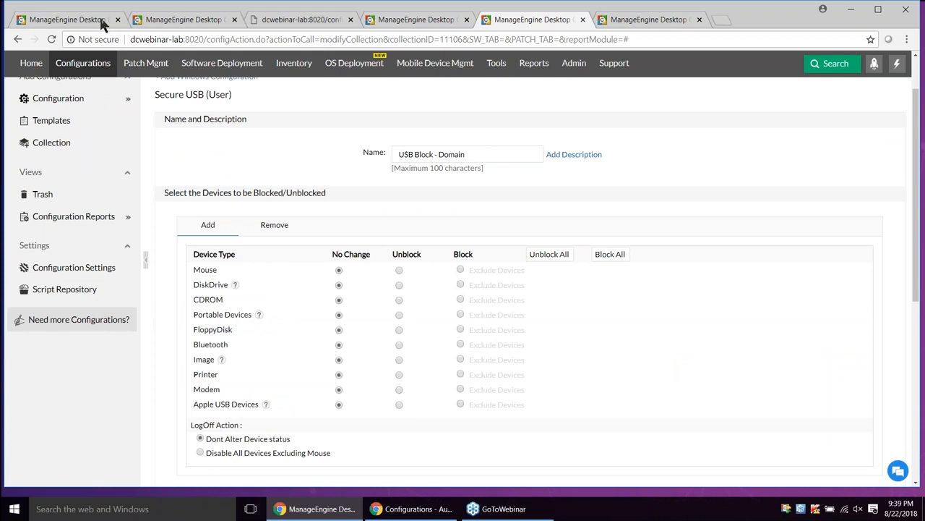
- Return to the new Secure USB (Computer) configuration and set the DiskDrive device type to Block
left_click(65, 22)
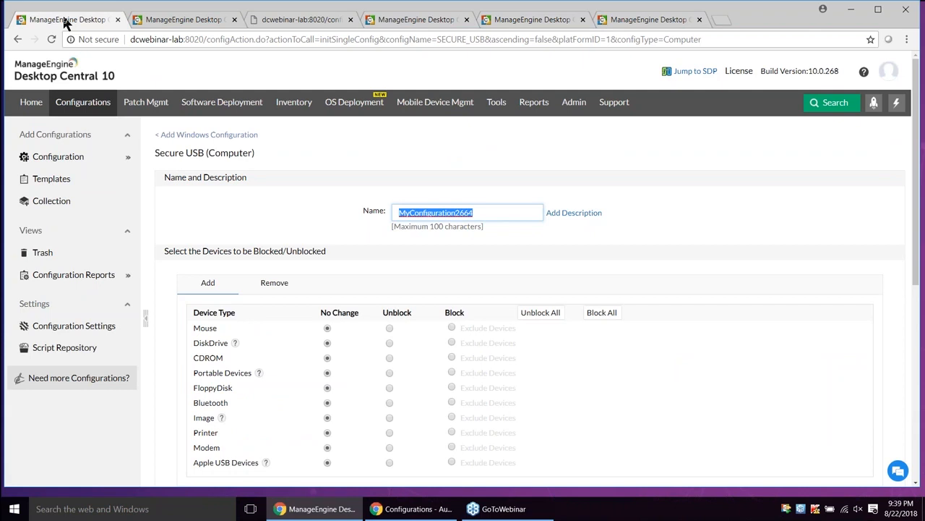
scroll(192, 253, "down", 3)
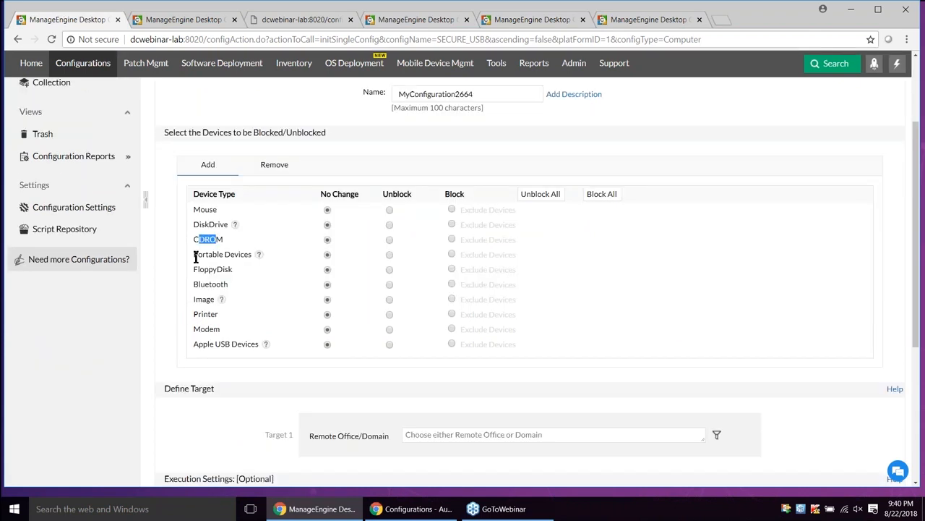
left_click_drag(198, 254, 211, 270)
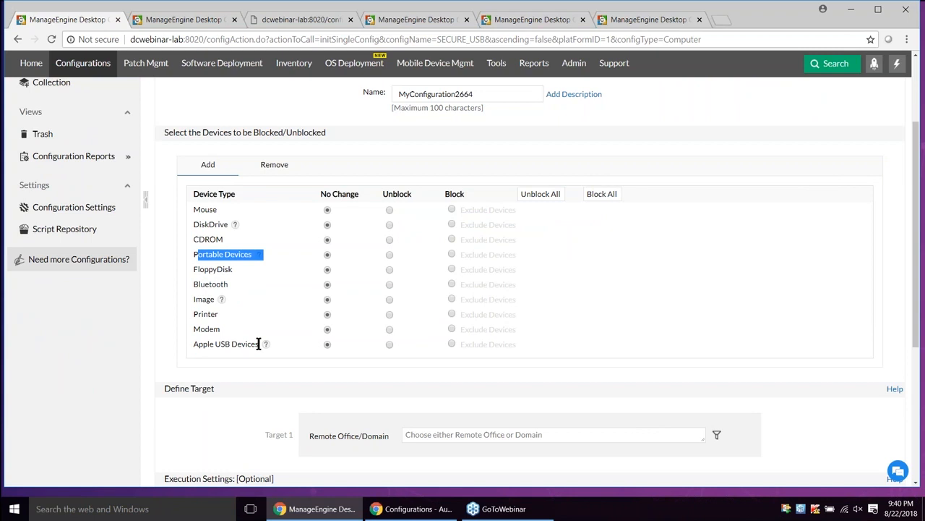
left_click(307, 226)
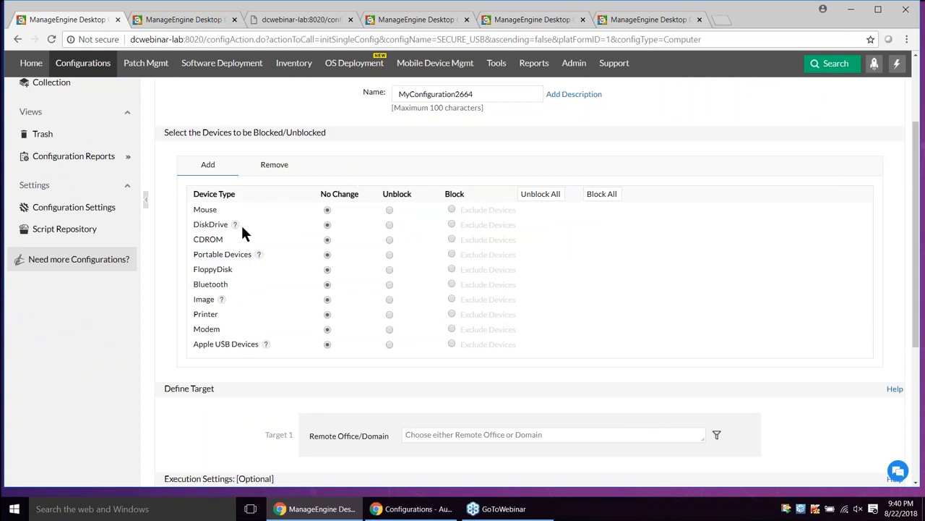
left_click(451, 224)
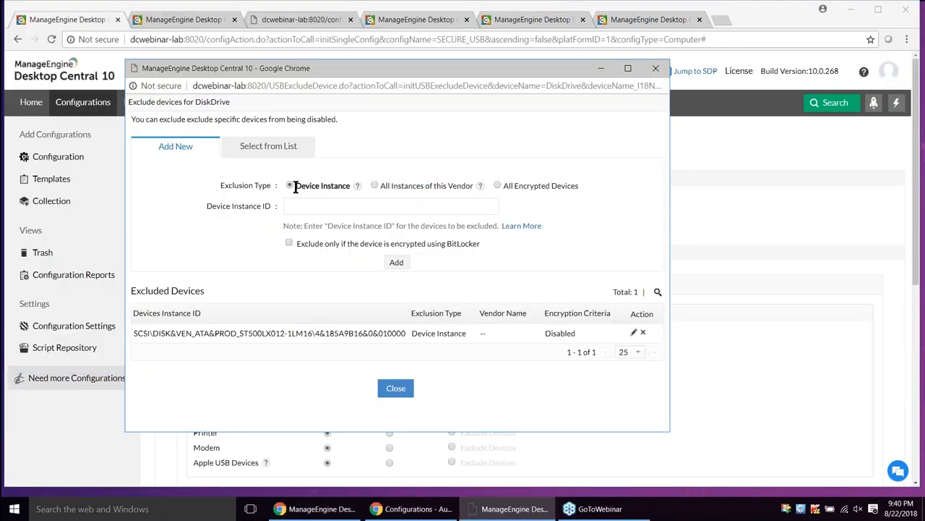
- Review the DiskDrive exclusion types Device Instance, All Instances of this Vendor and All Encrypted Devices, and close the exclusion window without adding a device
left_click_drag(296, 185, 352, 186)
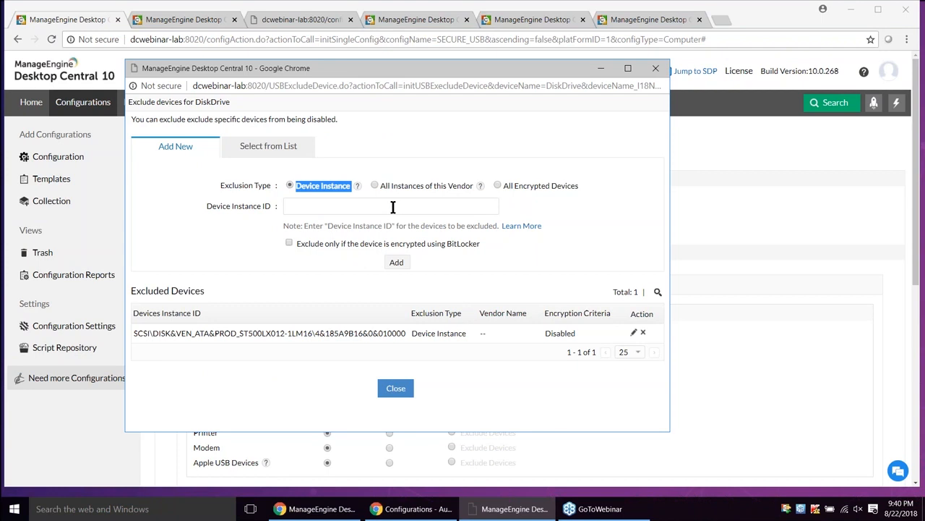
mouse_move(383, 186)
left_mouse_down()
mouse_move(467, 196)
mouse_move(376, 190)
left_mouse_up()
left_click(374, 185)
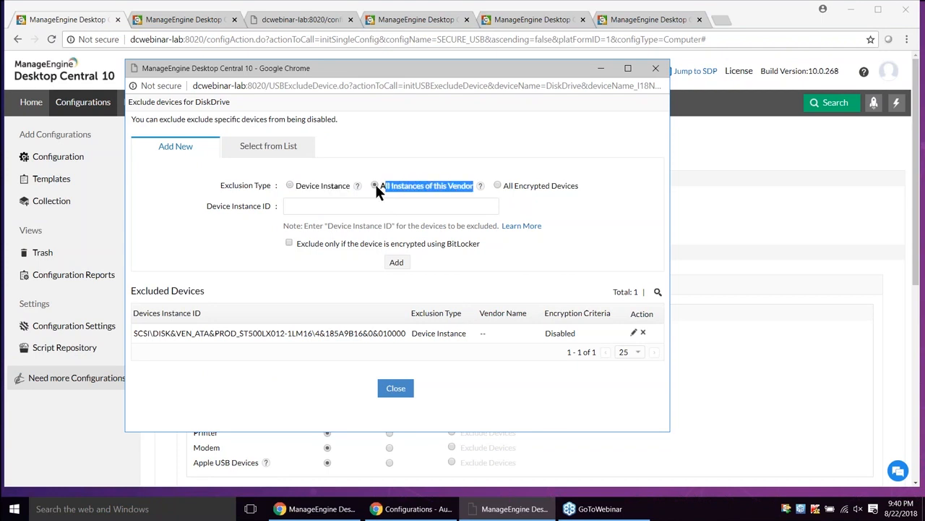
left_click(496, 187)
left_click_drag(504, 186, 590, 194)
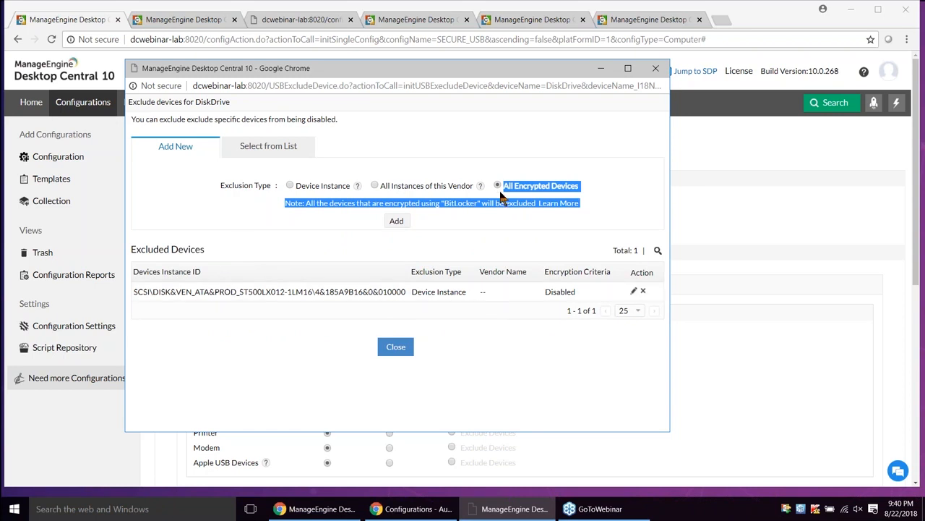
left_click(395, 347)
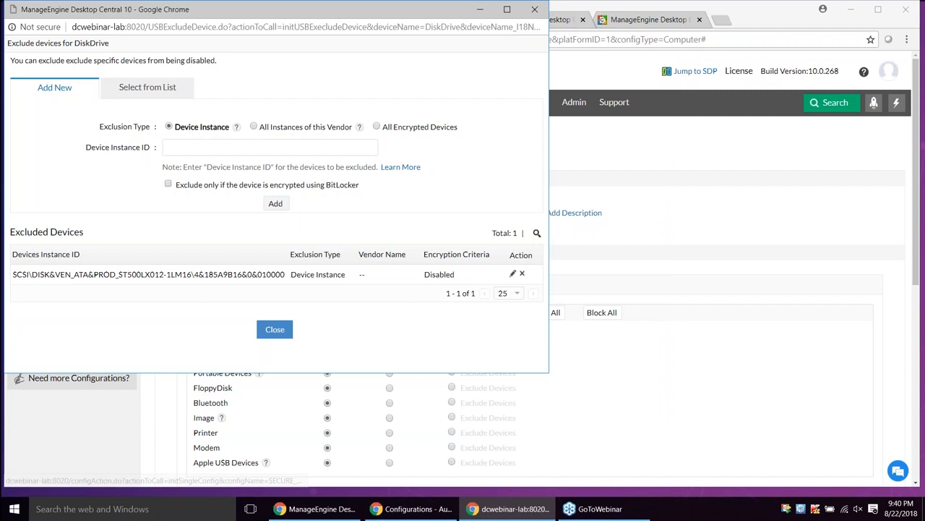
left_click(275, 329)
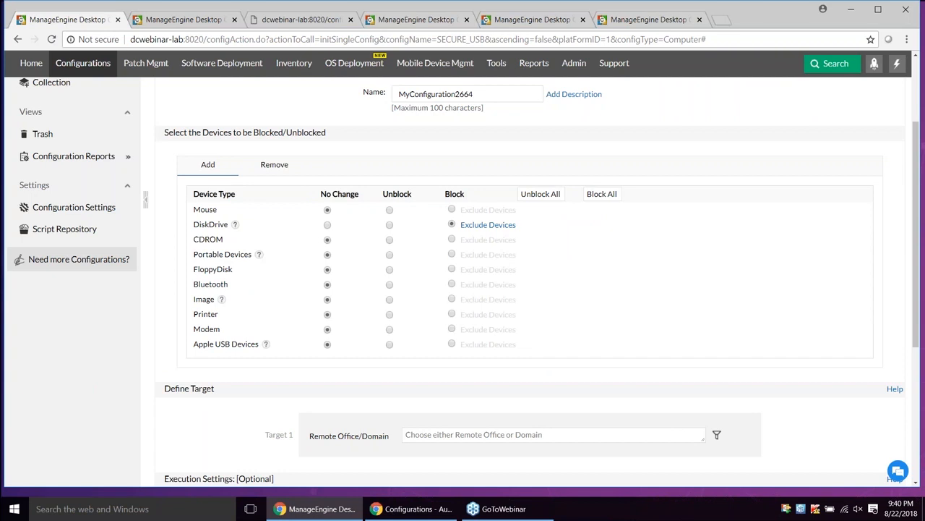
- Select the ZOHOCORP, PATCHTEST and linuxosgroup domains as Target 1 of the Secure USB configuration
left_click(451, 435)
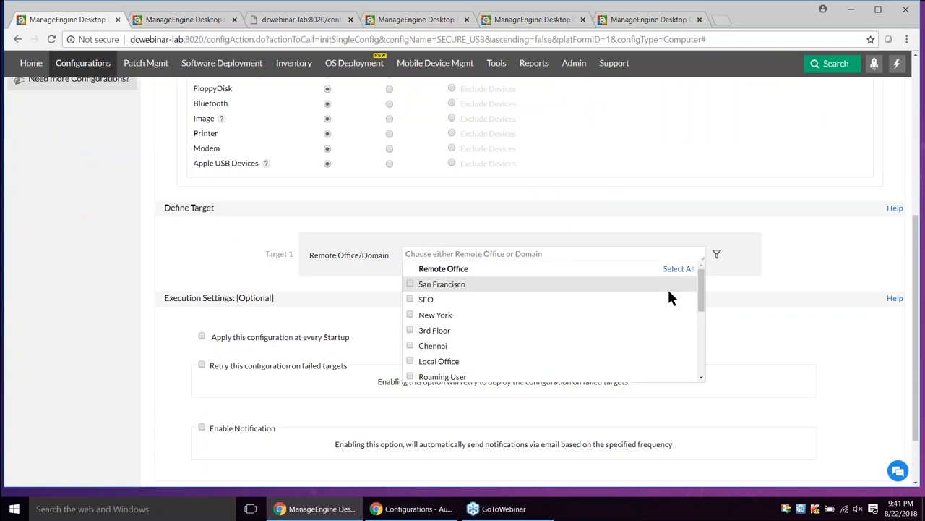
scroll(607, 309, "down", 1)
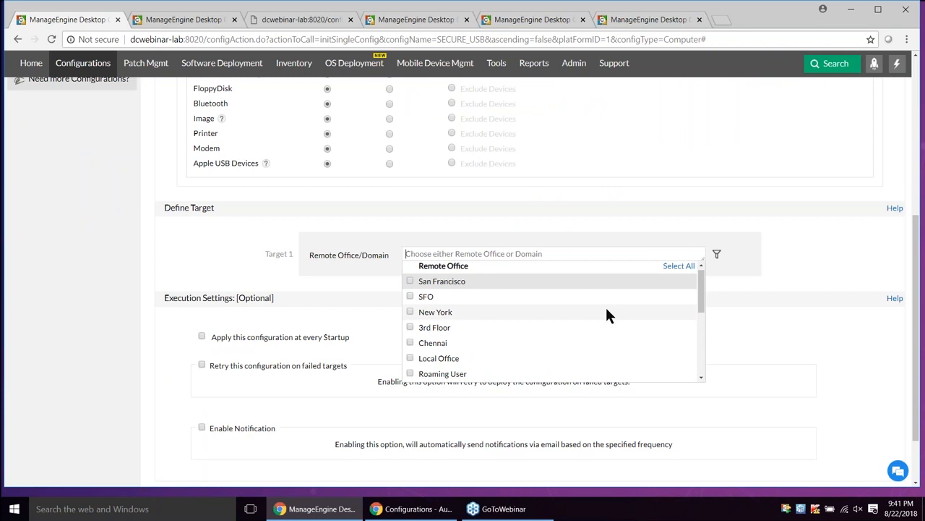
scroll(606, 314, "down", 3)
scroll(429, 353, "down", 2)
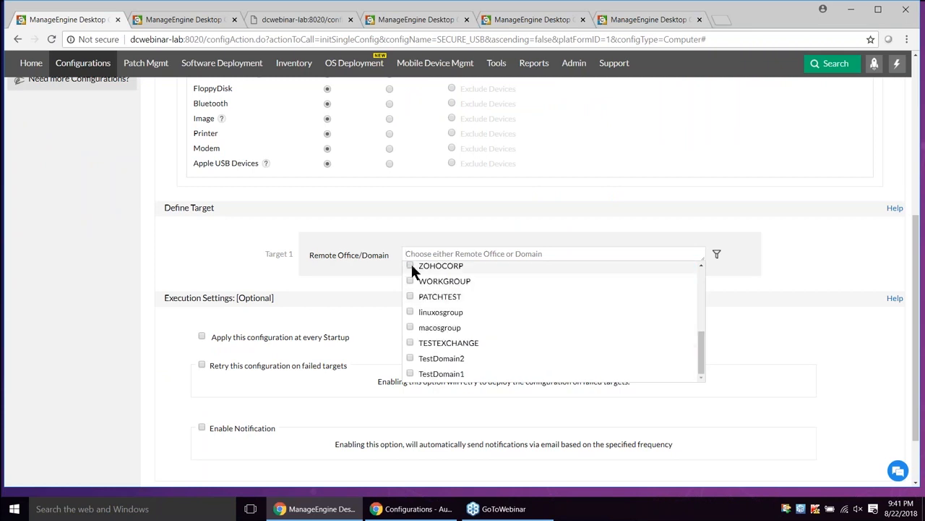
left_click(410, 266)
left_click(410, 297)
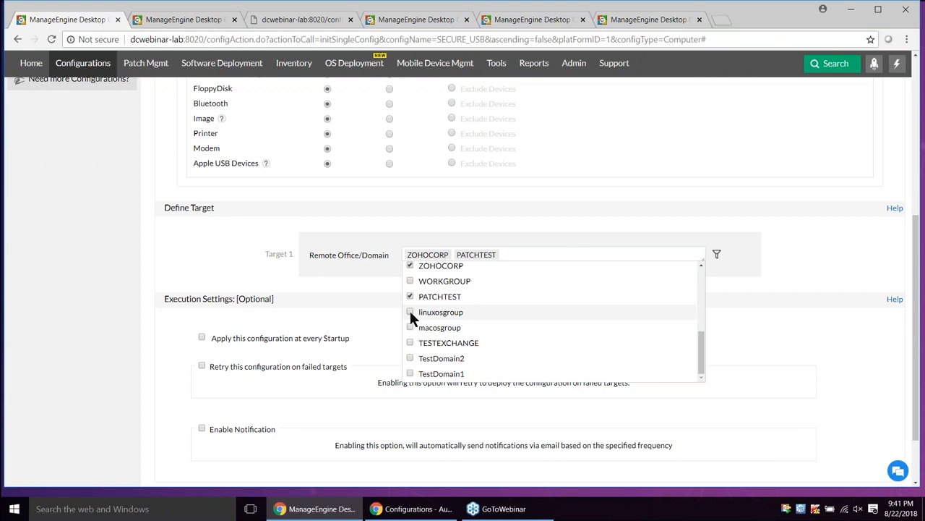
left_click(410, 311)
left_click(726, 255)
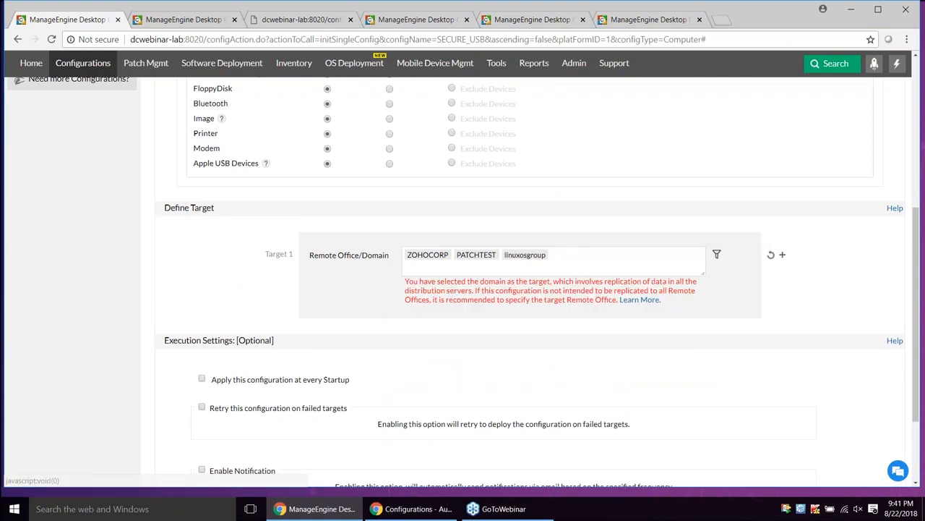
scroll(475, 231, "up", 2)
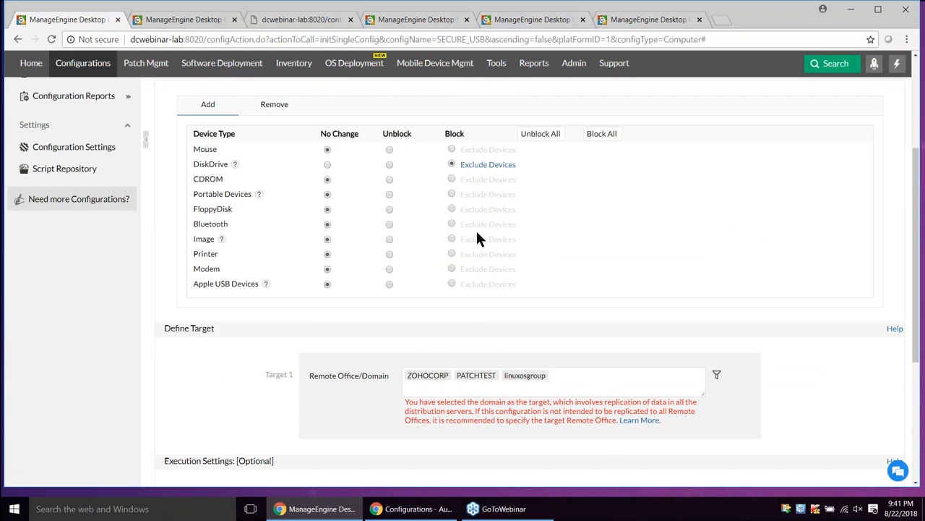
- Show the filter and exclusion options for Target 1 and review the criteria available for excluding targets
left_click(717, 376)
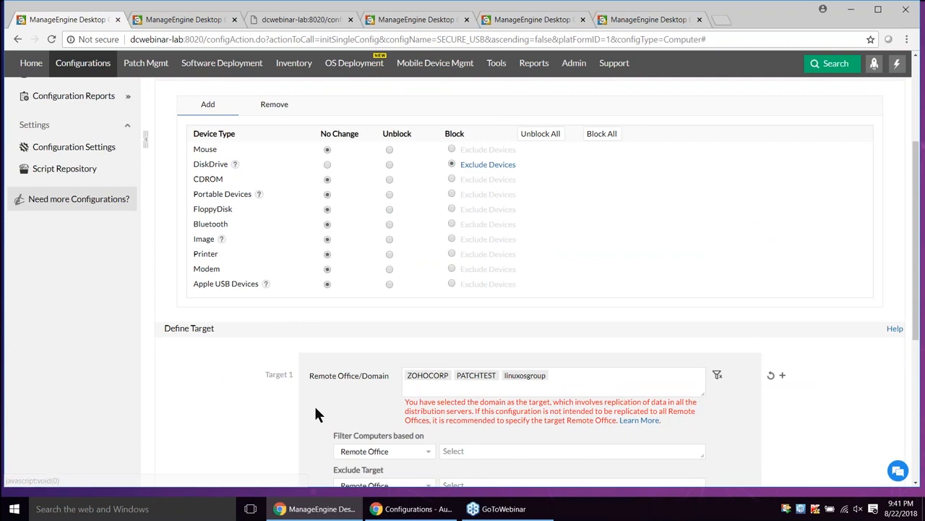
scroll(314, 405, "down", 1)
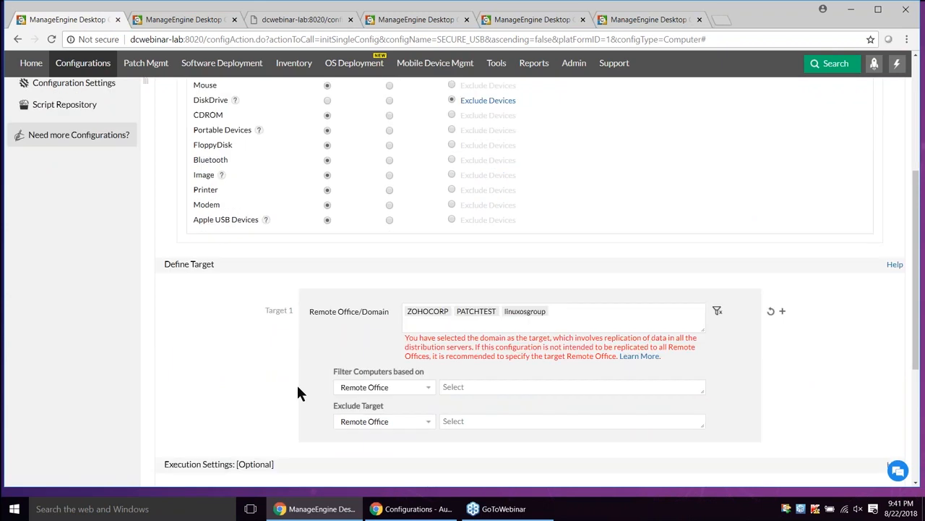
scroll(298, 386, "down", 2)
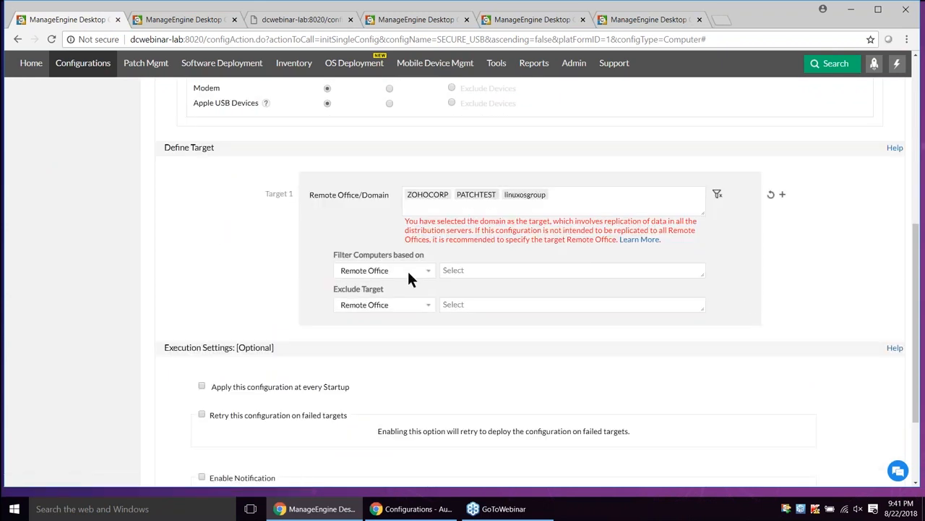
left_click(419, 308)
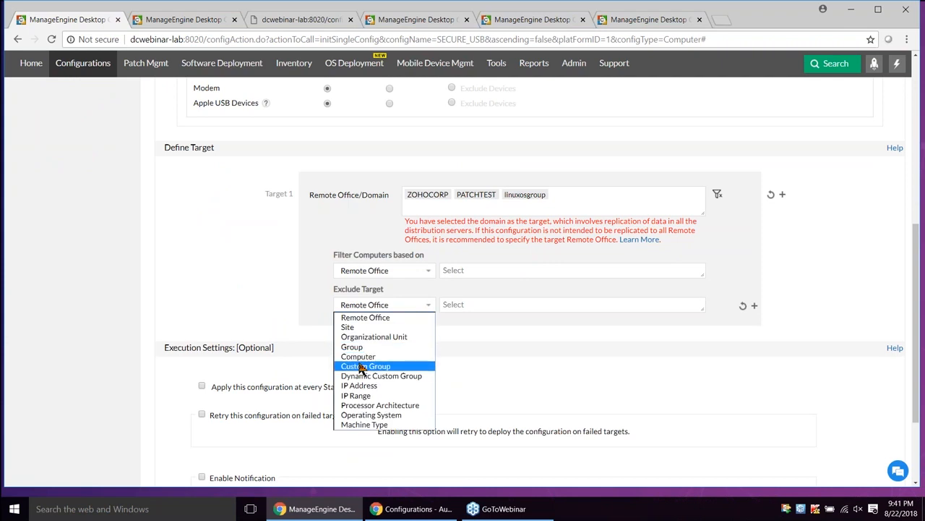
left_click(154, 210)
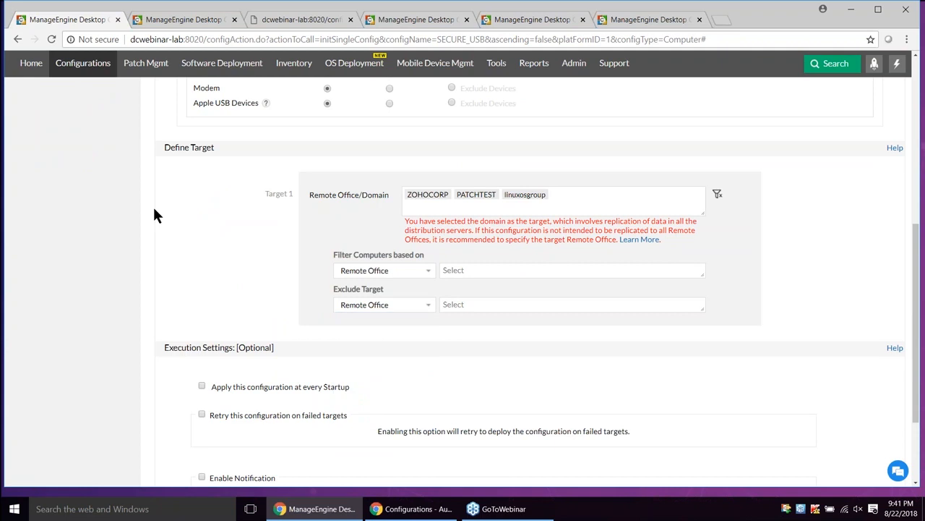
- Switch to the Create New Group page and name the static custom group "manager"
left_click(183, 22)
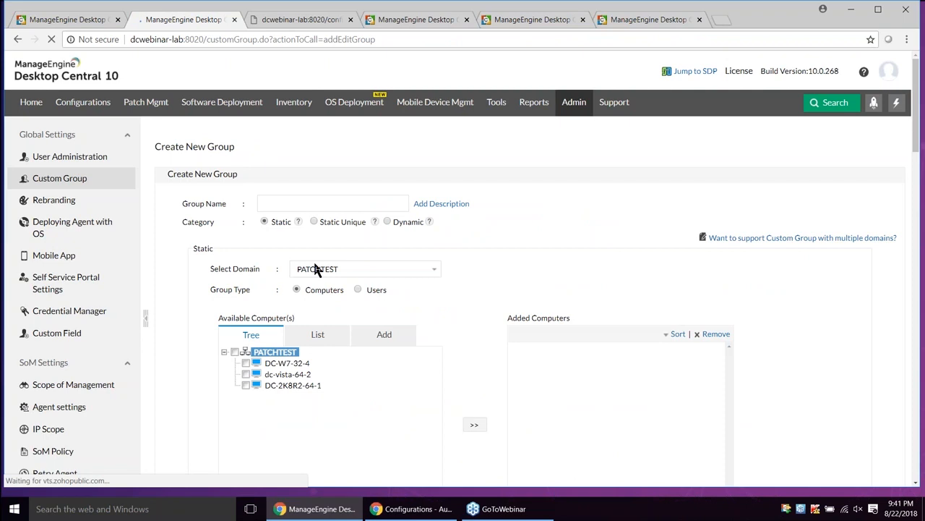
left_click(333, 204)
type("manager")
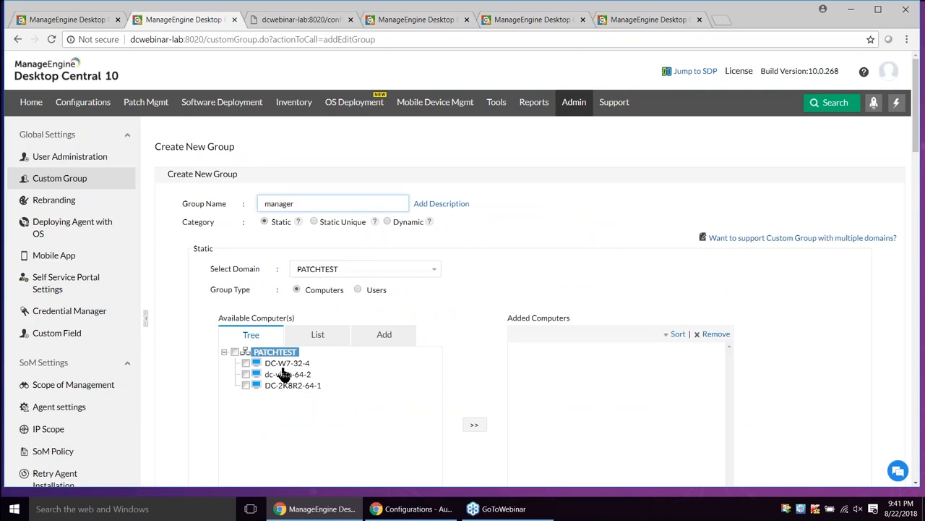
- Add the computer dc-vista-64-2 from the PATCHTEST domain to the custom group
left_click(283, 365)
left_click(286, 376)
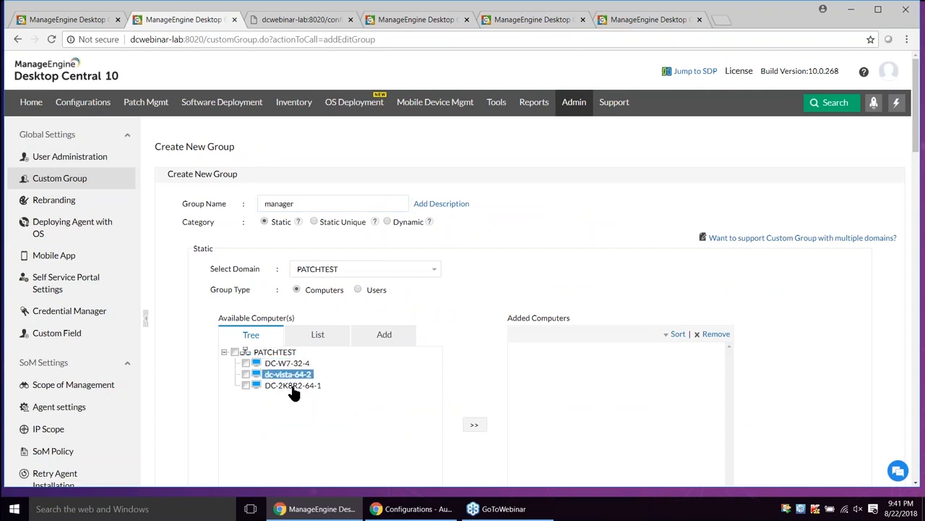
left_click(474, 424)
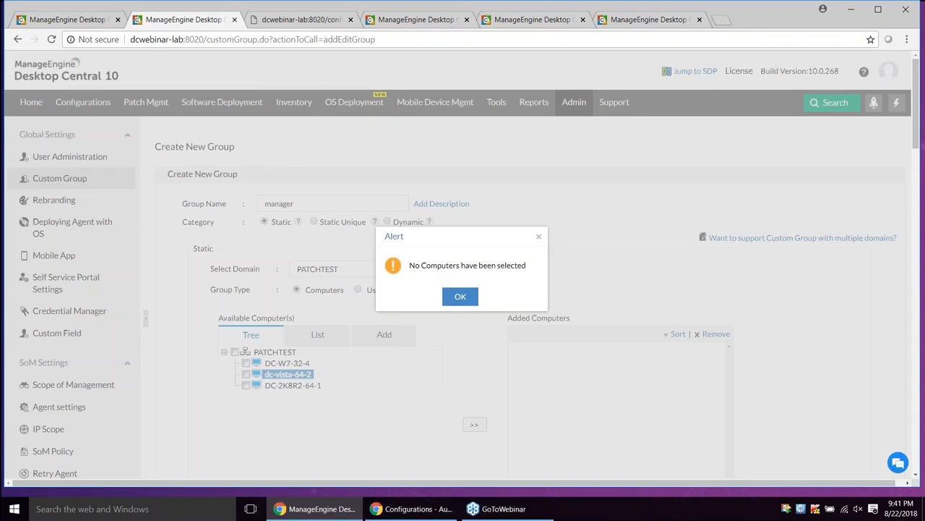
left_click(460, 296)
left_click(245, 374)
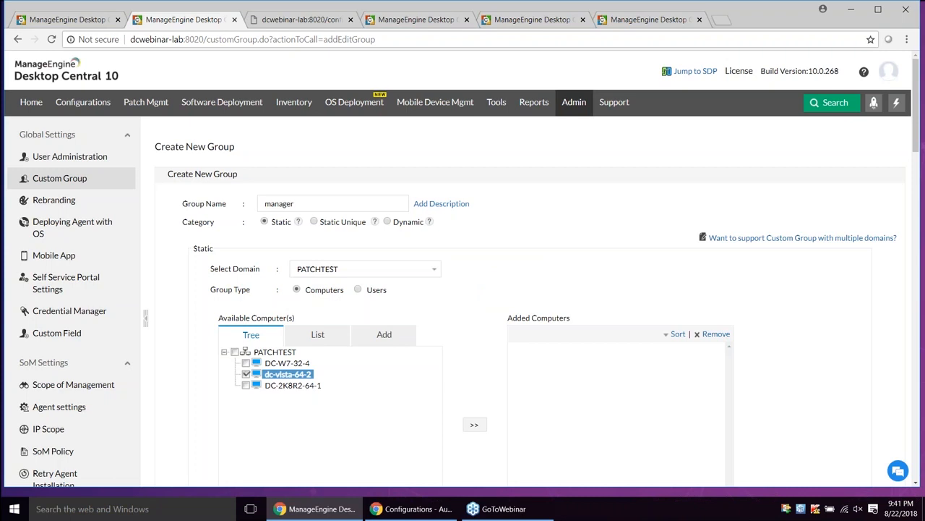
left_click(474, 425)
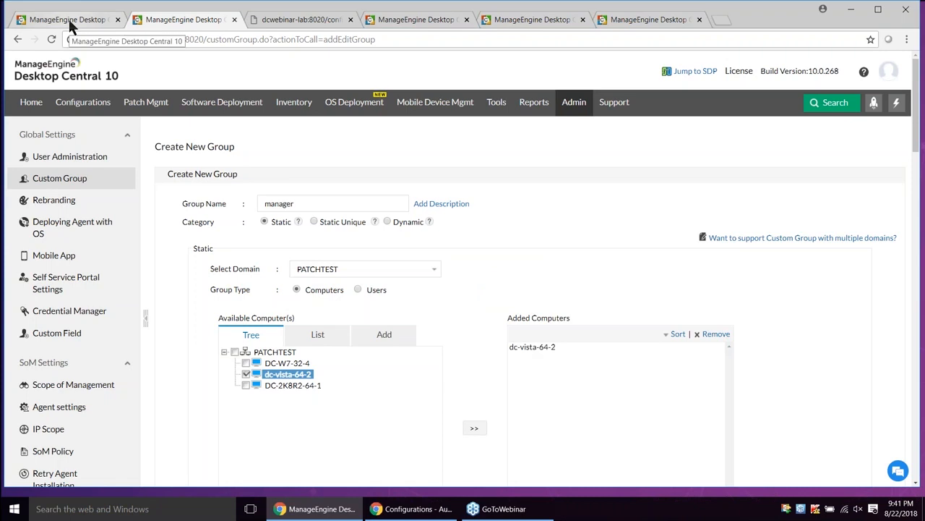
- Return to the Secure USB configuration and exclude the custom group Manager from the target
left_click(71, 21)
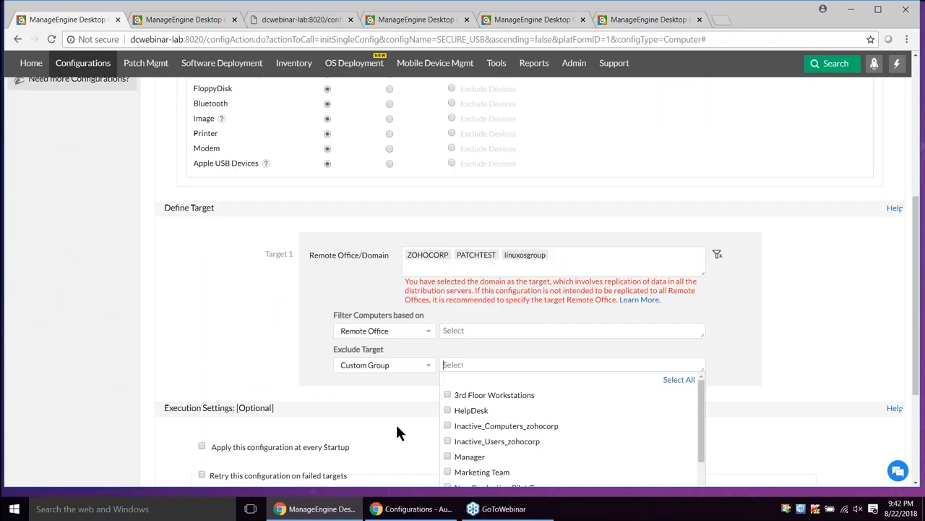
scroll(454, 427, "down", 1)
left_click(453, 426)
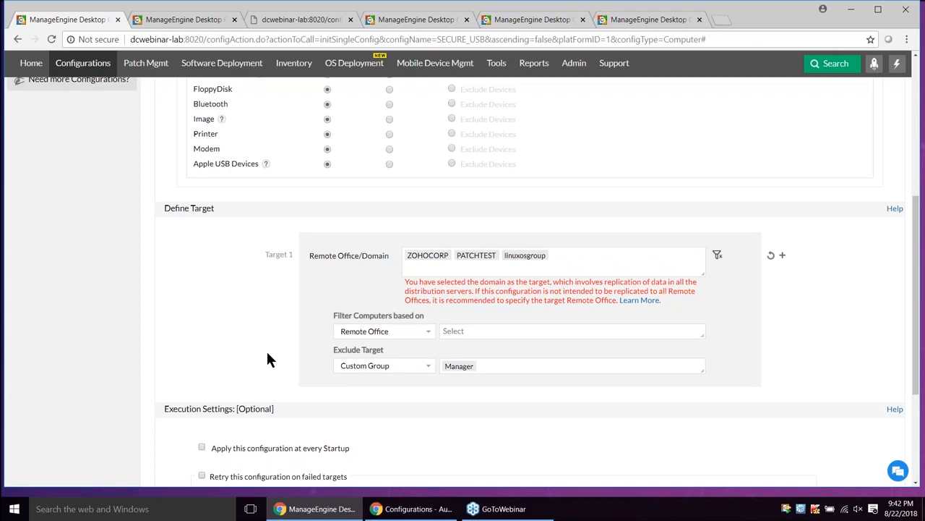
- Open the device exclusion window for DiskDrive and close it without adding a device
scroll(266, 359, "up", 3)
left_click(490, 228)
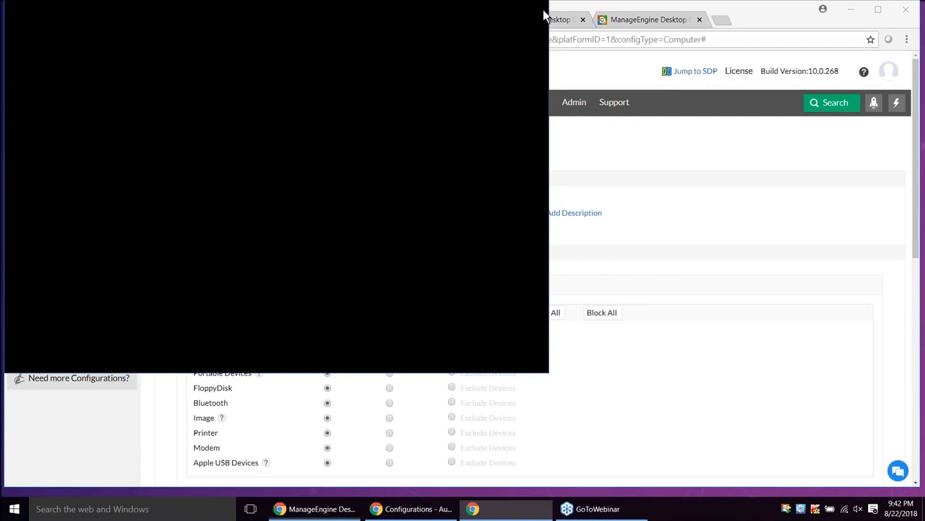
left_click(543, 9)
- Enable applying the configuration at every startup, retrying it on failed targets, and notification in the execution settings
scroll(474, 172, "down", 3)
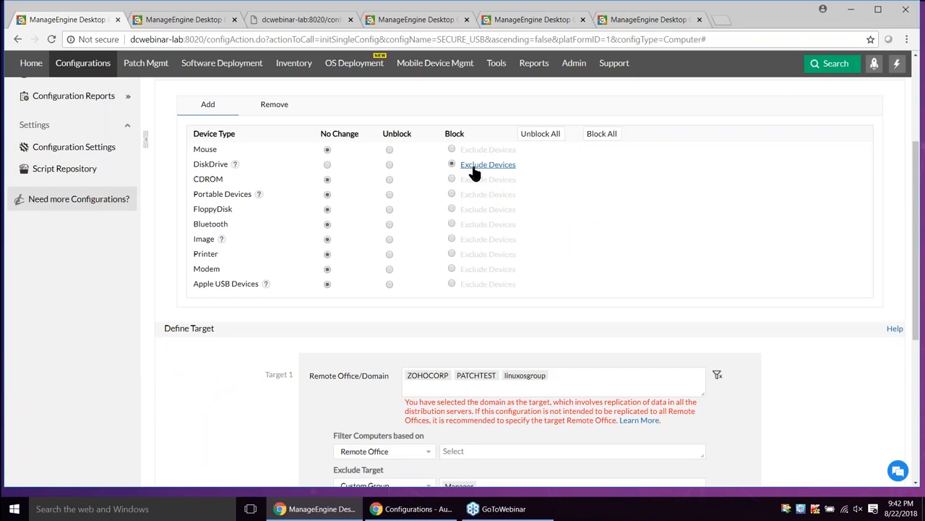
scroll(475, 172, "down", 5)
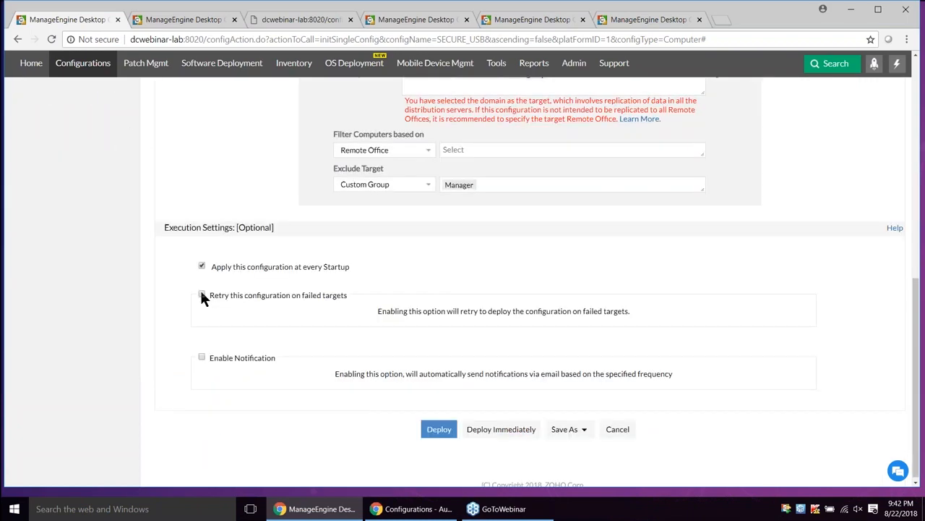
left_click(201, 292)
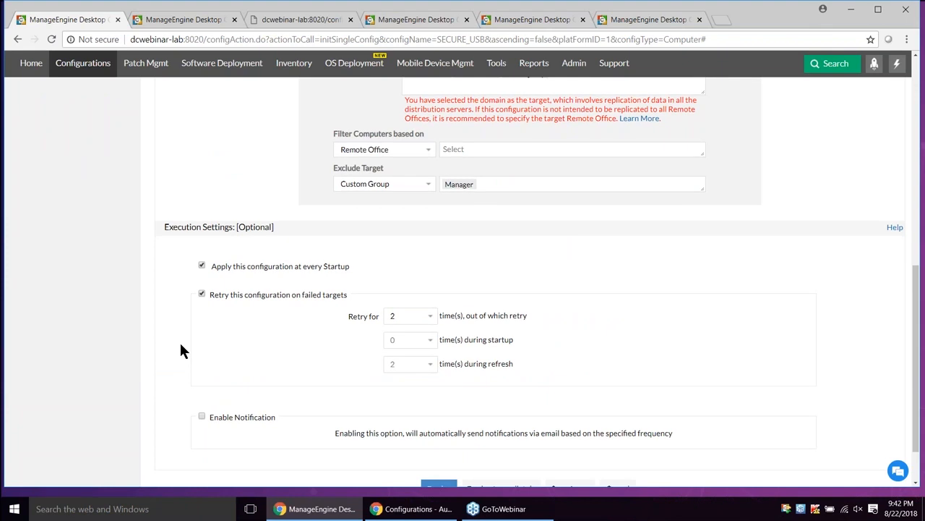
scroll(227, 355, "down", 2)
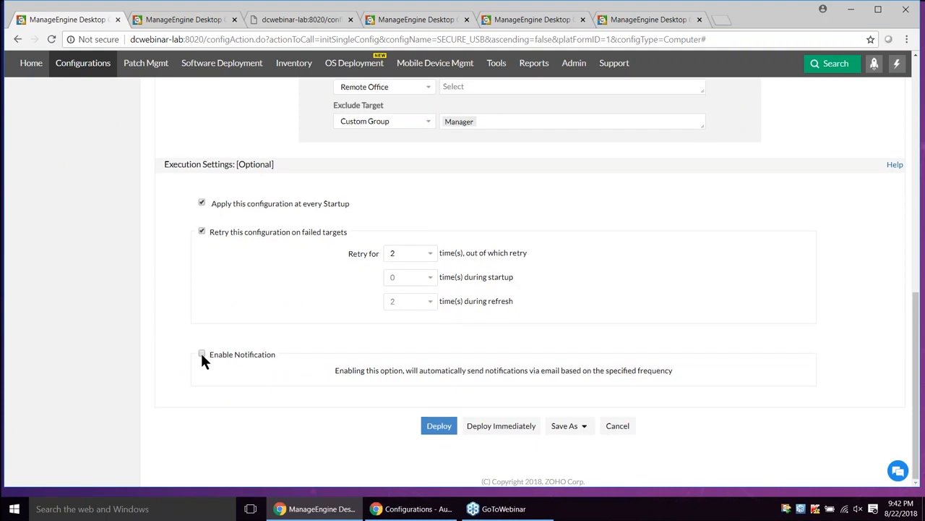
left_click(202, 355)
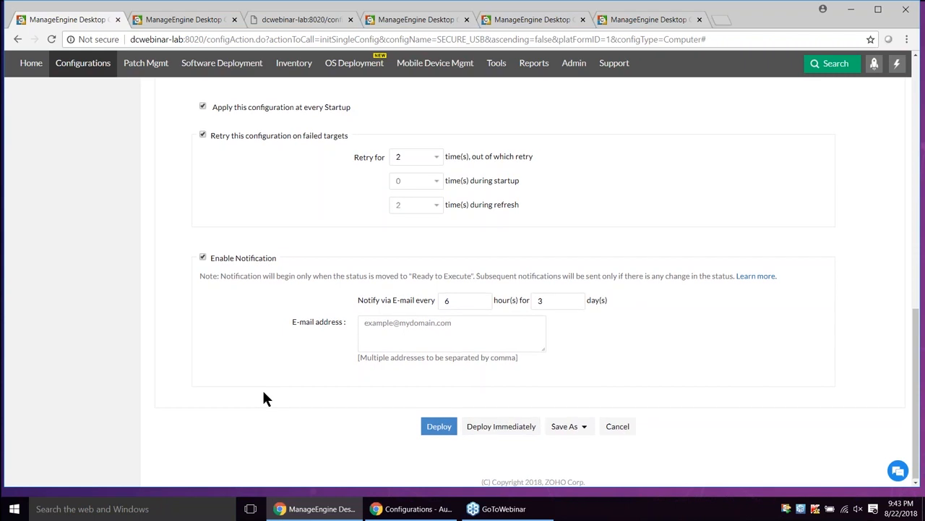
- Try the option to revoke all existing USB restrictions applied on the computer, and decline resetting the configuration
scroll(263, 394, "up", 8)
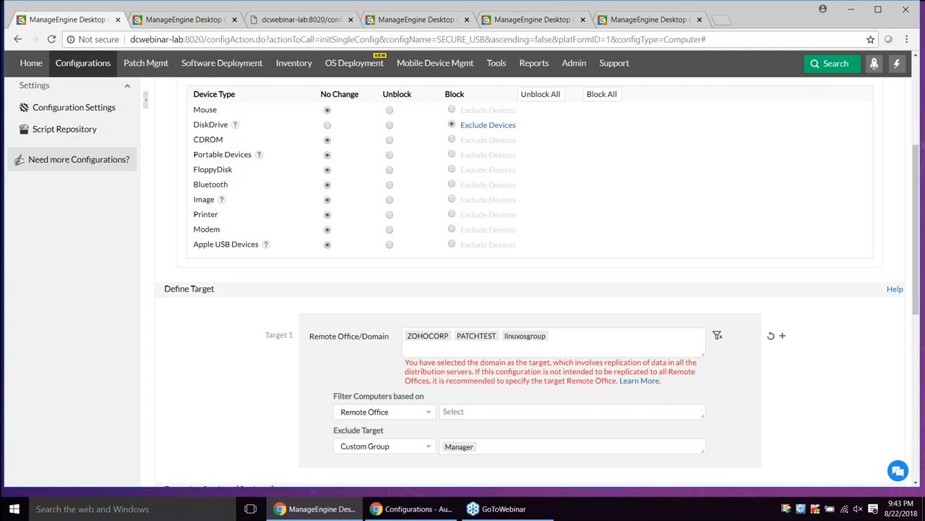
scroll(261, 375, "up", 2)
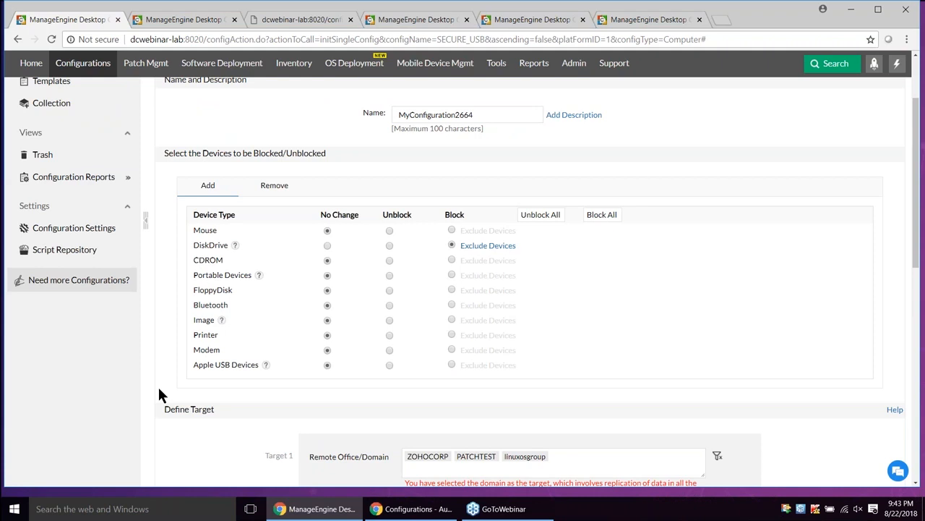
scroll(161, 394, "up", 1)
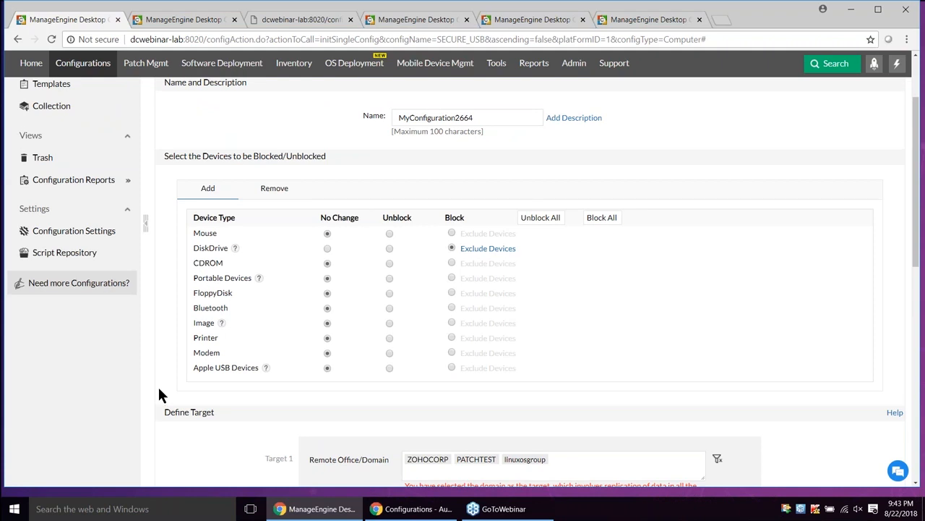
scroll(159, 389, "up", 1)
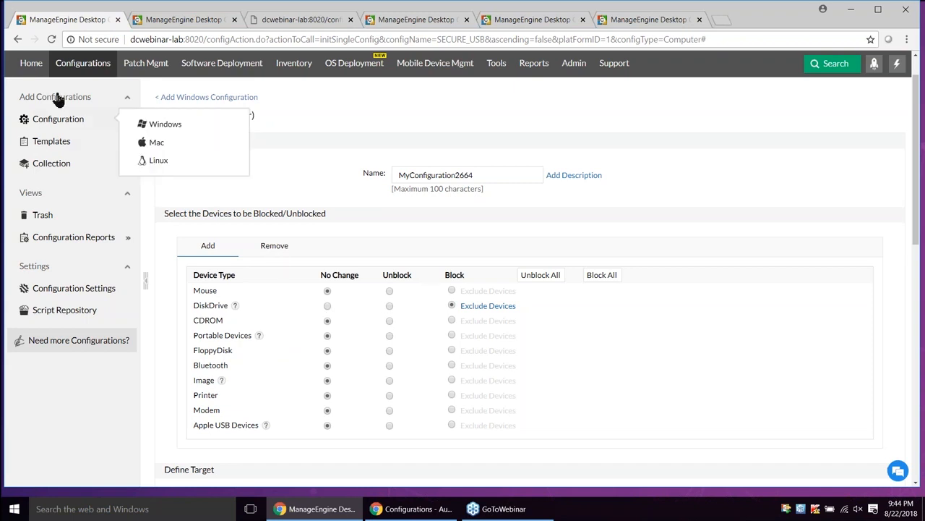
left_click(277, 247)
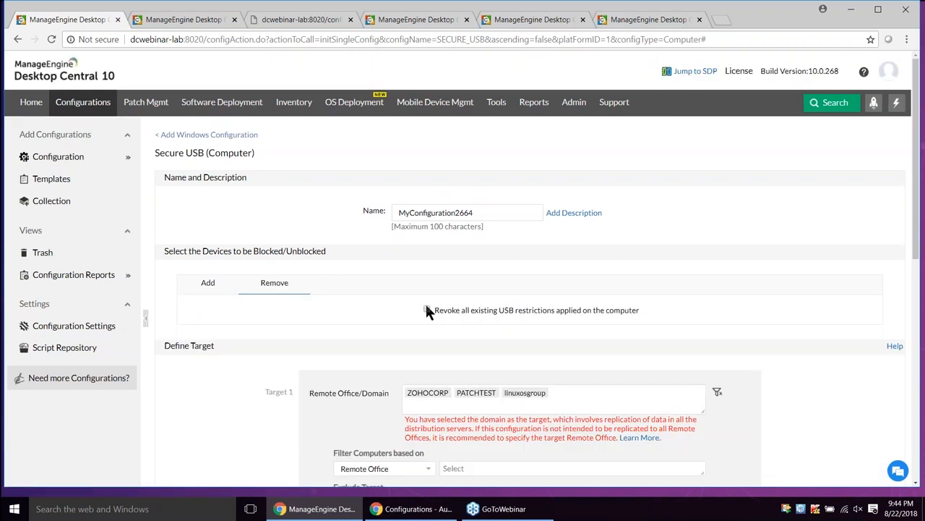
left_click(426, 310)
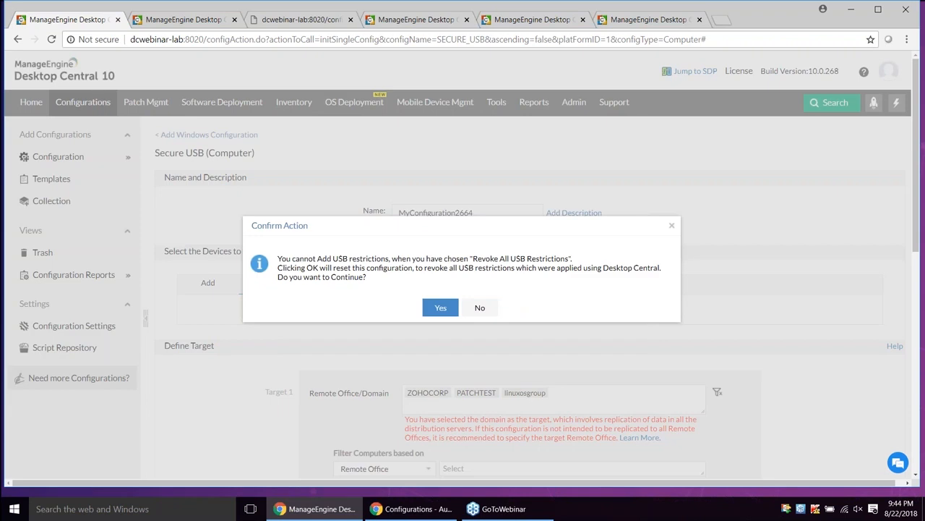
left_click(481, 309)
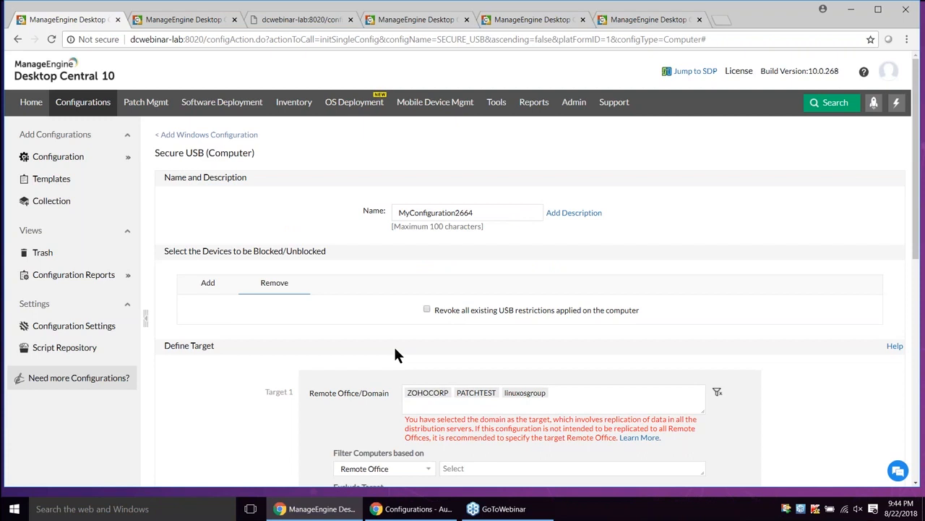
key("alt+Tab")
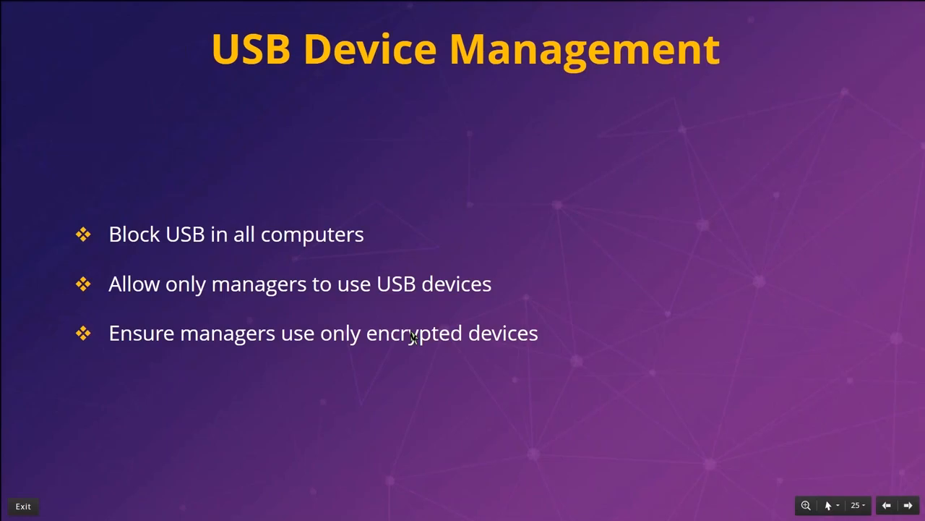
key("Right")
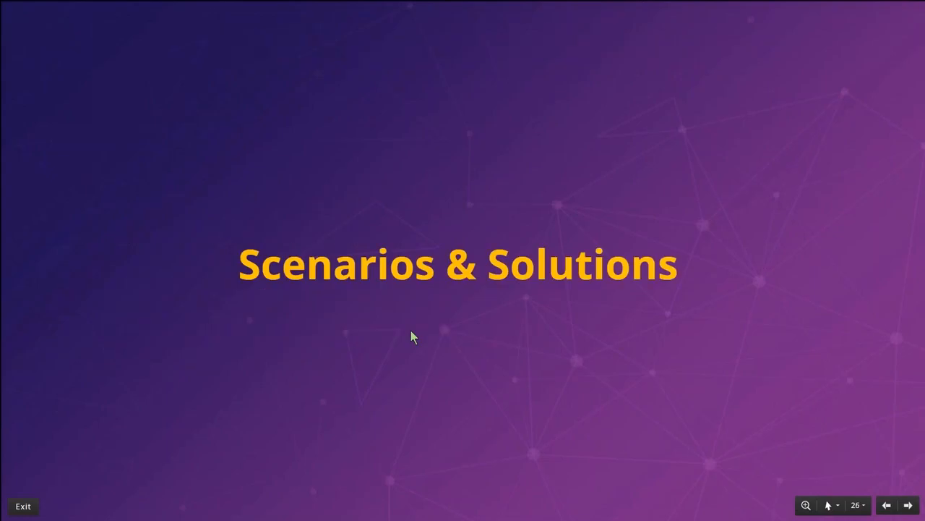
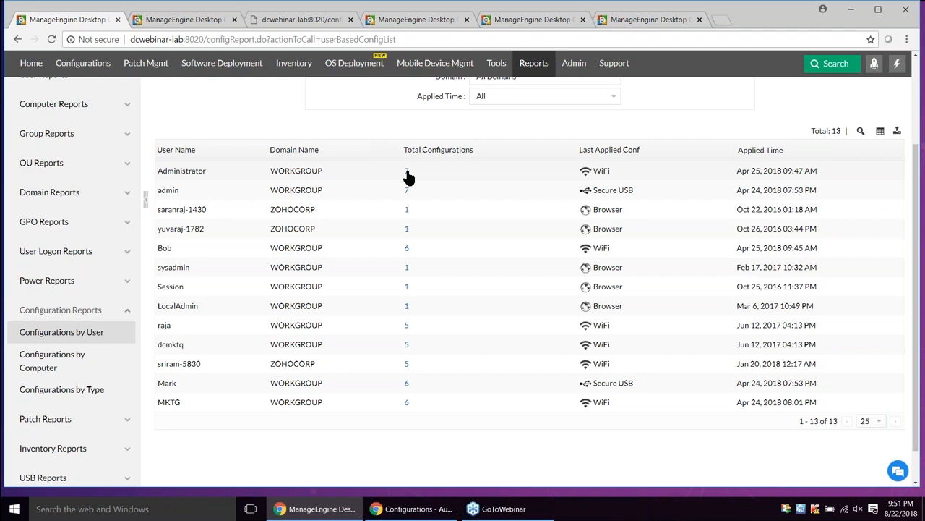
- Review the configurations applied to Administrator in the report by user, and open the details for dc-webinar in the report by computer
left_click(407, 173)
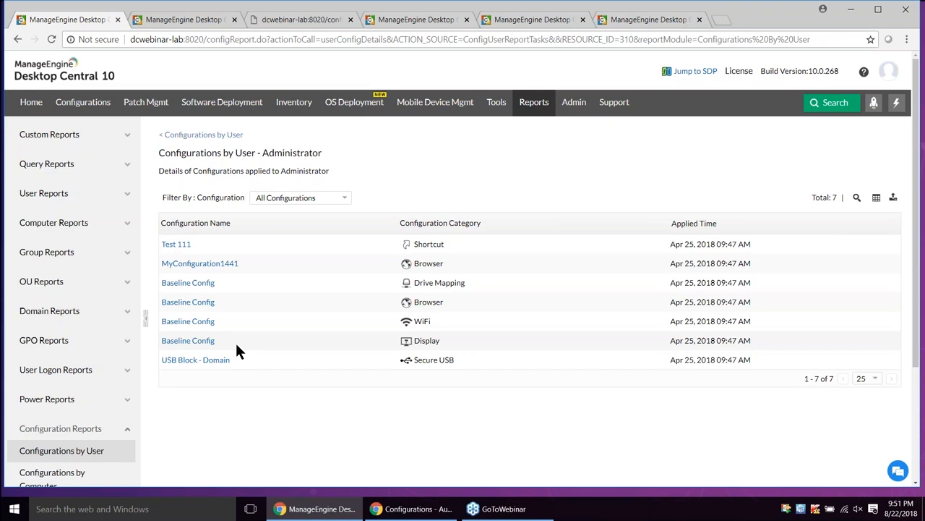
left_click(62, 469)
scroll(394, 172, "down", 3)
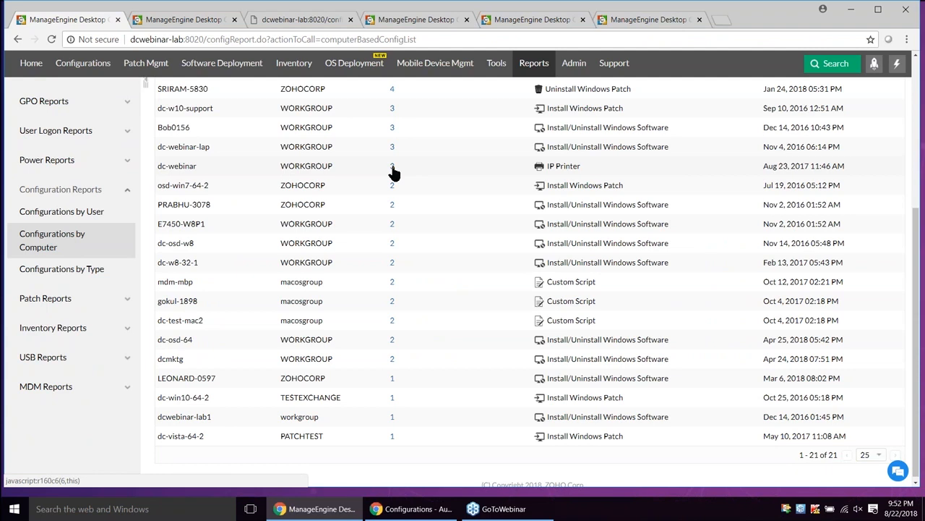
left_click(392, 170)
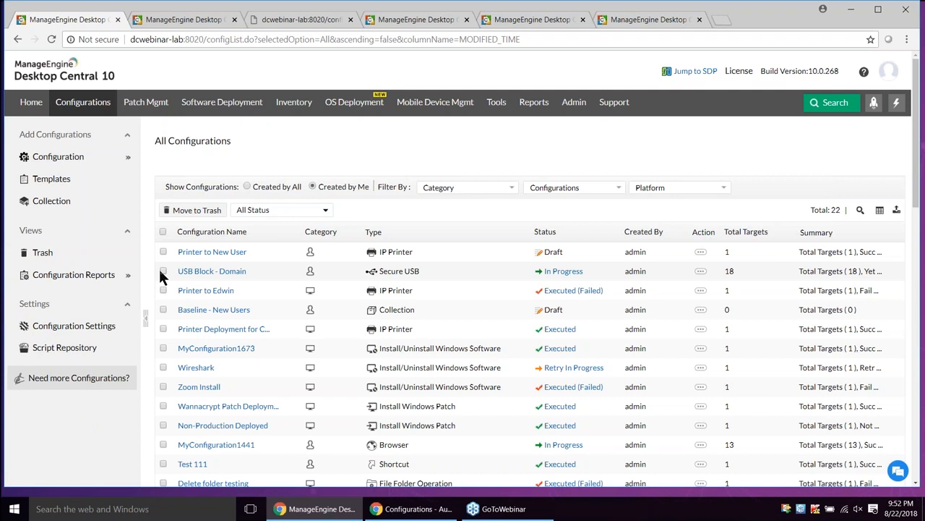
- Show the scenario slides, return to Desktop Central and examine the agent setting that restricts users from stopping the agent service
key("alt+Tab")
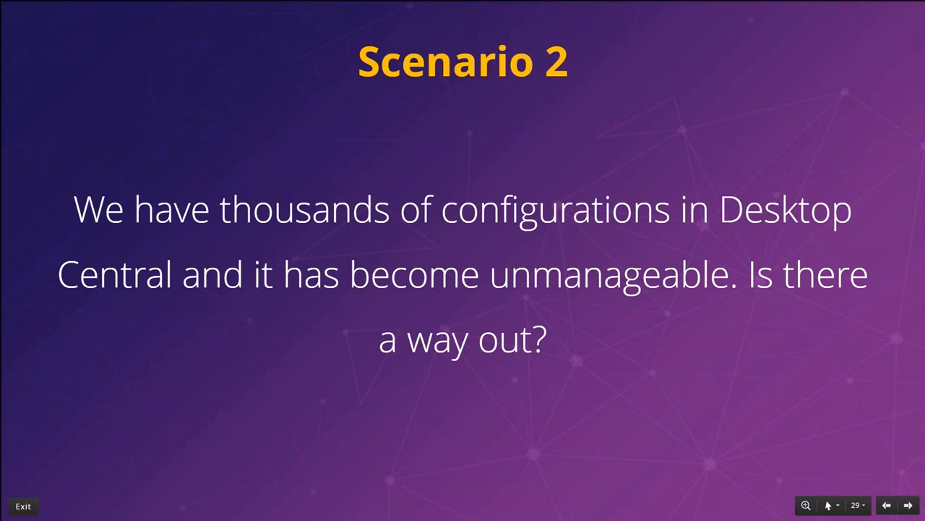
key("alt+Tab")
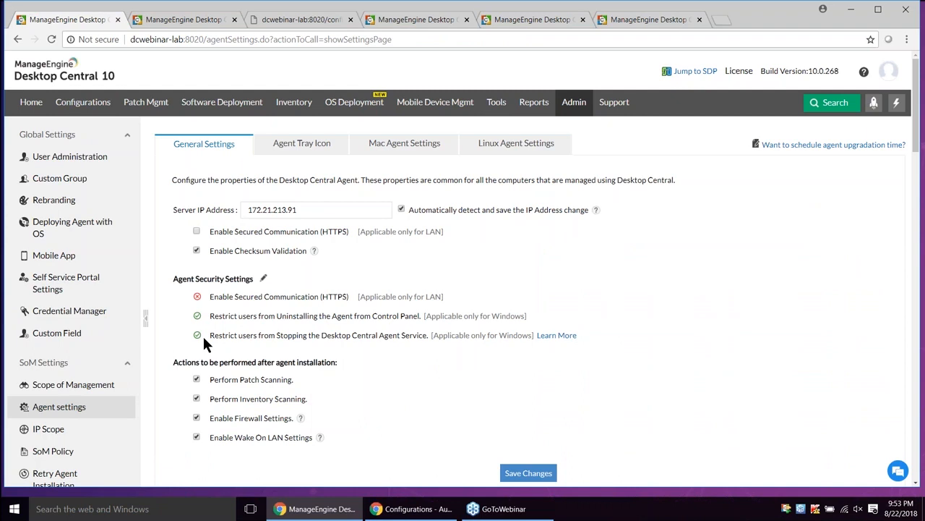
left_click_drag(213, 335, 430, 335)
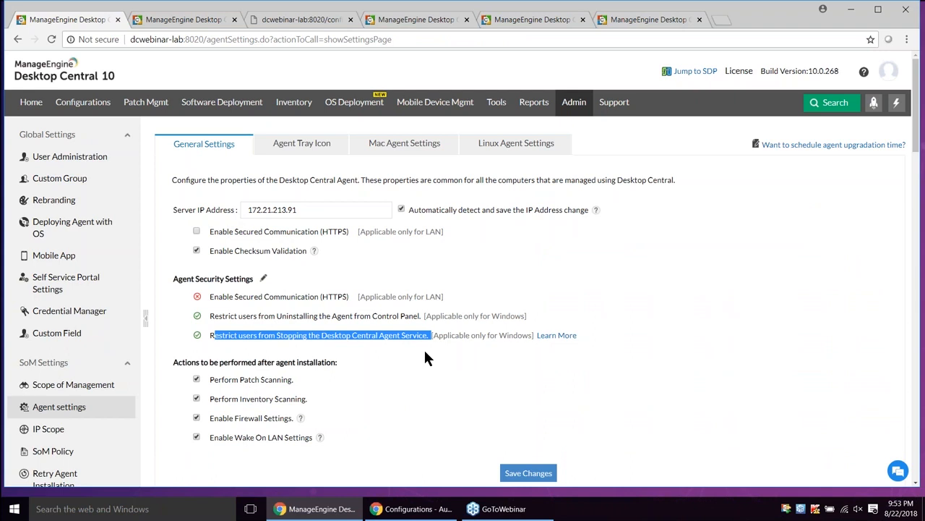
left_click(407, 336)
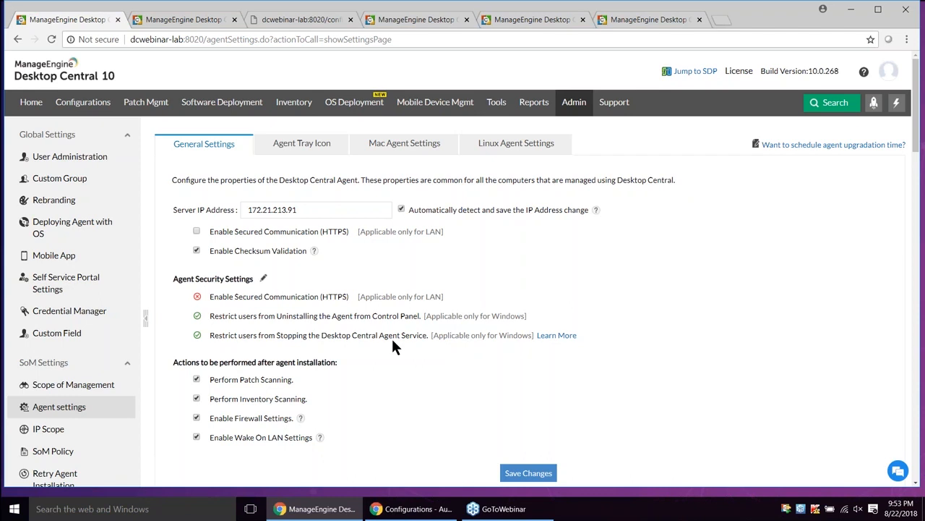
- Show the Scenario 4 slide, and return to Desktop Central to inspect the target filter options of the Printer to Manager group configuration
key("alt+Tab")
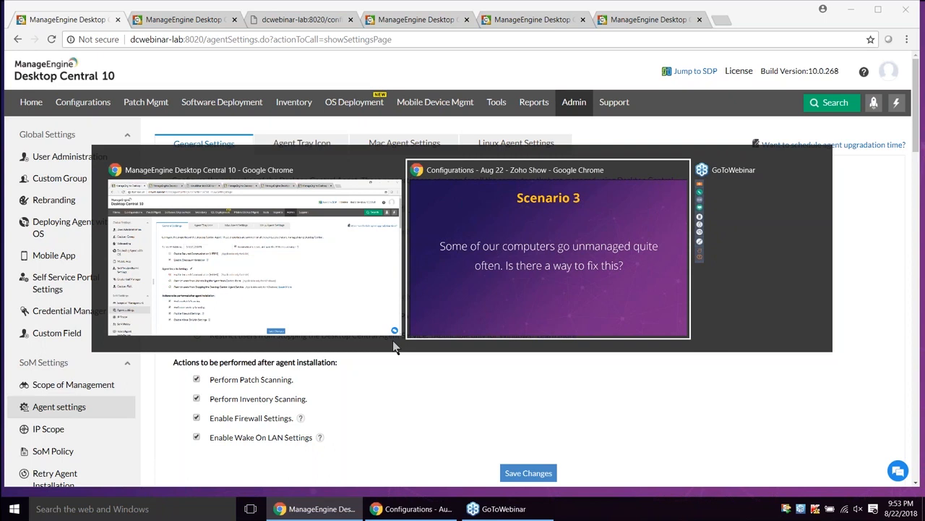
key("alt+Tab")
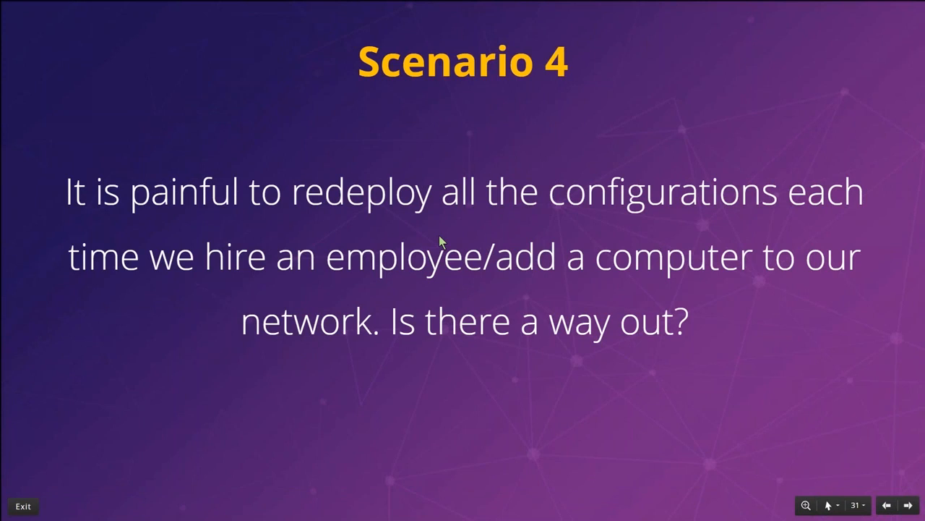
key("alt+Tab")
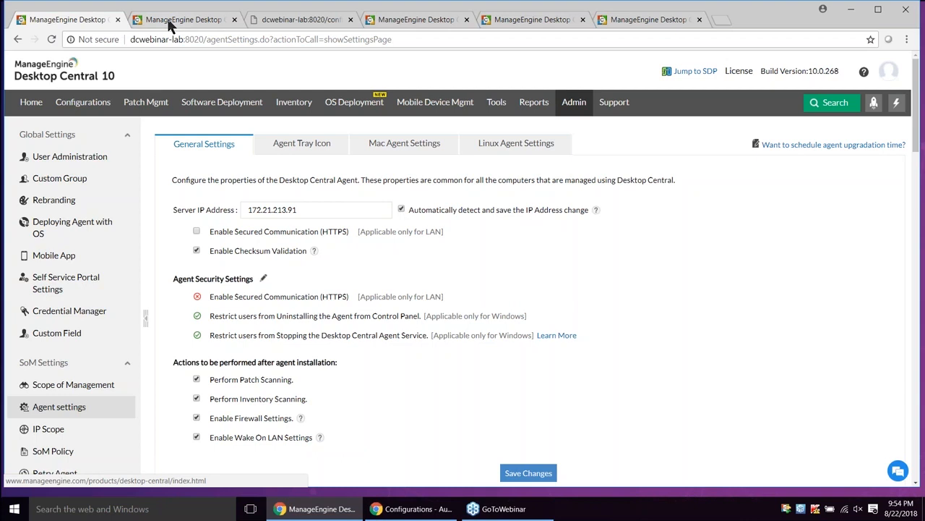
left_click(415, 19)
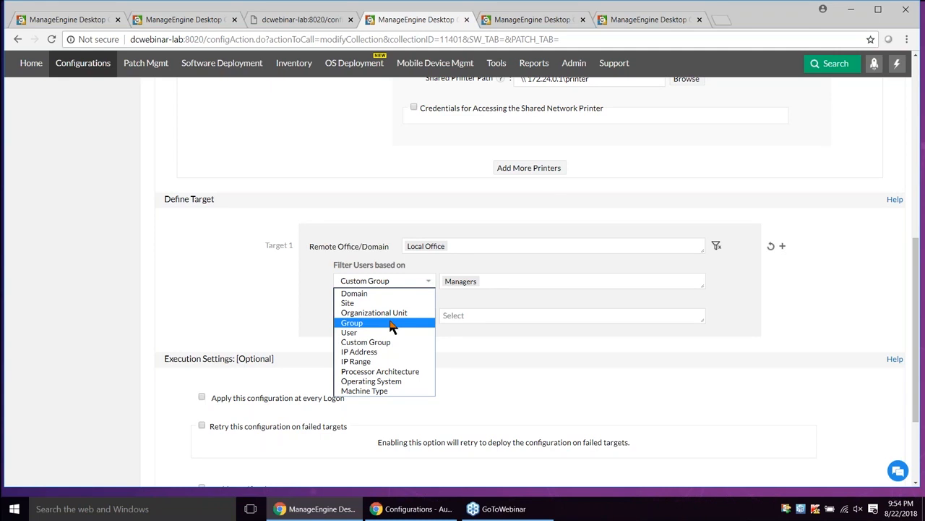
left_click(213, 225)
scroll(213, 225, "up", 7)
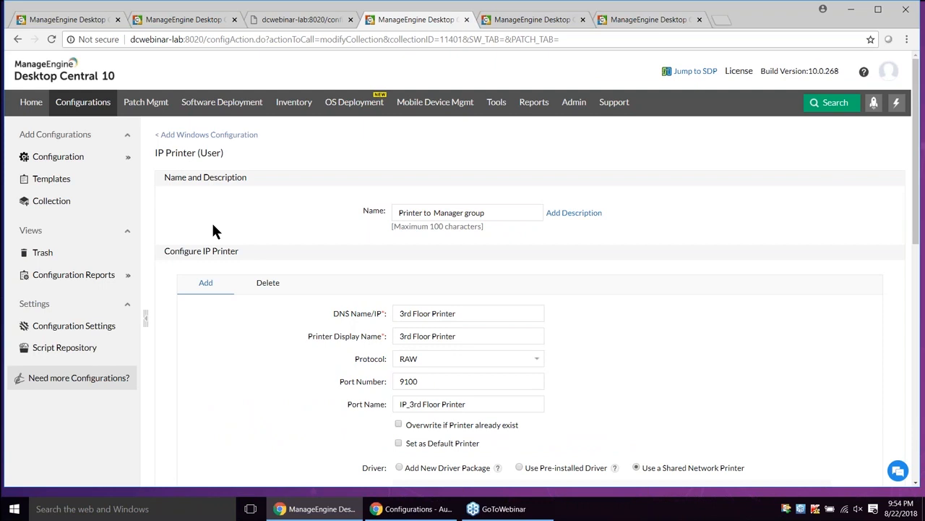
- Review when configurations are applied to new OU/Group members, and enable moving configurations to trash if unused for 30 days
left_click(74, 325)
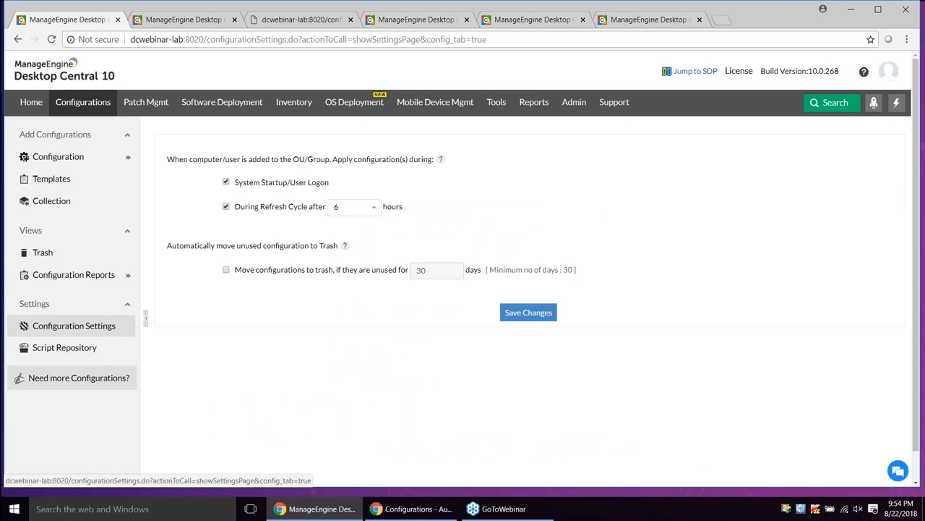
left_click_drag(239, 182, 330, 182)
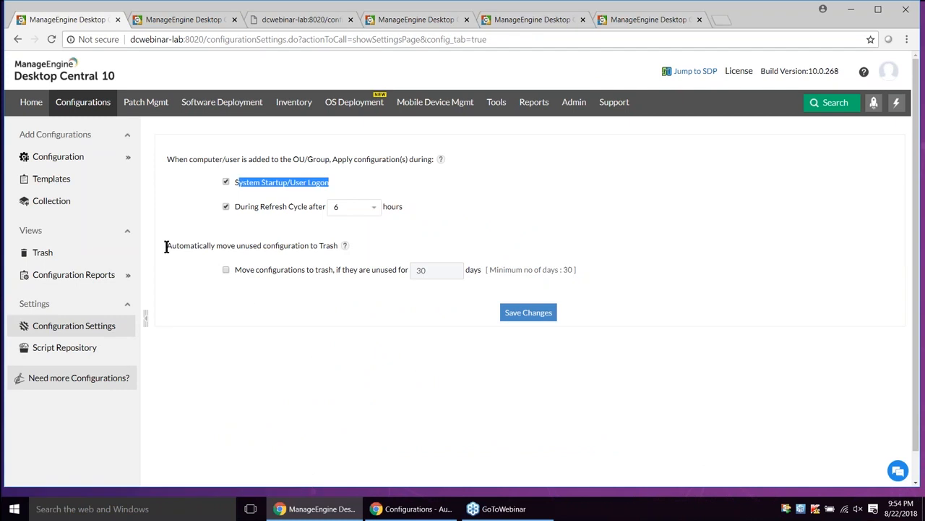
left_click_drag(166, 246, 338, 247)
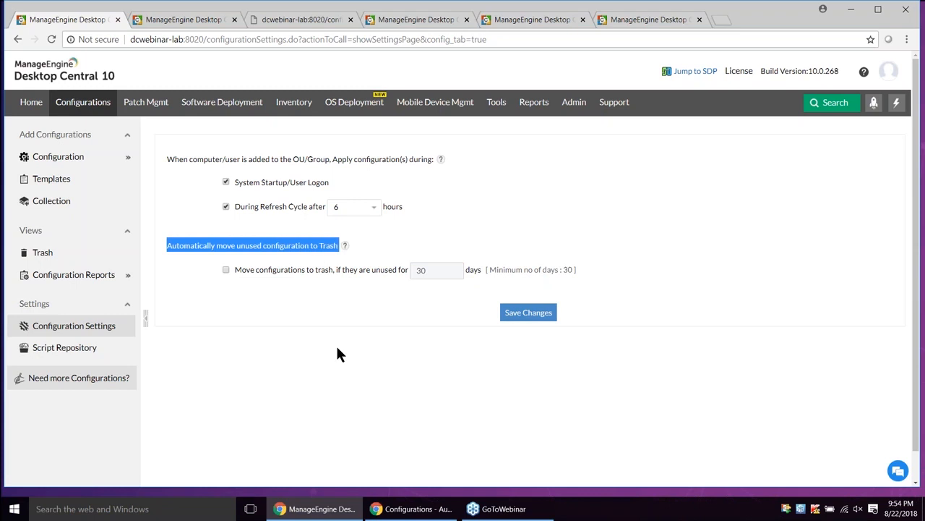
left_click(334, 348)
left_click(226, 271)
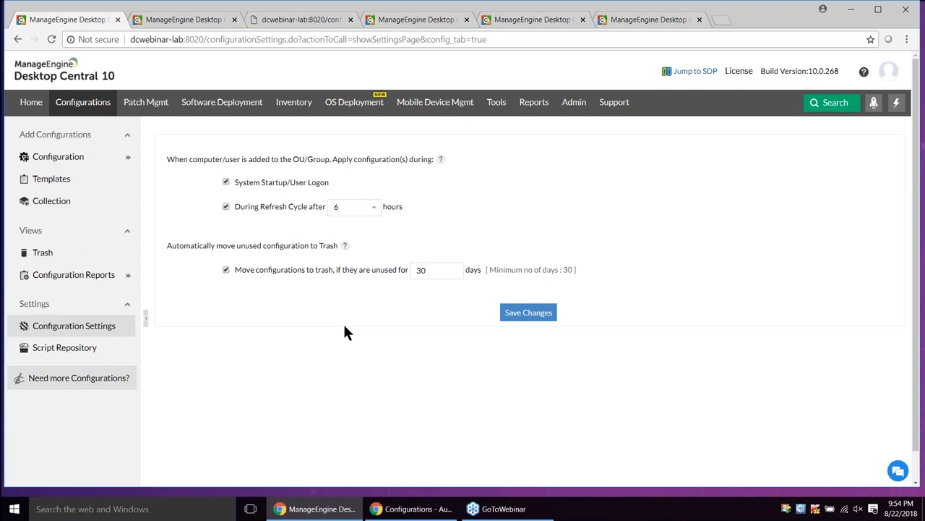
- Show the Scenario 5 slide, return to Desktop Central and view the DB Optimization memory consumption setting
key("alt+Tab")
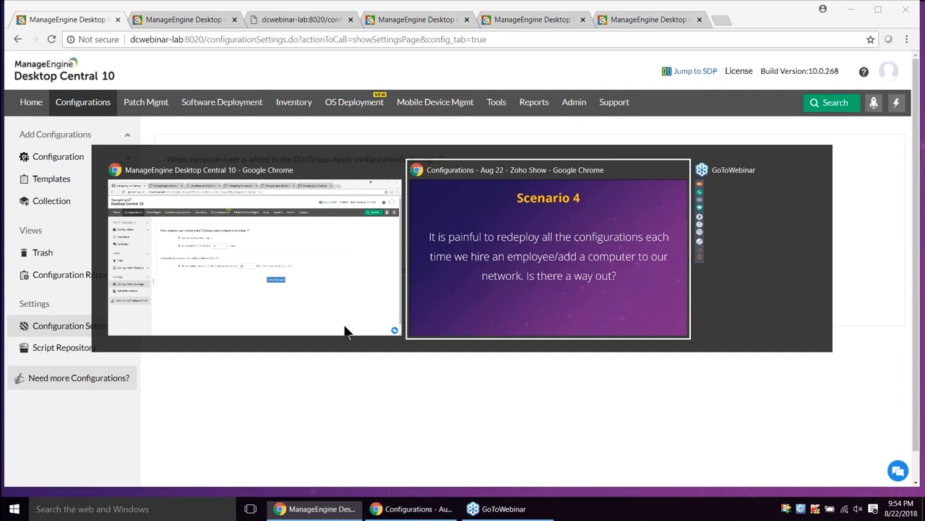
key("Right")
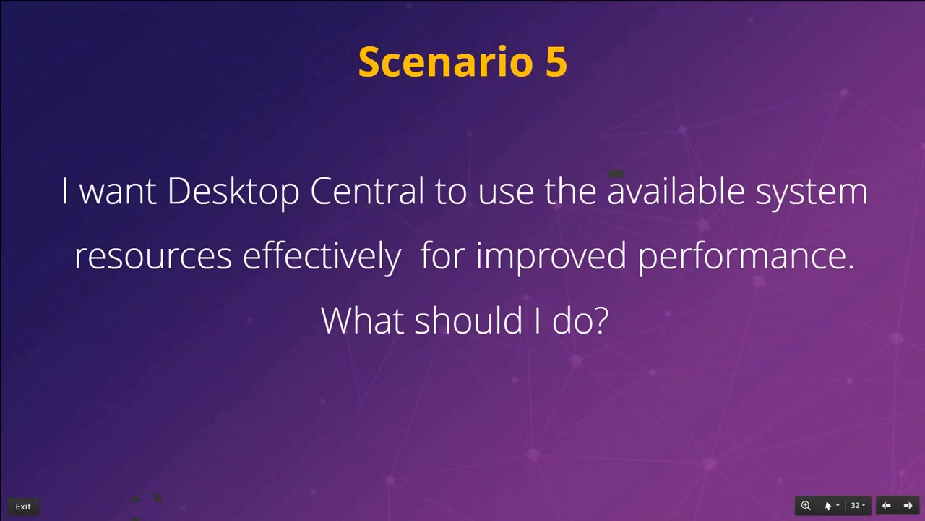
key("alt+Tab")
left_click(512, 322)
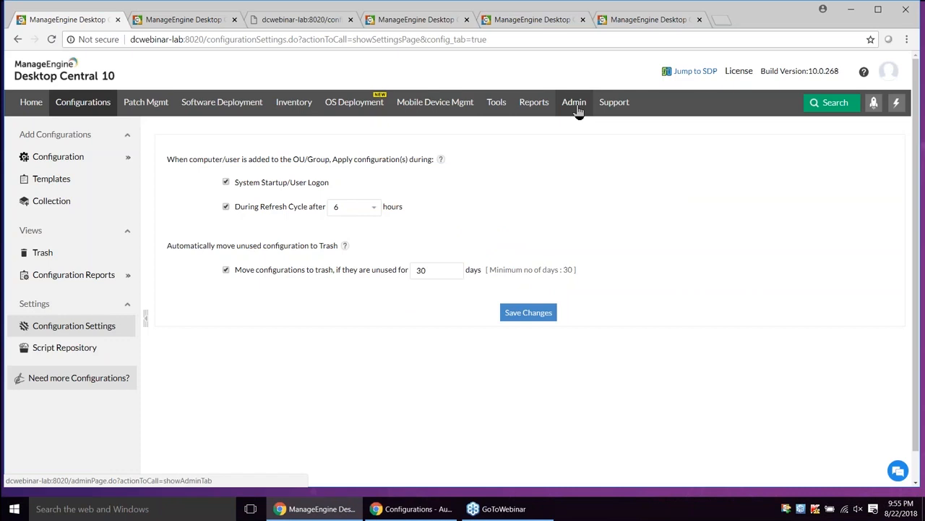
left_click(576, 107)
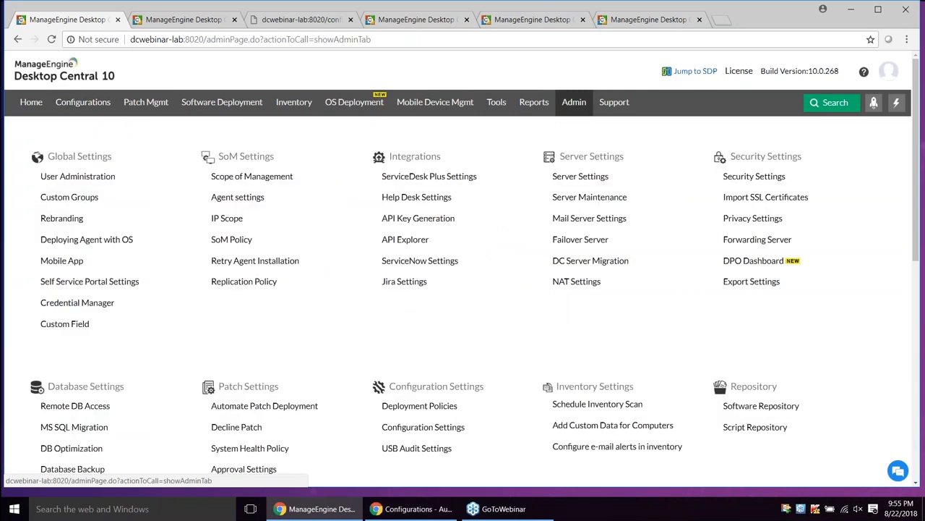
left_click(71, 448)
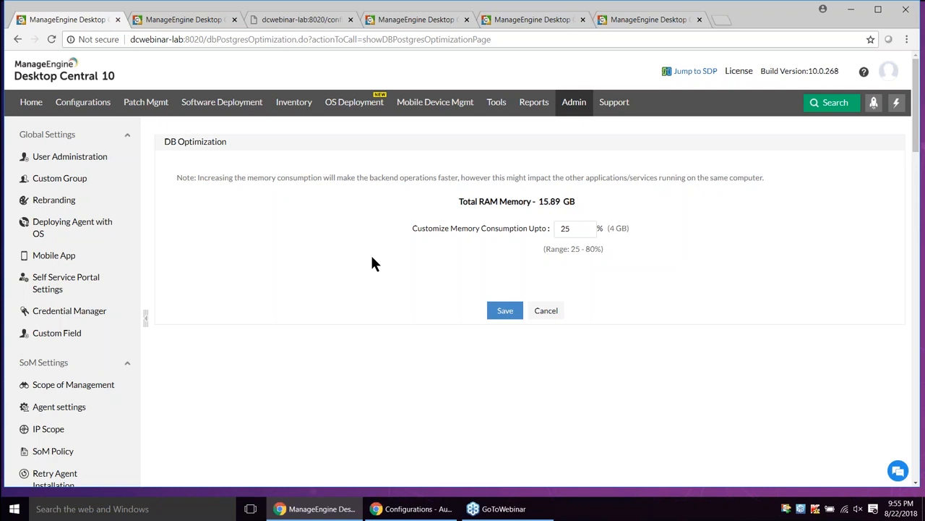
- Show the Scenario 6 slide, return to Desktop Central and display the Script Repository
key("alt+Tab")
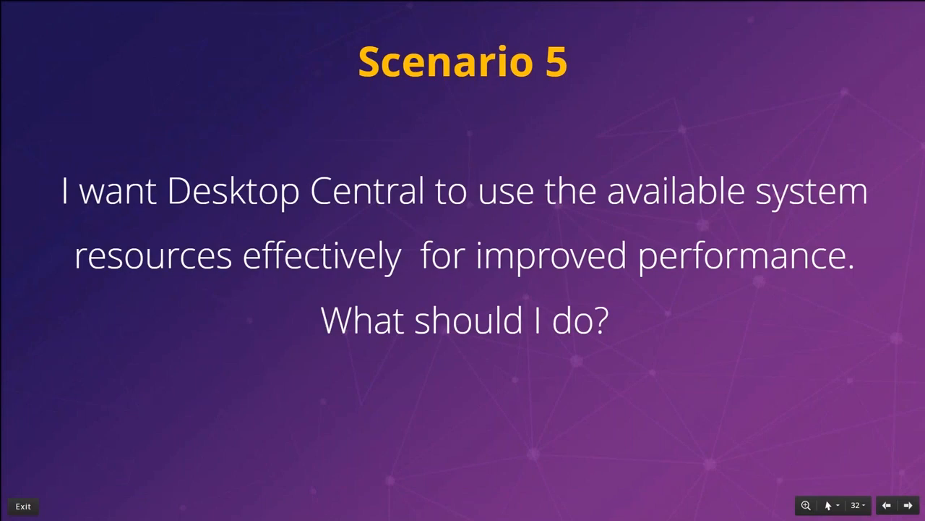
left_click(368, 224)
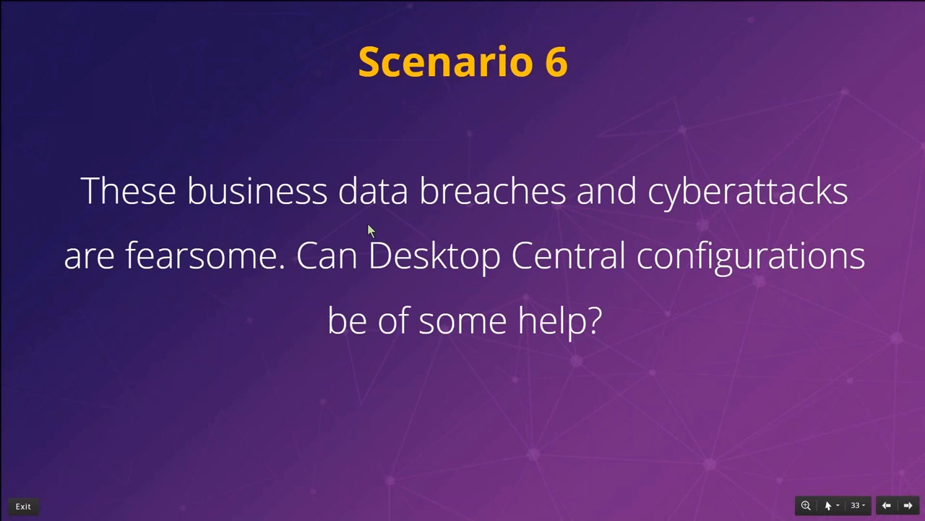
key("alt+Tab")
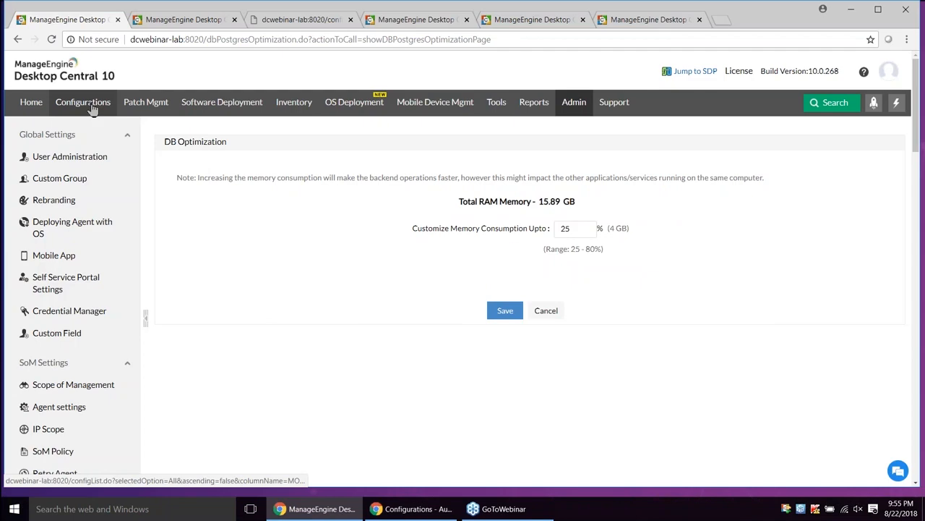
left_click(92, 107)
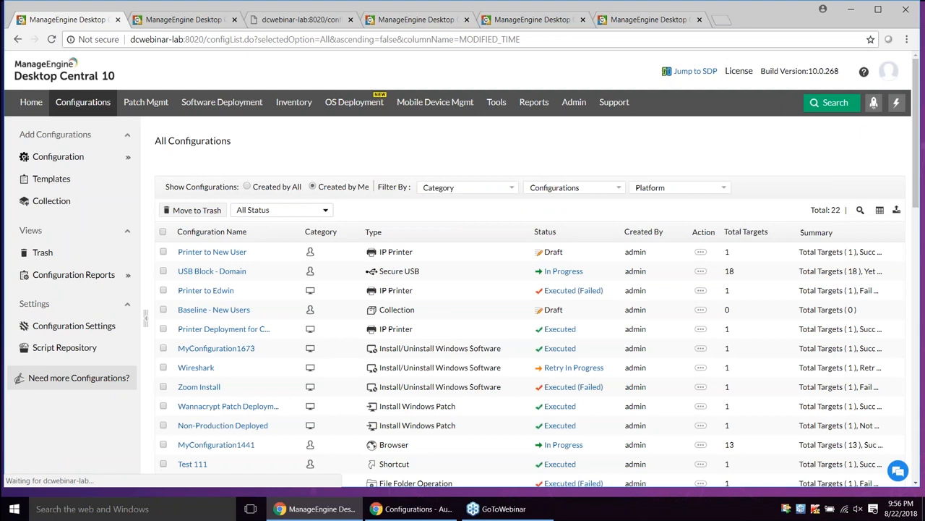
left_click(65, 348)
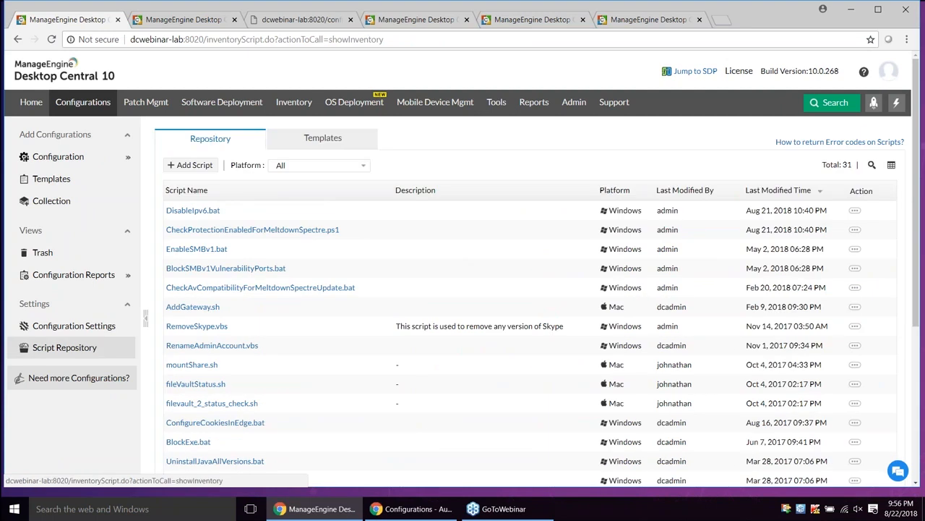
- Examine the script templates and repository scripts for security fixes such as EnableSMBv1.bat and EnableMitigationsForMeltdownSpectre.bat
left_click(315, 143)
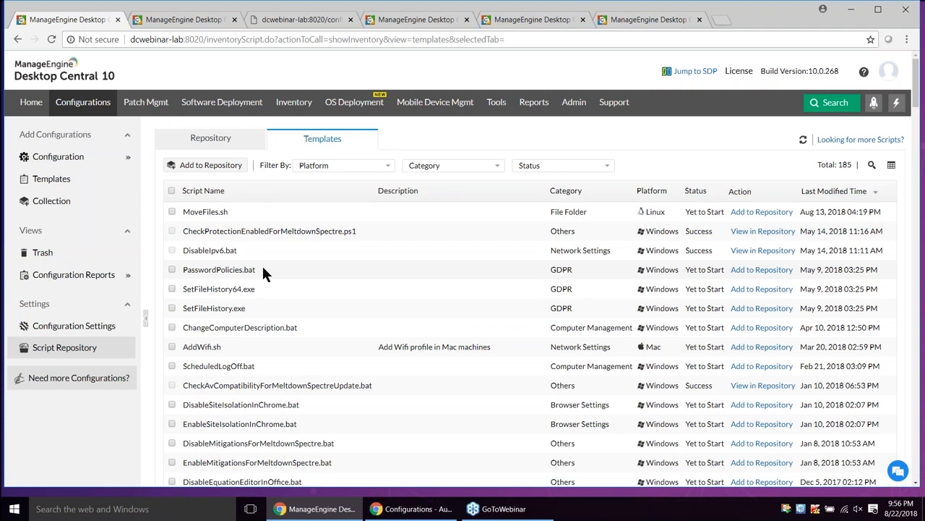
scroll(262, 272, "down", 1)
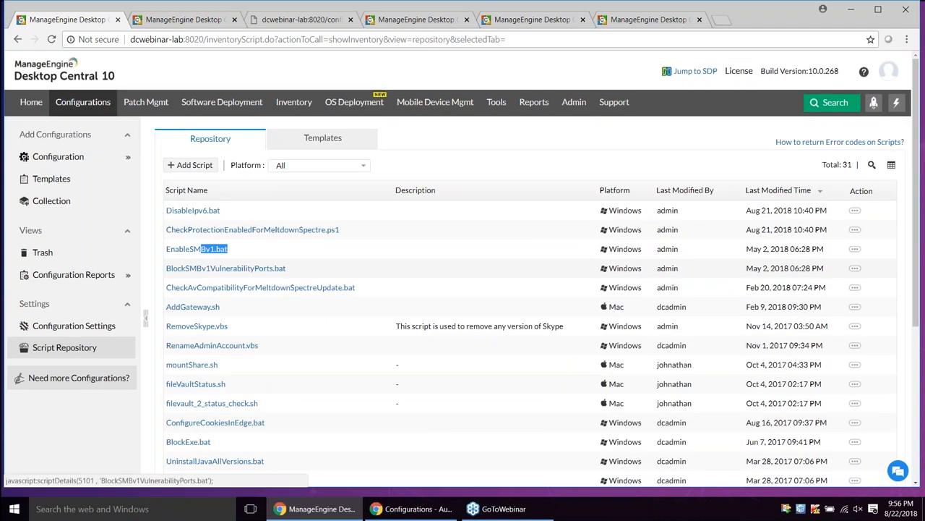
scroll(266, 221, "down", 1)
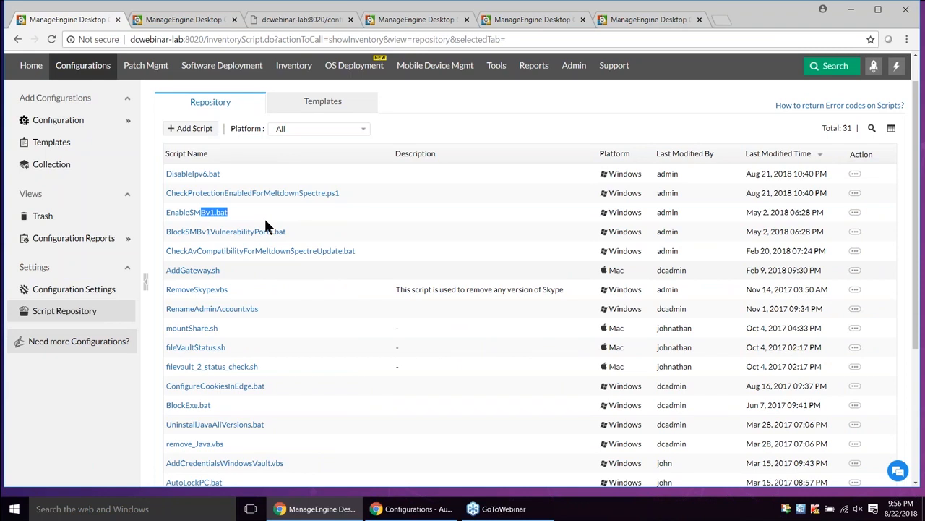
scroll(303, 367, "up", 1)
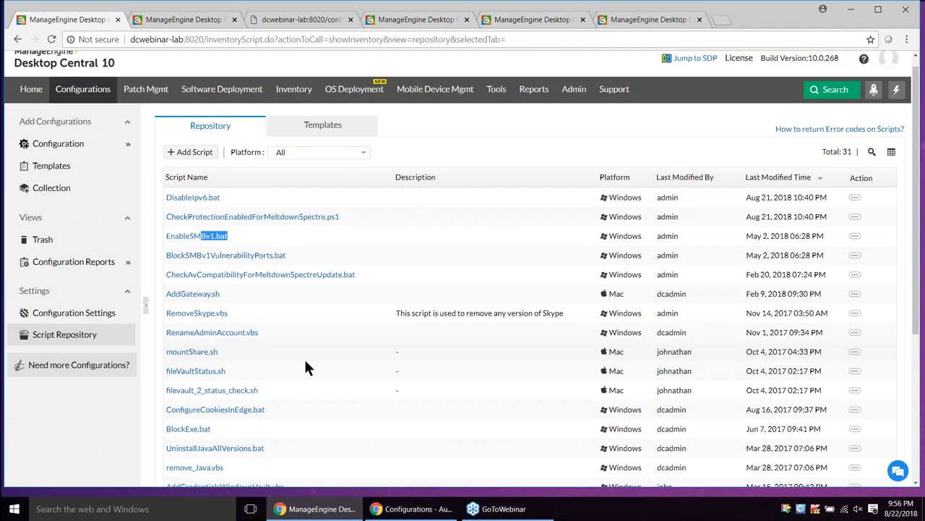
scroll(305, 367, "up", 1)
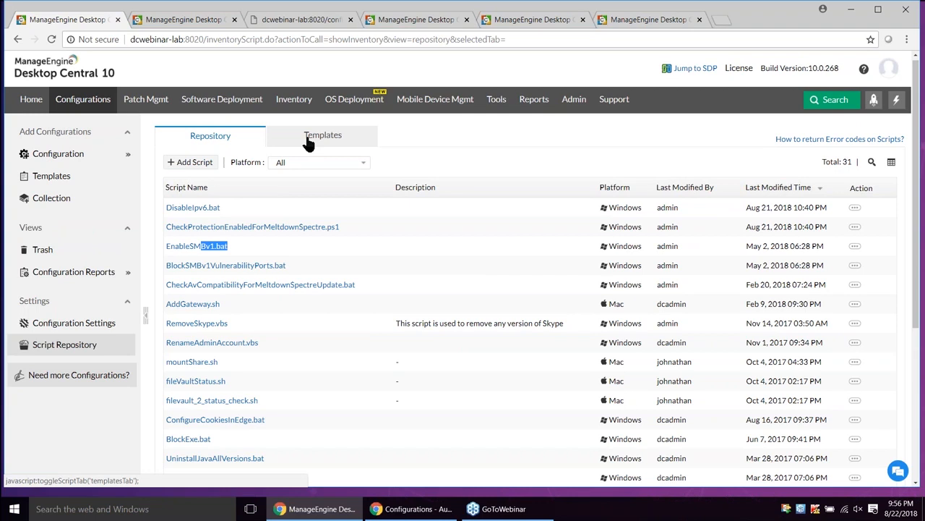
left_click(308, 137)
scroll(232, 319, "down", 2)
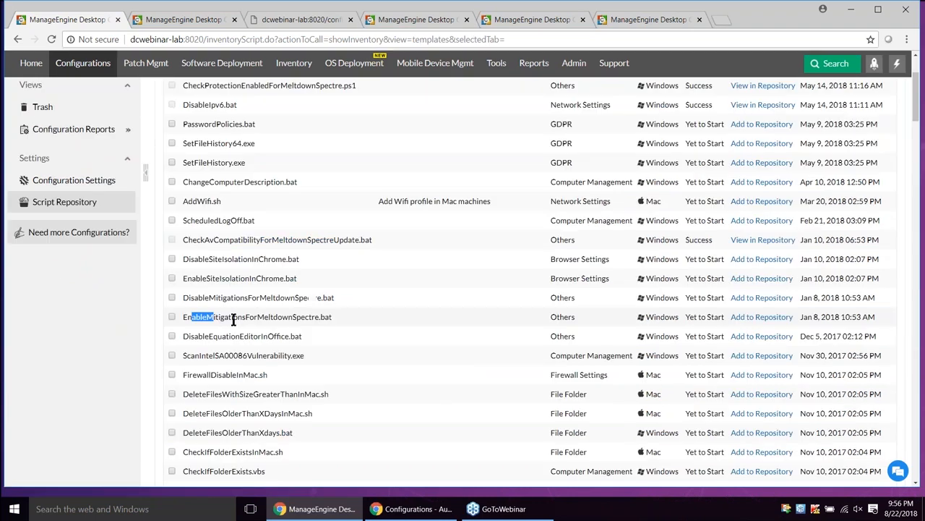
left_click_drag(233, 319, 332, 318)
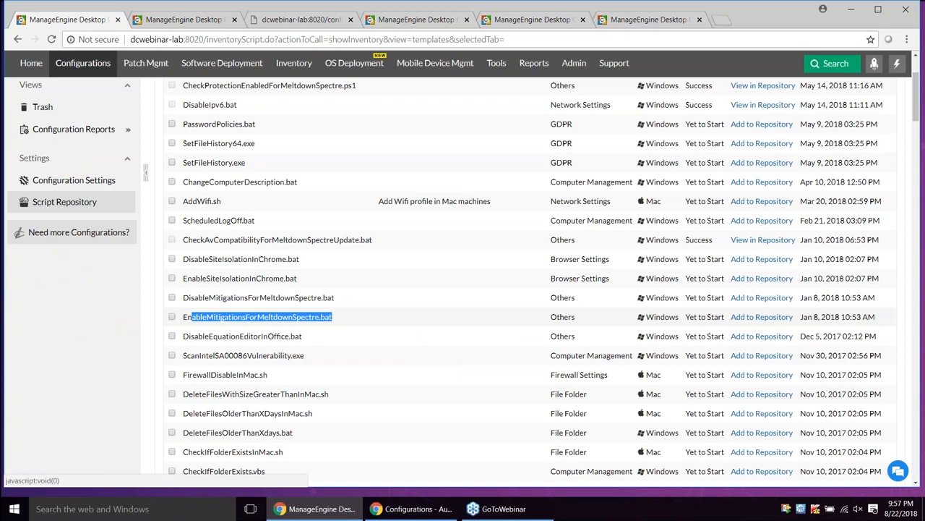
- Add a computer configuration for DisableIpv6.bat from the script repository
scroll(215, 141, "up", 2)
left_click(211, 138)
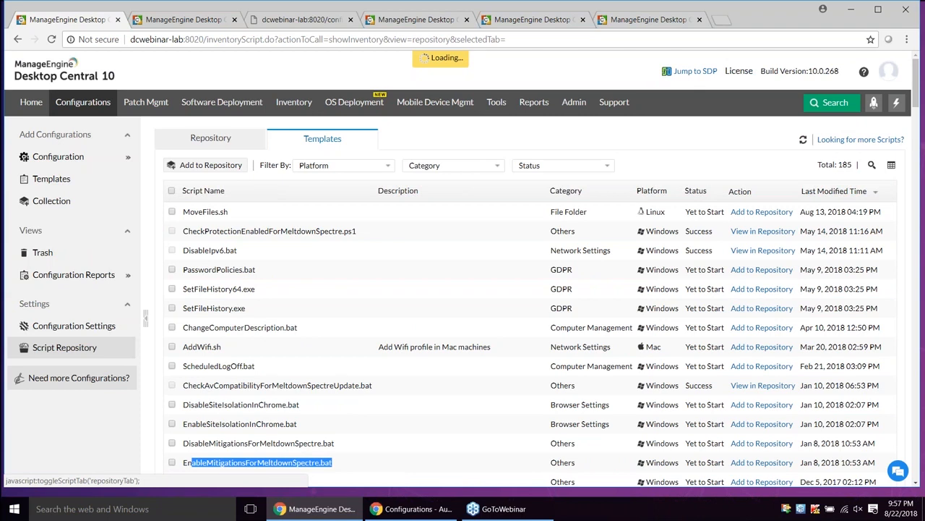
left_click(855, 211)
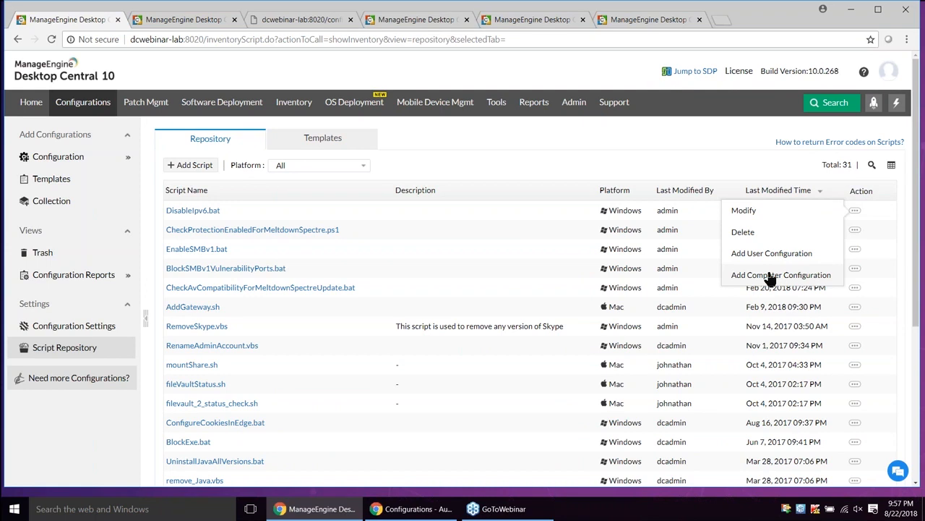
left_click(771, 275)
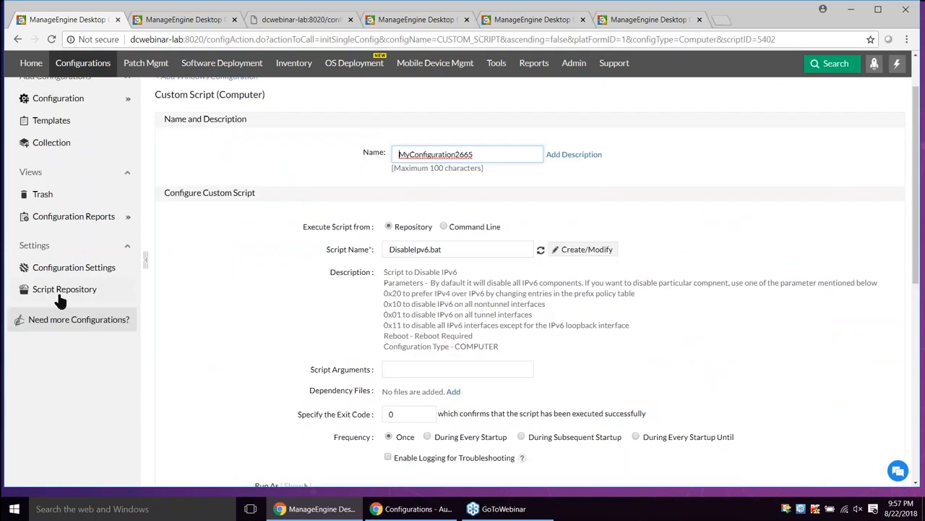
- Return to the Script Repository and open the form for adding a script
left_click(62, 290)
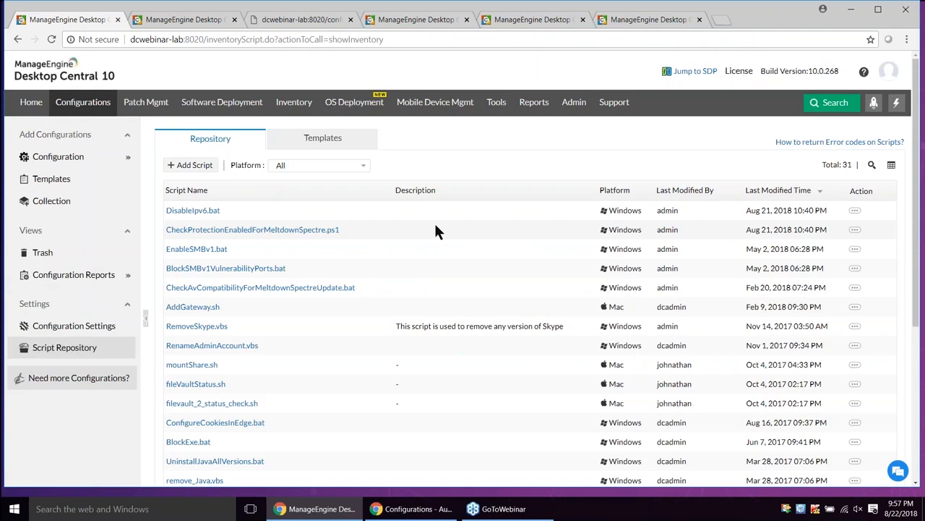
left_click(190, 168)
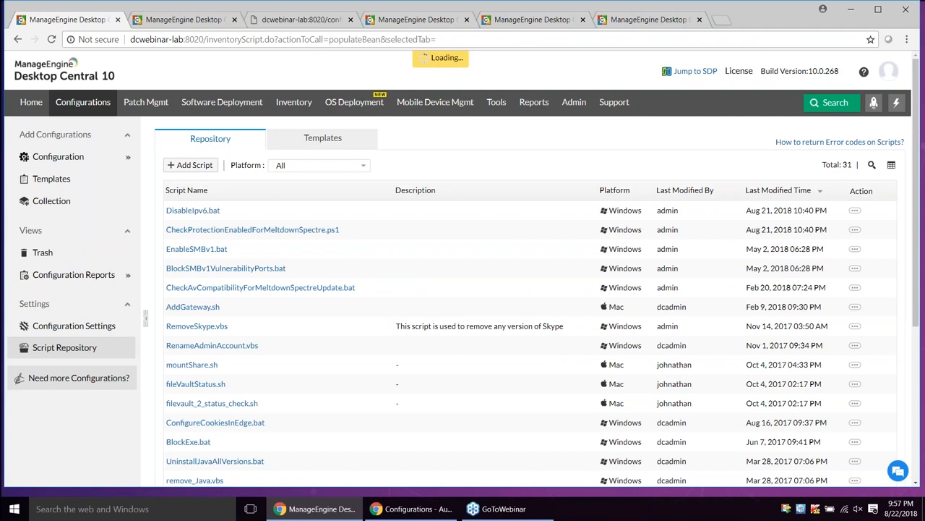
- Create a Windows Custom Script computer configuration, browse the repository scripts available for it and enable logging for troubleshooting
mouse_move(80, 166)
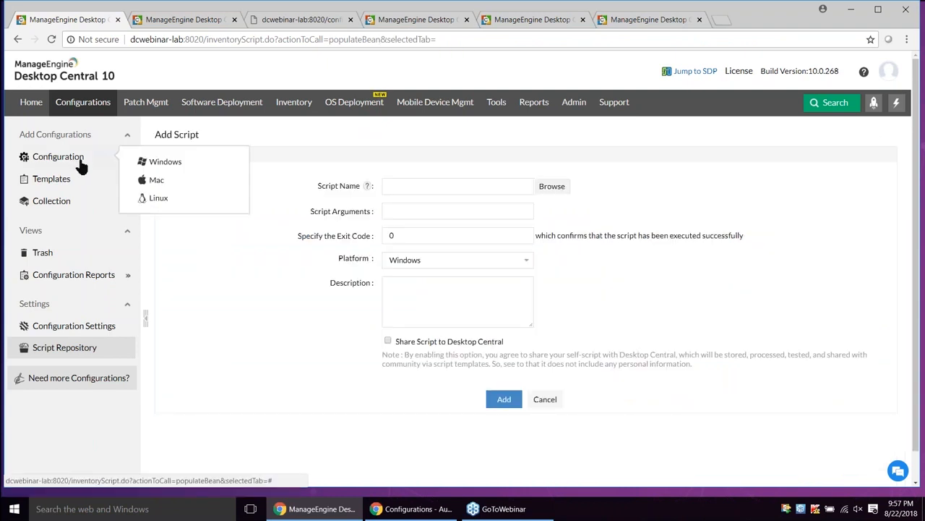
left_click(162, 163)
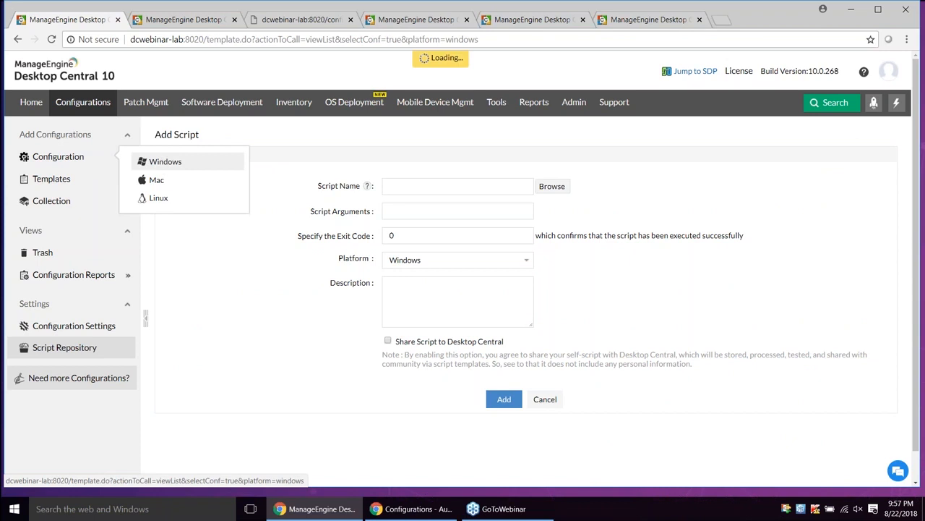
mouse_move(207, 241)
left_click(229, 278)
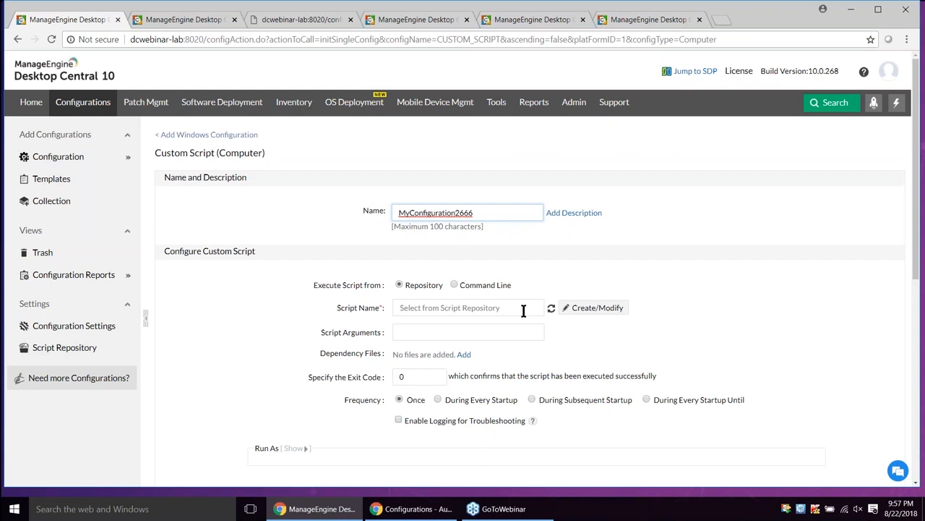
left_click(523, 309)
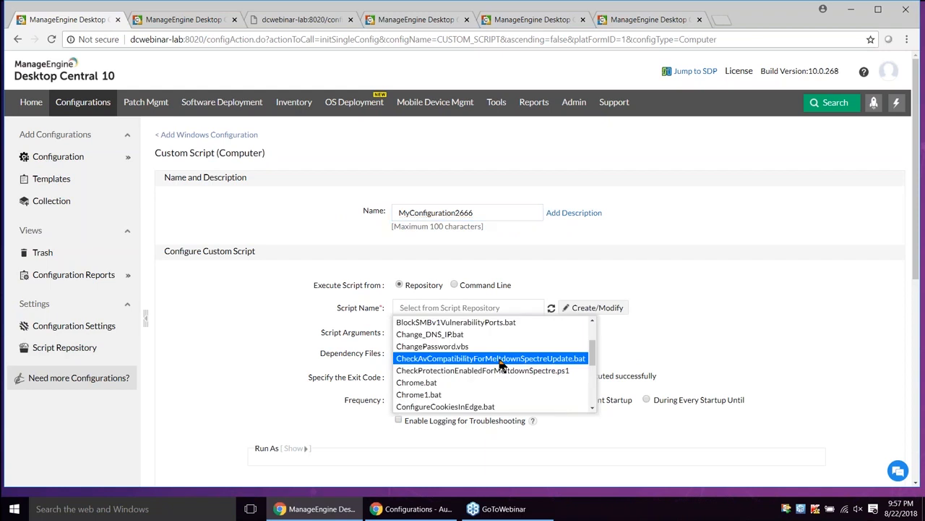
scroll(501, 365, "down", 2)
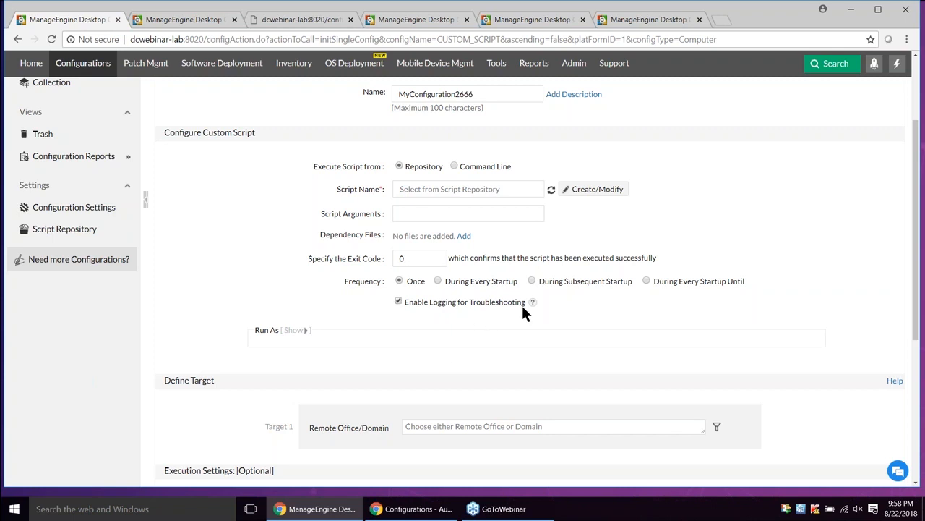
left_click_drag(525, 303, 410, 307)
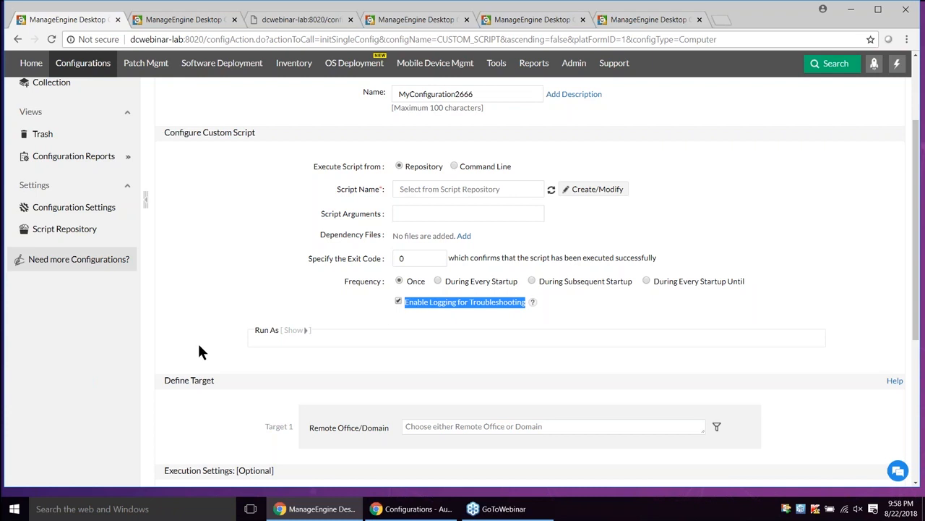
- View the execution status and remarks of the Wannacrypt Patch Deployment configuration from the list of all configurations
scroll(200, 350, "up", 1)
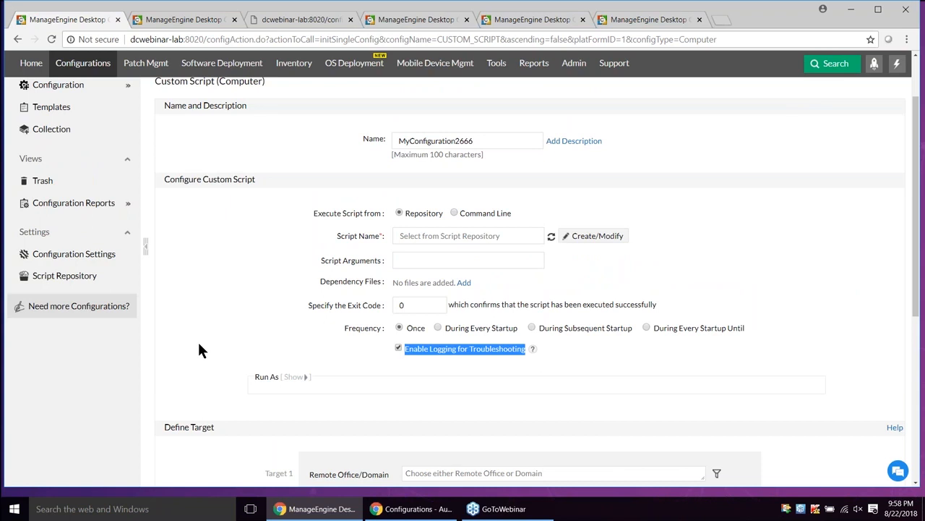
scroll(201, 350, "up", 1)
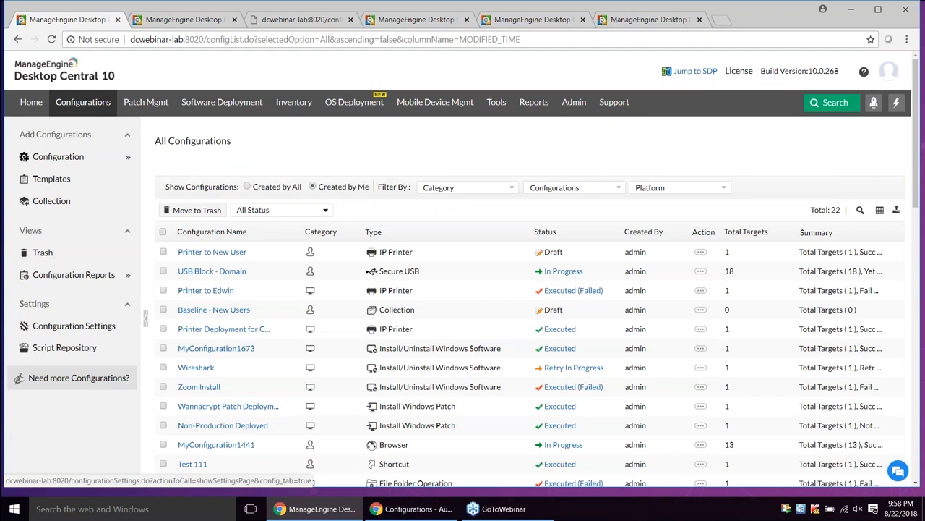
scroll(574, 350, "down", 1)
left_click(574, 350)
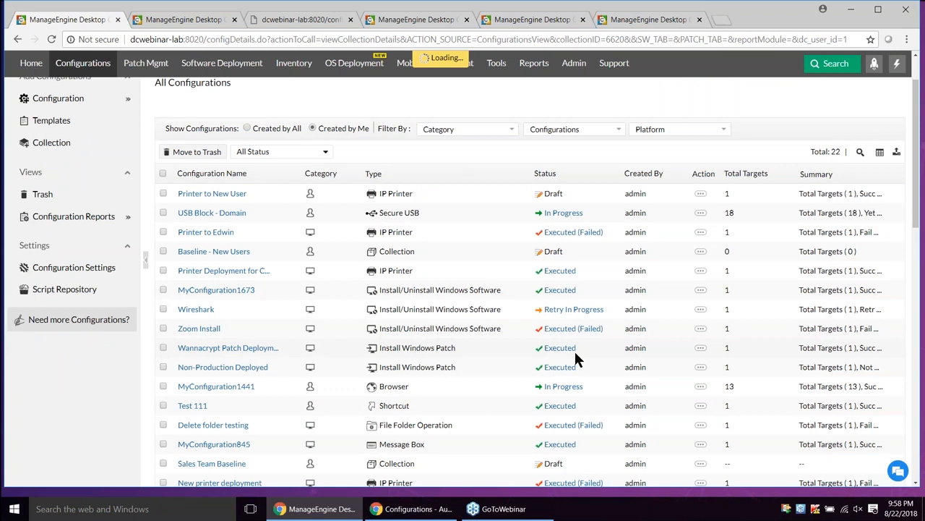
triple_click(802, 275)
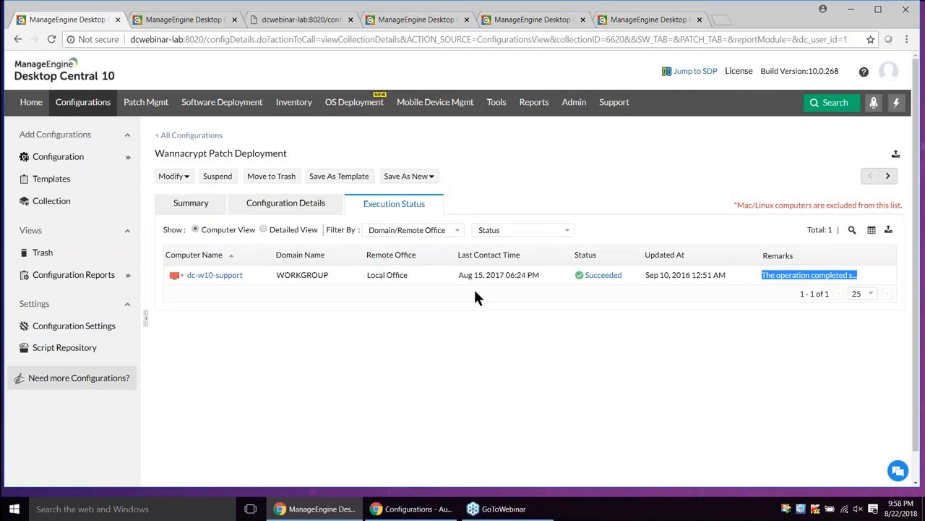
- Start another Windows Custom Script computer configuration with logging for troubleshooting enabled
mouse_move(64, 159)
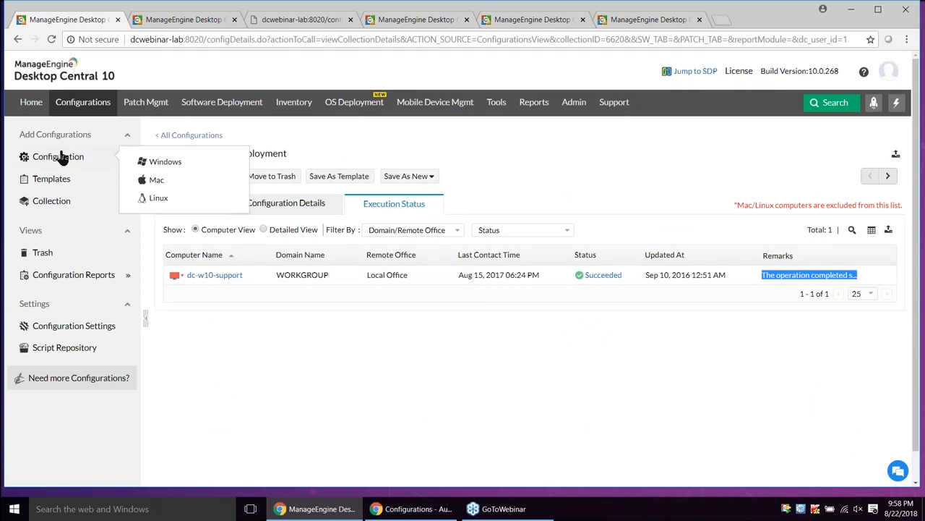
left_click(142, 167)
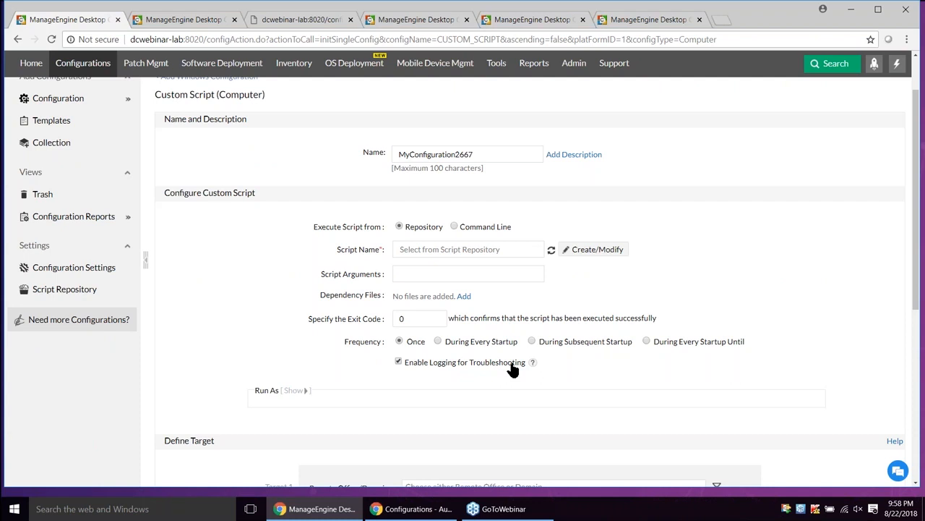
- Show the Scenario 7 slide, return to Desktop Central and review the mobile app's download and server settings
key("alt+Tab")
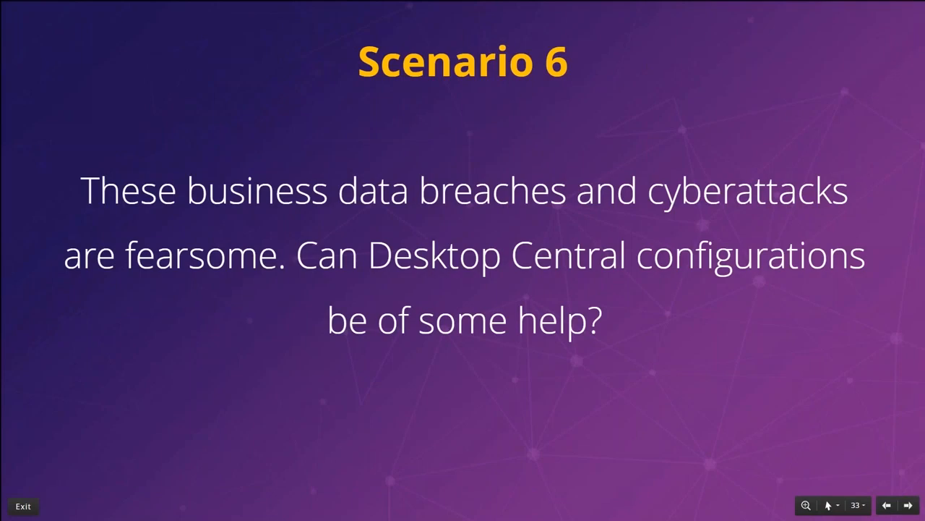
key("Right")
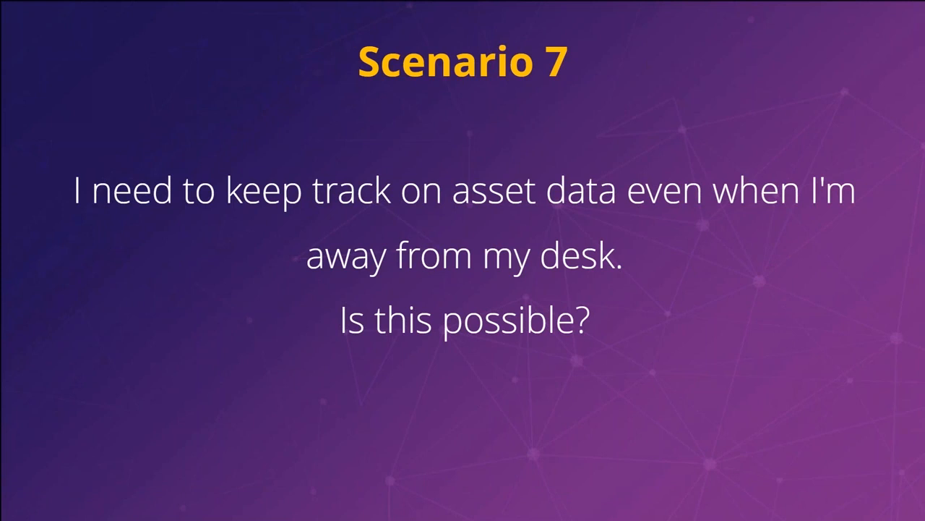
key("alt+Tab")
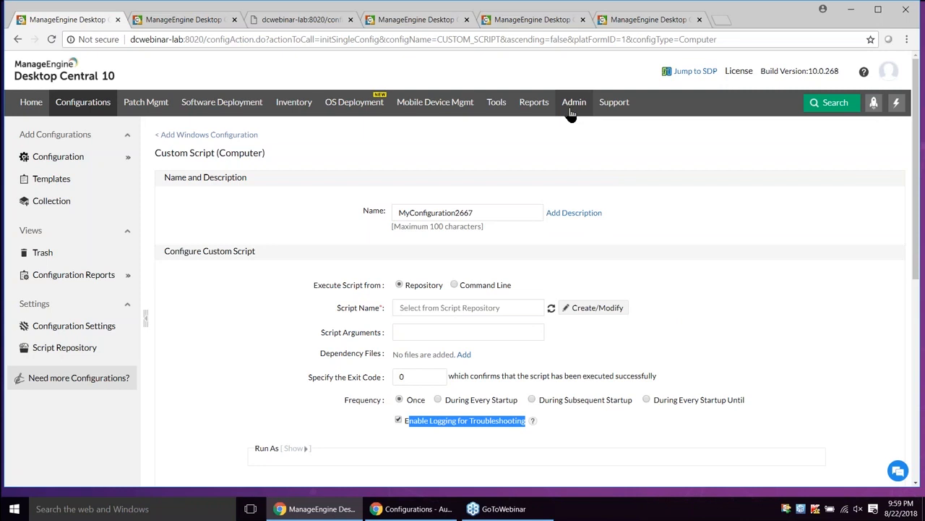
left_click(572, 109)
left_click(62, 263)
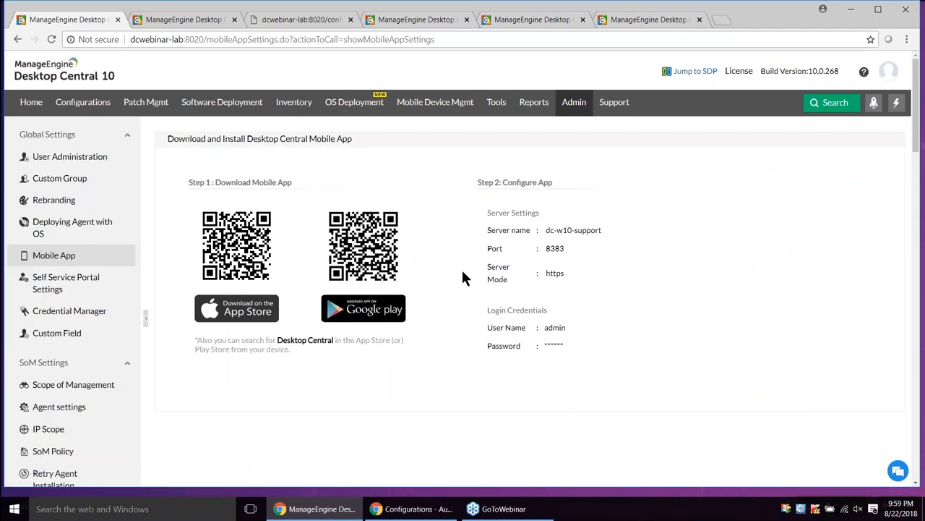
left_click_drag(487, 230, 638, 287)
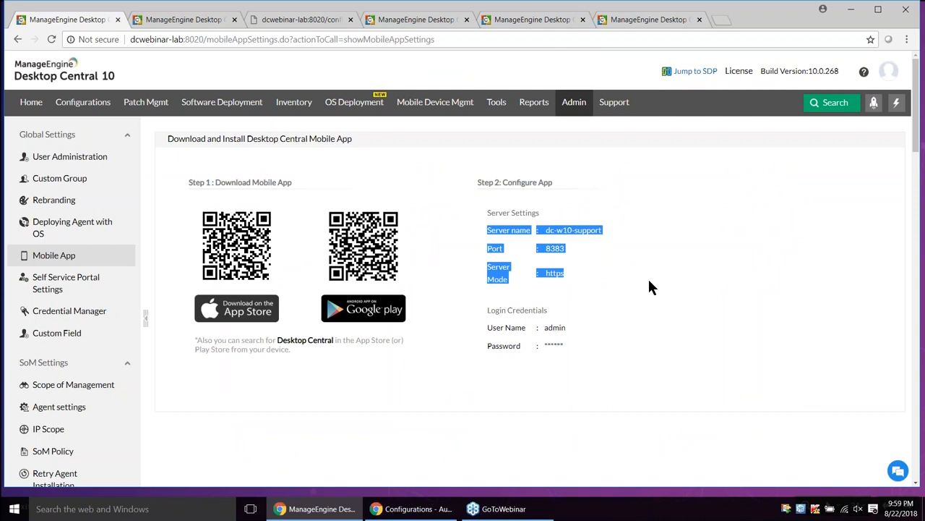
left_click(650, 285)
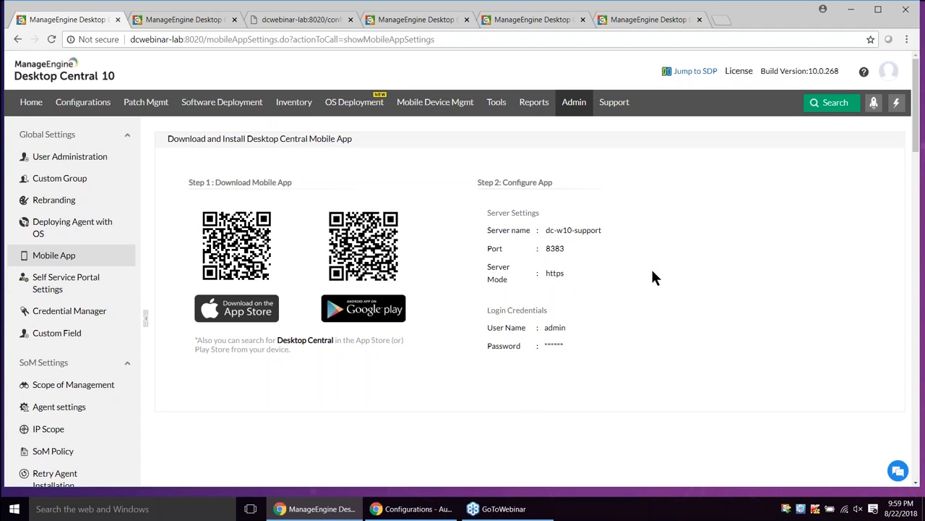
- Advance the presentation past the mobile app screenshots to Scenario 8, and return to Desktop Central to display the user administration roles
key("alt+Tab")
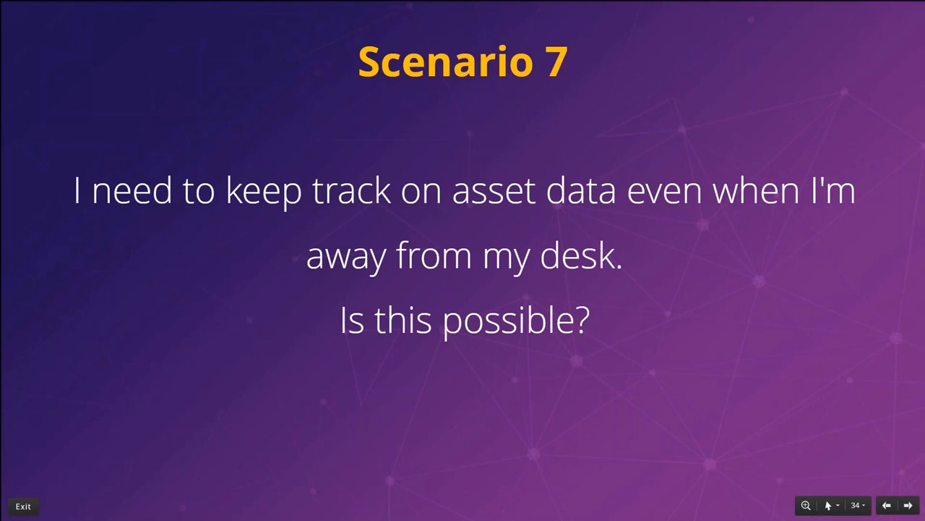
key("Right")
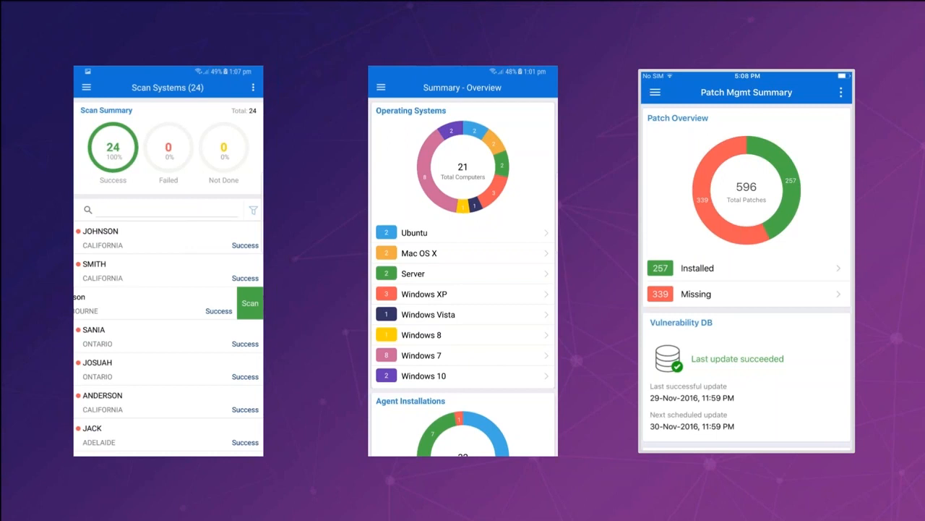
key("Right")
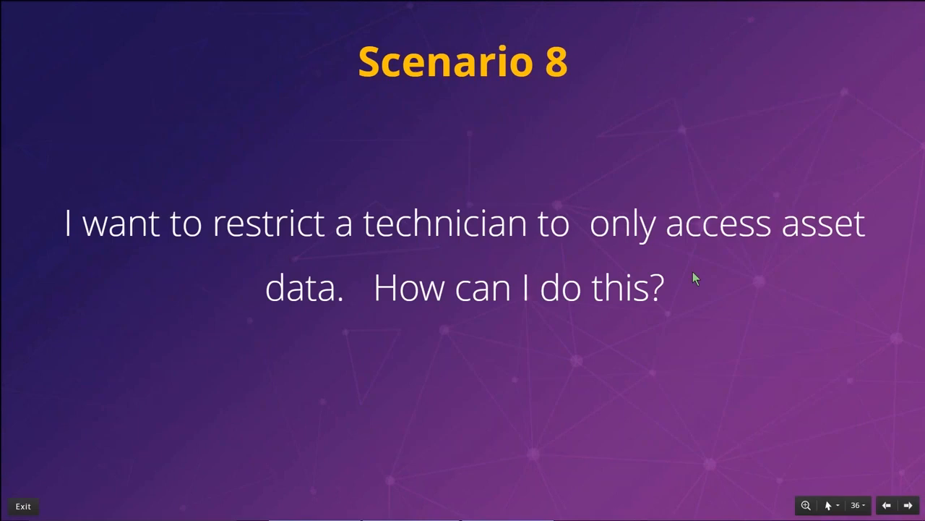
key("alt+Tab")
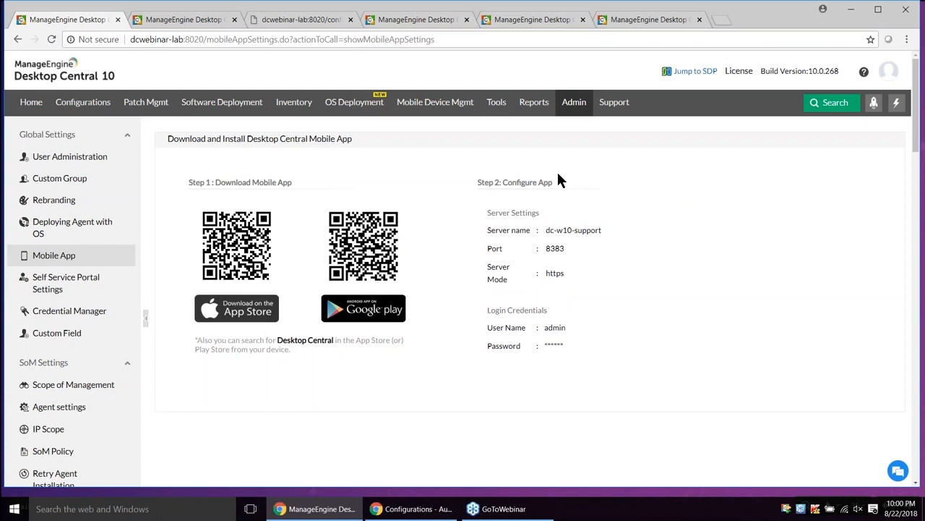
left_click(71, 157)
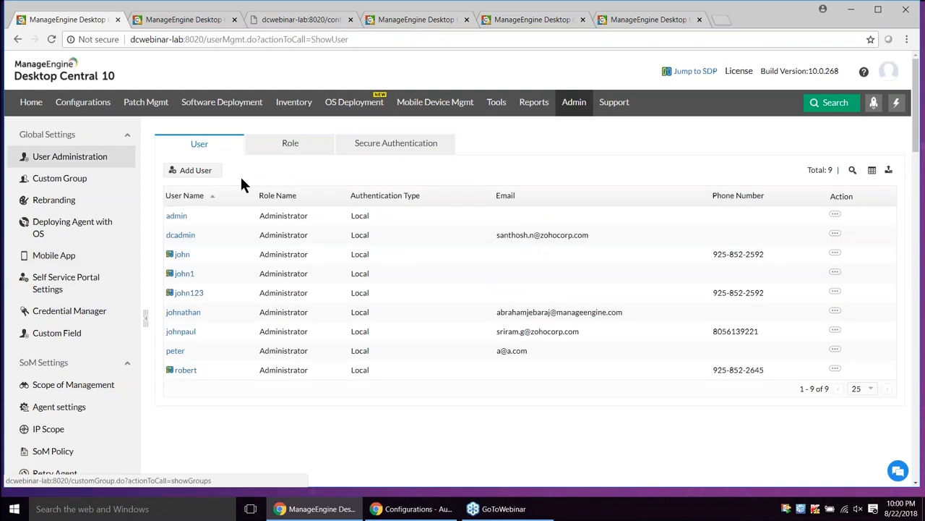
left_click(290, 147)
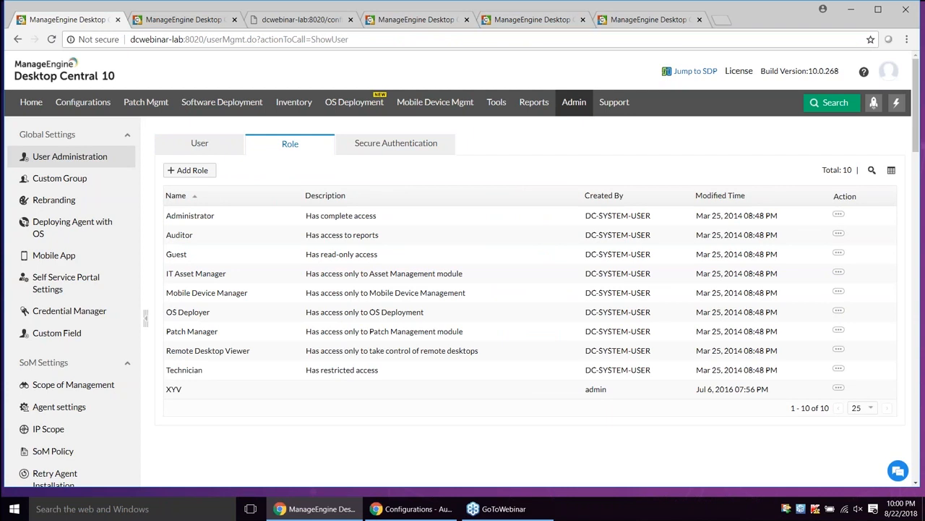
- Define a new role named Remote with full control of Remote Desktop Sharing
left_click(189, 171)
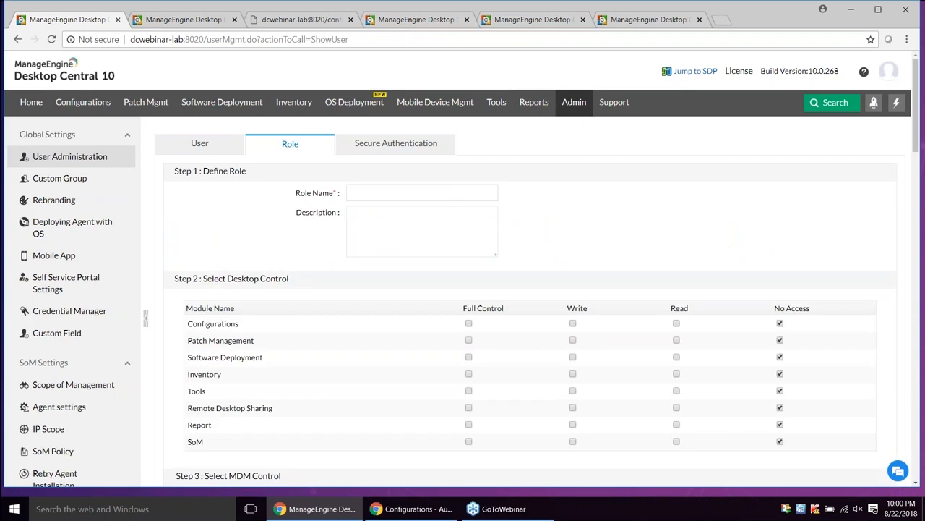
scroll(321, 256, "down", 1)
left_click(421, 135)
type("Reom")
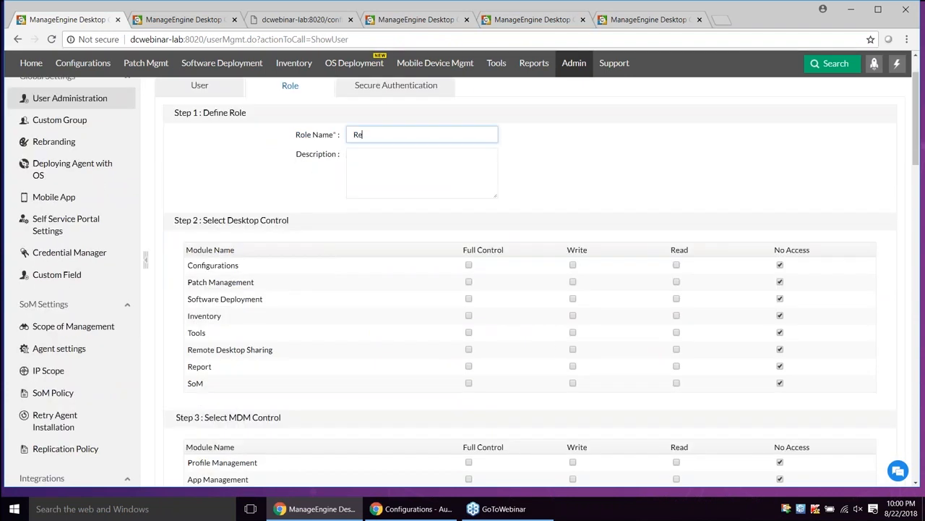
key("BackSpace")
key("BackSpace")
type("mote")
left_click(468, 350)
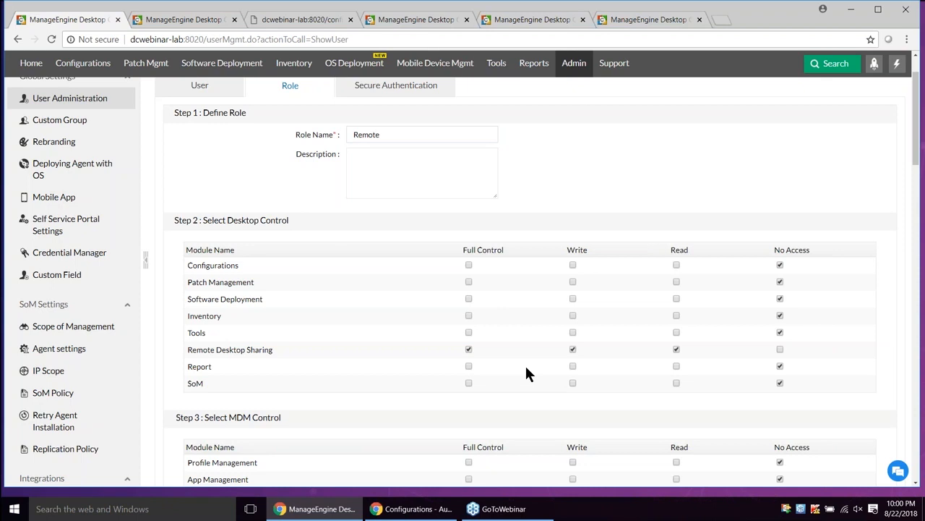
scroll(523, 373, "down", 1)
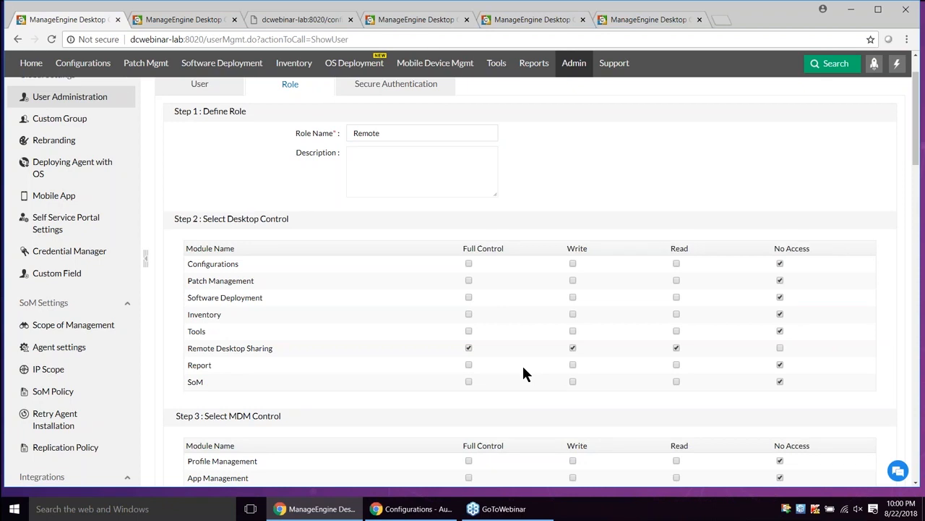
- Start adding a new user, look through the available roles and switch the authentication type to Active Directory Authentication
scroll(523, 368, "up", 1)
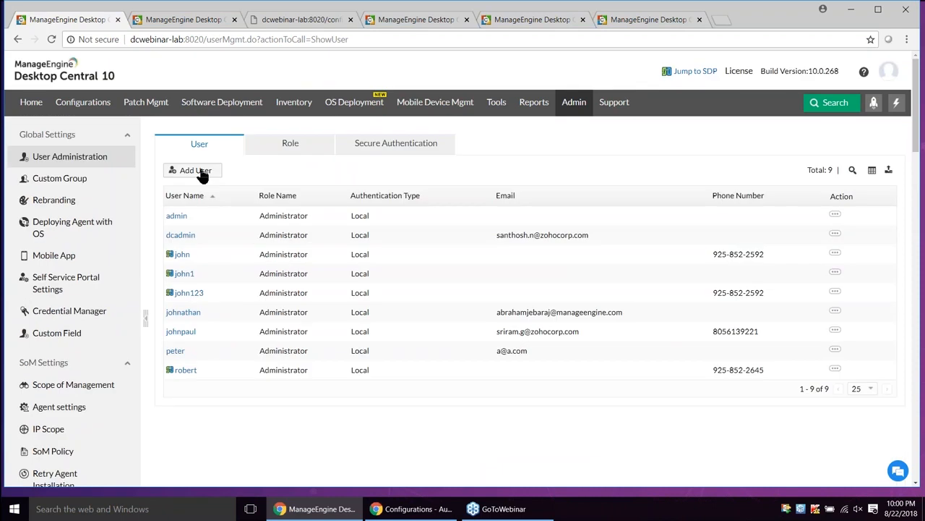
left_click(197, 171)
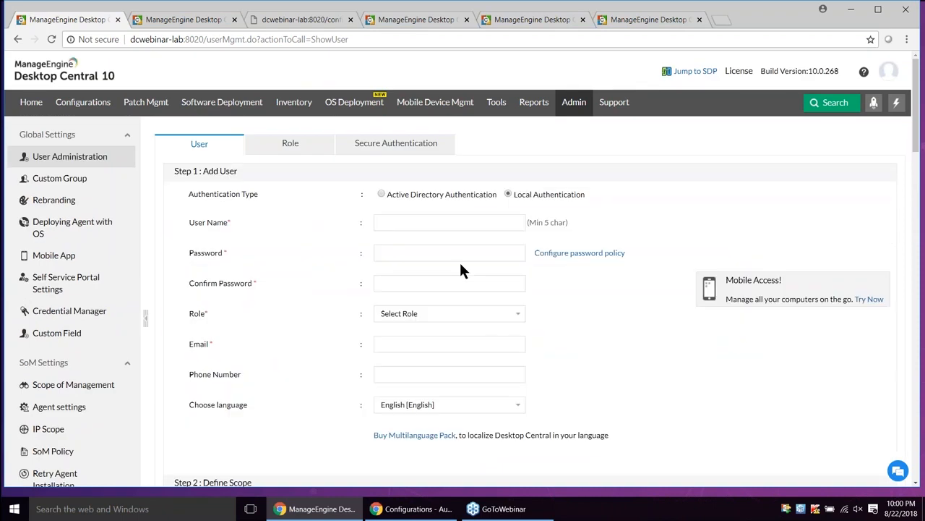
scroll(461, 268, "down", 1)
left_click(441, 256)
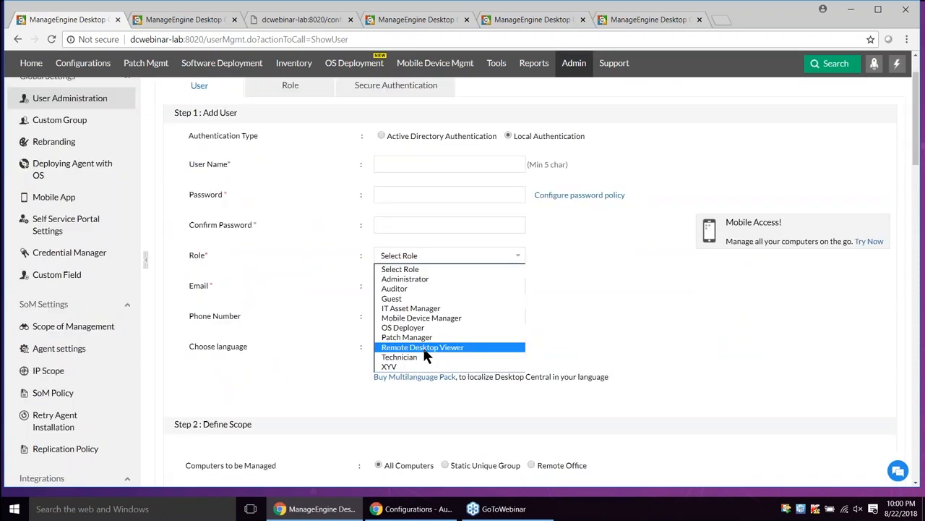
left_click(423, 345)
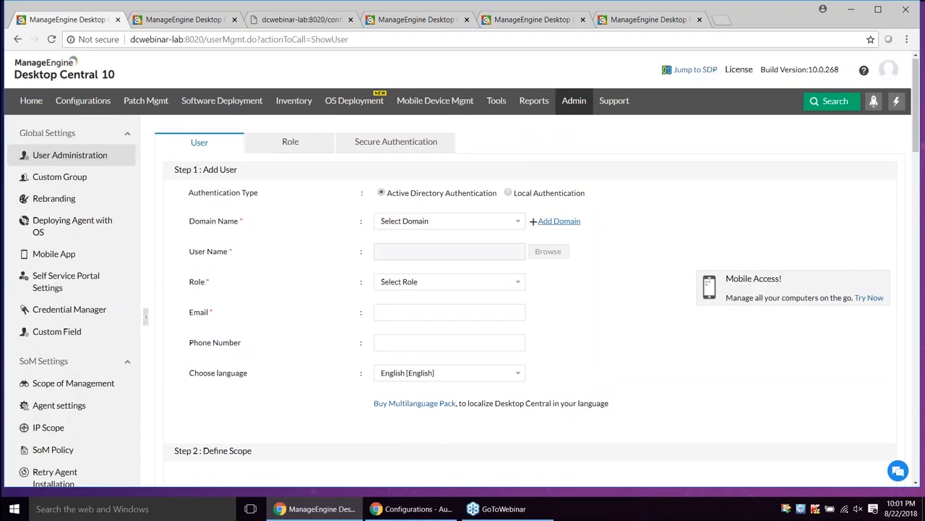
left_click(502, 221)
left_click(711, 250)
scroll(233, 318, "down", 1)
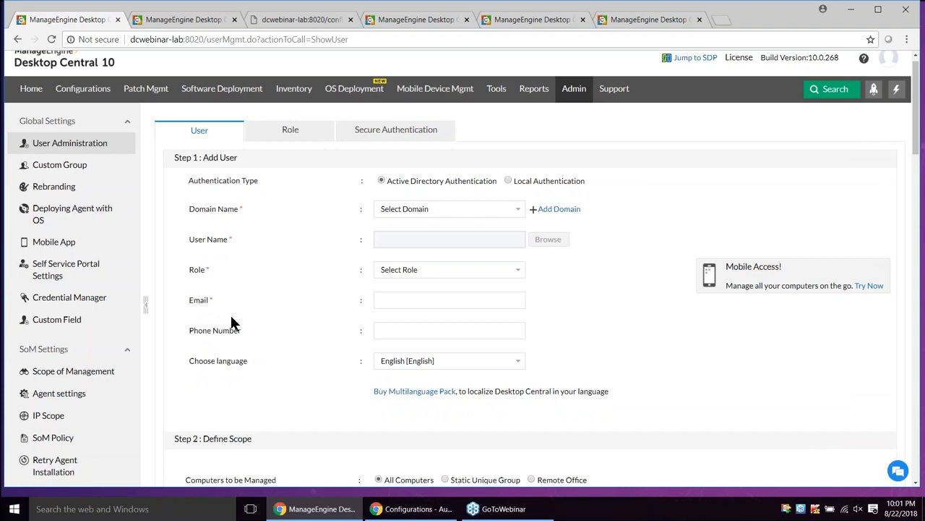
- Limit the new user's managed computers to the Chennai remote office
scroll(231, 319, "down", 3)
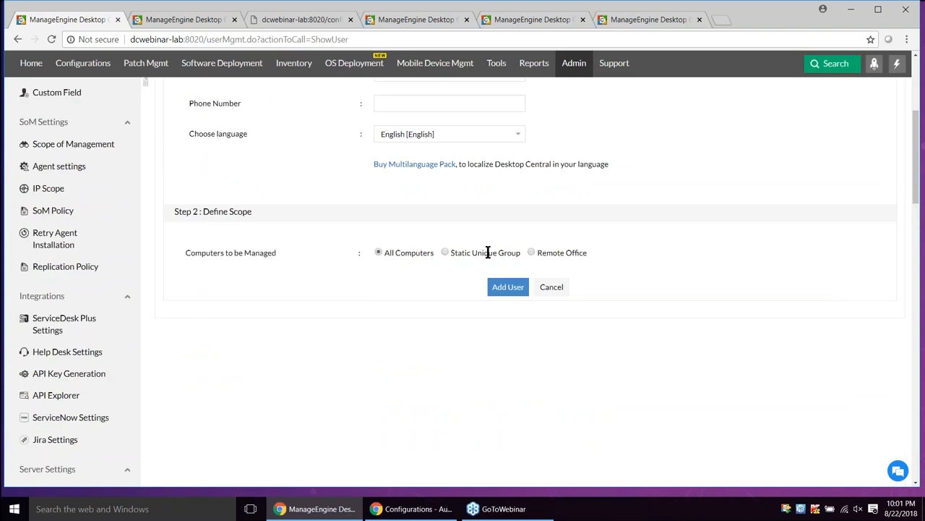
left_click(532, 252)
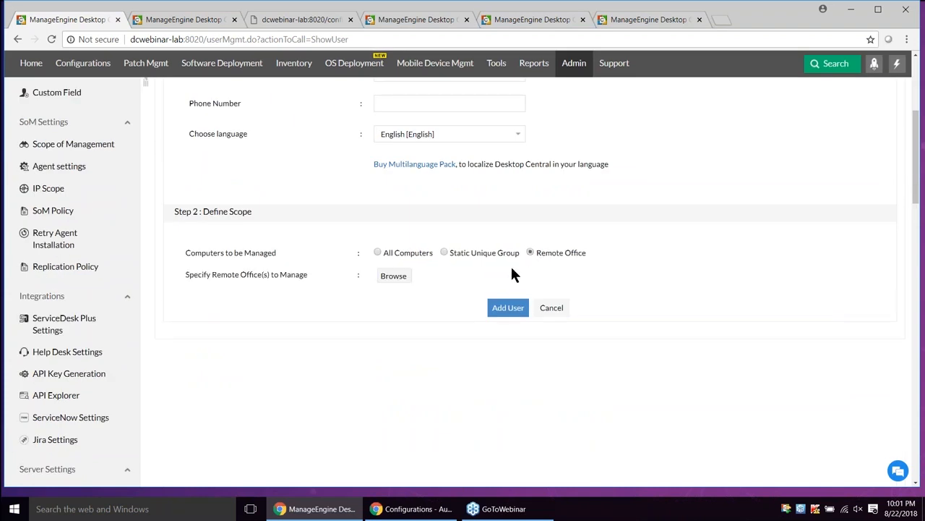
left_click(394, 278)
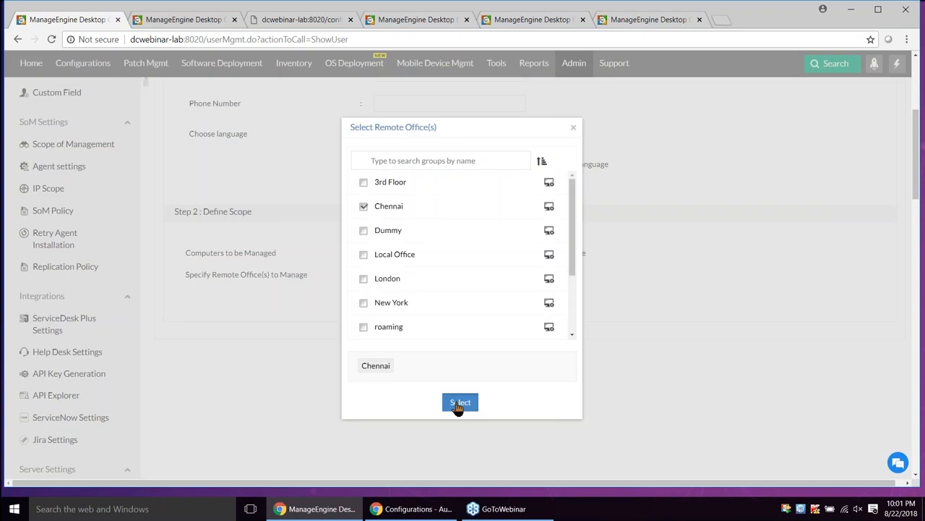
left_click(460, 402)
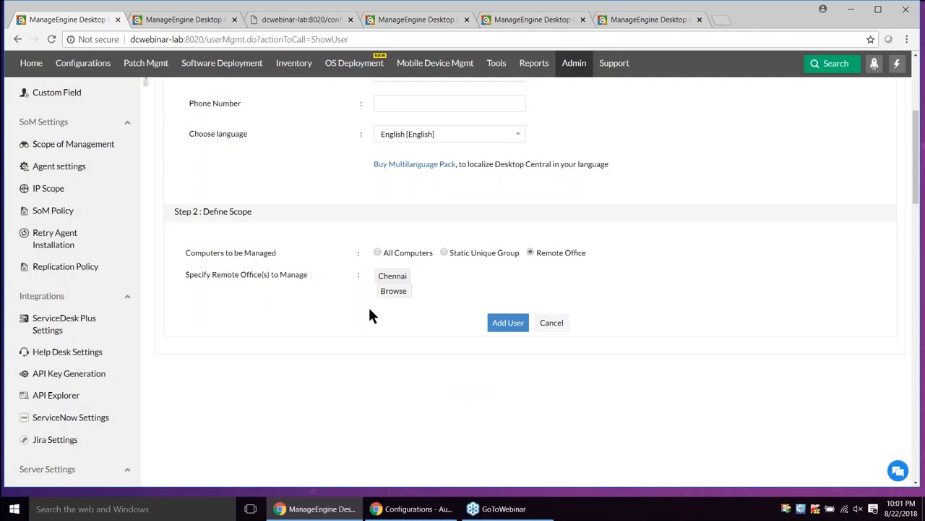
- Assign the Remote Desktop Viewer role to the new Active Directory user
scroll(369, 314, "up", 4)
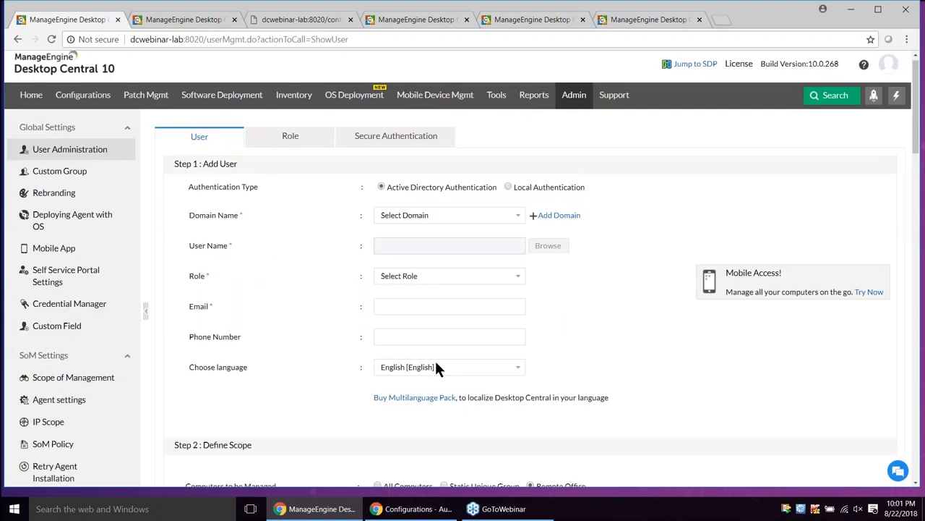
scroll(436, 367, "down", 1)
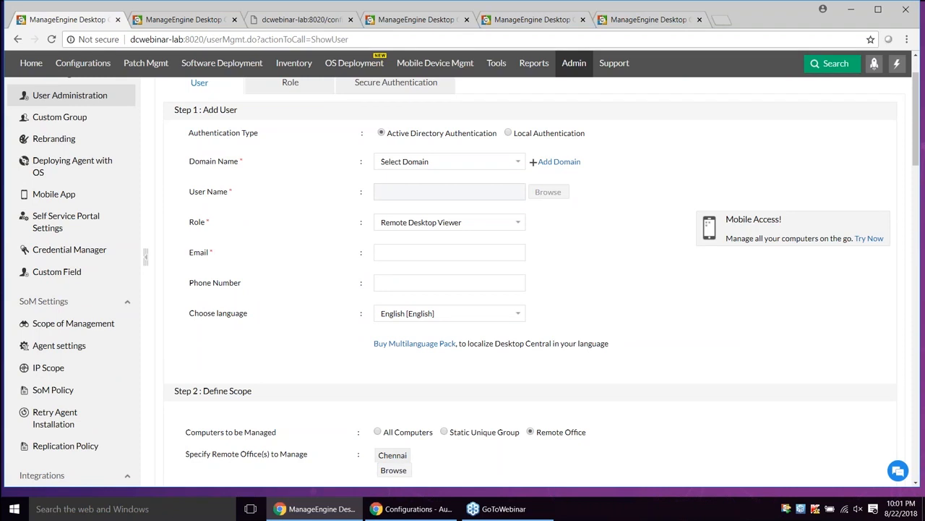
scroll(297, 265, "up", 1)
- Advance the presentation to Scenario 9, return to Desktop Central and review the rebranding settings for the web console and agent logos
key("alt+Tab")
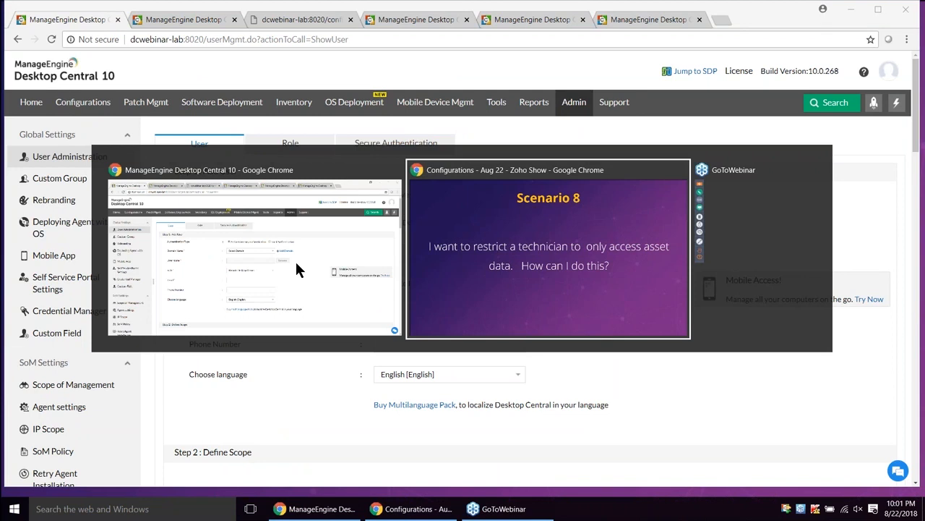
key("Right")
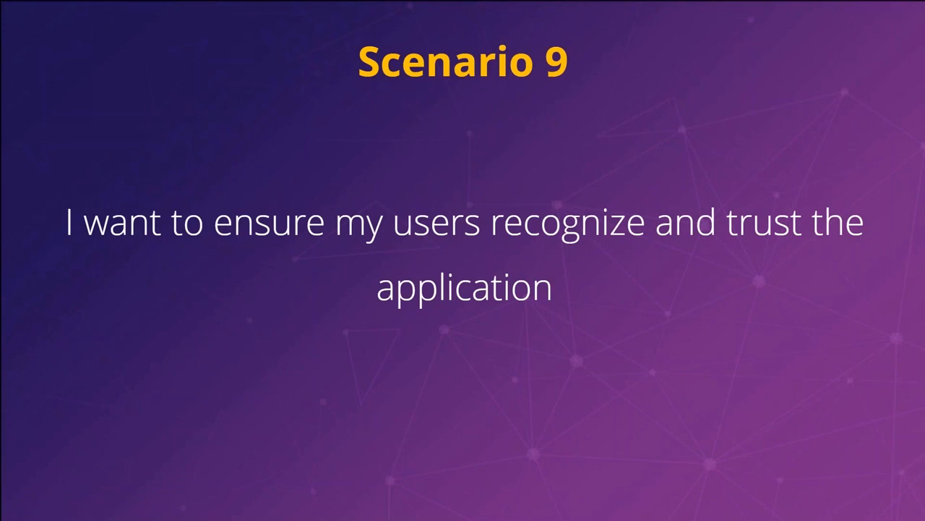
key("alt+Tab")
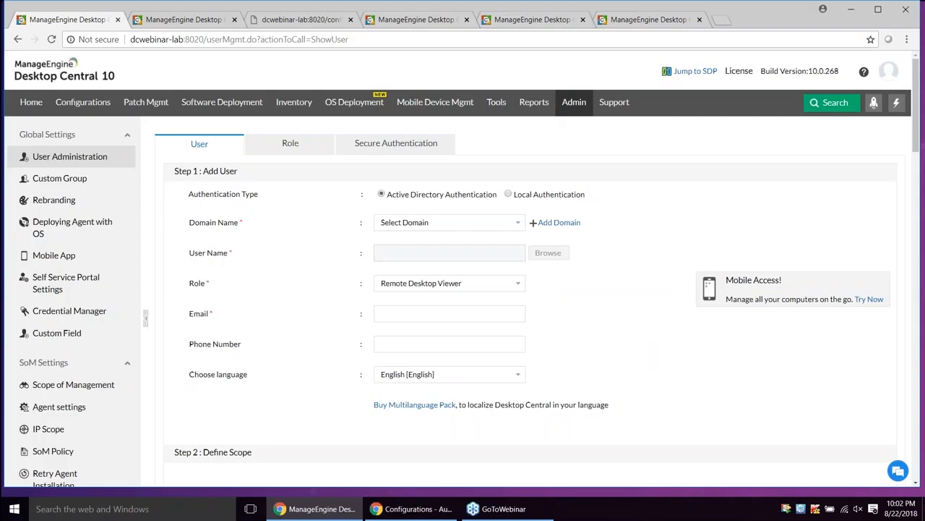
left_click(62, 218)
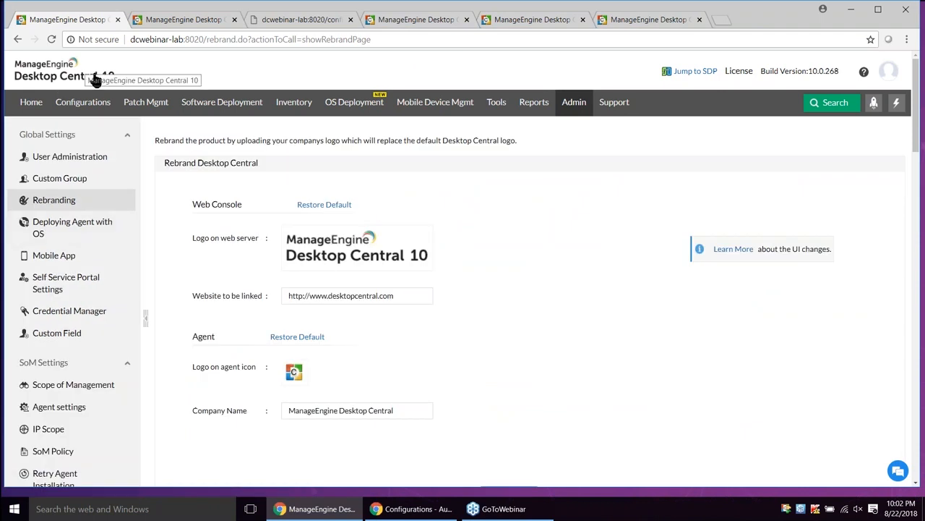
mouse_move(329, 242)
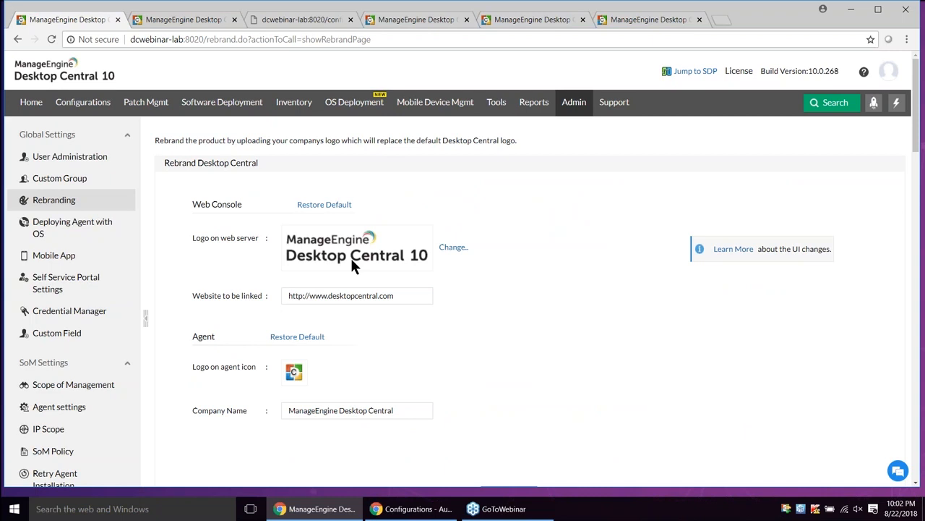
mouse_move(294, 376)
- Switch to the presentation and advance past the rebranding example and the Questions title to the Question 1 slide
key("alt+Tab")
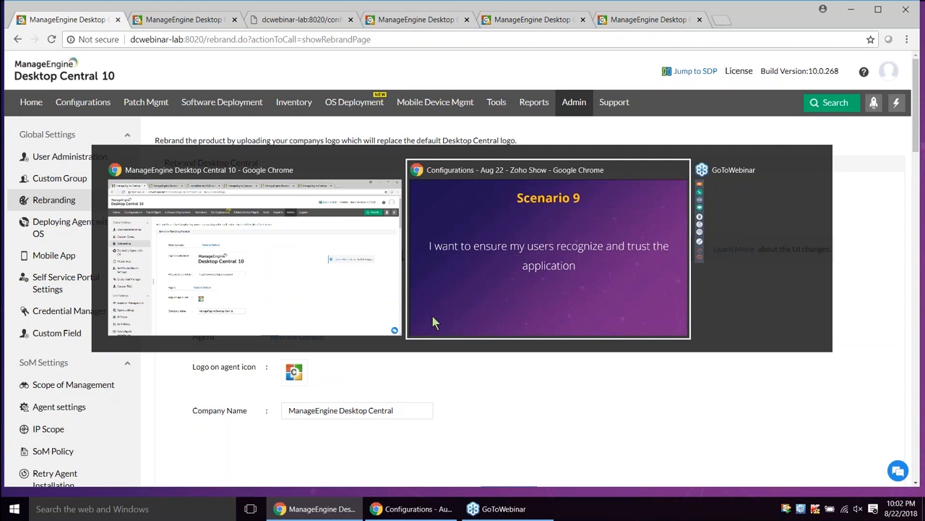
key("Right")
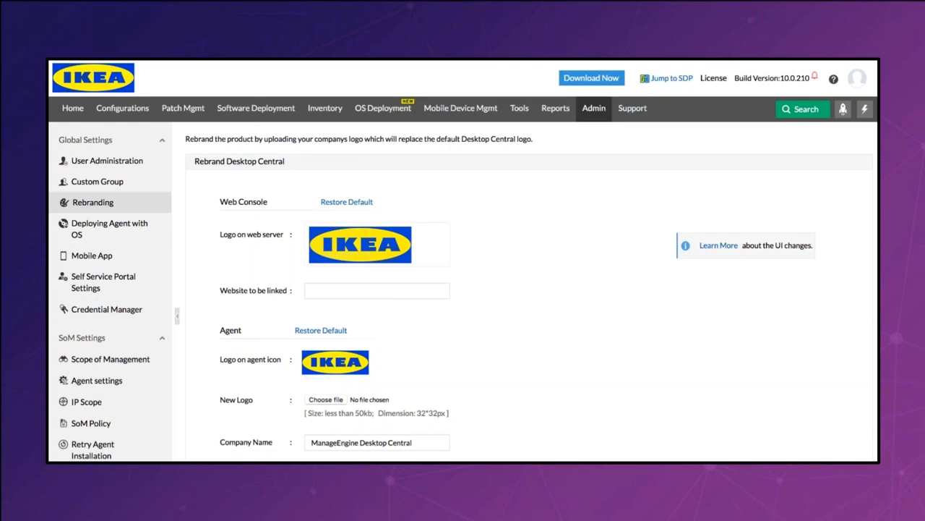
key("Right")
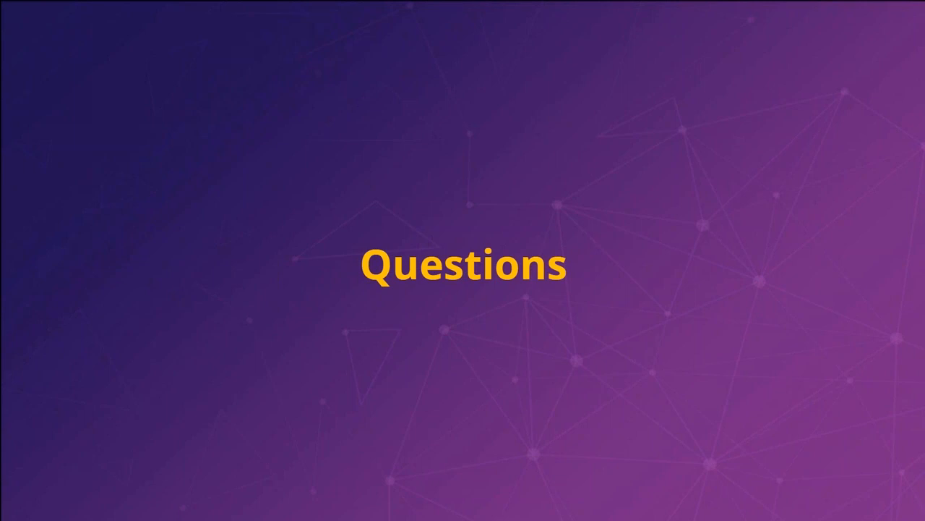
key("Right")
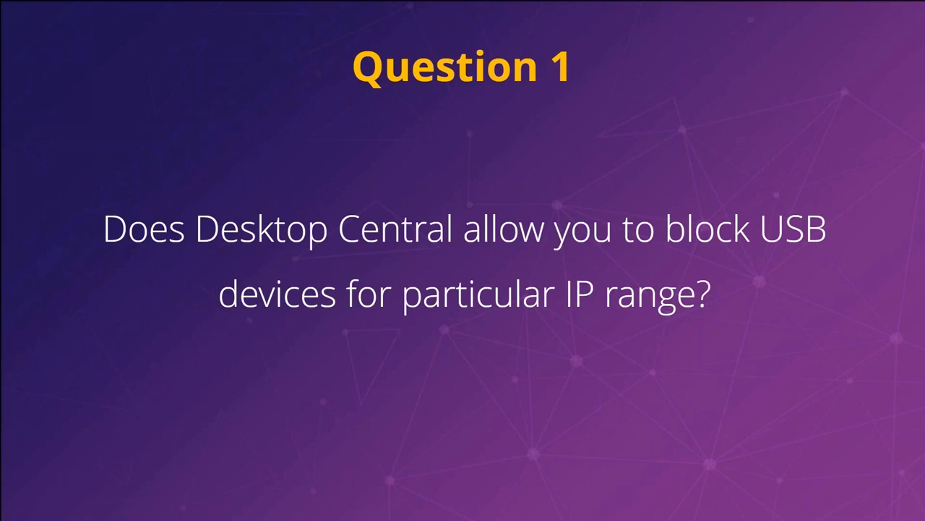
- Switch to Desktop Central, filter the printer configuration's target users by IP Range and return to the presentation
key("alt+Tab")
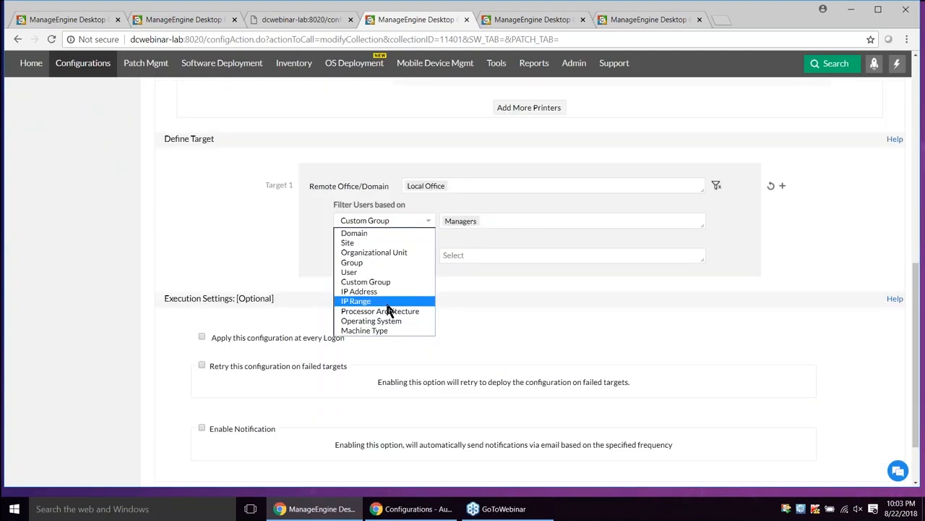
left_click(385, 300)
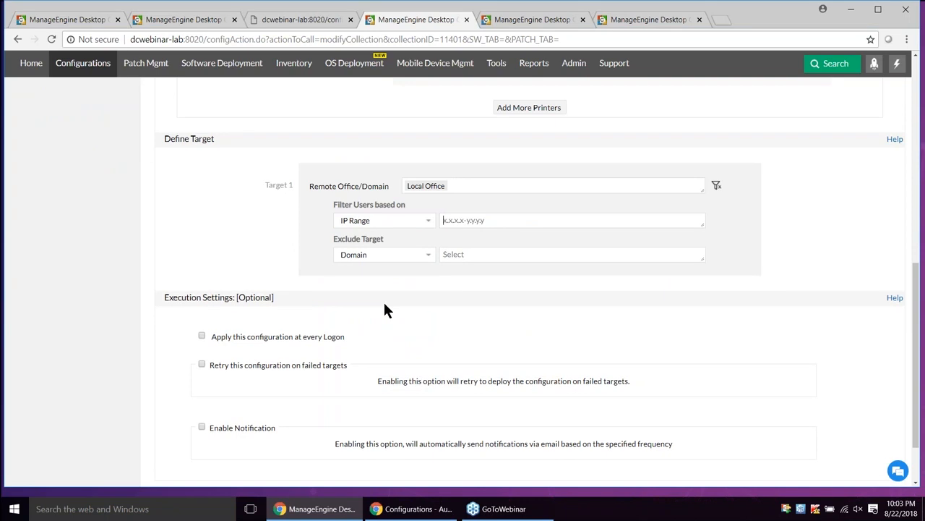
key("alt+Tab")
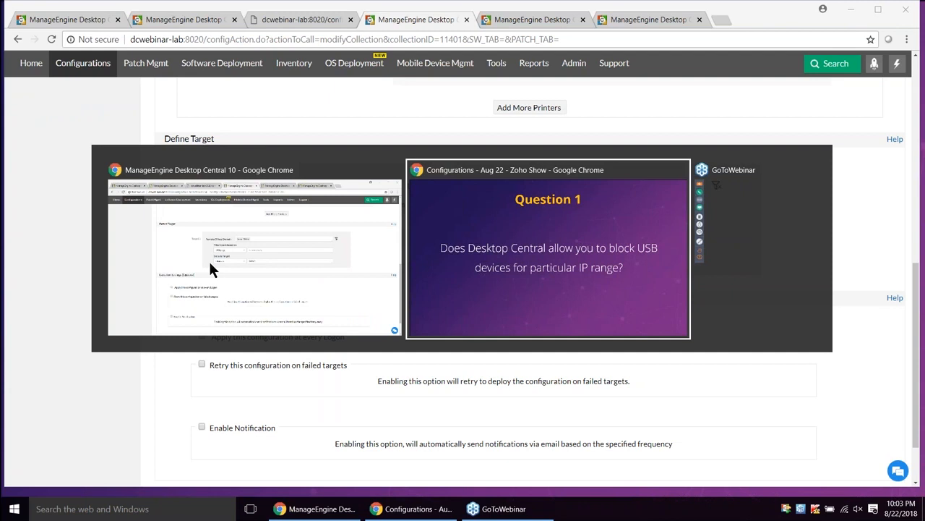
- Advance the presentation through the Question 2 slide to the Question 3 slide
key("Right")
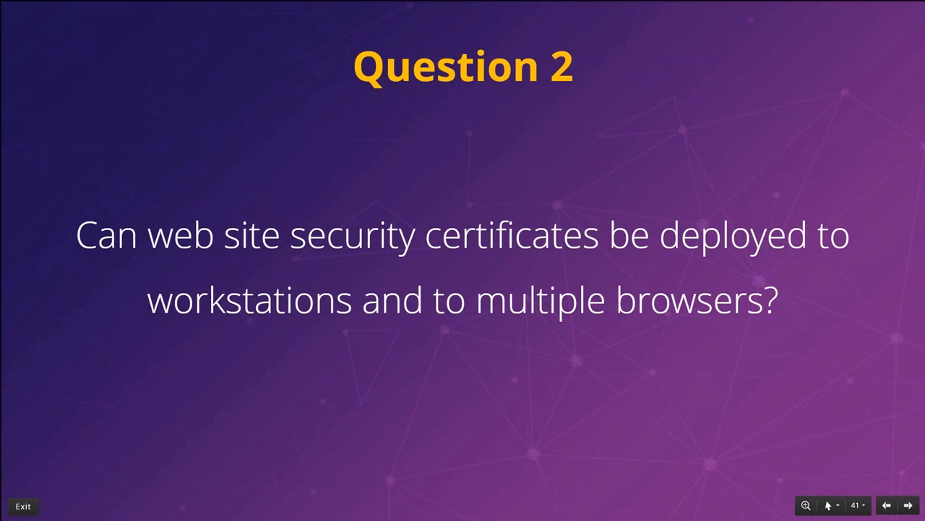
key("alt+Tab")
key("Right")
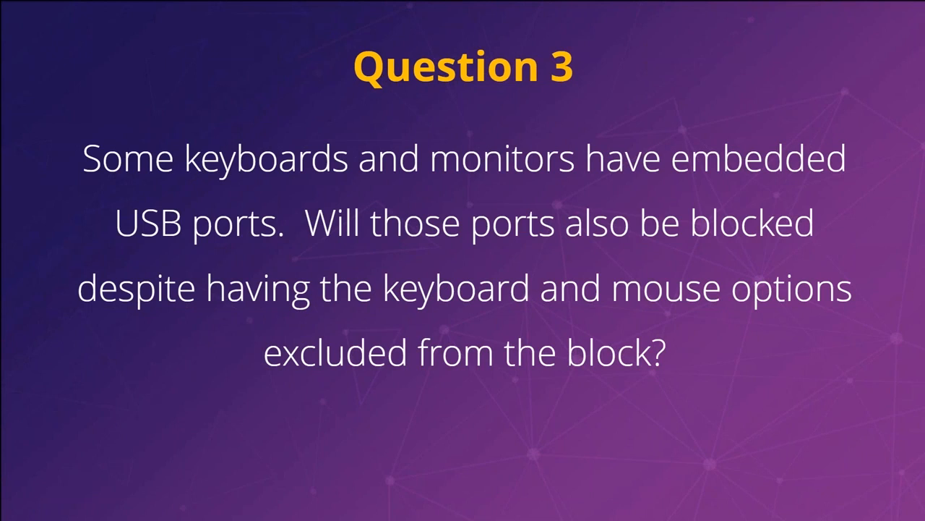
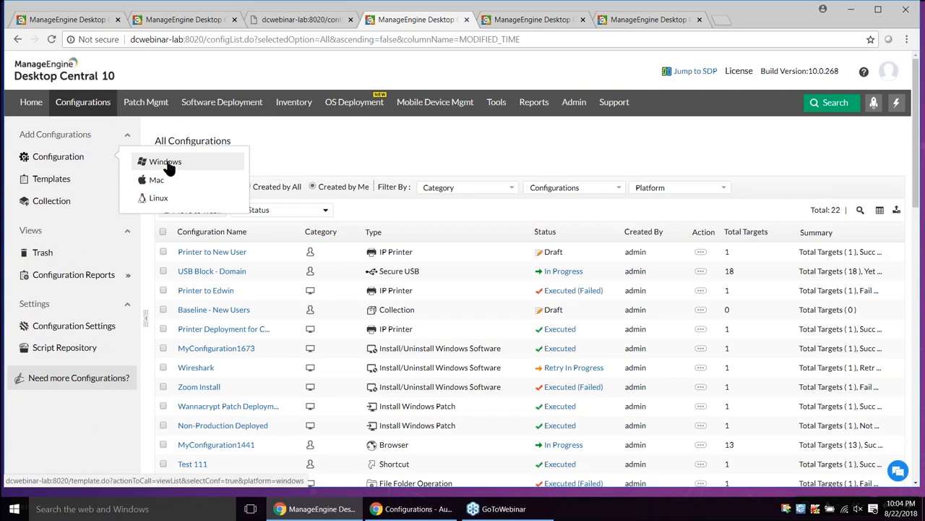
- Review the available Windows configuration types and return to the list of all configurations
left_click(165, 162)
mouse_move(124, 274)
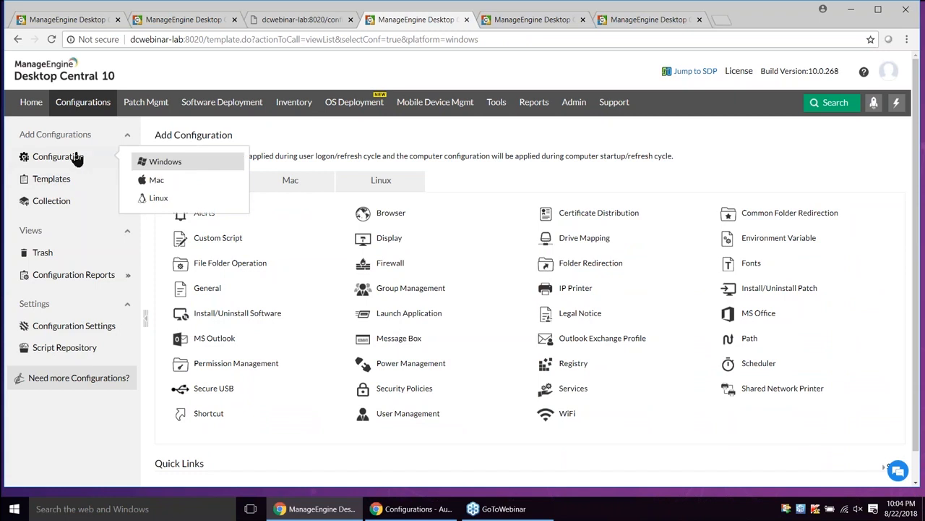
left_click(85, 105)
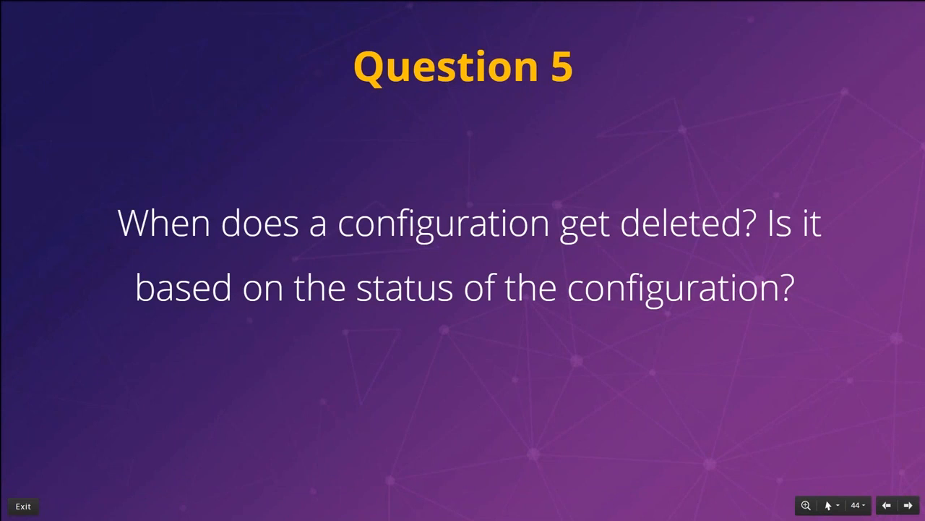
- Move on from the Question 5 slide and review Desktop Central's privacy consents, data protection, breach notification and right to erasure settings
key("Right")
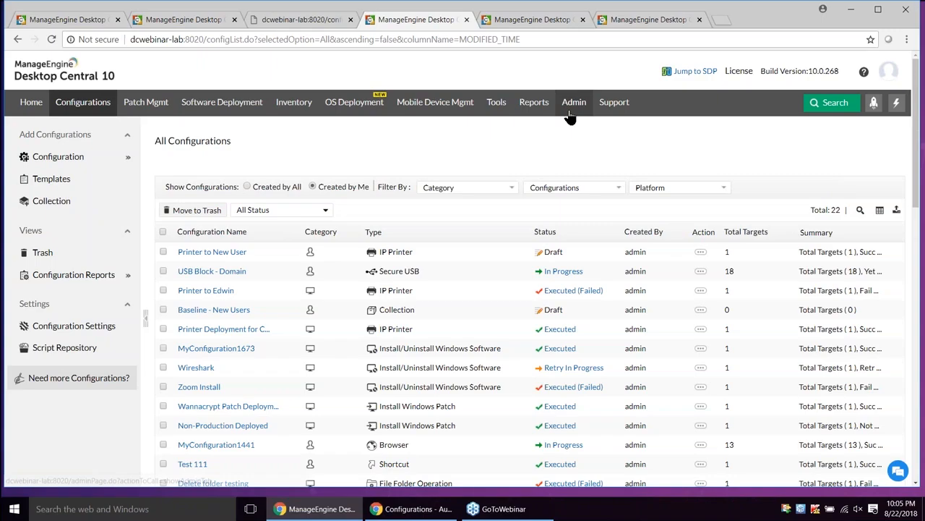
left_click(575, 105)
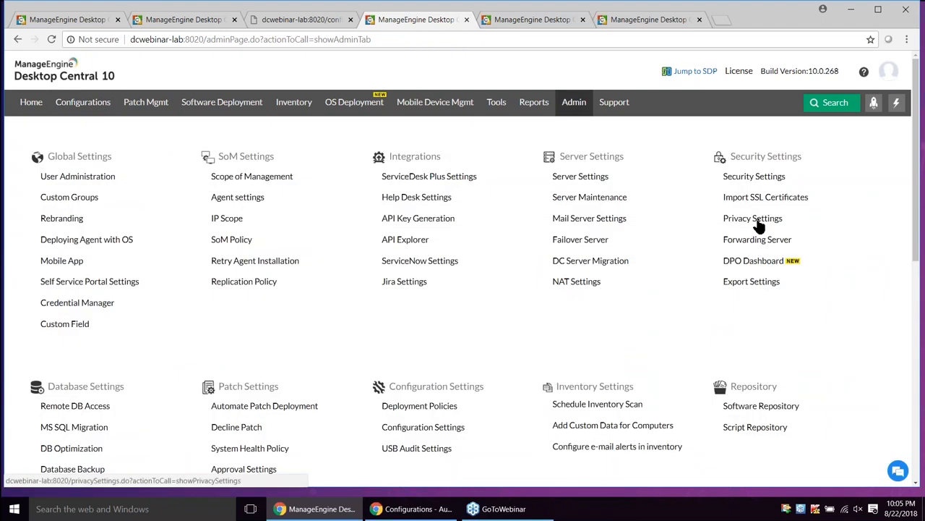
left_click(758, 226)
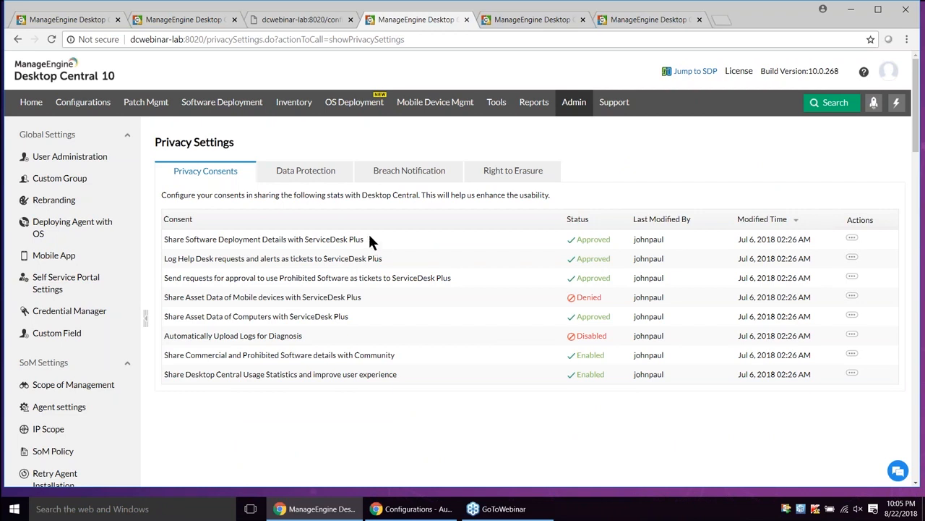
left_click(304, 179)
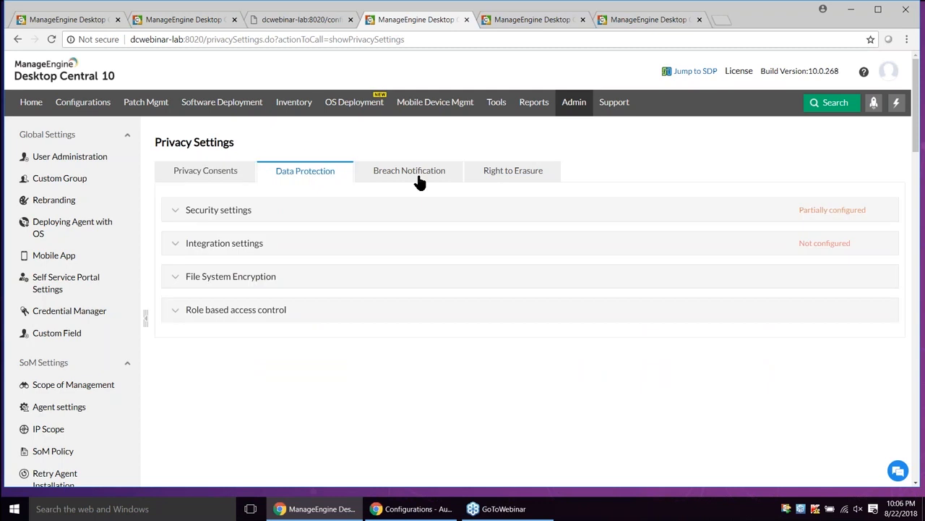
left_click(419, 181)
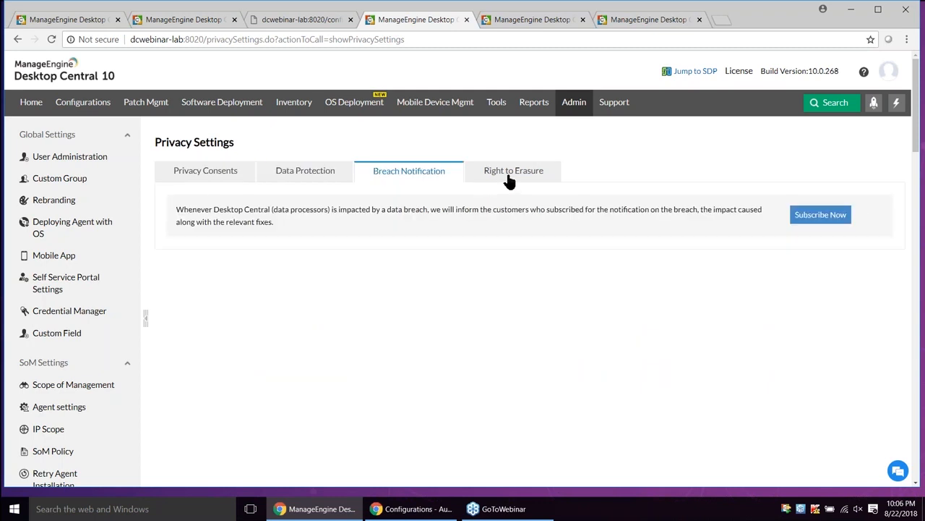
left_click(510, 179)
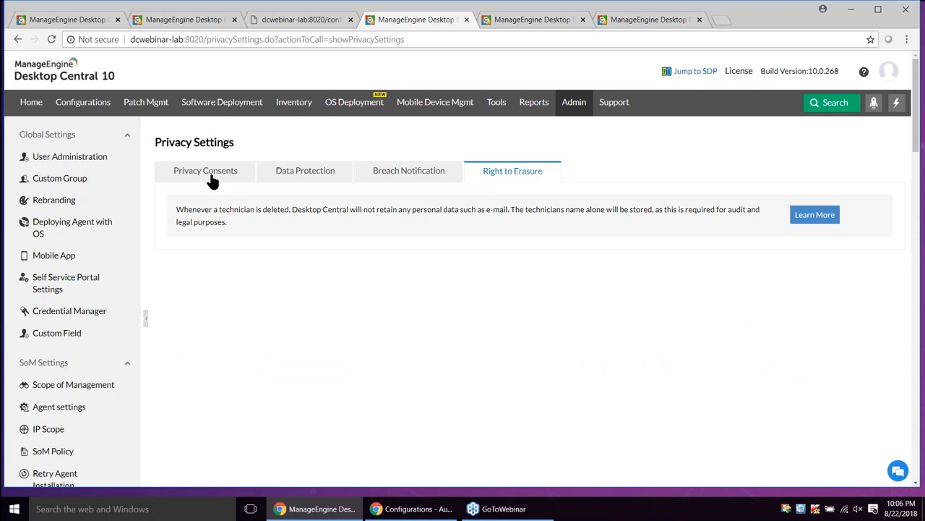
left_click(211, 181)
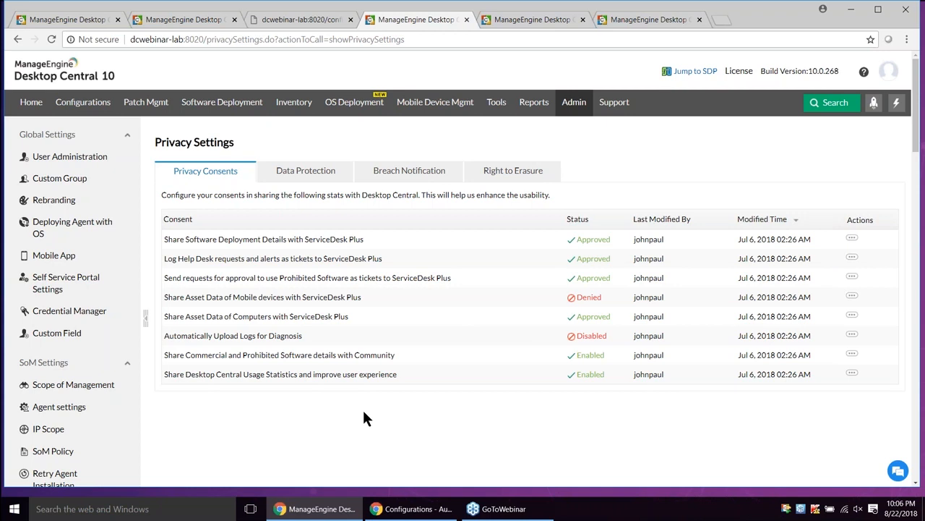
- Advance the presentation to the Question 8 slide and switch to Desktop Central's Security Settings
key("alt+Tab")
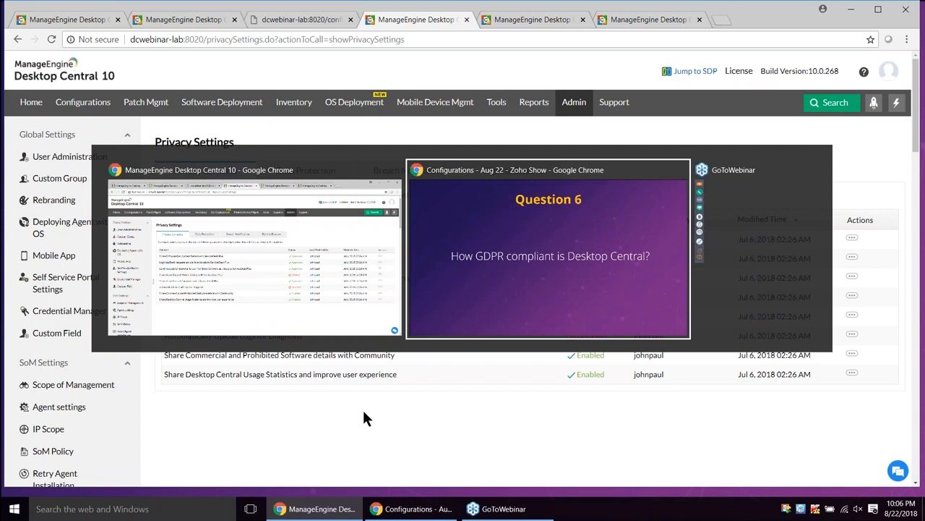
key("Right")
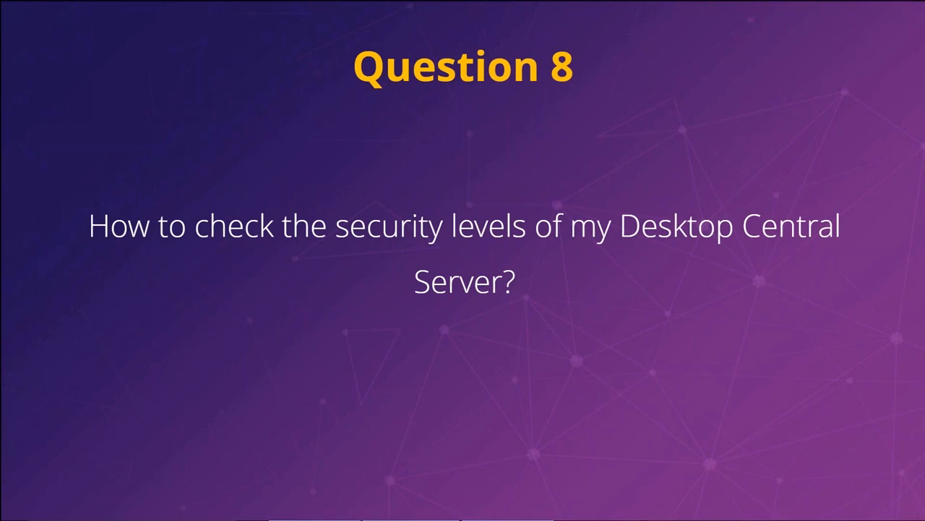
key("alt+Tab")
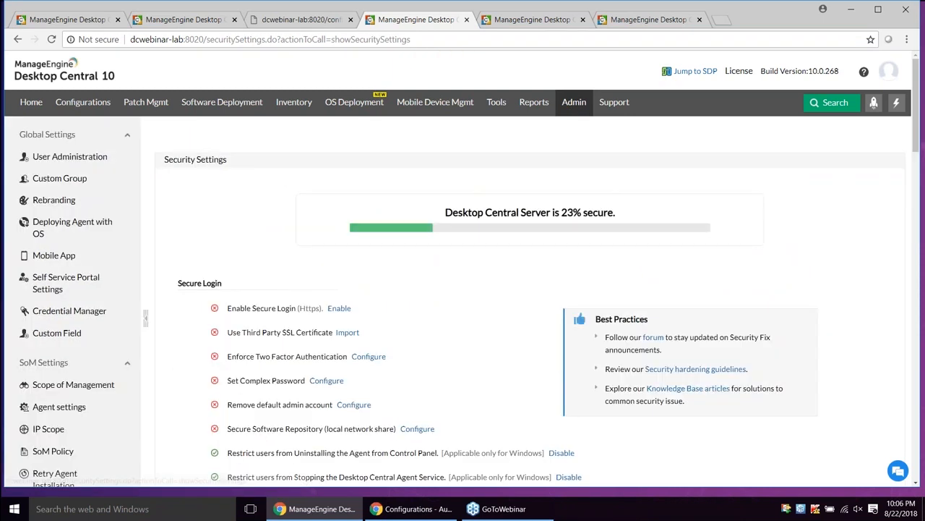
- Review the Secure Login options, including the SSL certificate, two-factor authentication, default admin account removal and agent uninstall restriction
scroll(248, 328, "down", 1)
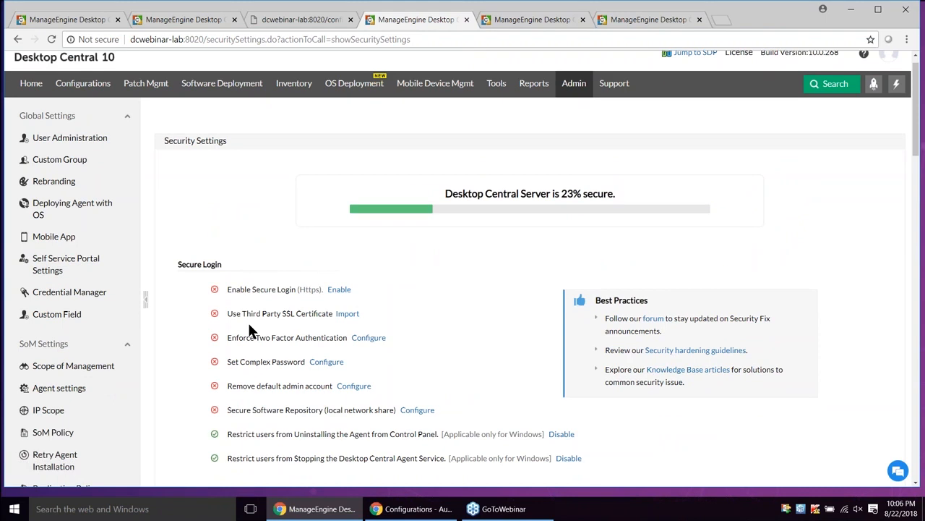
scroll(248, 327, "down", 2)
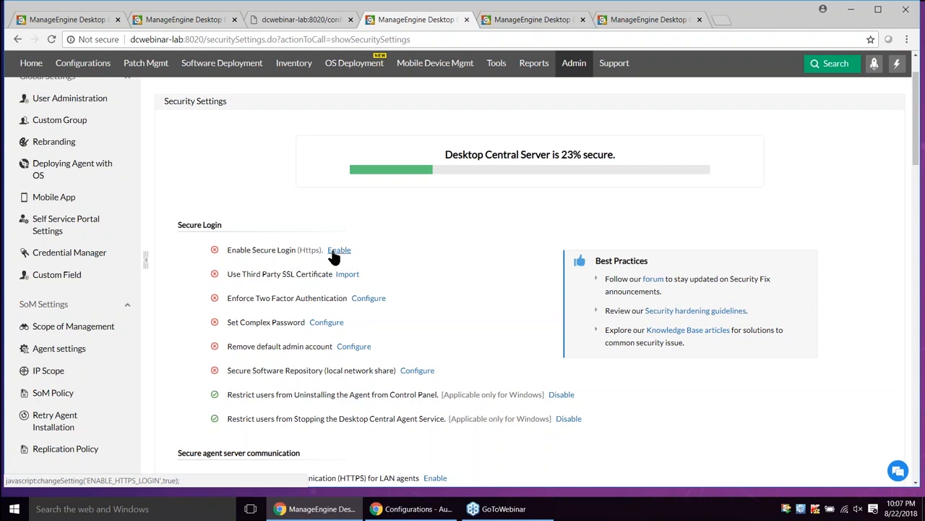
left_click_drag(236, 274, 323, 275)
left_click_drag(227, 298, 345, 300)
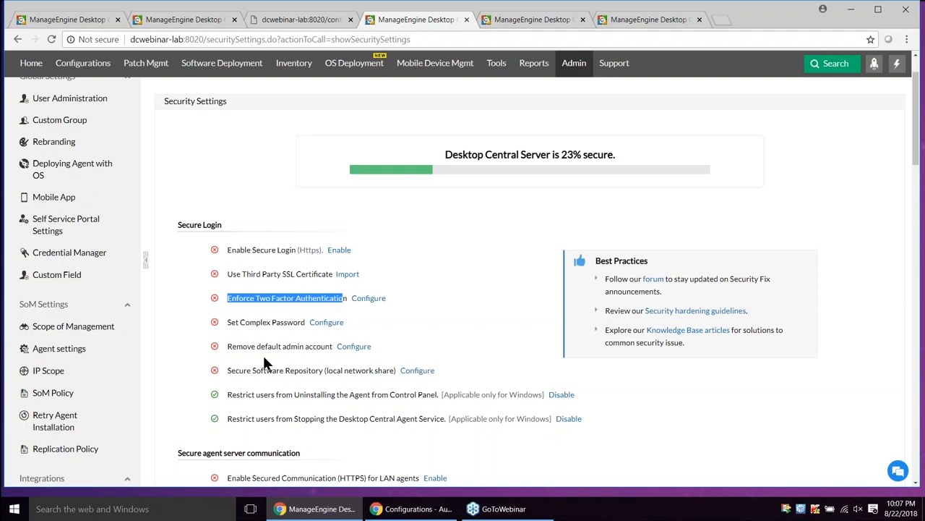
scroll(258, 356, "down", 1)
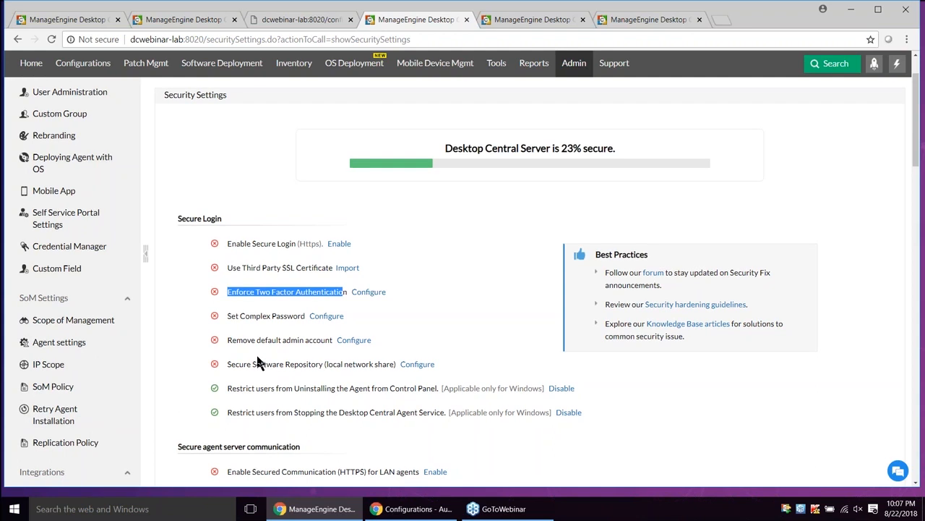
left_click_drag(232, 340, 334, 340)
scroll(296, 361, "down", 1)
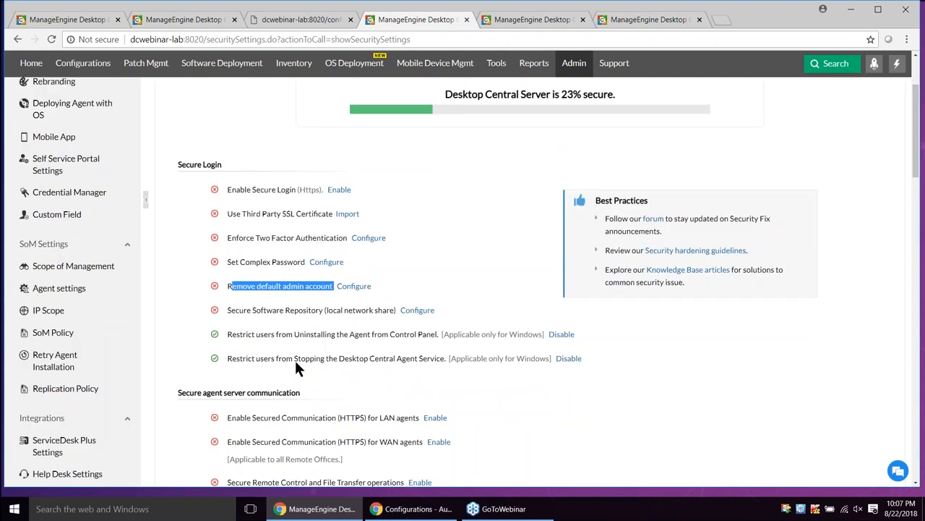
scroll(289, 354, "down", 1)
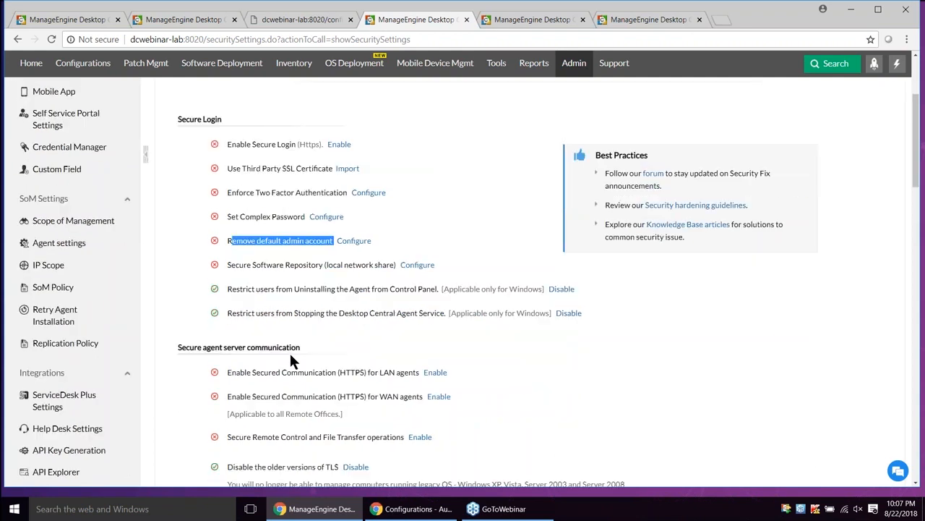
scroll(289, 351, "down", 1)
left_click_drag(239, 273, 359, 274)
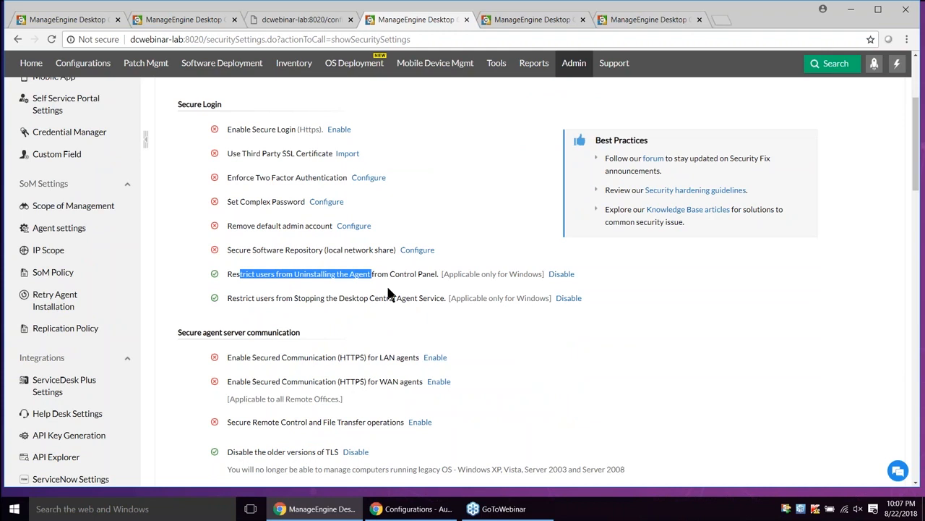
- Review the secure agent server communication options, including HTTPS for LAN and WAN agents and the legacy OS note on older TLS versions
scroll(253, 306, "down", 1)
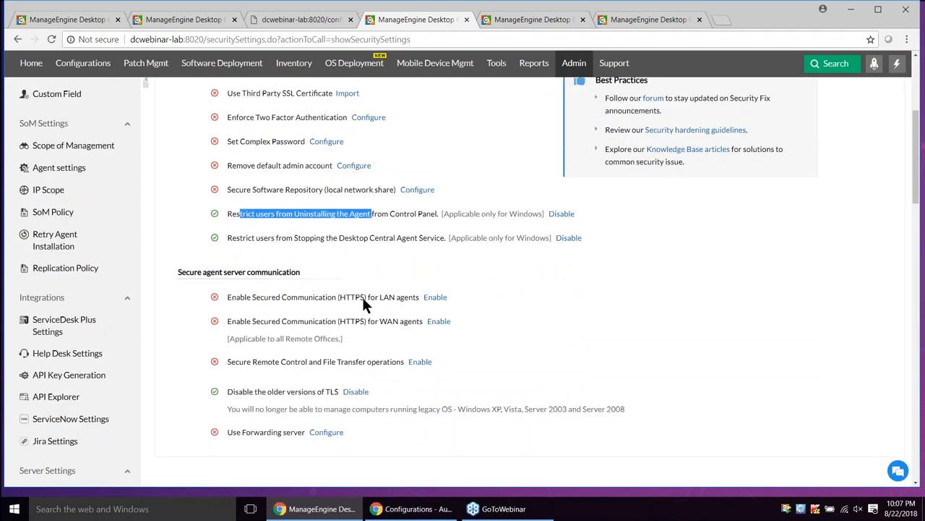
left_click_drag(418, 298, 253, 297)
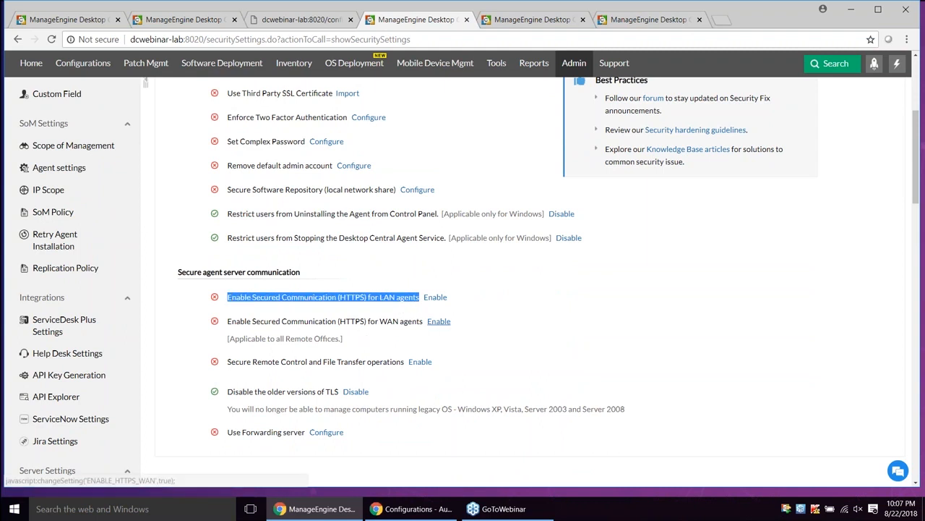
left_click_drag(424, 322, 259, 319)
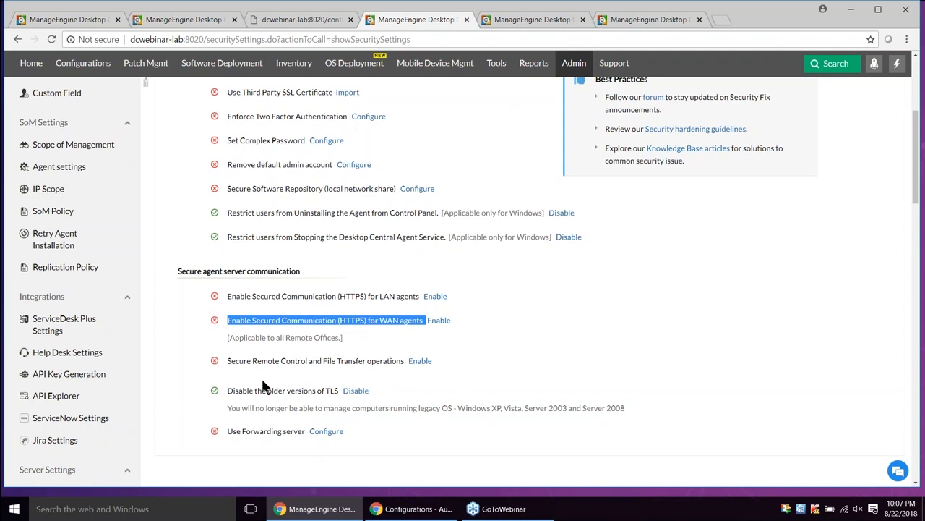
scroll(458, 347, "down", 1)
left_click_drag(459, 348, 620, 352)
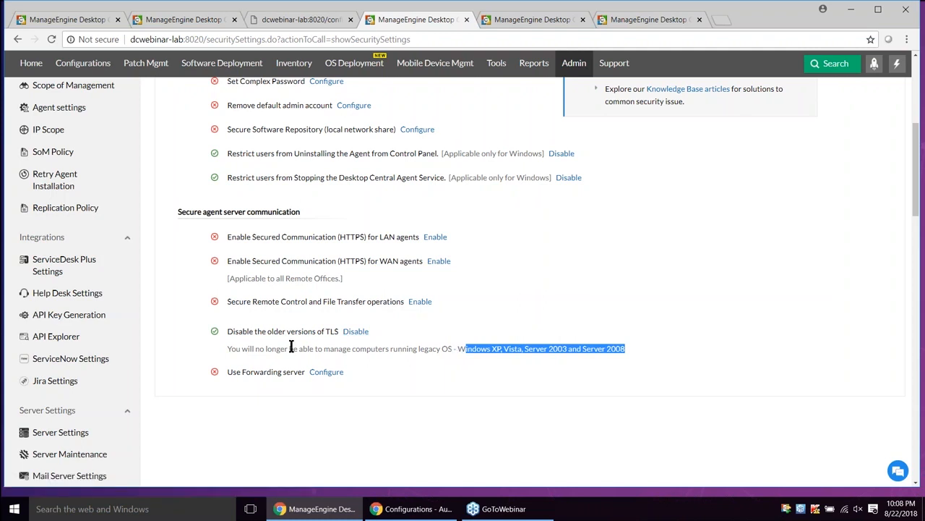
left_click_drag(290, 348, 632, 349)
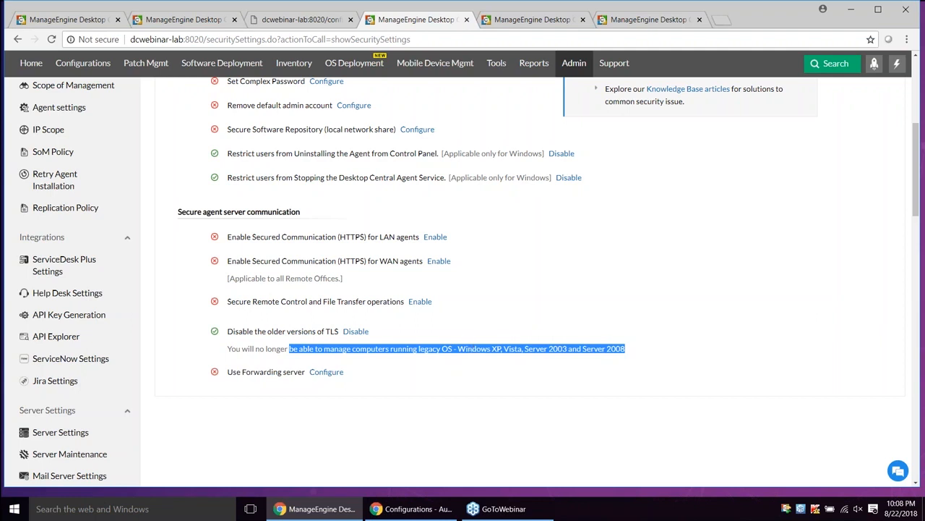
- Advance the presentation to the Question 9 slide and return to Desktop Central's Windows configuration types
key("alt+Tab")
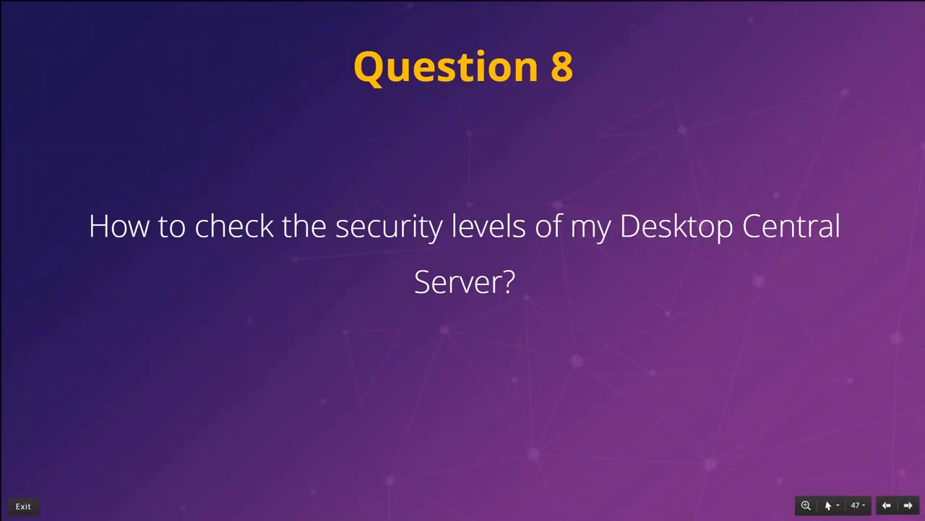
key("Right")
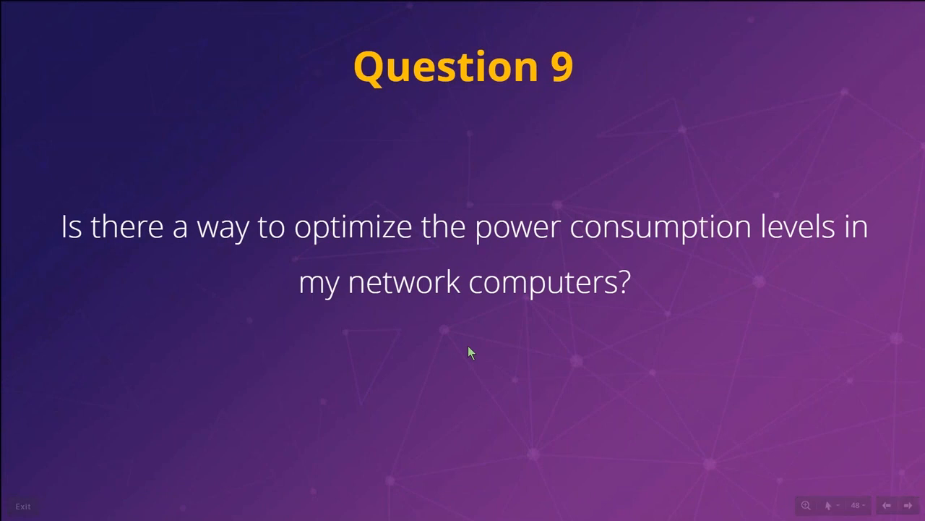
key("alt+Tab")
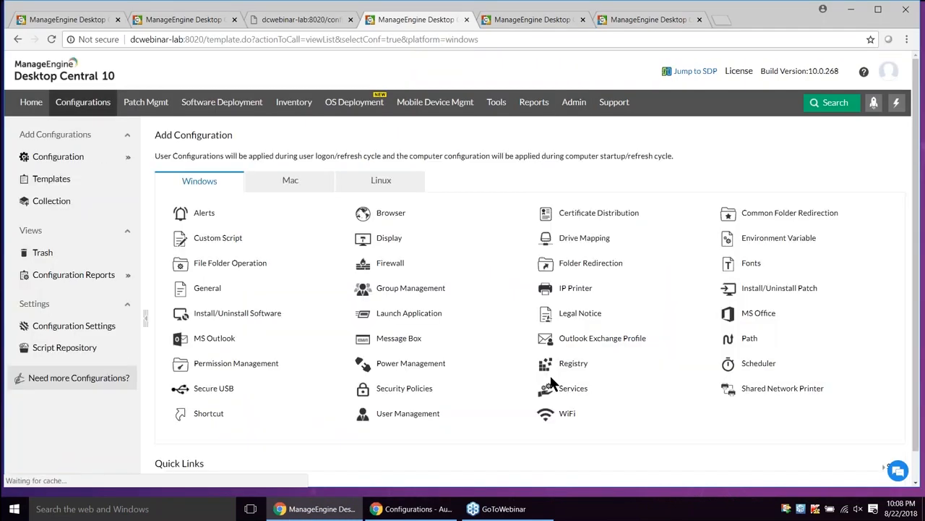
- Start a Windows Power Management configuration for computers and review its scheme, idle action and advanced options
left_click(411, 363)
left_click(400, 400)
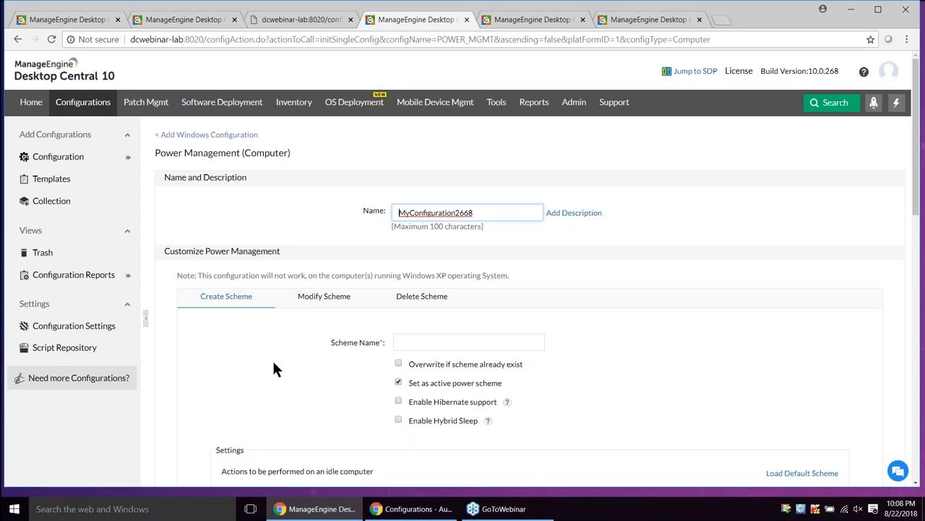
scroll(273, 365, "down", 2)
scroll(400, 243, "down", 2)
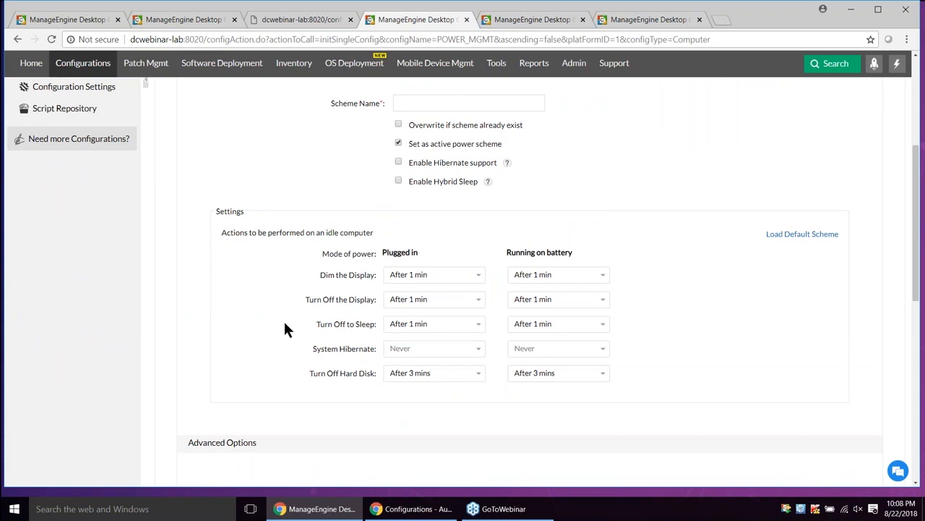
scroll(285, 321, "down", 1)
scroll(296, 327, "down", 2)
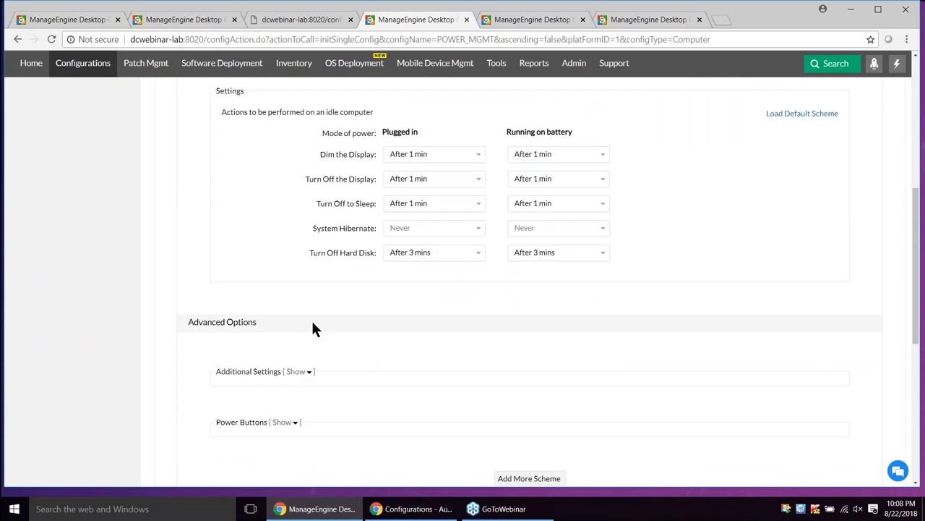
scroll(314, 336, "up", 2)
scroll(318, 348, "up", 2)
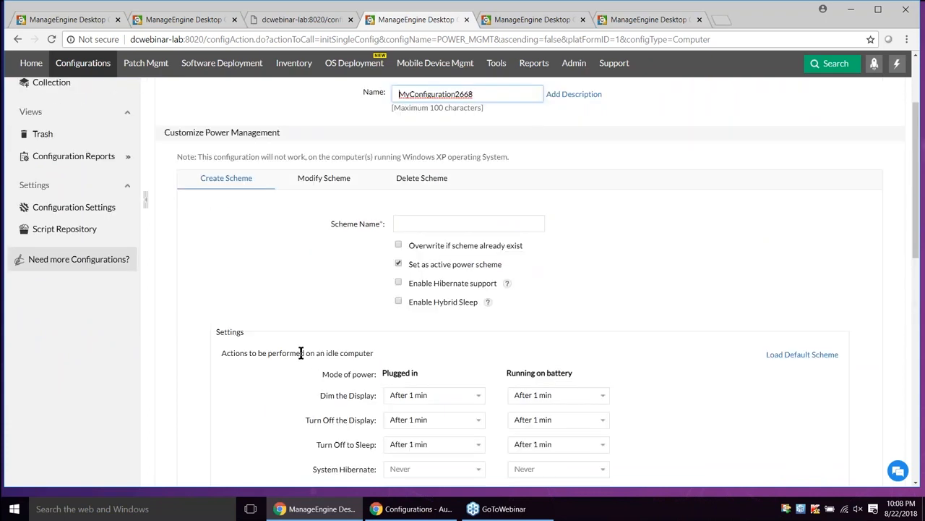
left_click(436, 180)
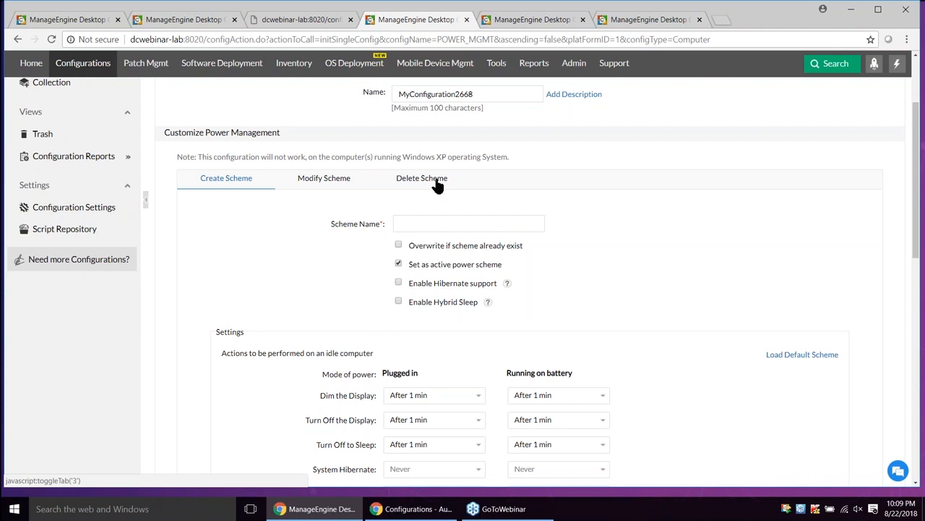
- Advance the presentation to the Question 10 slide and return to the Power Management configuration in Desktop Central
key("alt+Tab")
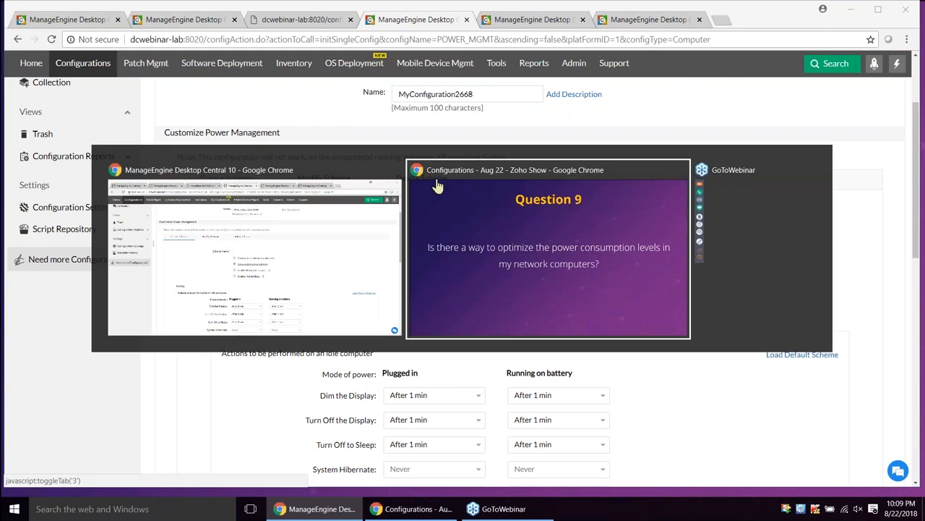
left_click(438, 187)
key("Right")
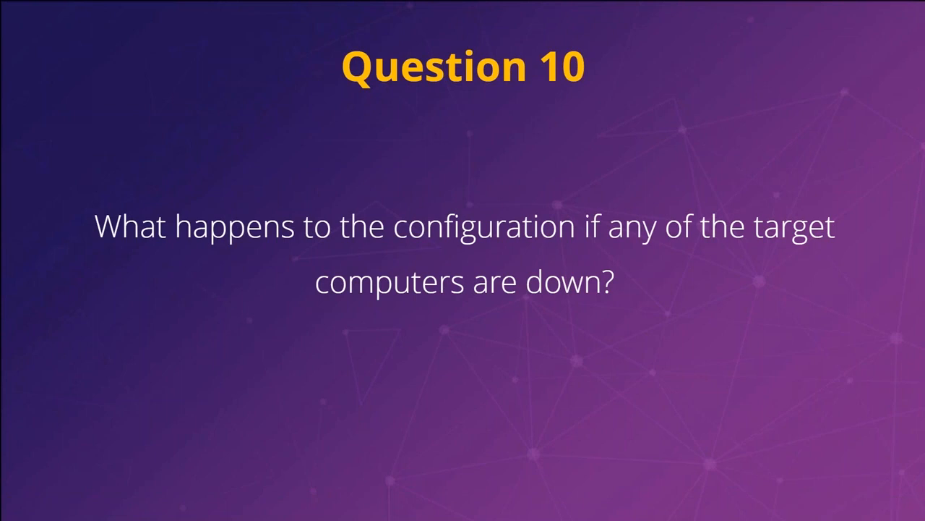
key("alt+Tab")
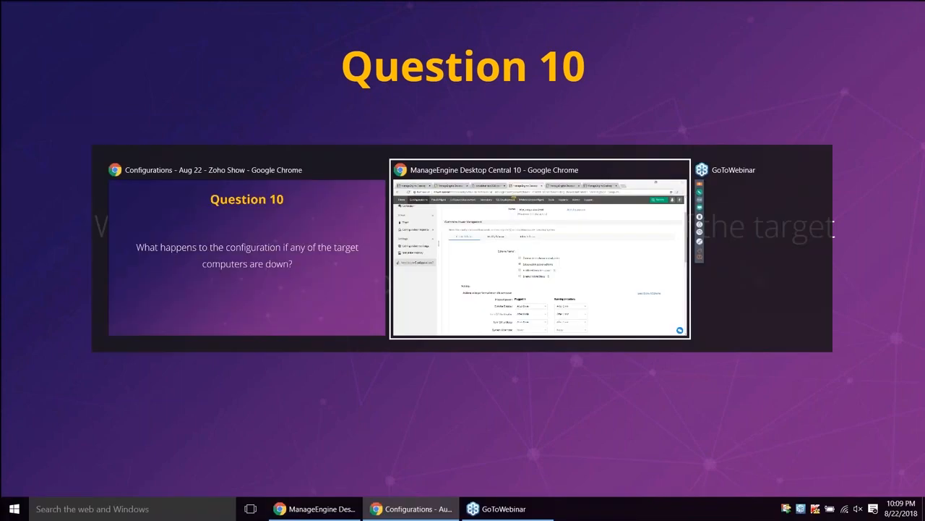
- Enable retrying the power management configuration on failed targets, and advance the presentation to the Question 11 slide
scroll(394, 327, "down", 8)
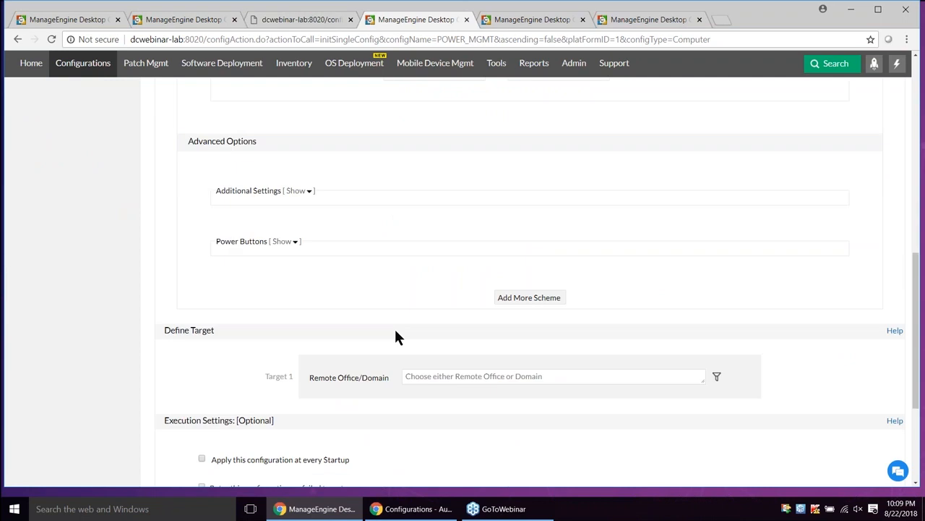
left_click(202, 367)
scroll(340, 394, "down", 1)
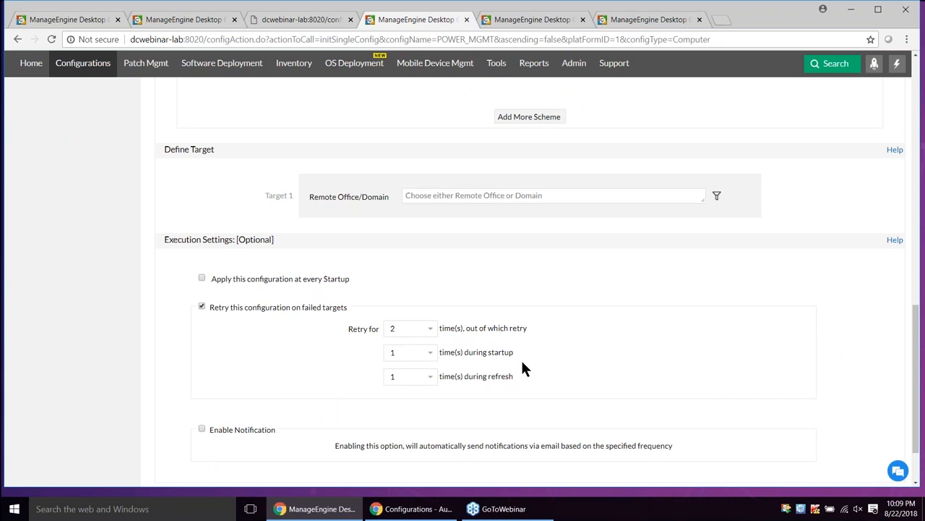
key("alt+Tab")
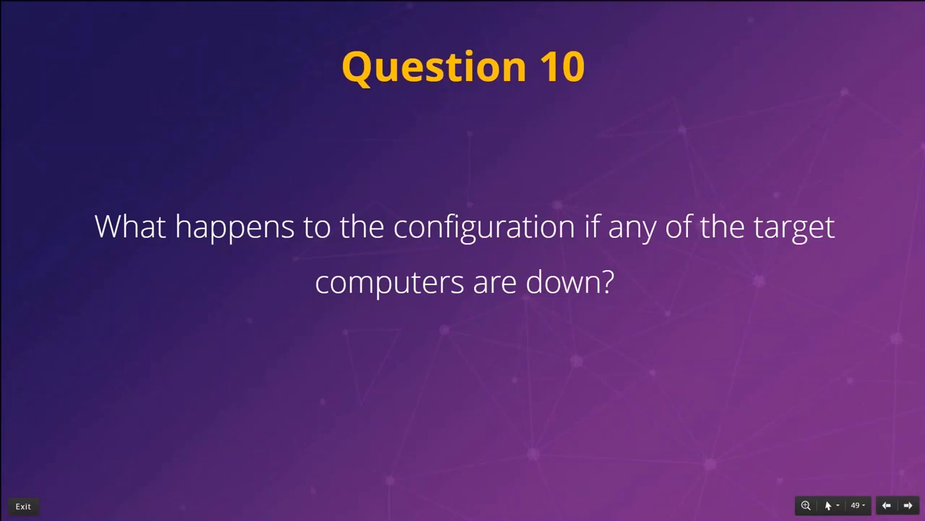
left_click(517, 362)
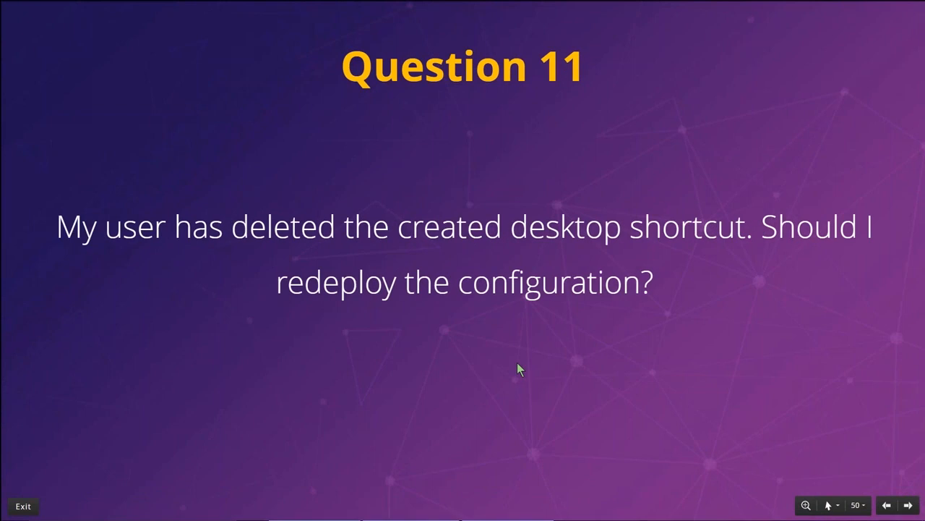
- Switch to Desktop Central, set the power management configuration to apply at every startup, and return to the presentation
key("alt+Tab")
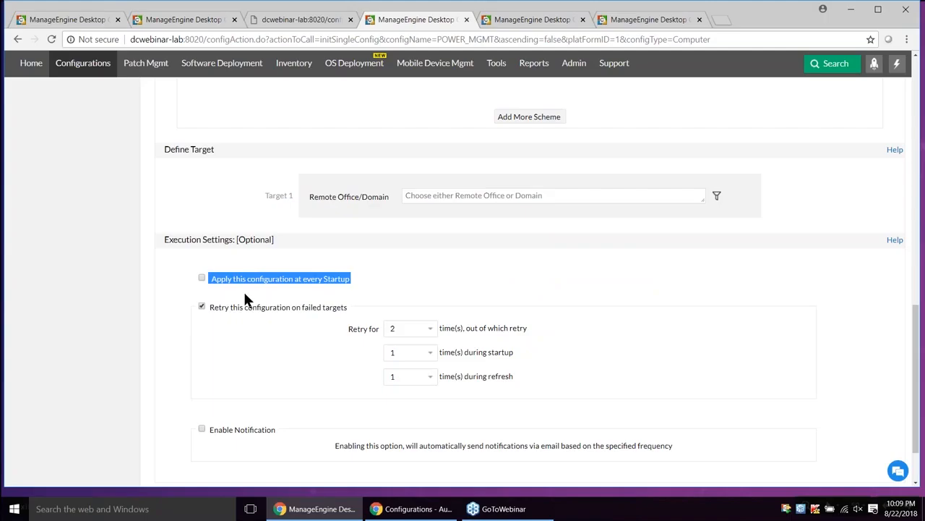
left_click(202, 278)
key("alt+Tab")
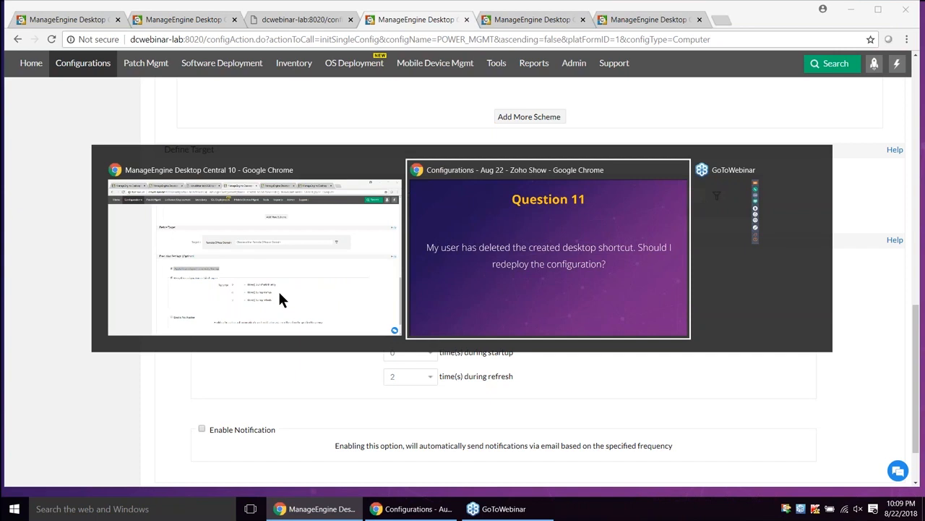